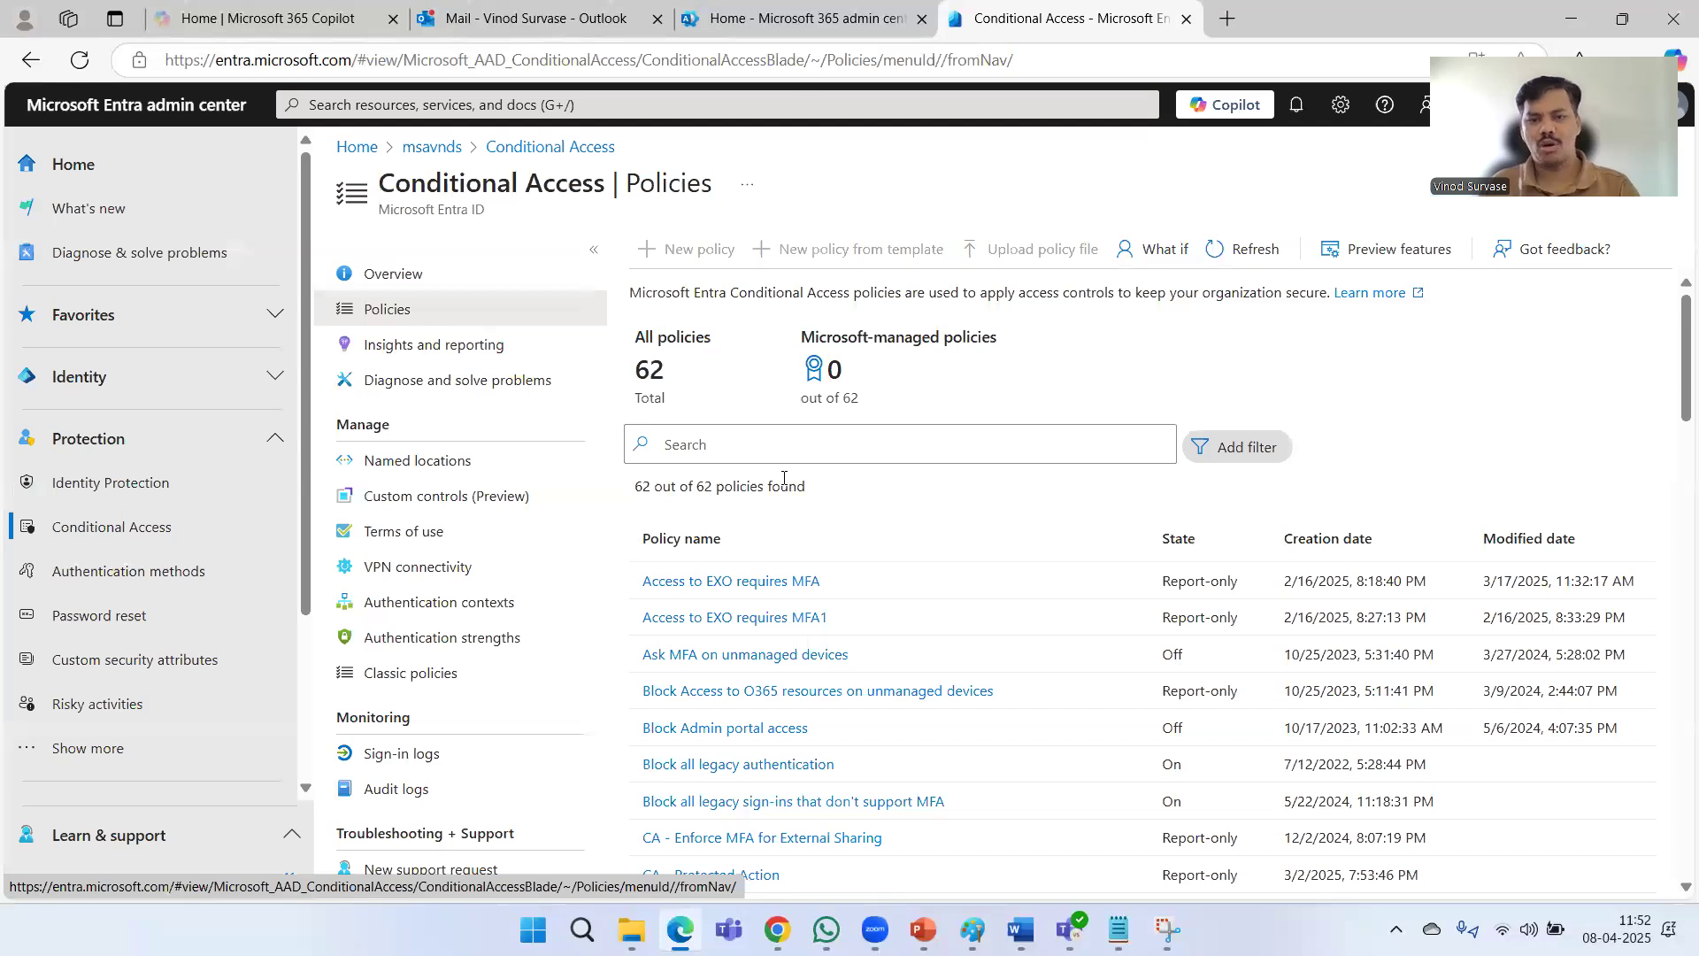
Start a new Conditional Access policy and name it "CA for Authentication Transfer".
{"action": "left_click", "coordinate": [692, 251]}
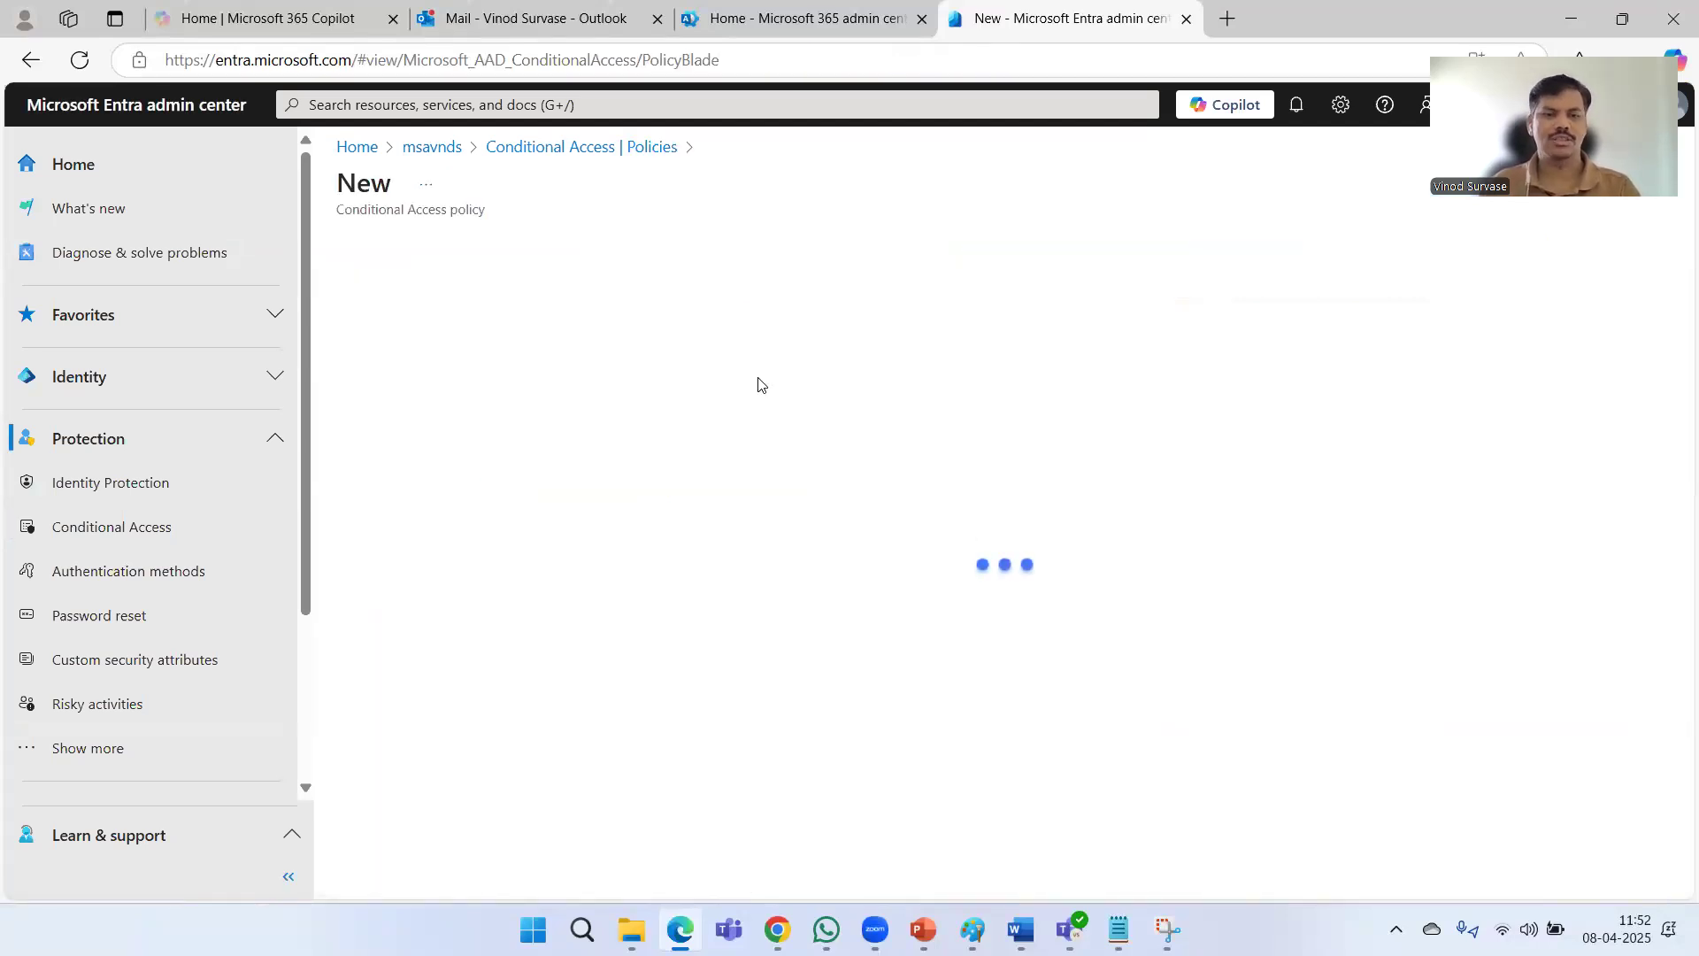
{"action": "left_click", "coordinate": [591, 387]}
{"action": "type", "text": "CA for Authentication Flow"}
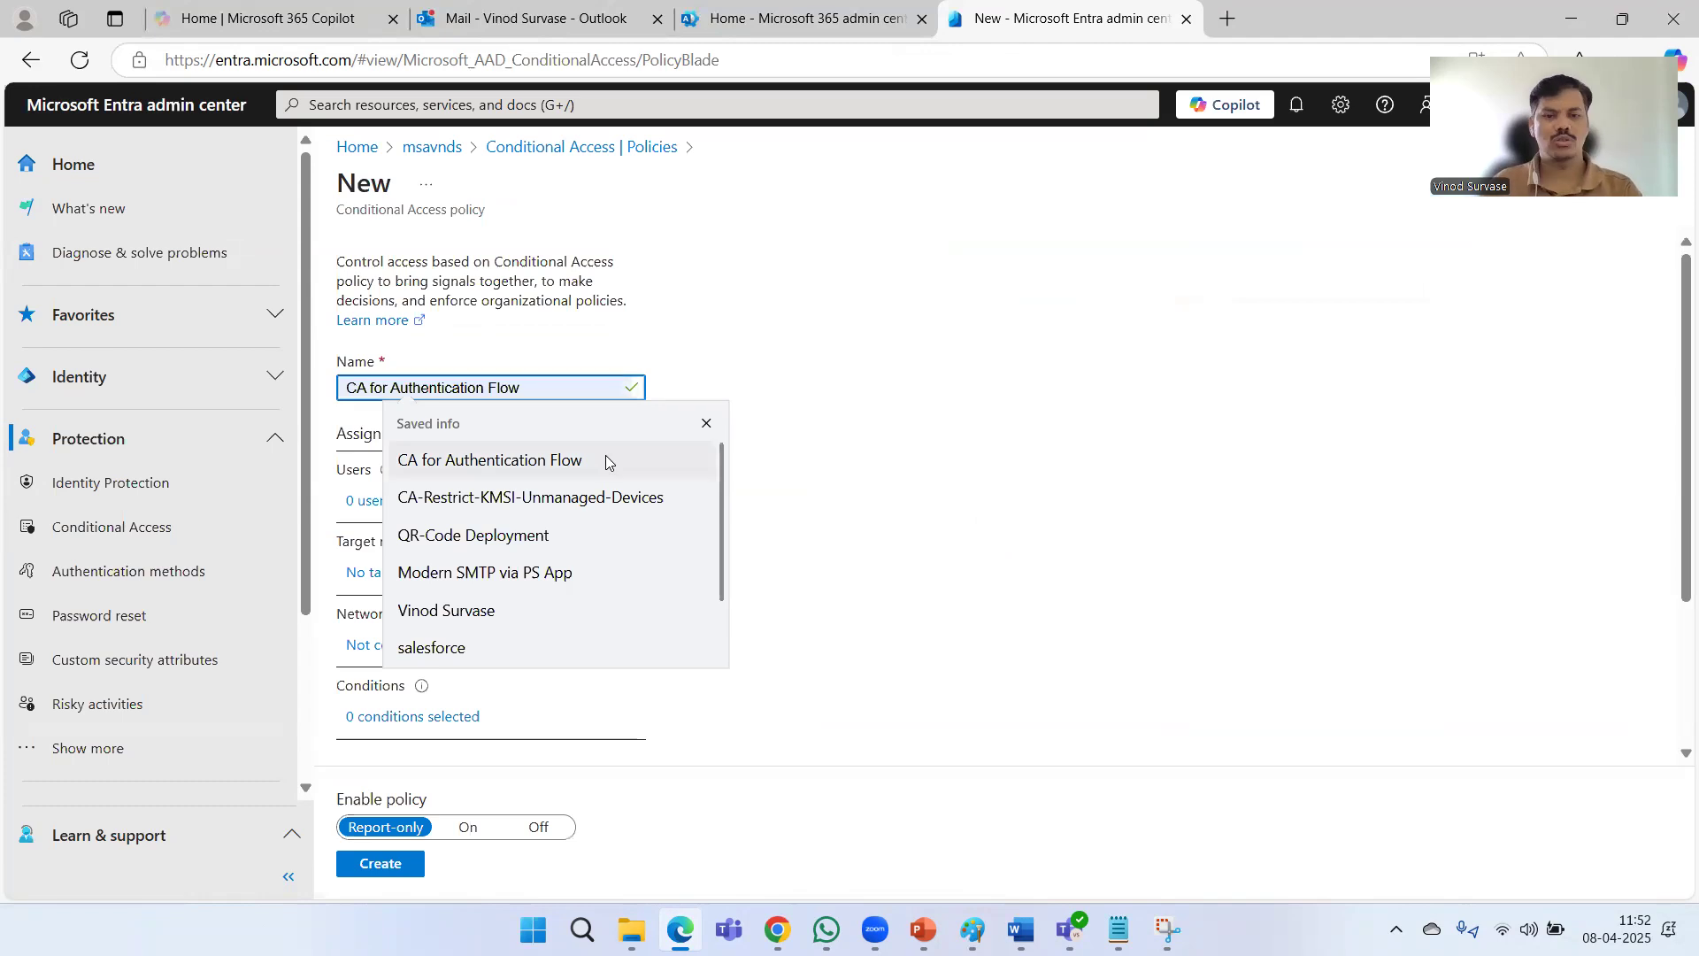
{"action": "left_click", "coordinate": [606, 457]}
{"action": "double_click", "coordinate": [493, 388]}
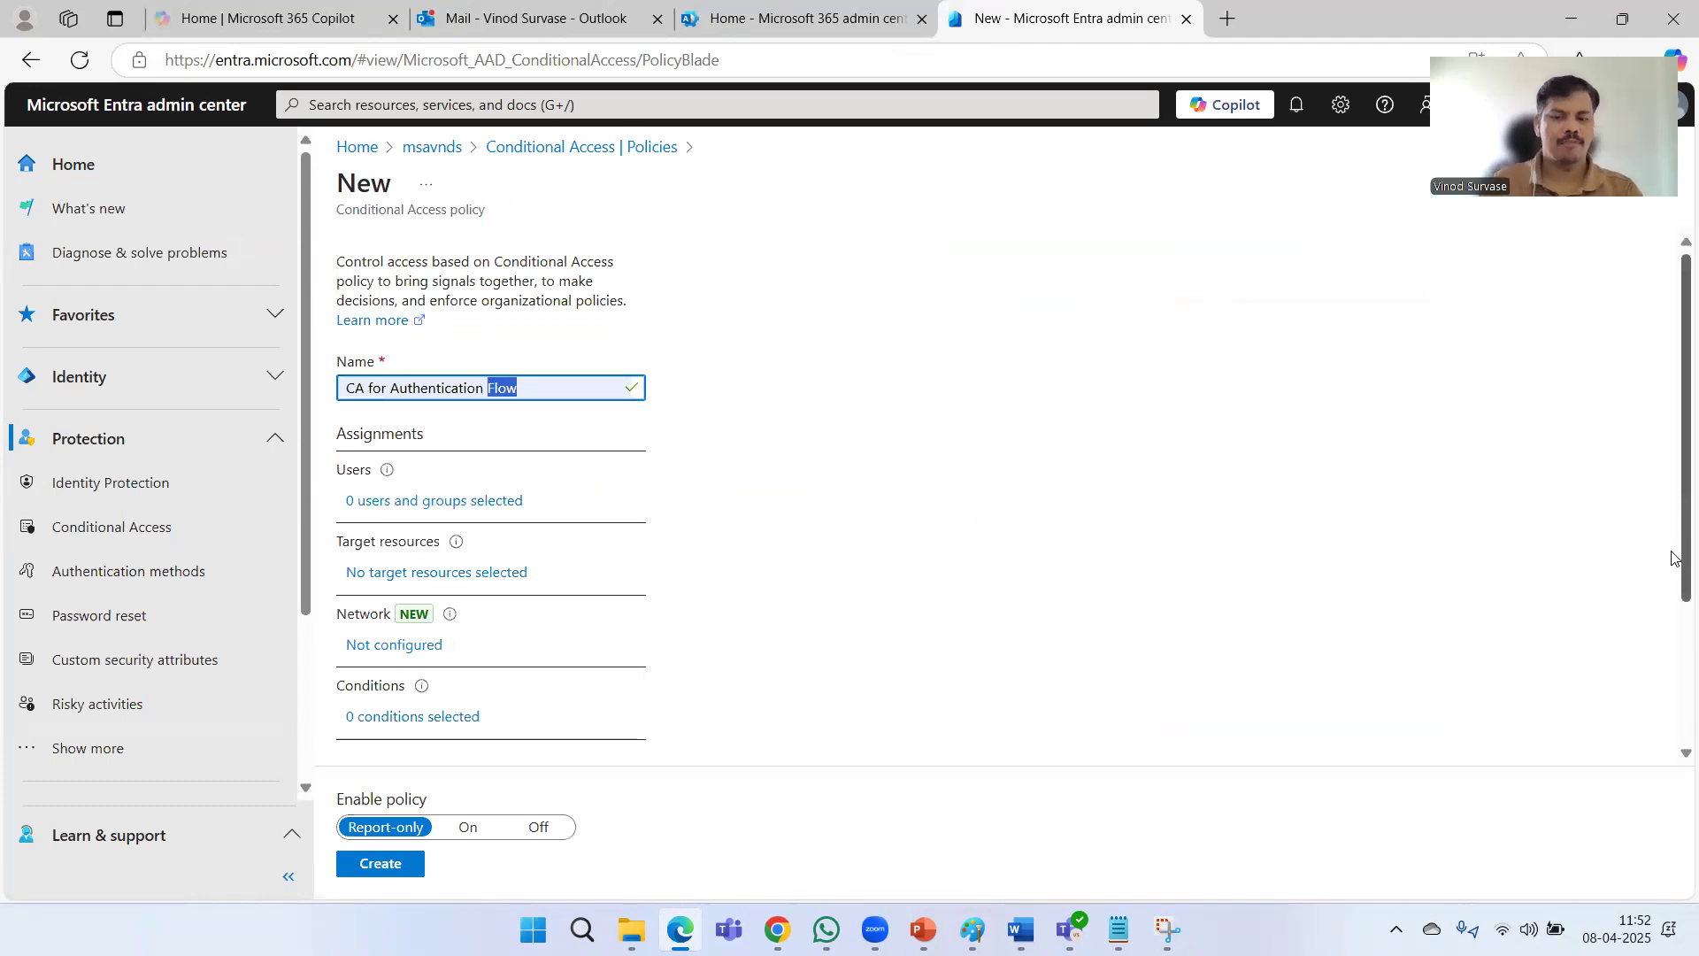
{"action": "key", "text": "BackSpace"}
{"action": "key", "text": "BackSpace"}
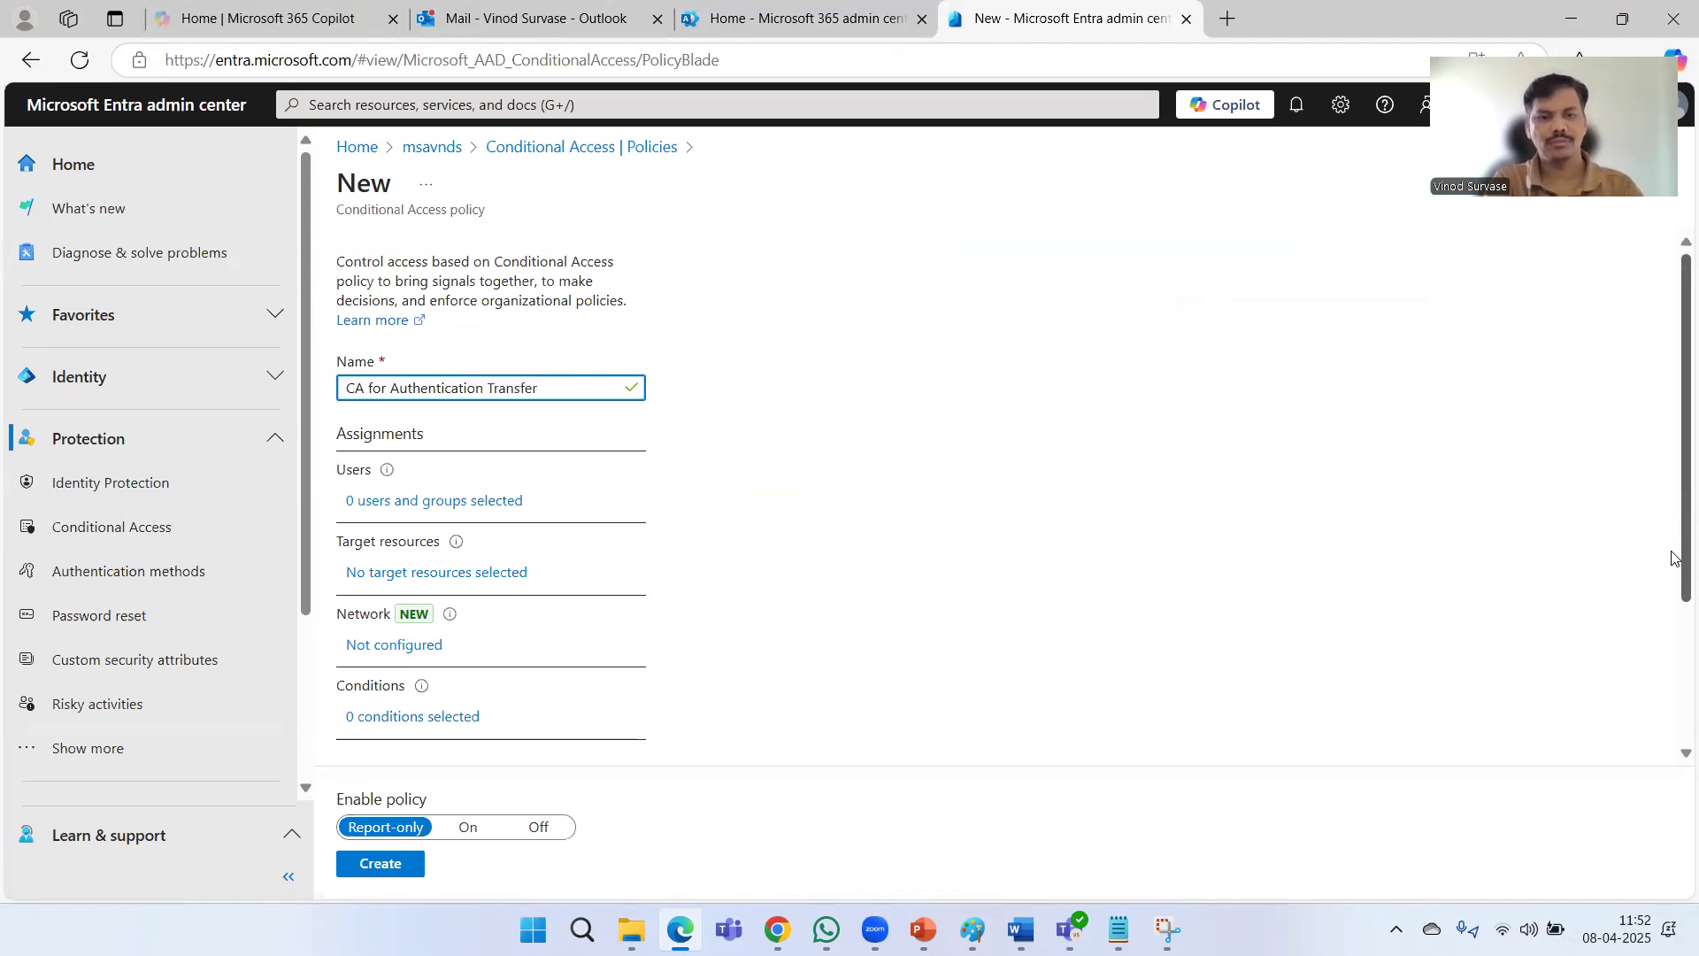
{"action": "key", "text": "ctrl+a"}
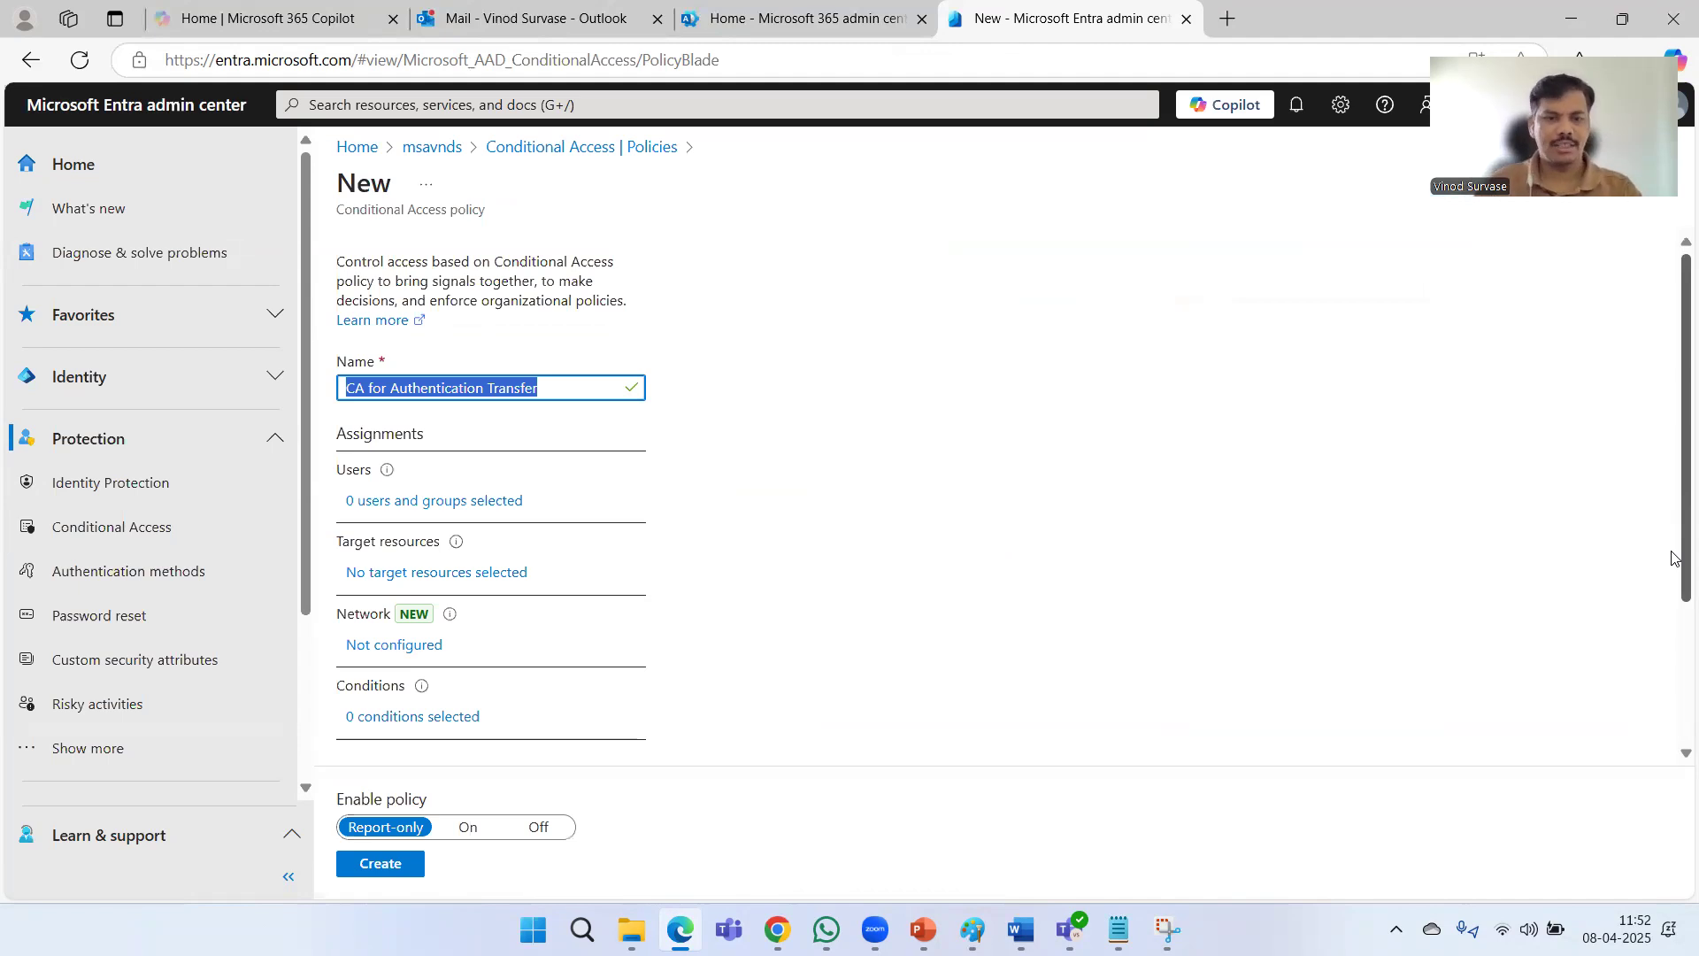
{"action": "left_click", "coordinate": [1136, 408]}
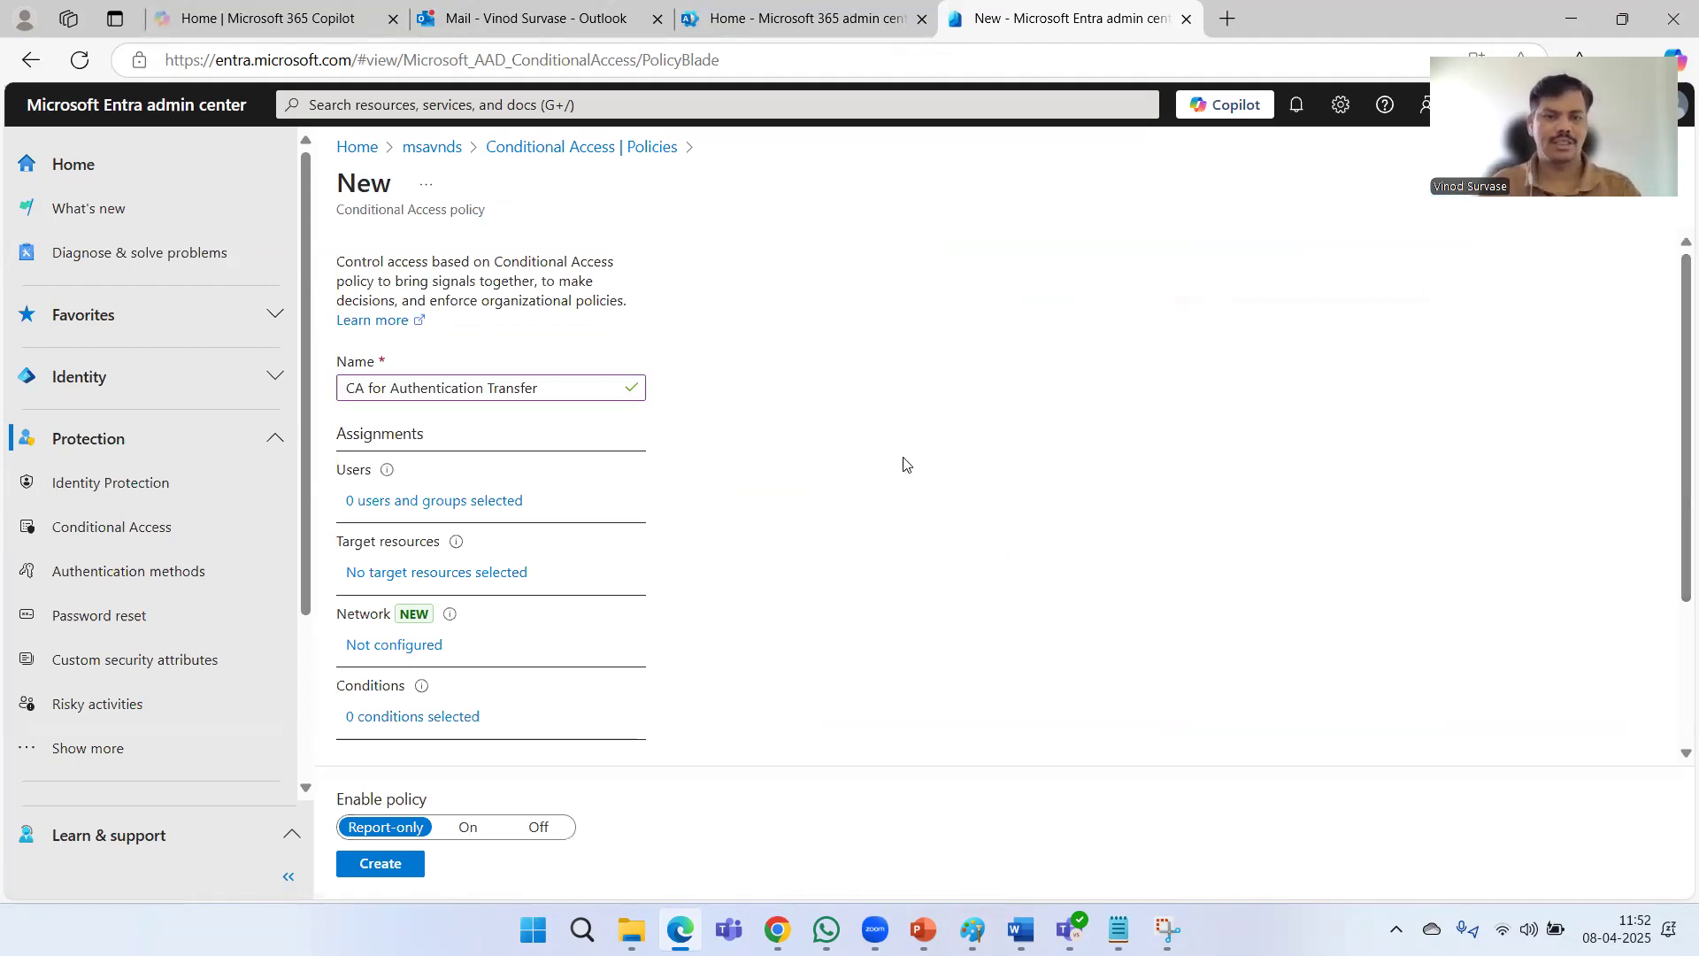
Include one specific user in the policy's user assignment, searching the directory by the user's first name.
{"action": "left_click", "coordinate": [372, 500]}
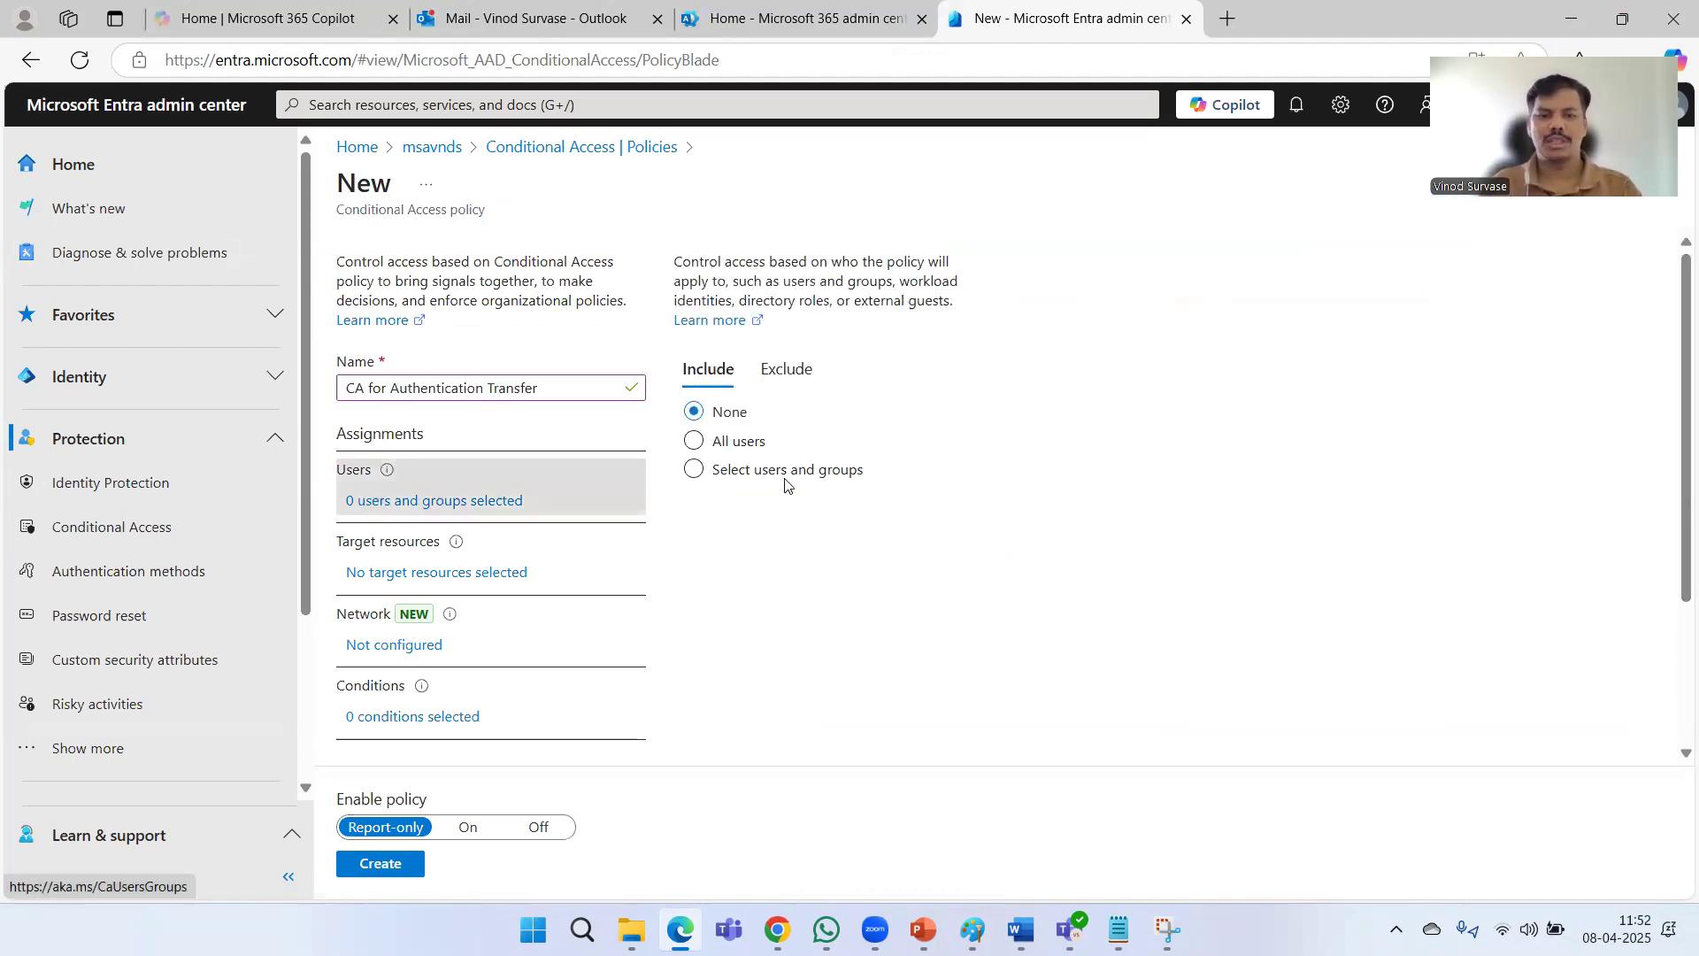
{"action": "left_click", "coordinate": [801, 473]}
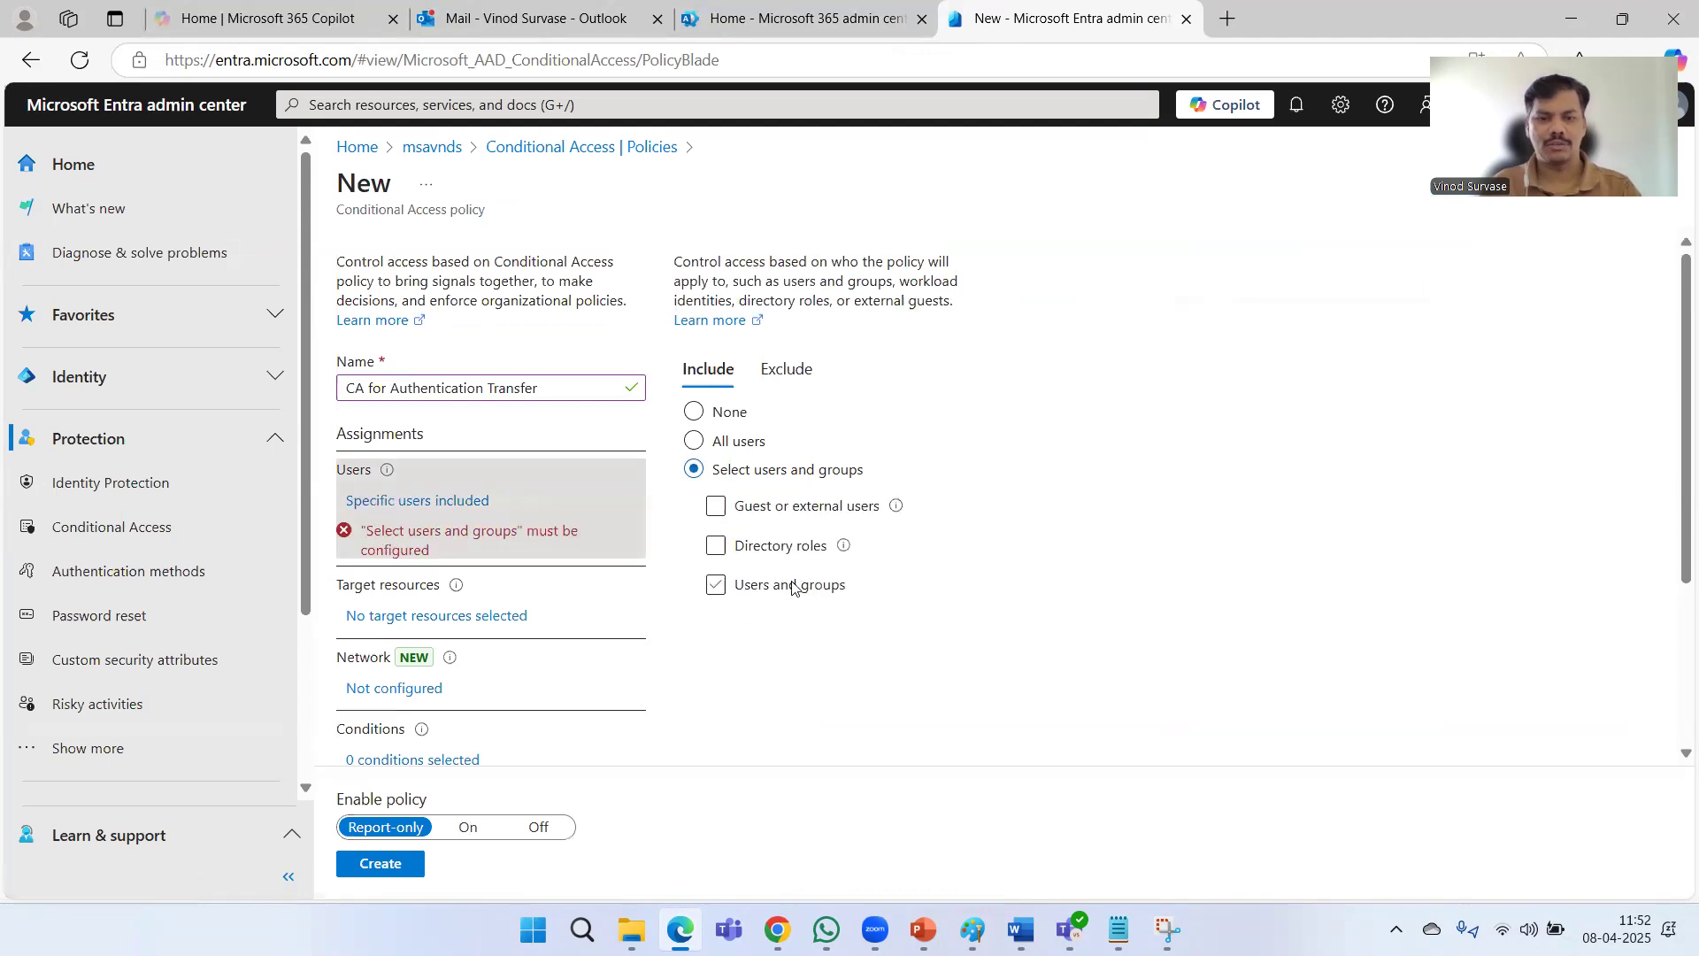
{"action": "left_click", "coordinate": [794, 588]}
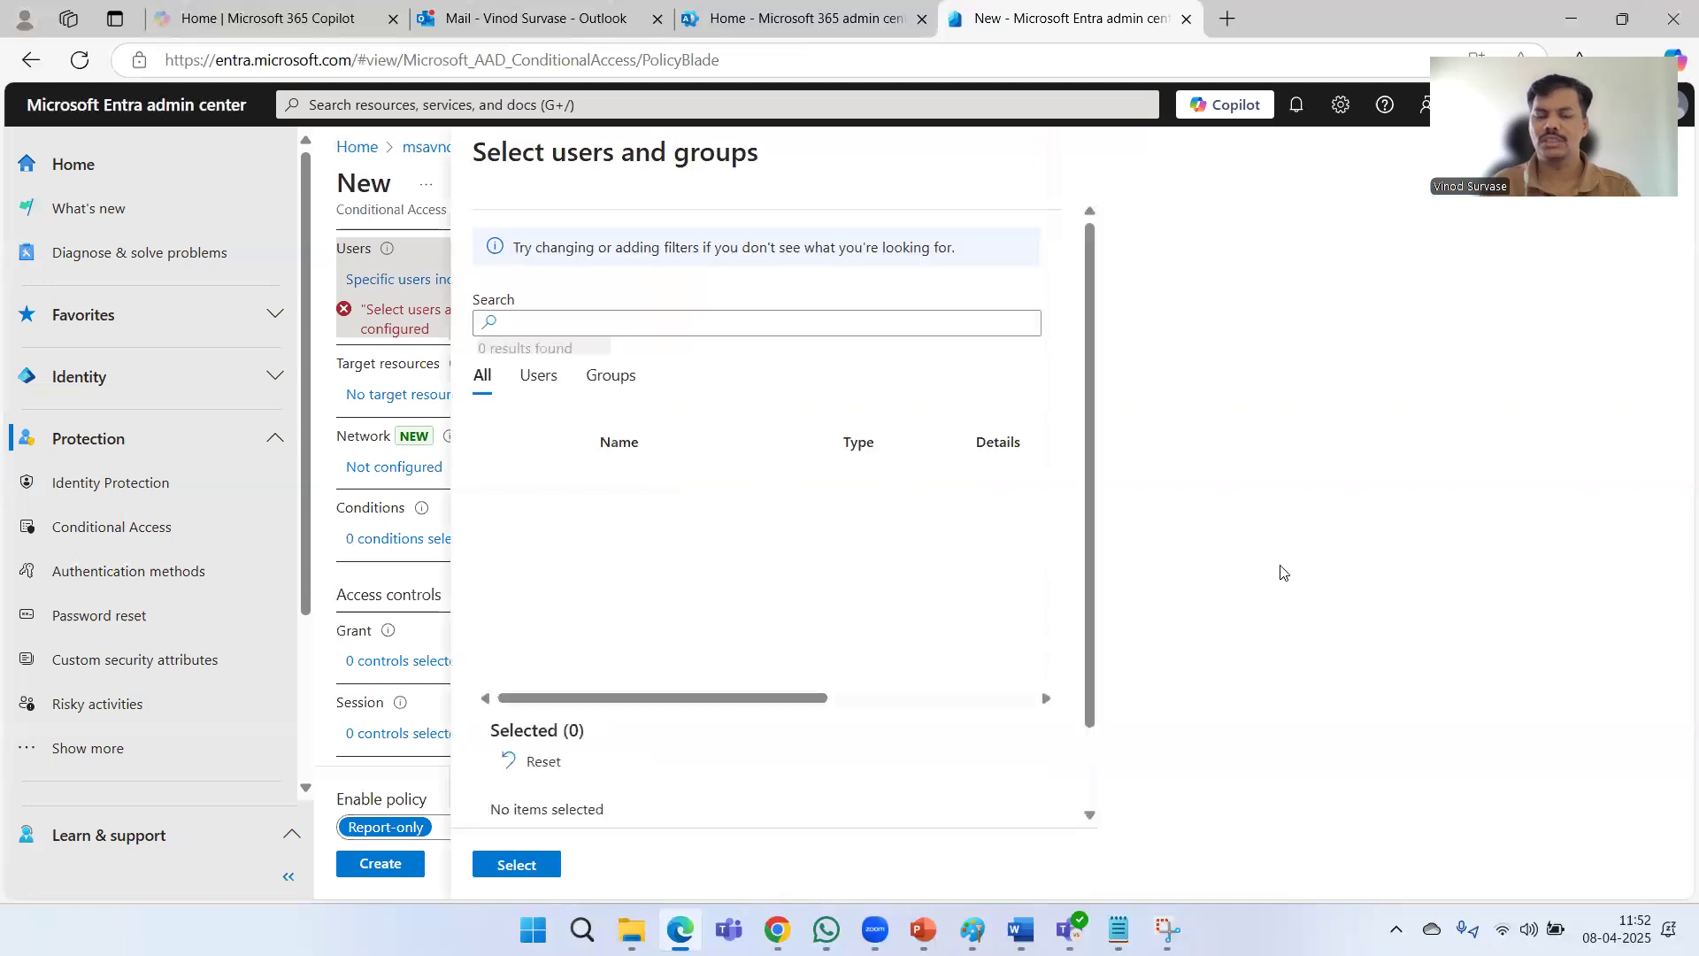
{"action": "left_click", "coordinate": [777, 325]}
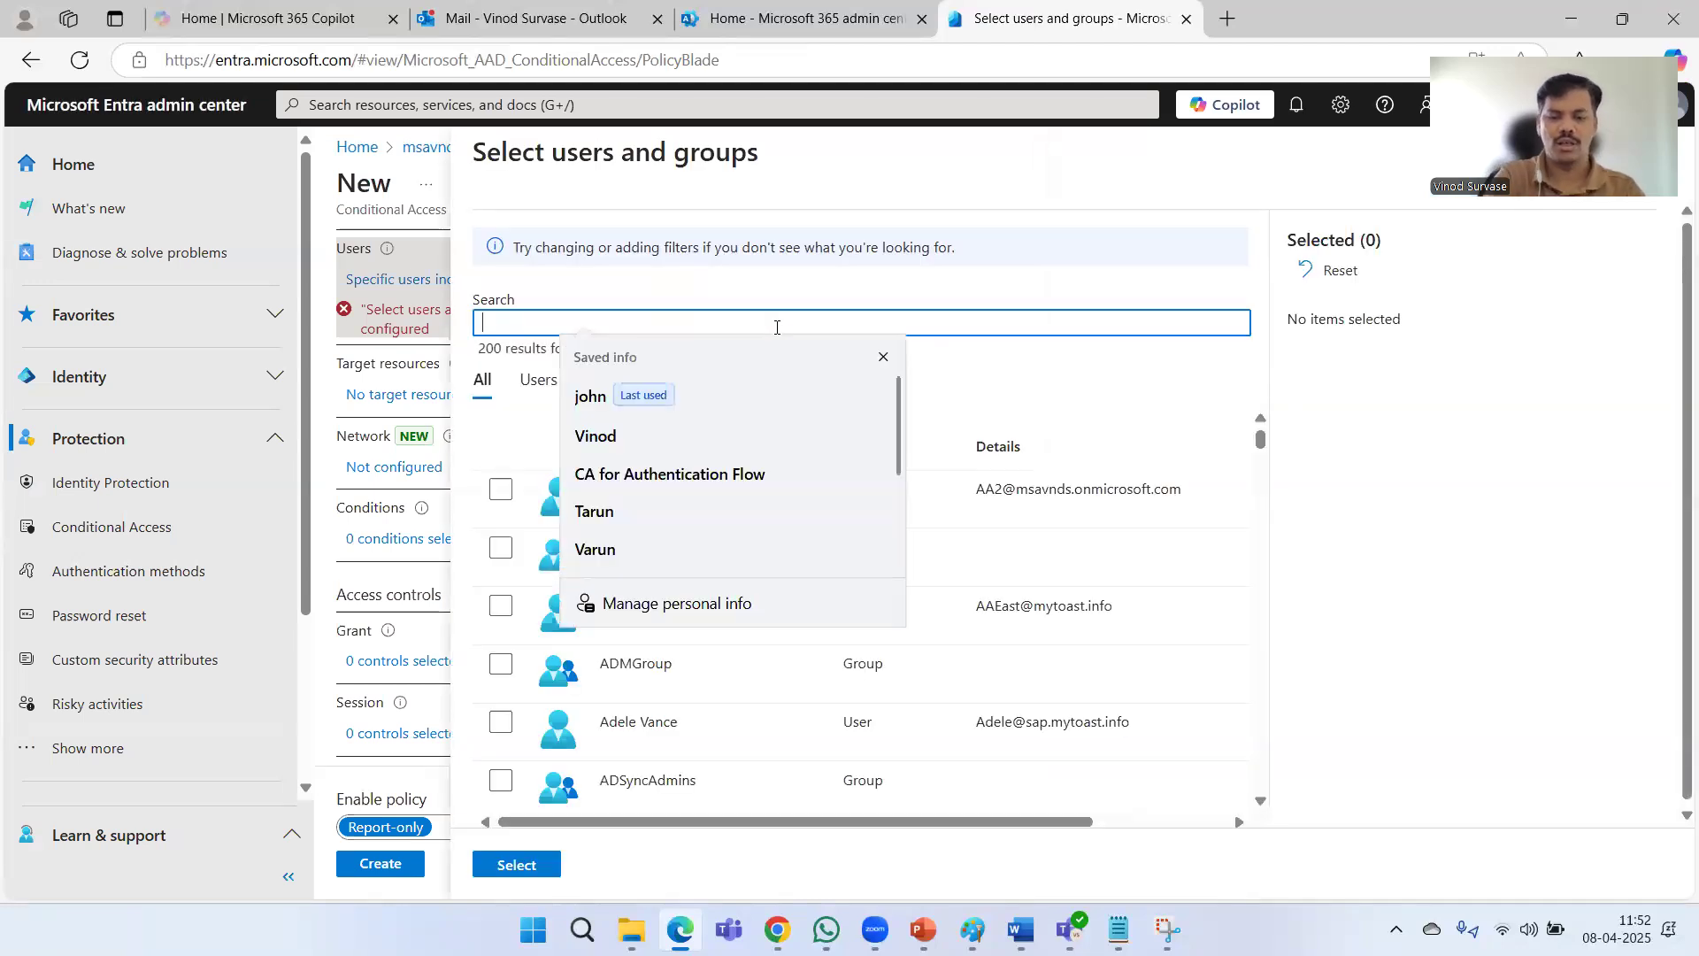
{"action": "type", "text": "john"}
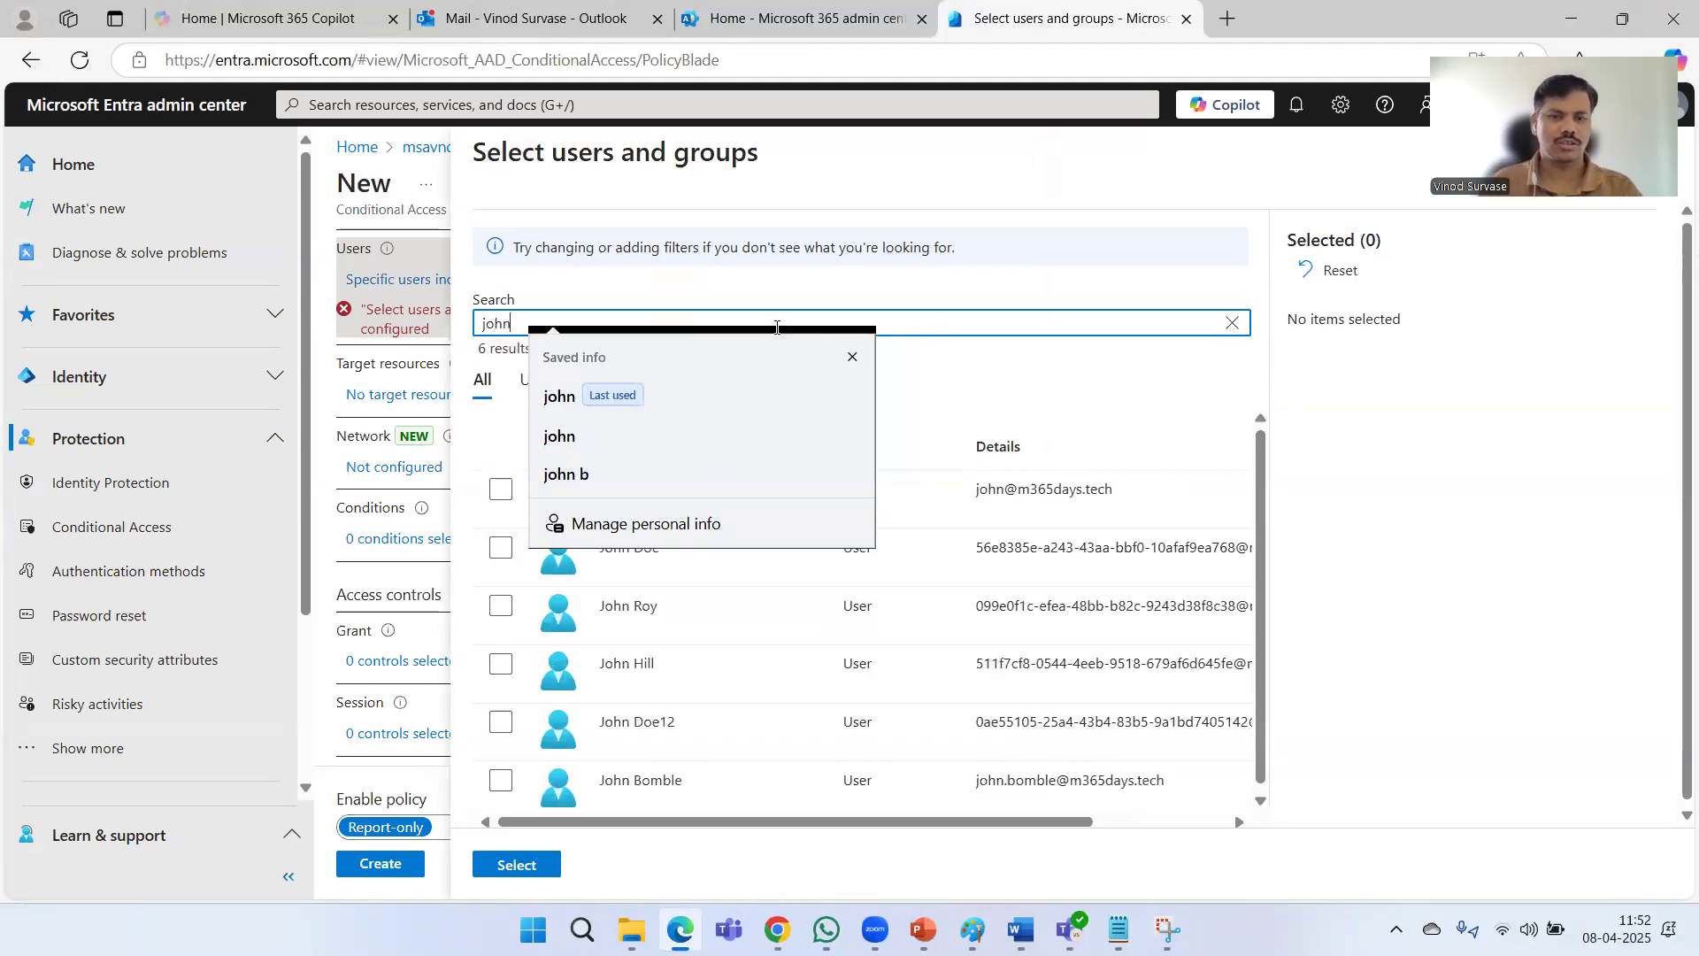
{"action": "left_click", "coordinate": [1000, 395]}
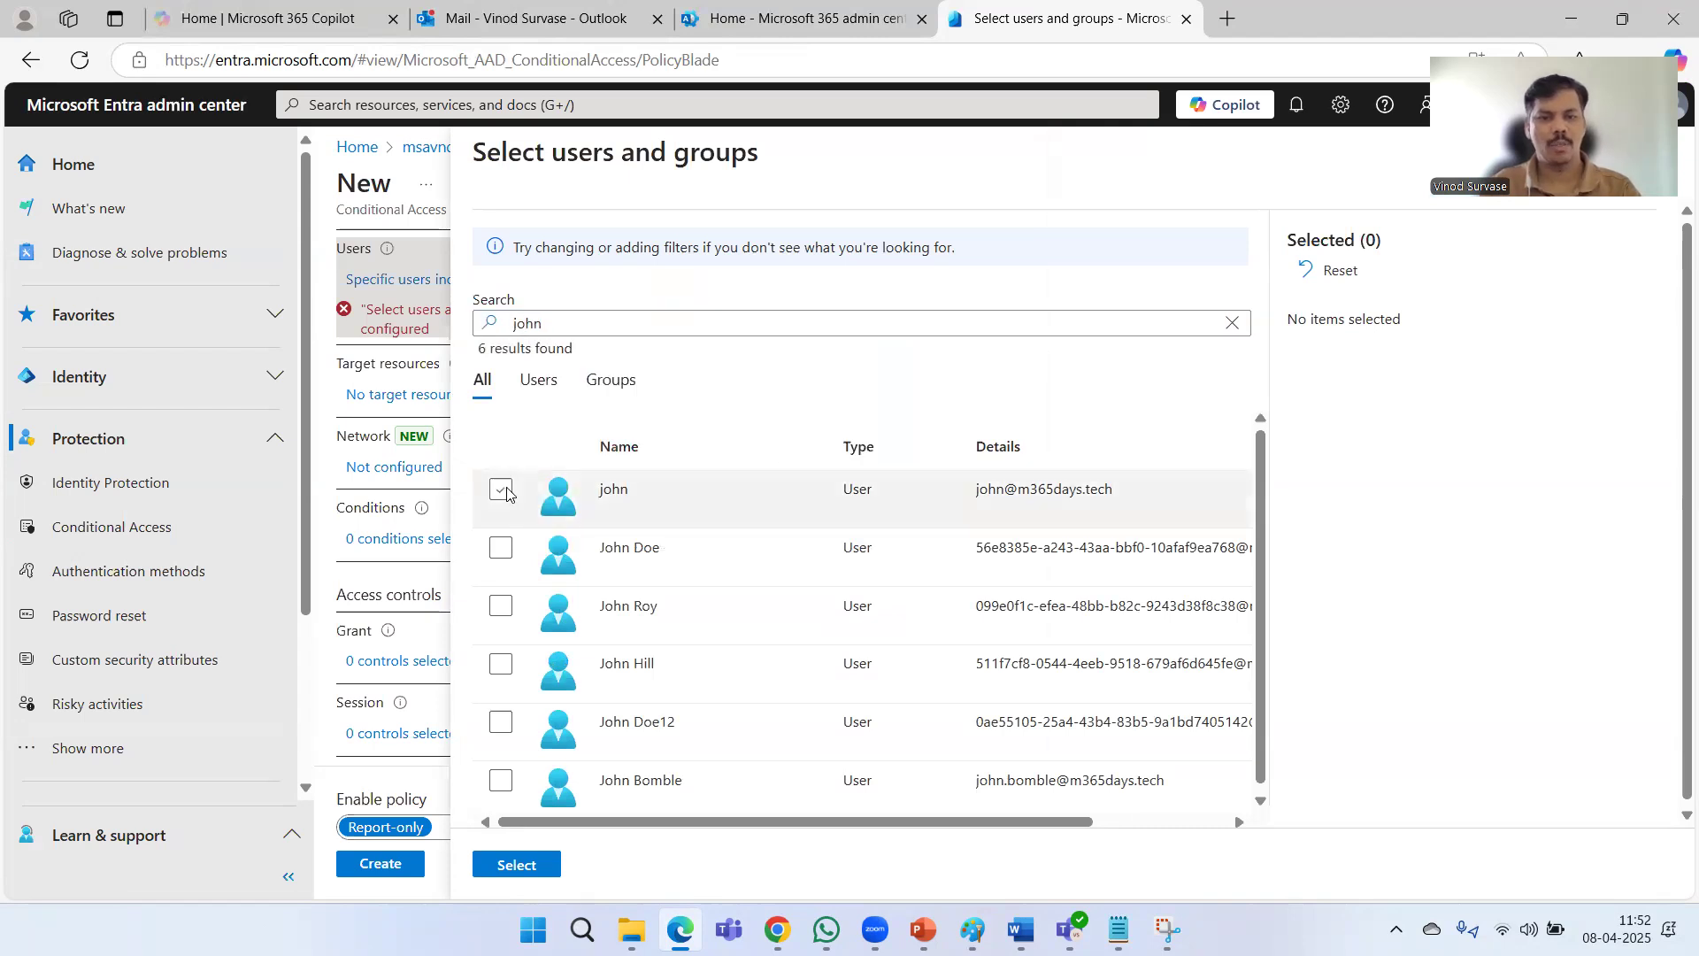
{"action": "left_click", "coordinate": [501, 490]}
{"action": "left_click", "coordinate": [519, 866]}
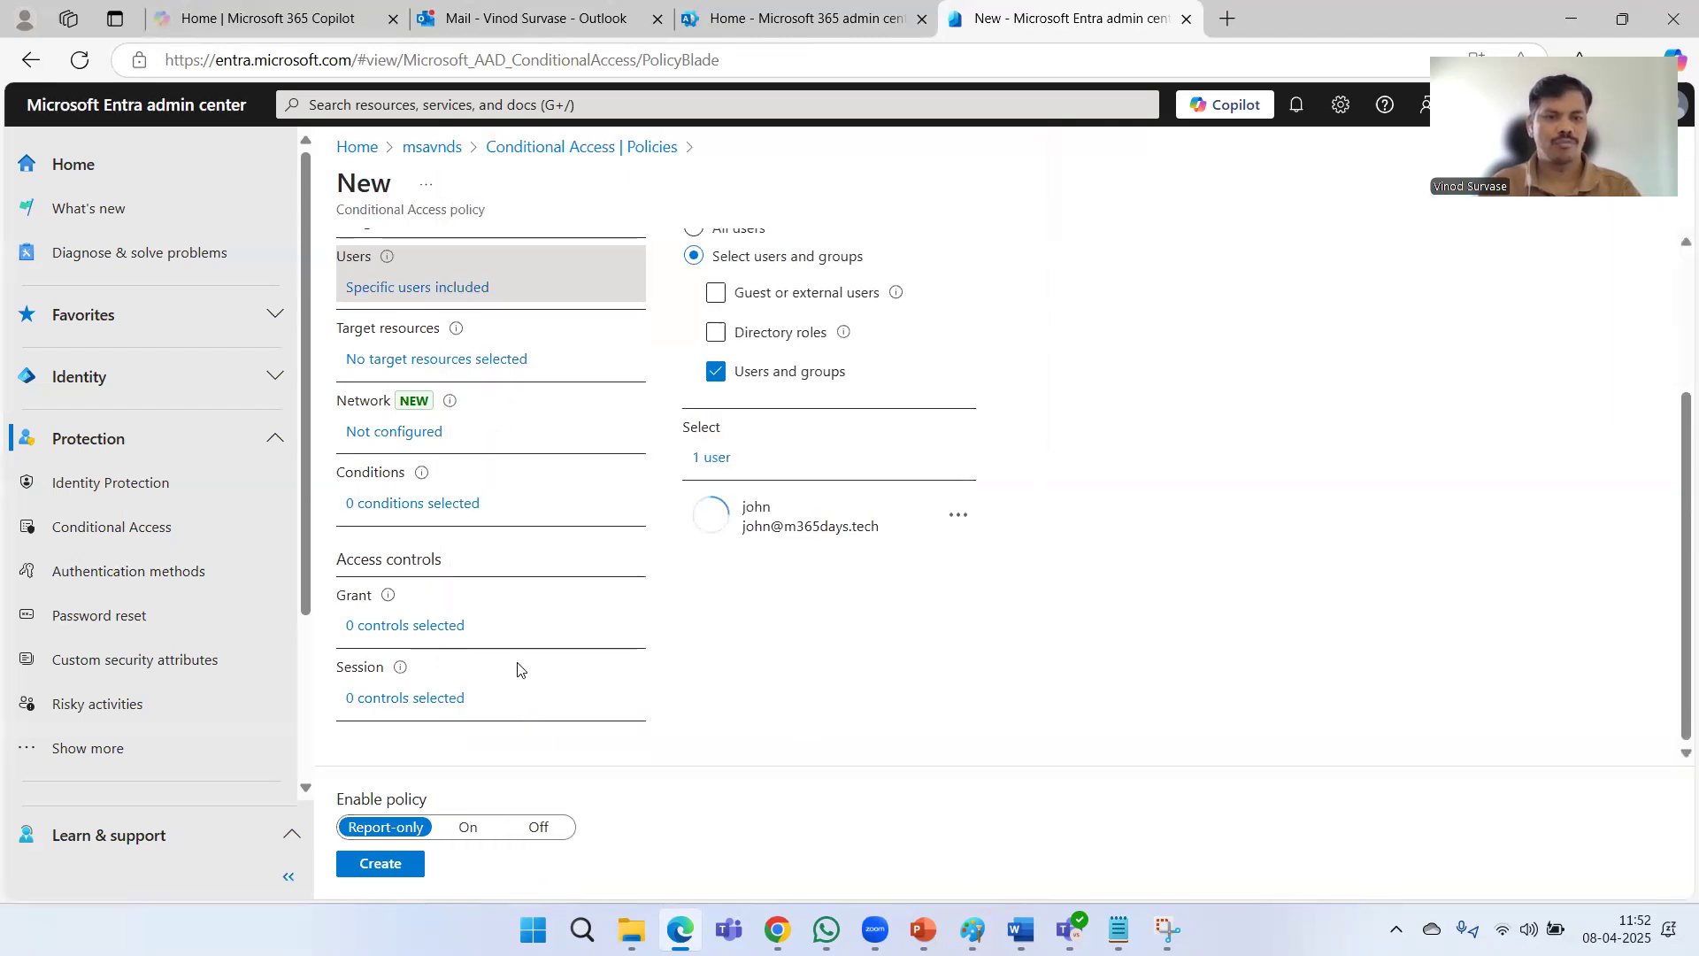
Configure the client apps condition to include only Browser and Mobile apps and desktop clients, excluding Exchange ActiveSync clients and Other clients.
{"action": "left_click", "coordinate": [392, 503]}
{"action": "scroll", "coordinate": [1084, 485], "scroll_direction": "up", "scroll_amount": 3}
{"action": "scroll", "coordinate": [1054, 550], "scroll_direction": "down", "scroll_amount": 3}
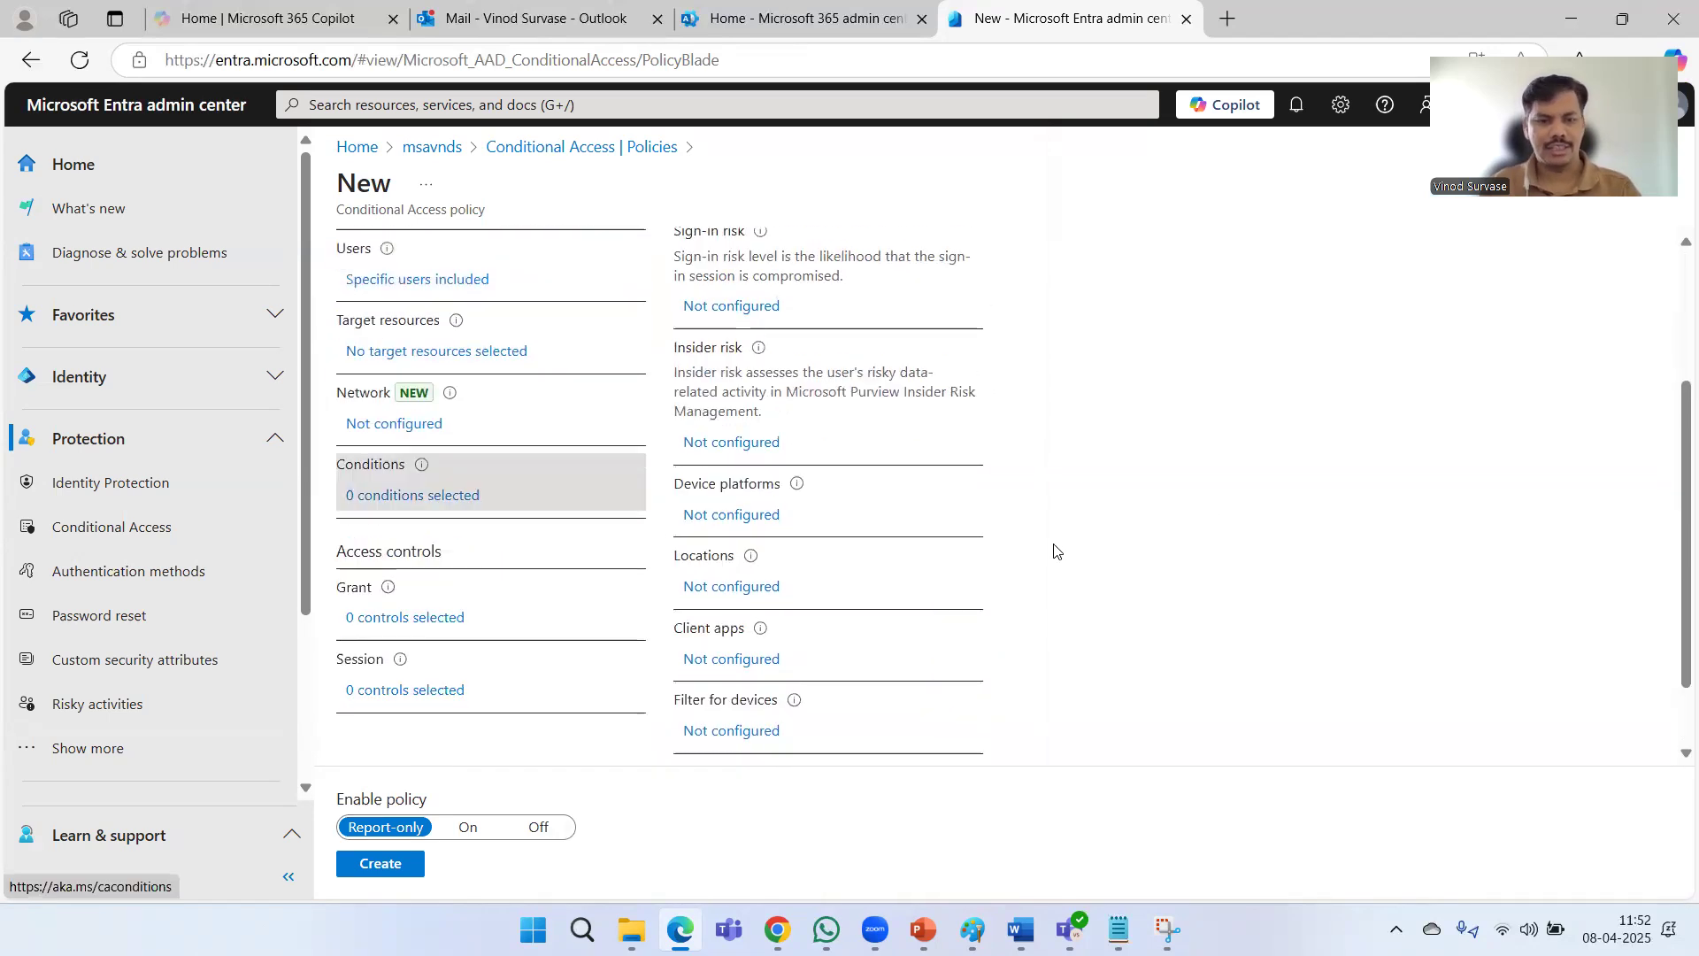
{"action": "left_click", "coordinate": [763, 577]}
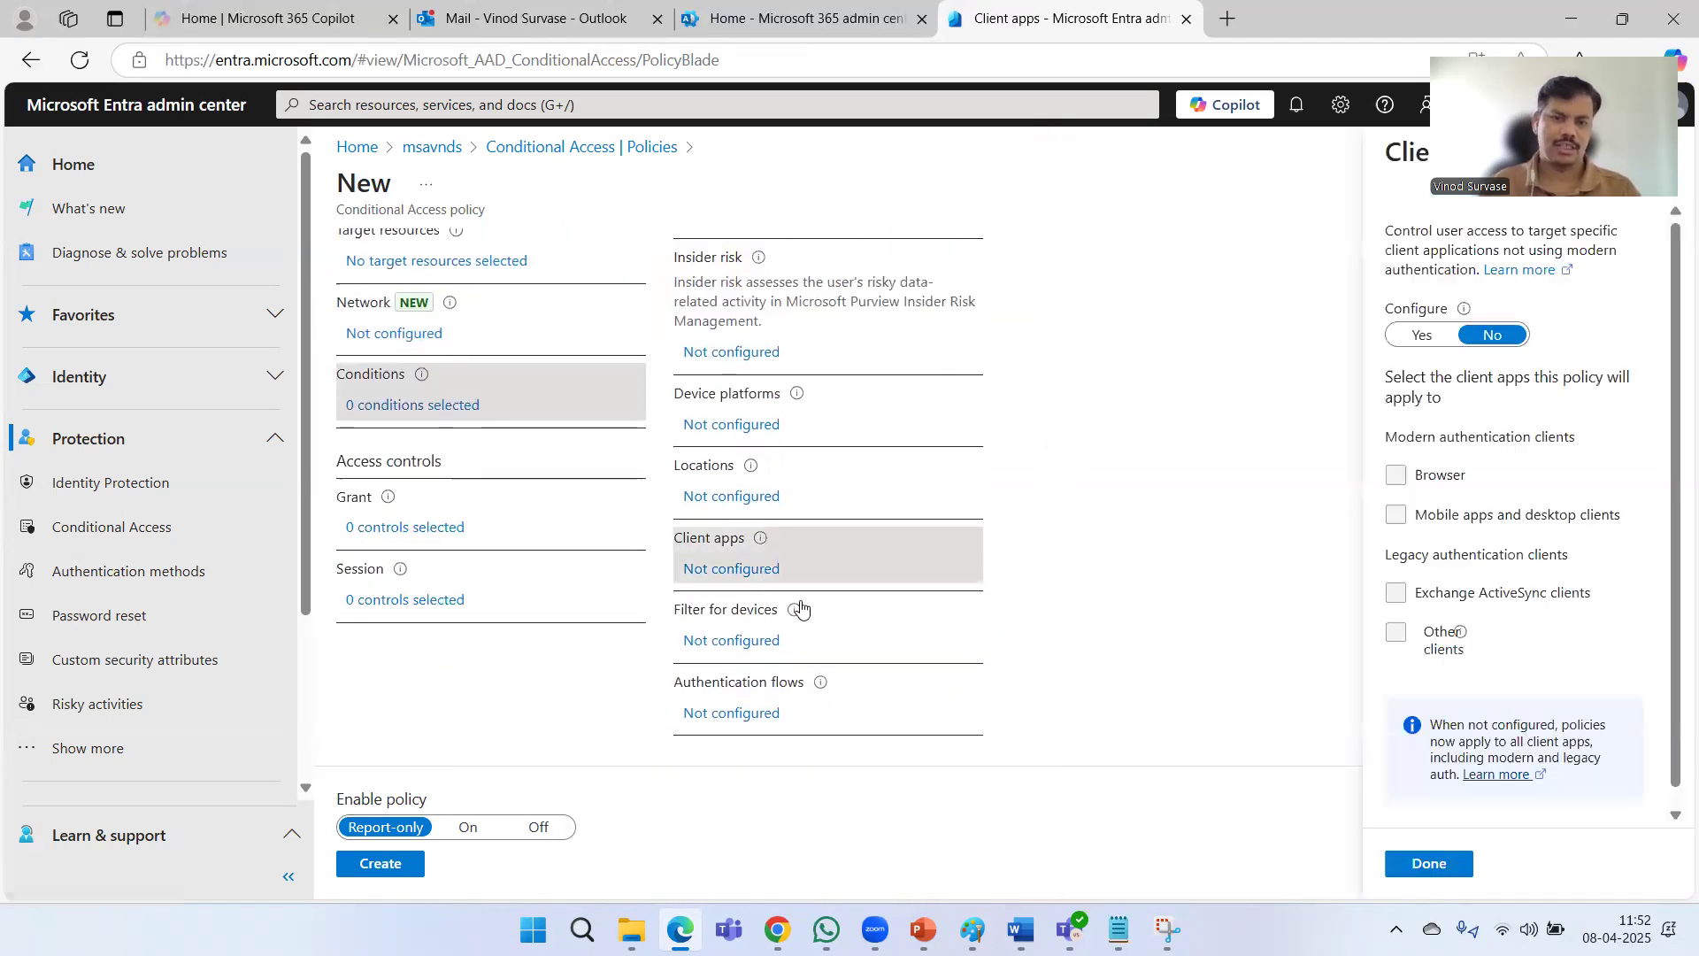
{"action": "left_click", "coordinate": [1423, 341]}
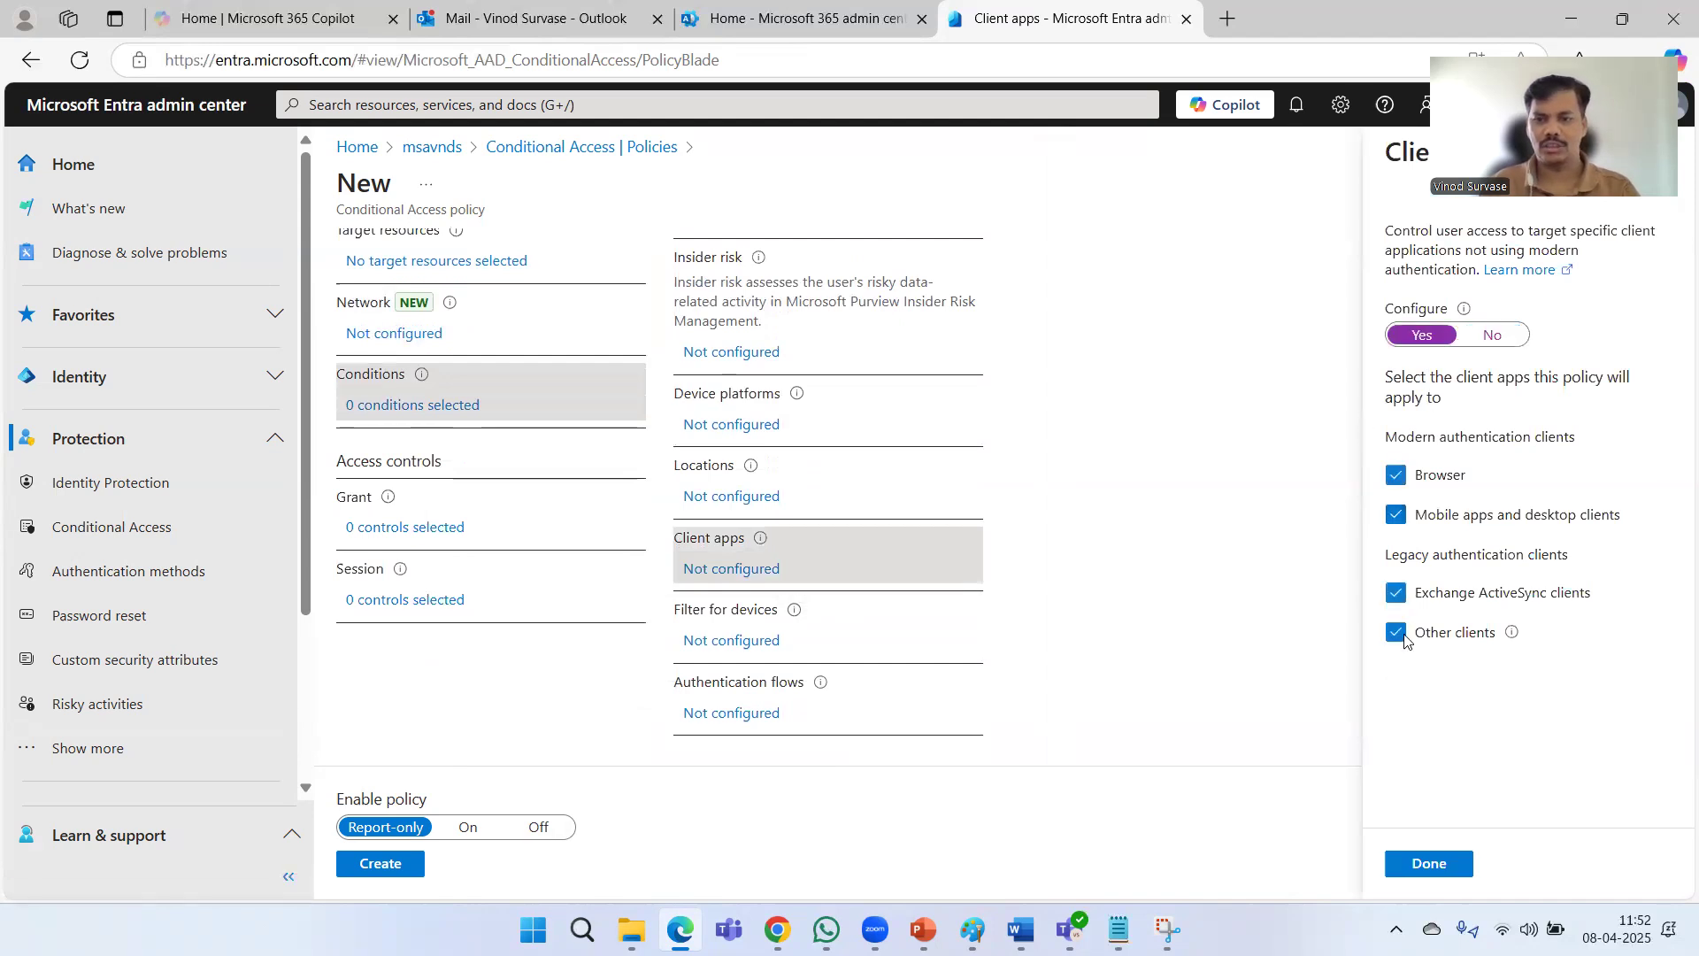
{"action": "left_click", "coordinate": [1395, 592]}
{"action": "left_click", "coordinate": [1396, 632]}
{"action": "left_click", "coordinate": [1443, 860]}
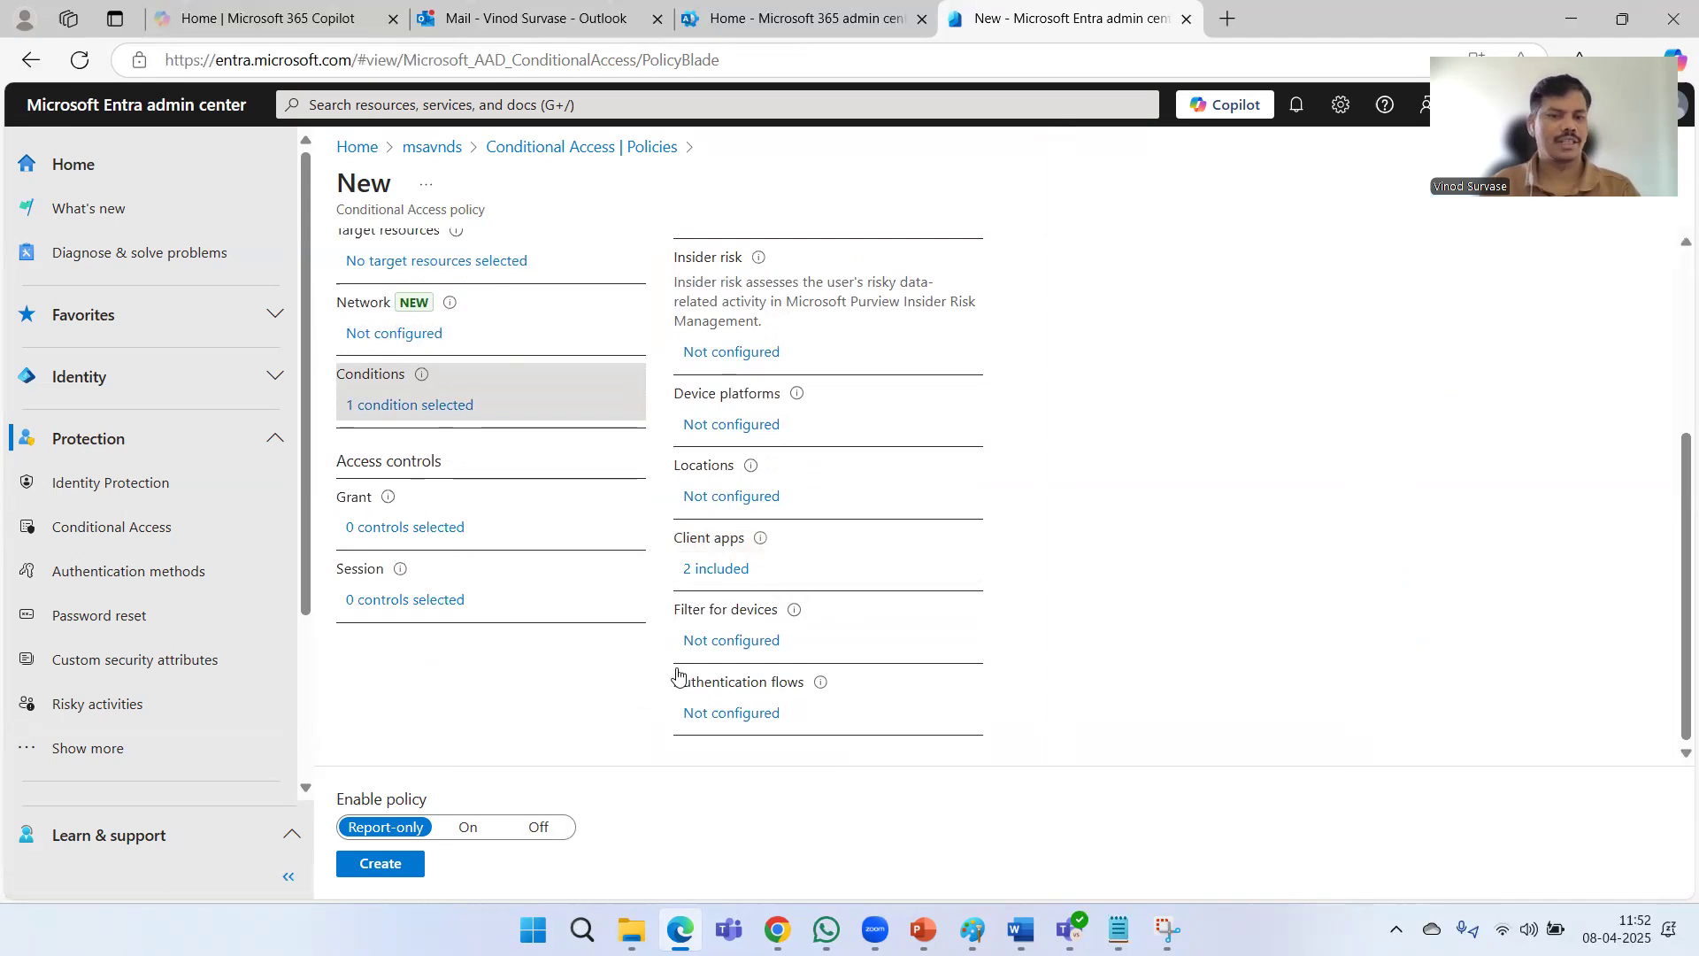
{"action": "left_click", "coordinate": [728, 642]}
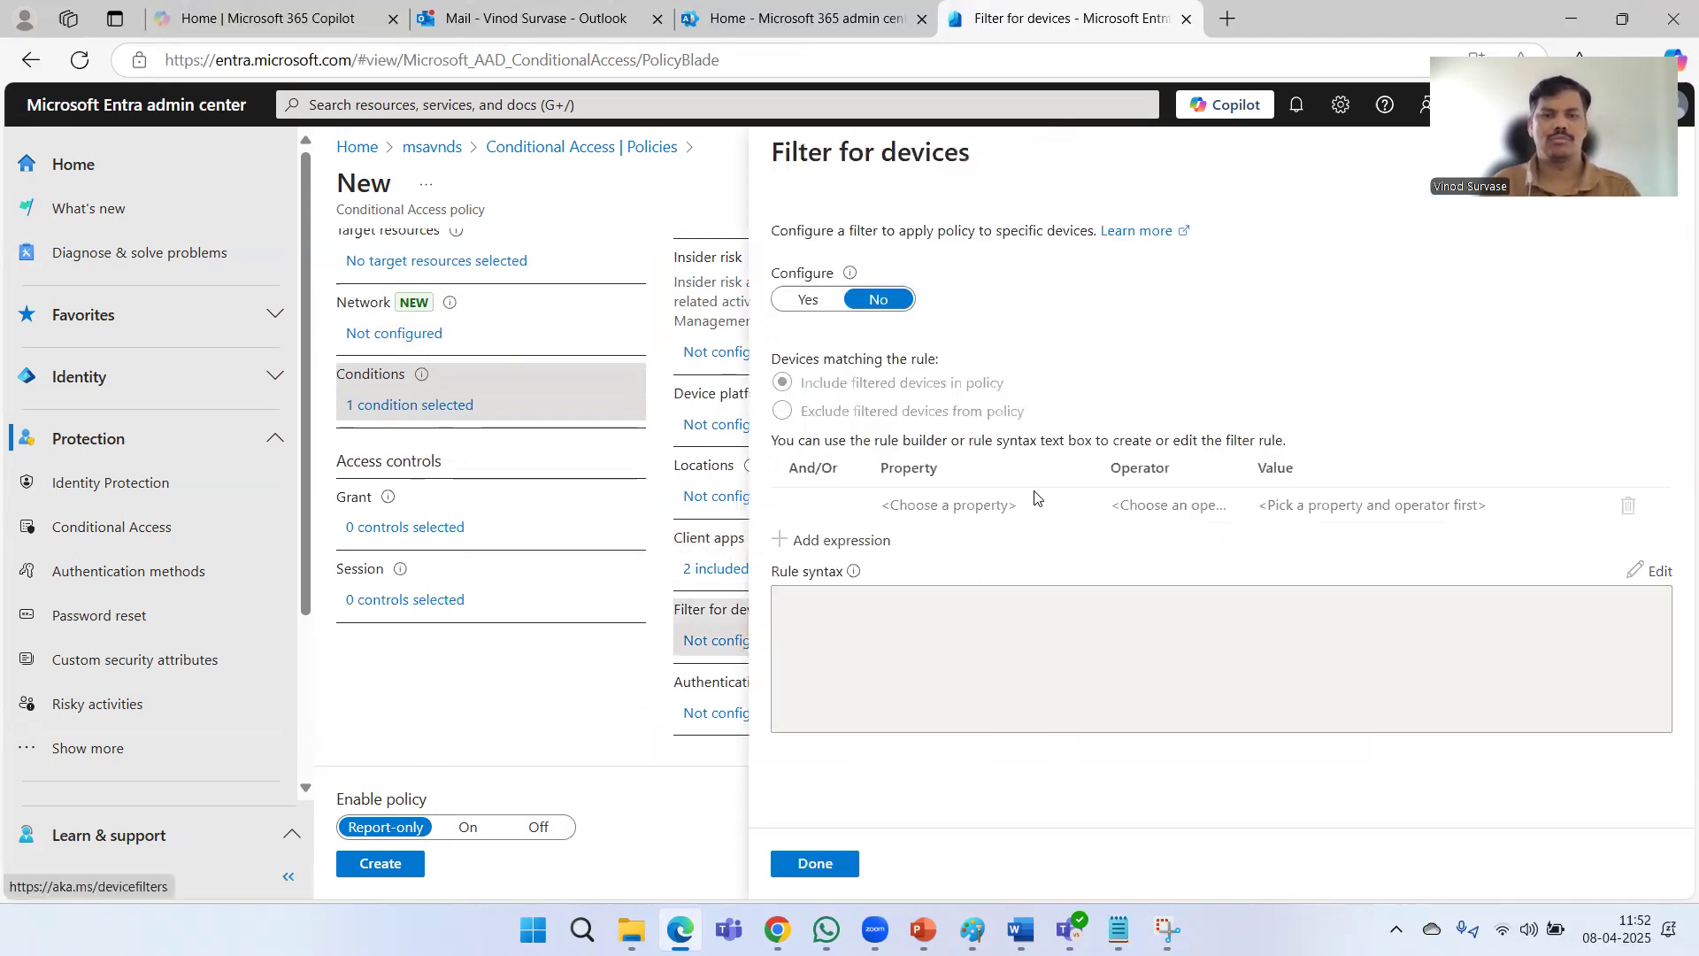
{"action": "left_click", "coordinate": [807, 299]}
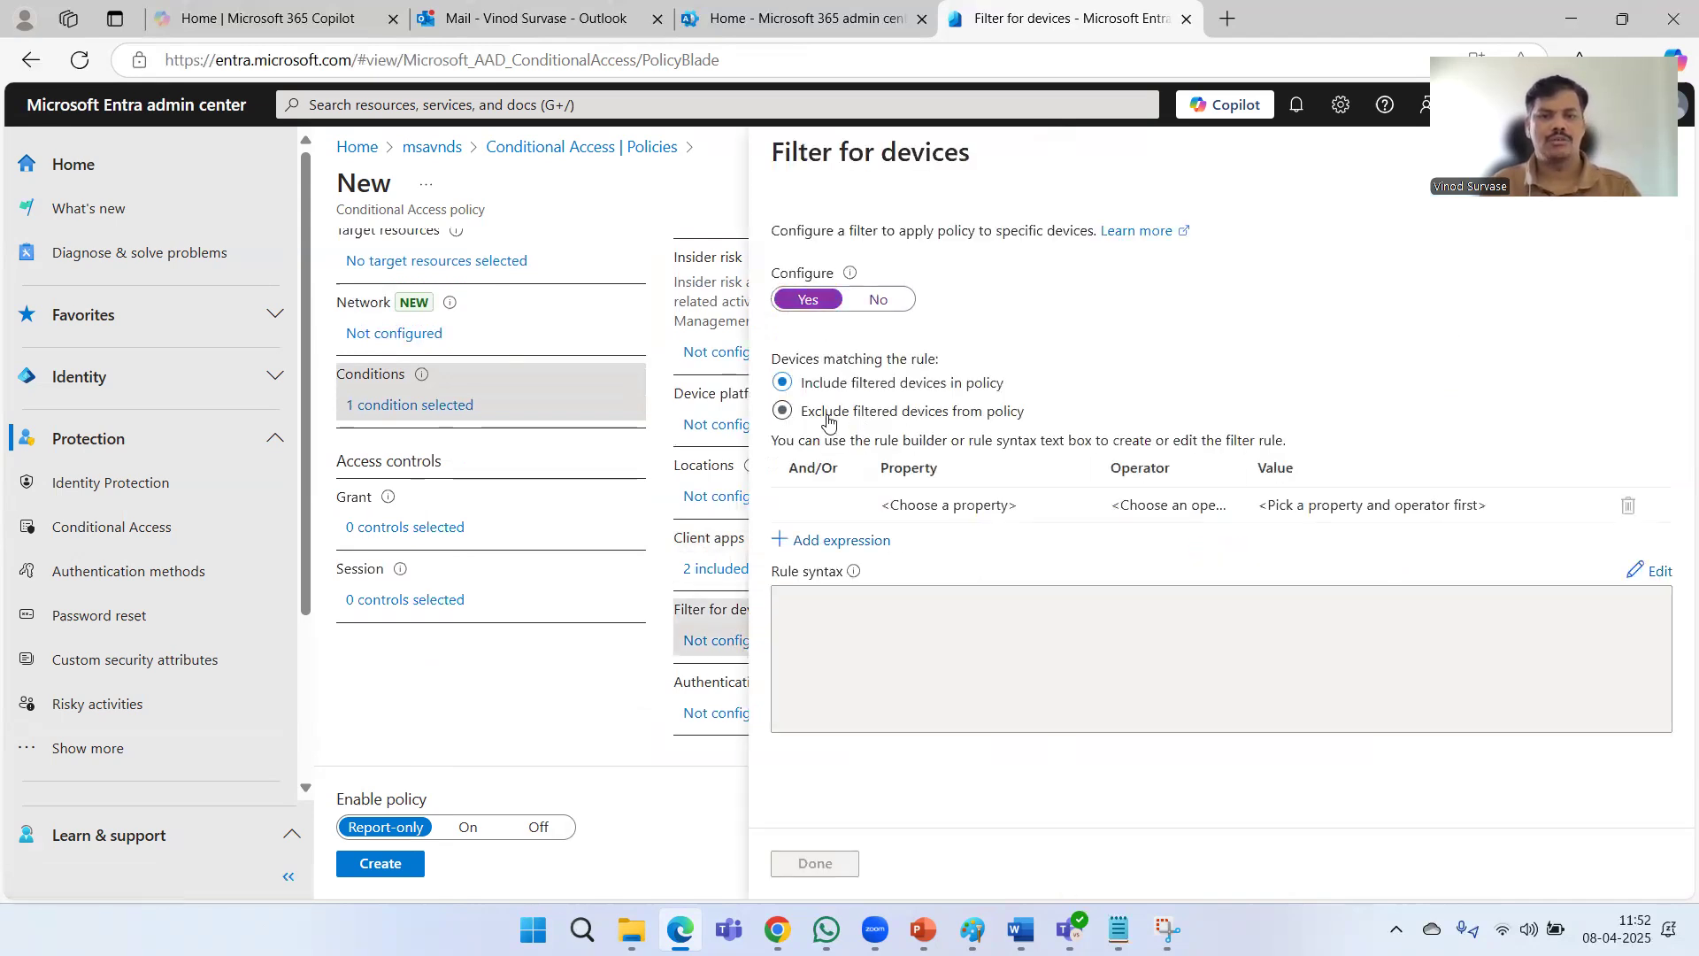
{"action": "left_click", "coordinate": [982, 509]}
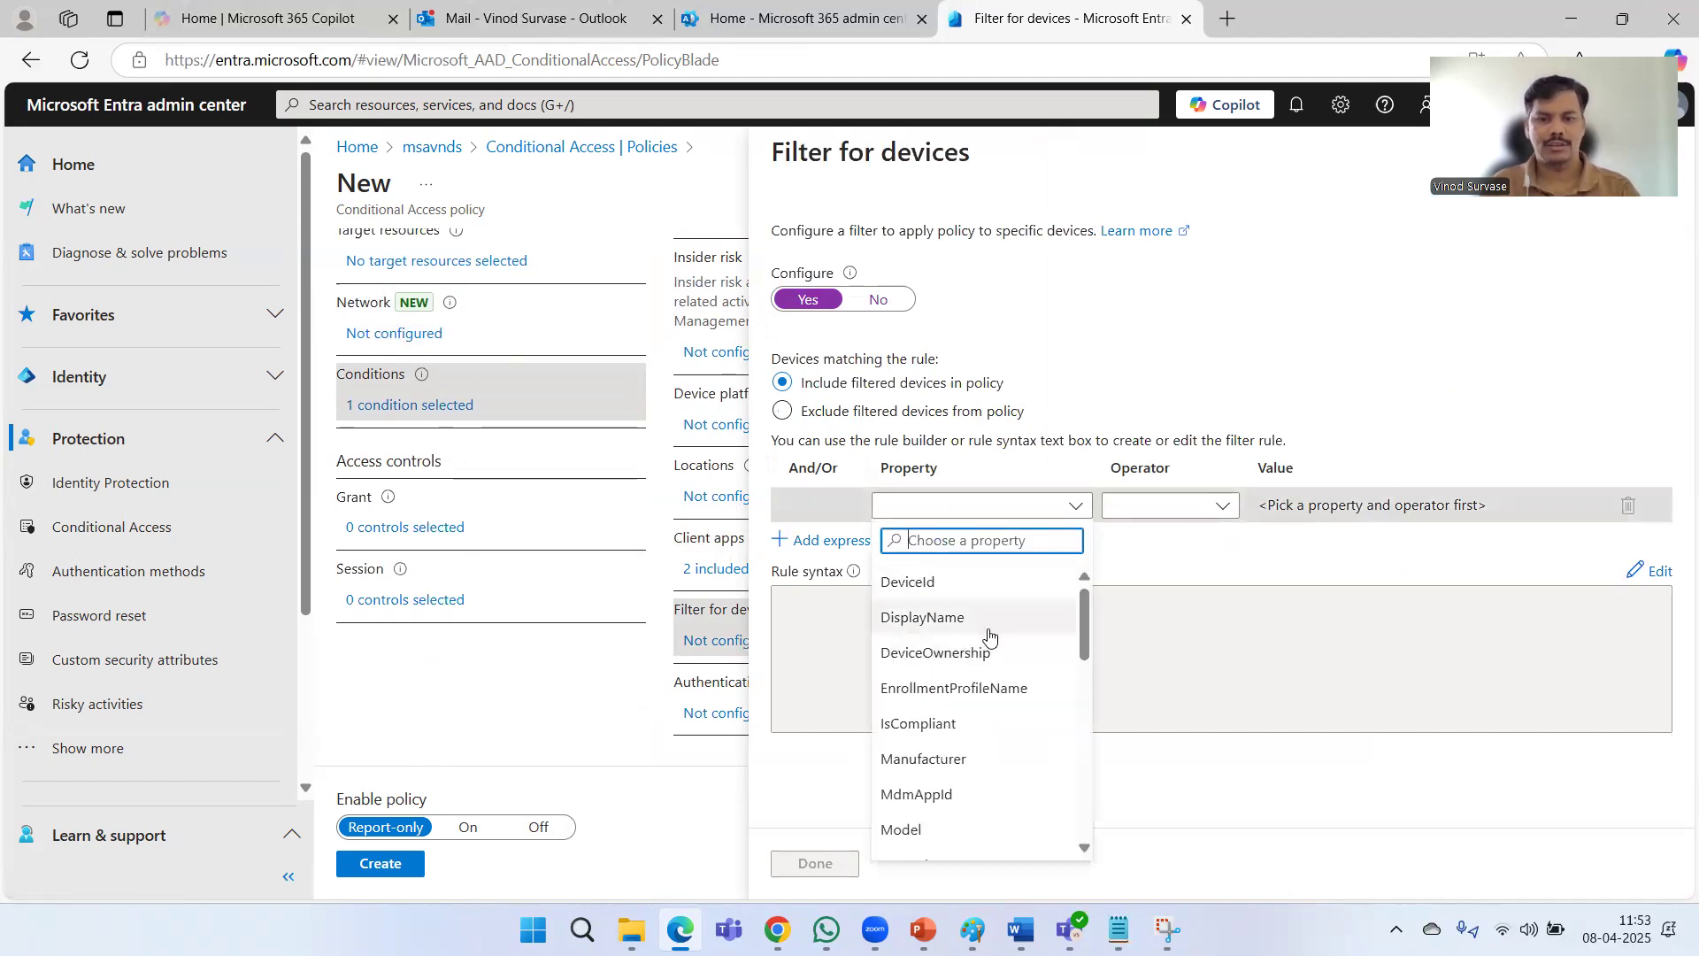
{"action": "scroll", "coordinate": [1020, 636], "scroll_direction": "down", "scroll_amount": 10}
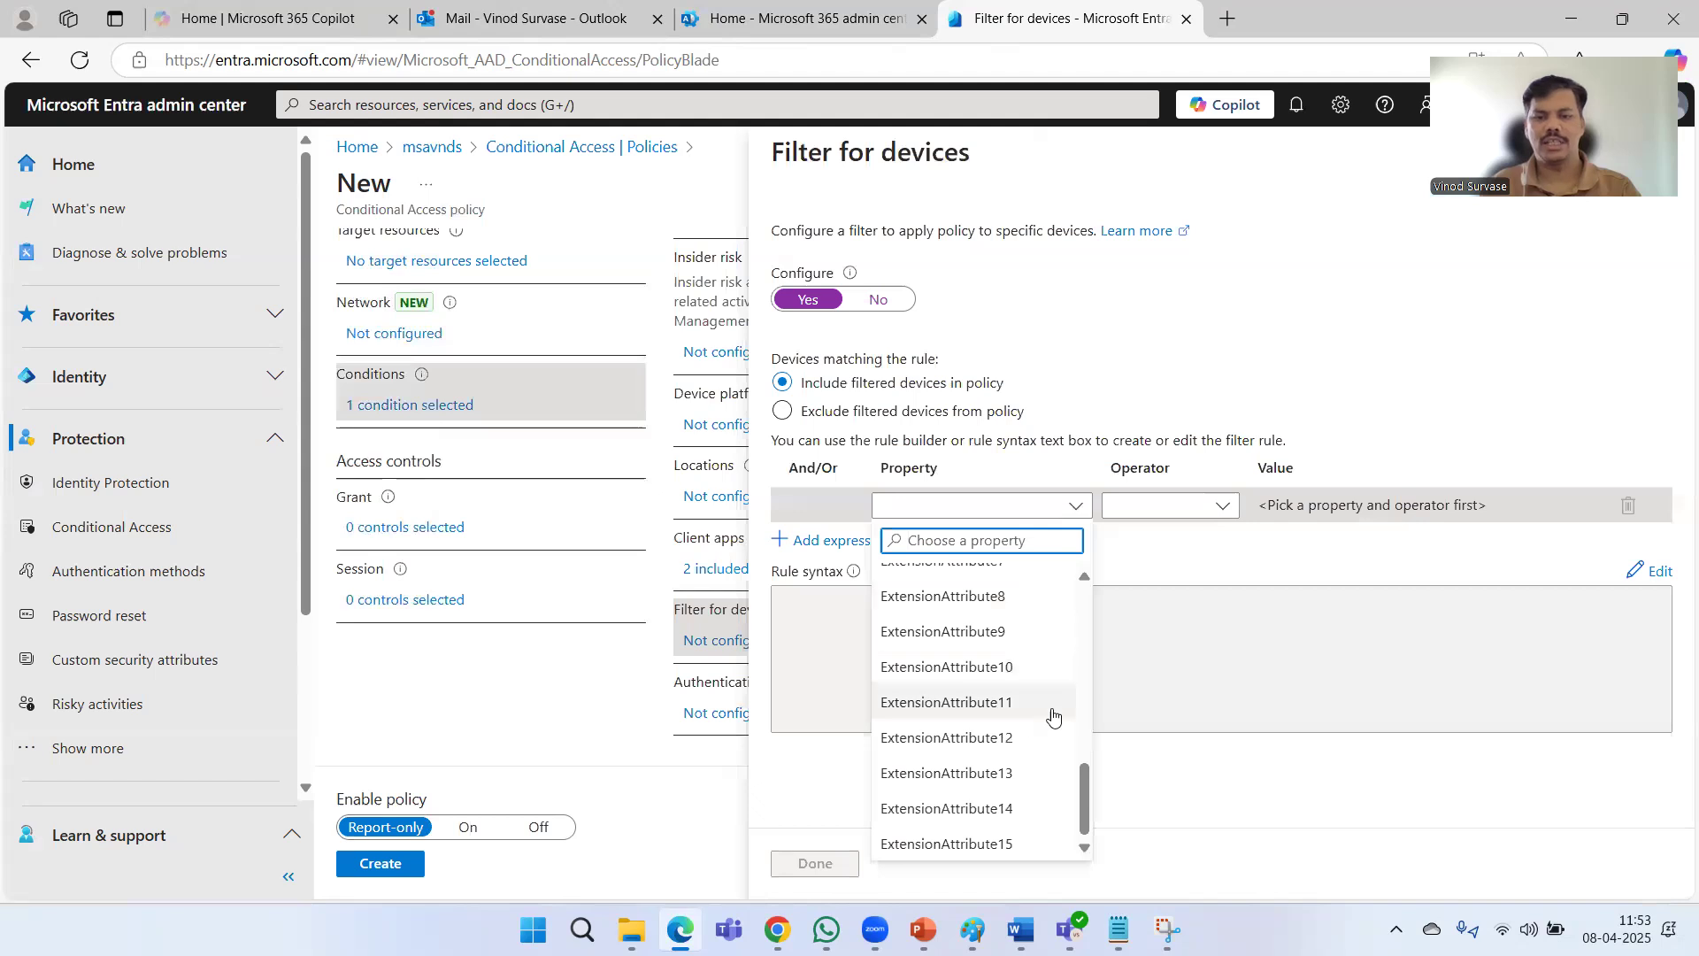
{"action": "scroll", "coordinate": [1054, 717], "scroll_direction": "down", "scroll_amount": 3}
{"action": "scroll", "coordinate": [1053, 715], "scroll_direction": "up", "scroll_amount": 5}
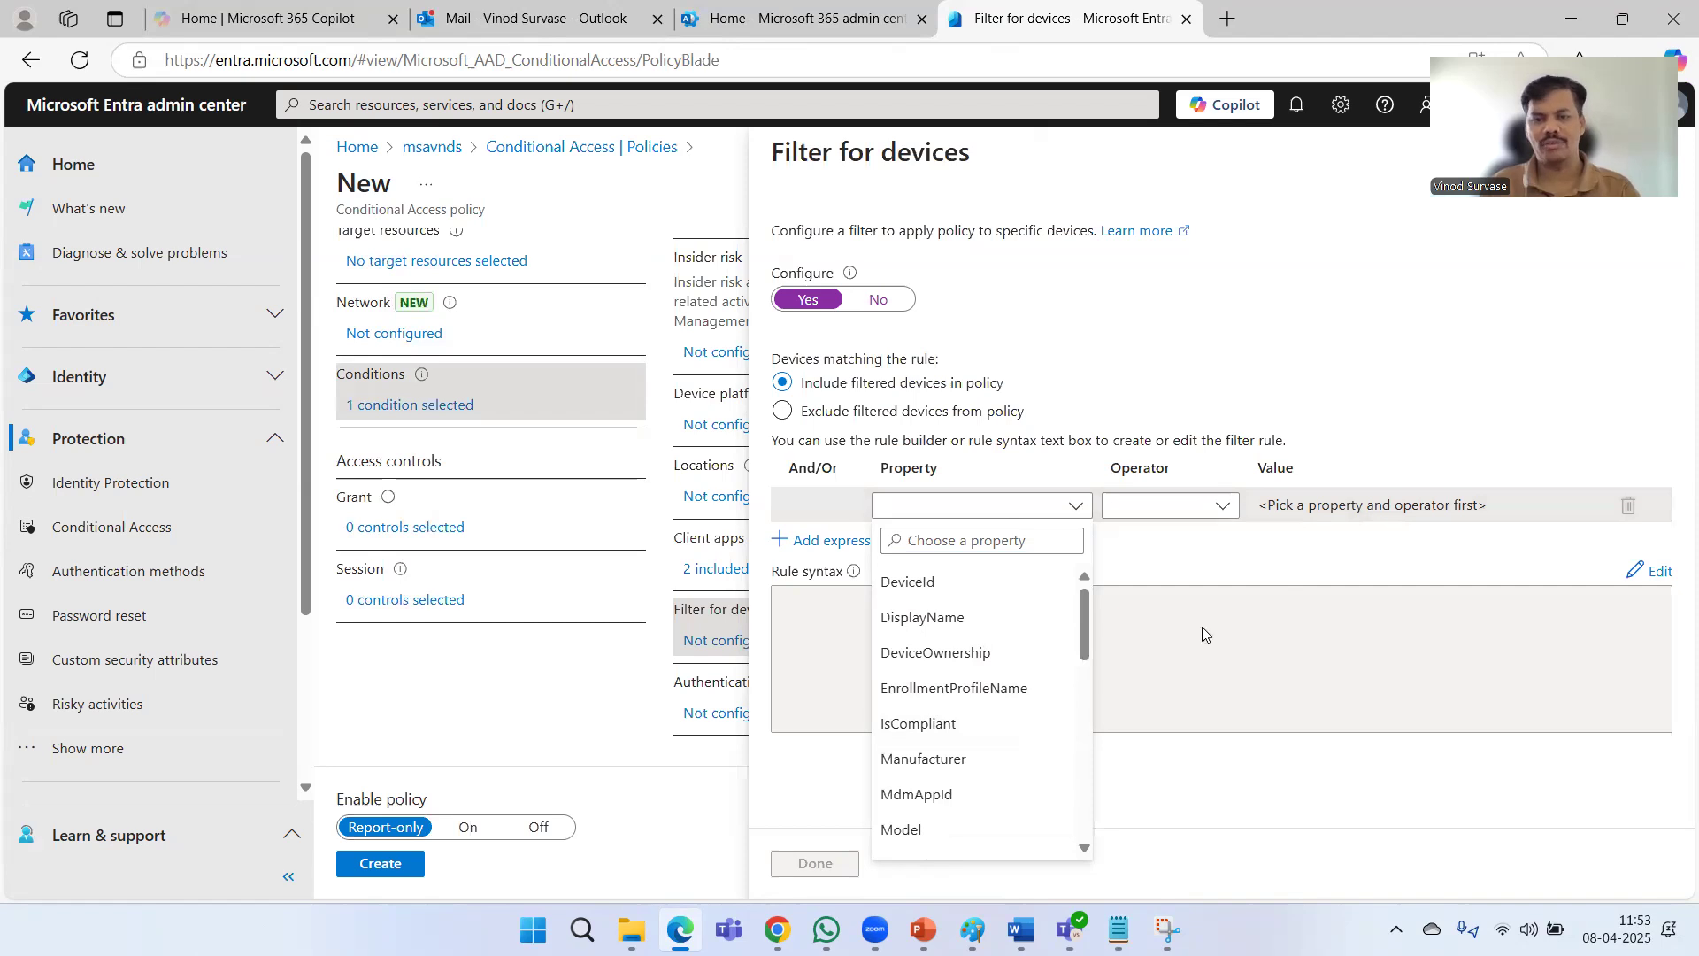
{"action": "left_click", "coordinate": [968, 580]}
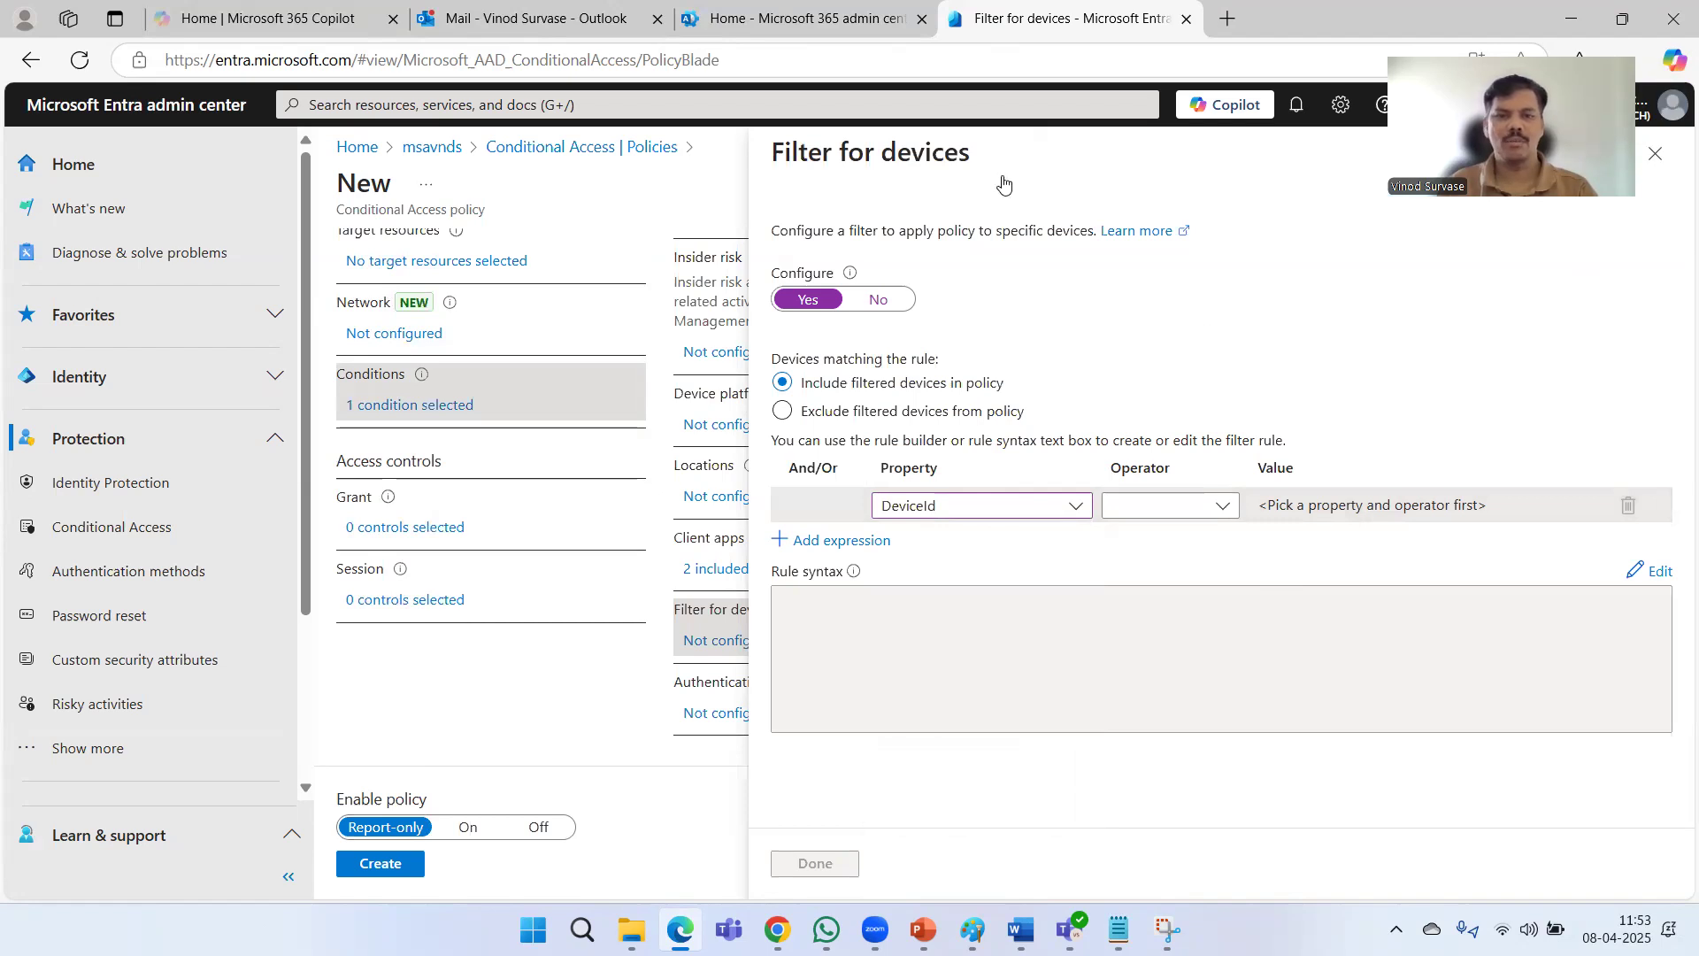
{"action": "left_click", "coordinate": [1655, 153]}
{"action": "left_click", "coordinate": [723, 570]}
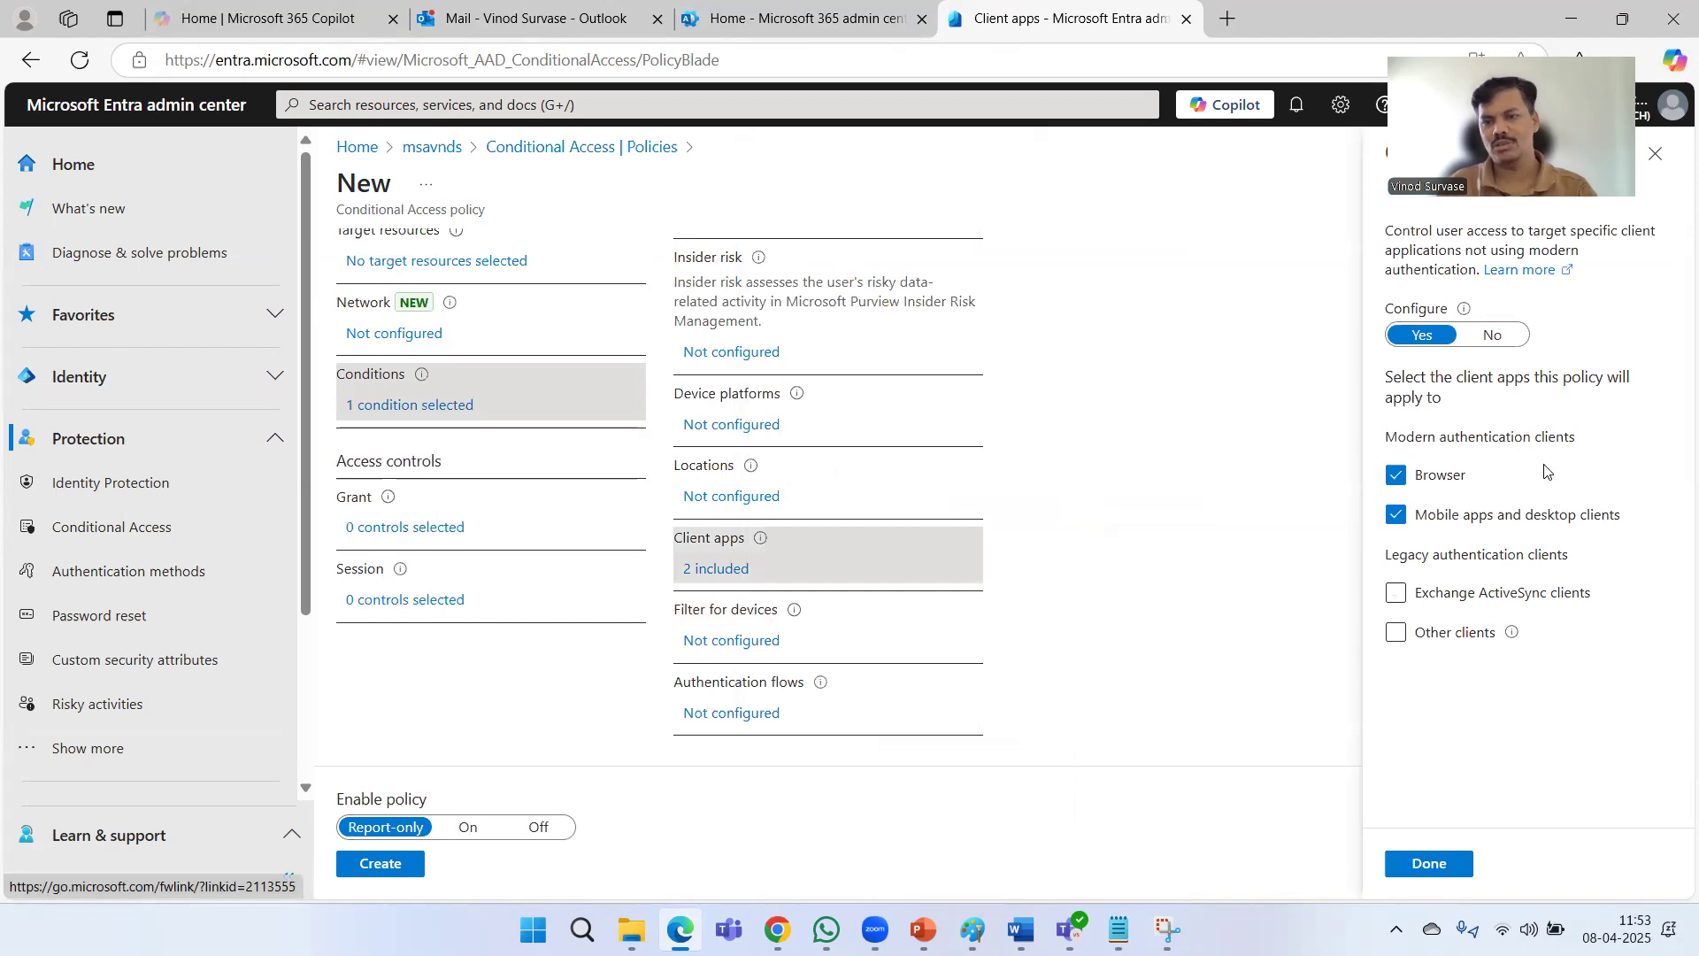
{"action": "left_click", "coordinate": [1655, 153]}
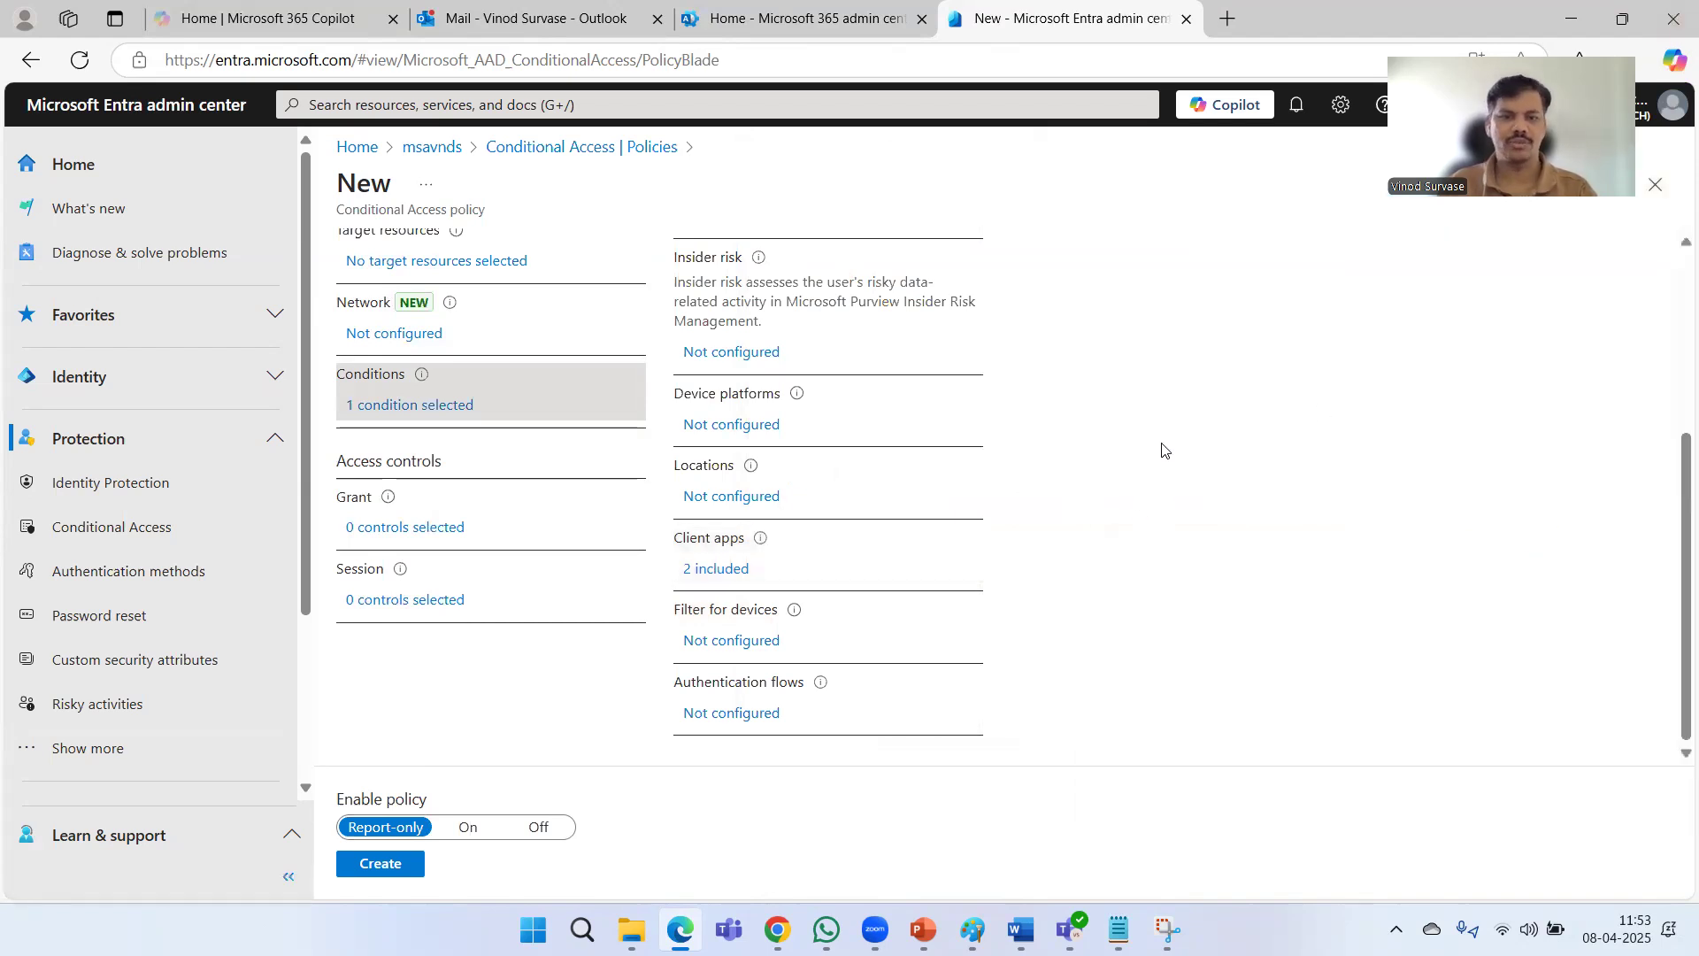
Set the grant control to grant access and require multifactor authentication.
{"action": "left_click", "coordinate": [425, 531]}
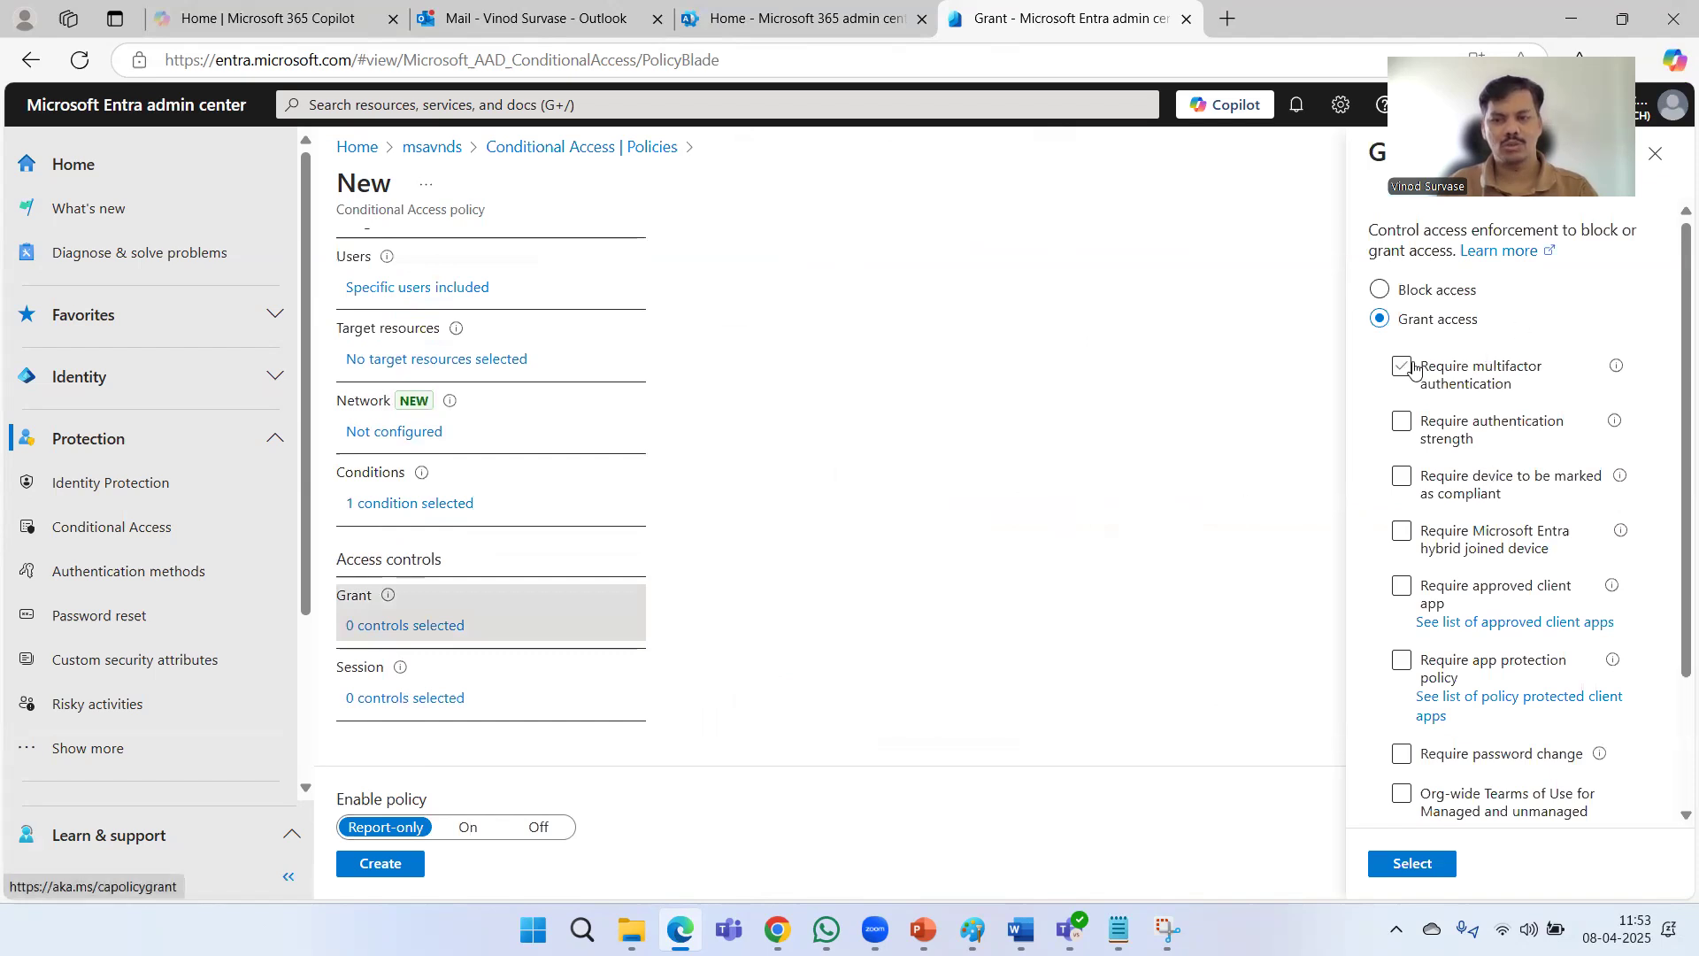
{"action": "left_click", "coordinate": [1407, 367]}
{"action": "left_click", "coordinate": [1412, 862]}
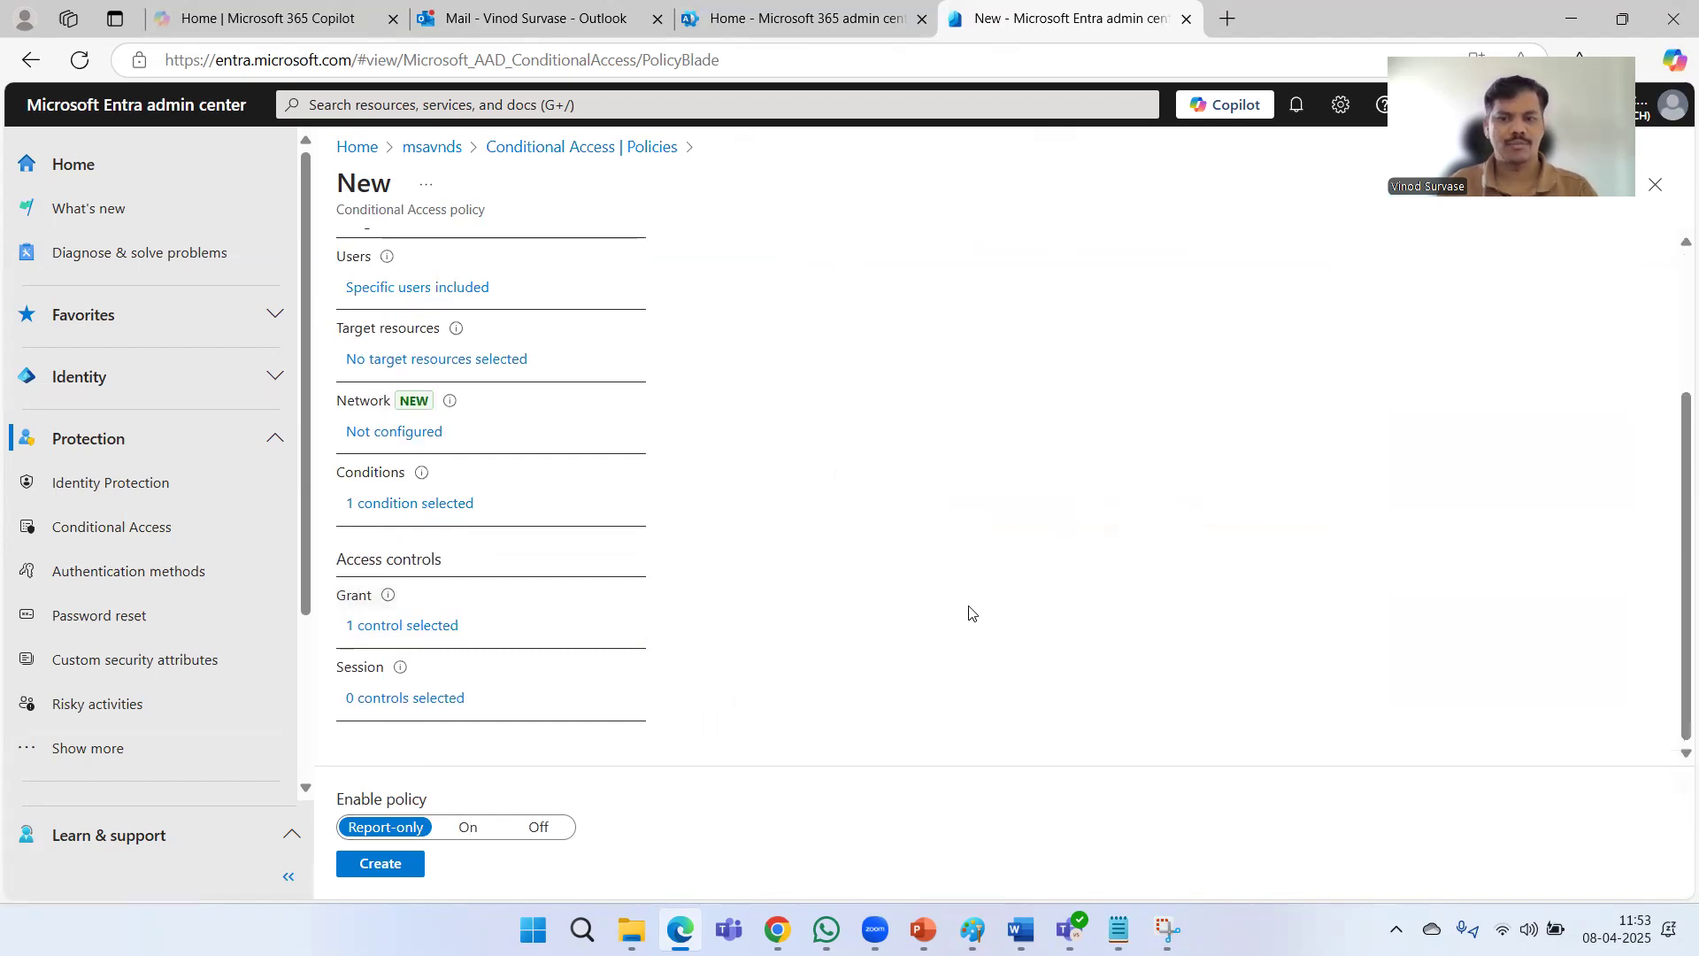
{"action": "left_click", "coordinate": [400, 626]}
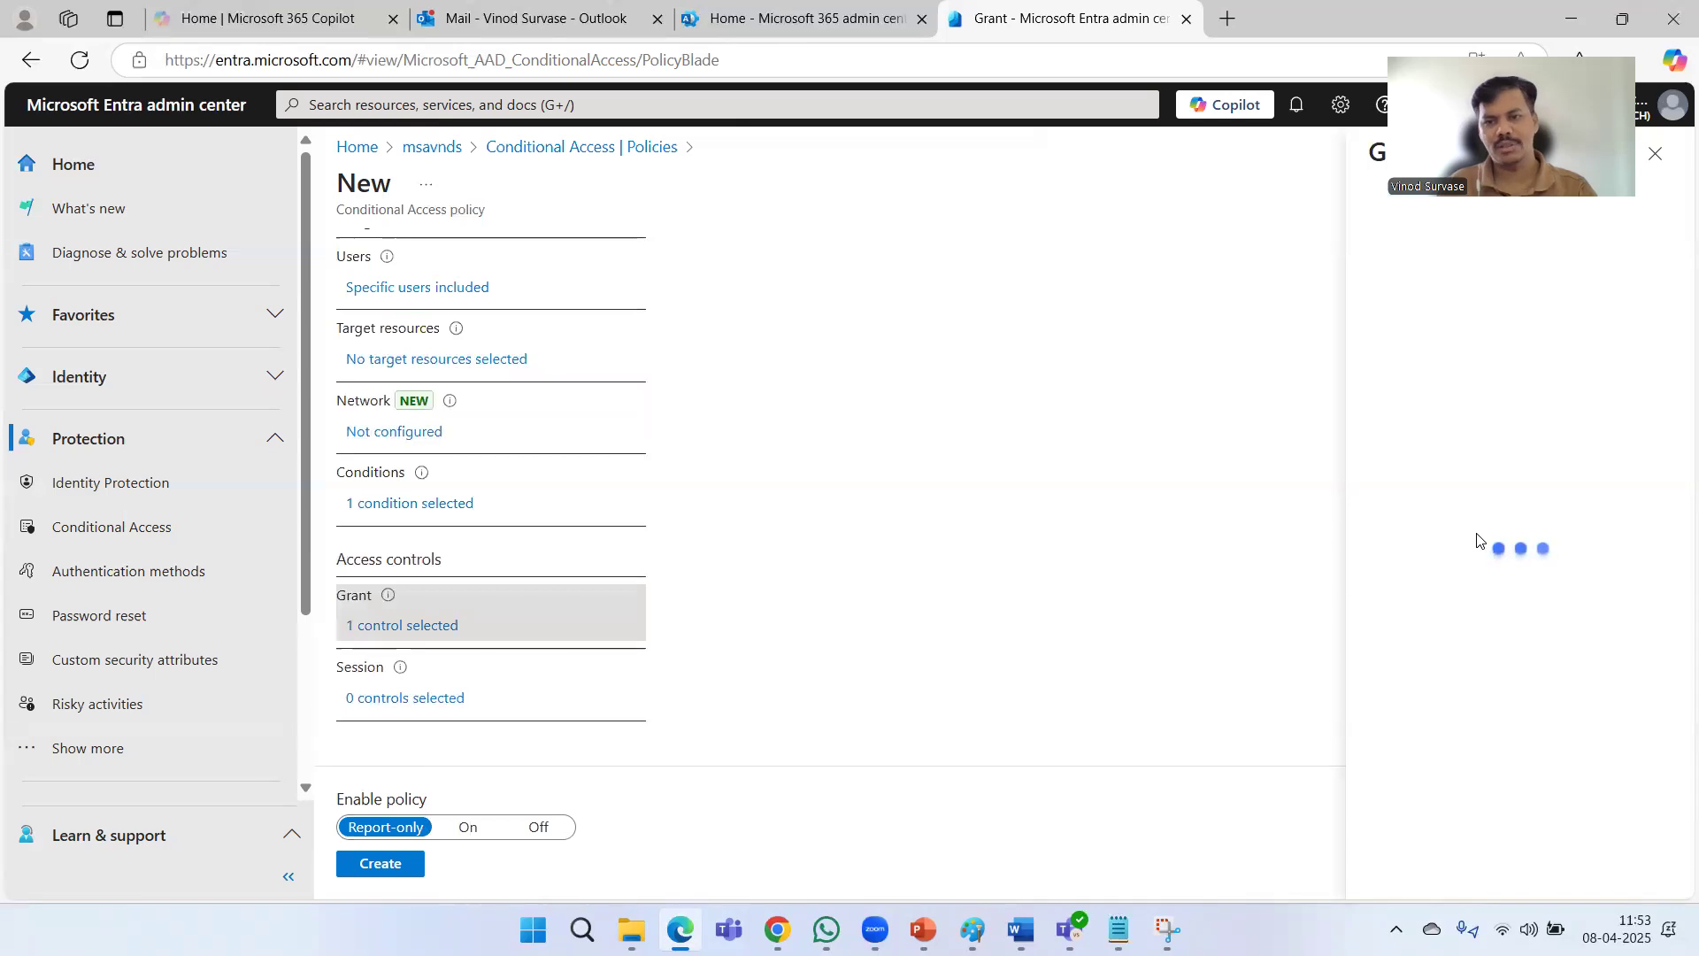
{"action": "scroll", "coordinate": [1501, 566], "scroll_direction": "down", "scroll_amount": 5}
{"action": "left_click", "coordinate": [1443, 769]}
{"action": "left_click", "coordinate": [1412, 863]}
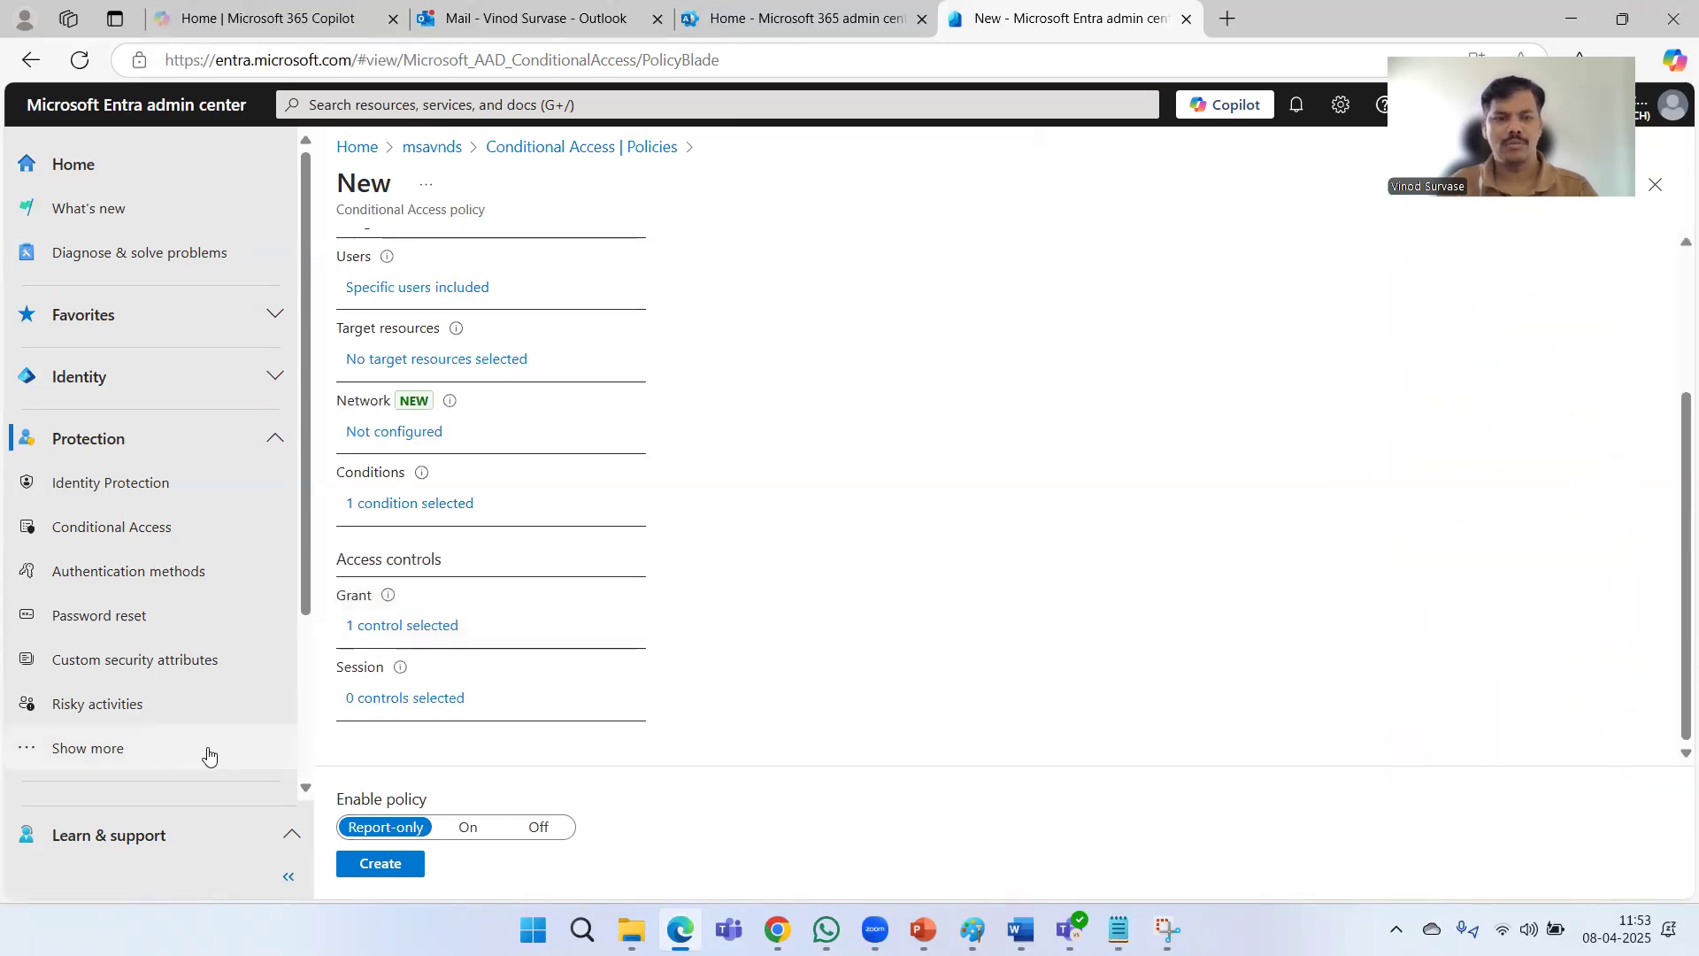
Examine the session controls available for the policy.
{"action": "left_click", "coordinate": [383, 706]}
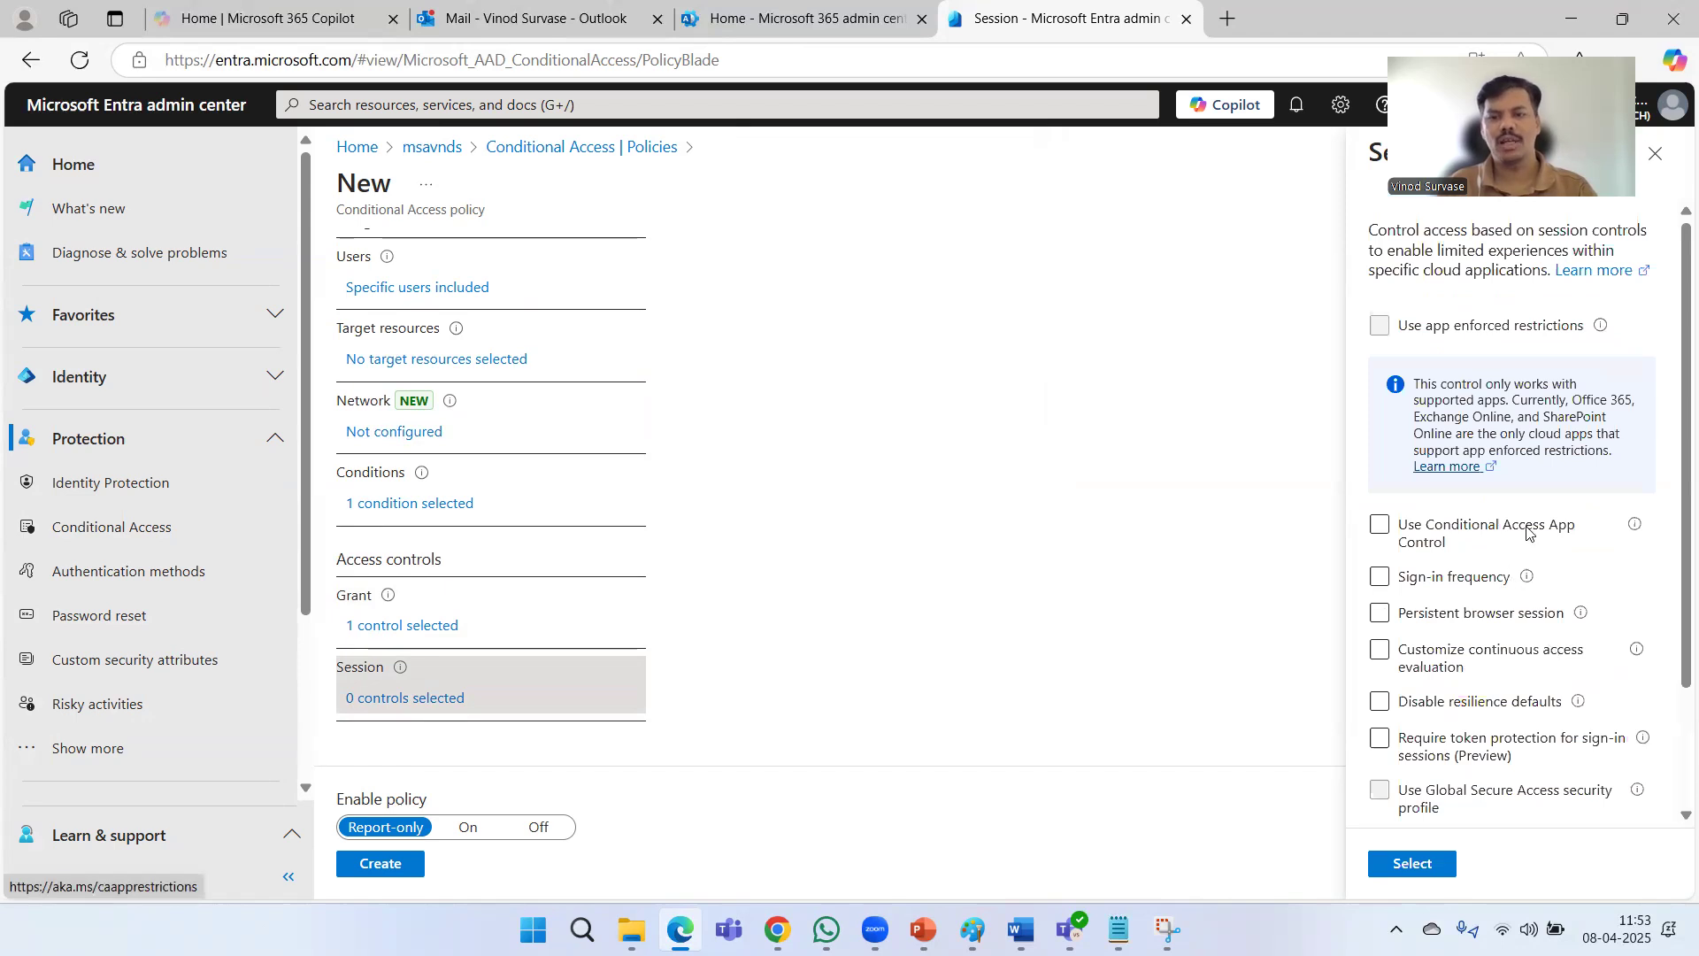
{"action": "scroll", "coordinate": [1529, 539], "scroll_direction": "down", "scroll_amount": 2}
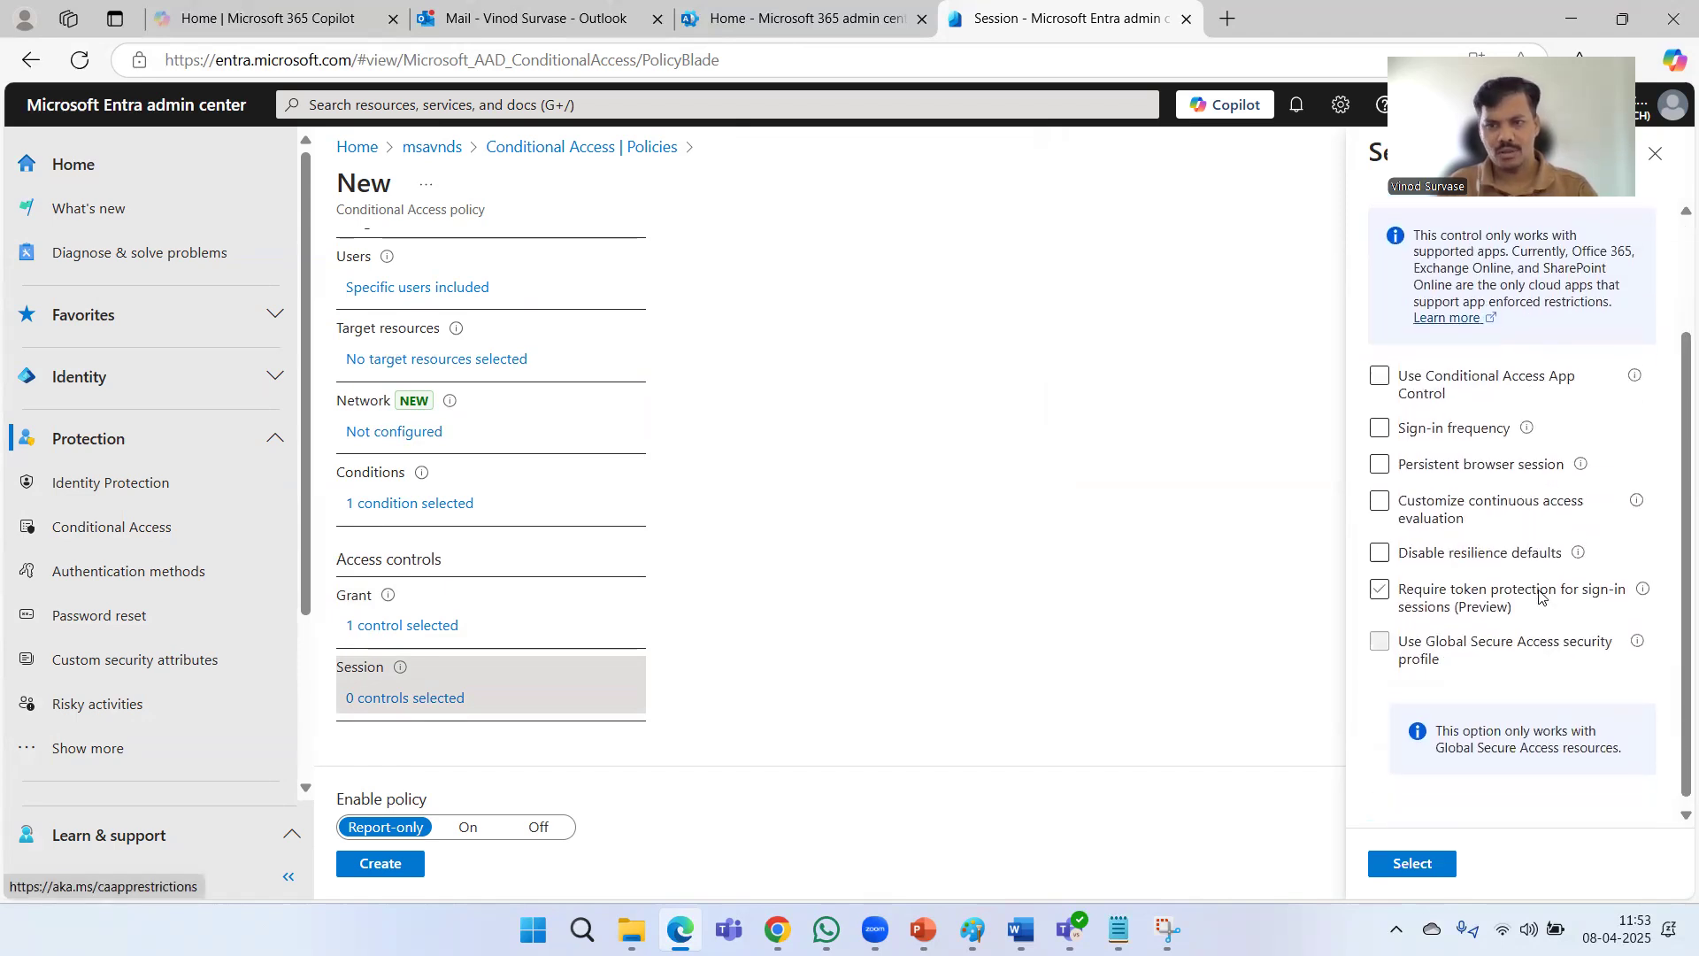
{"action": "scroll", "coordinate": [1540, 597], "scroll_direction": "up", "scroll_amount": 2}
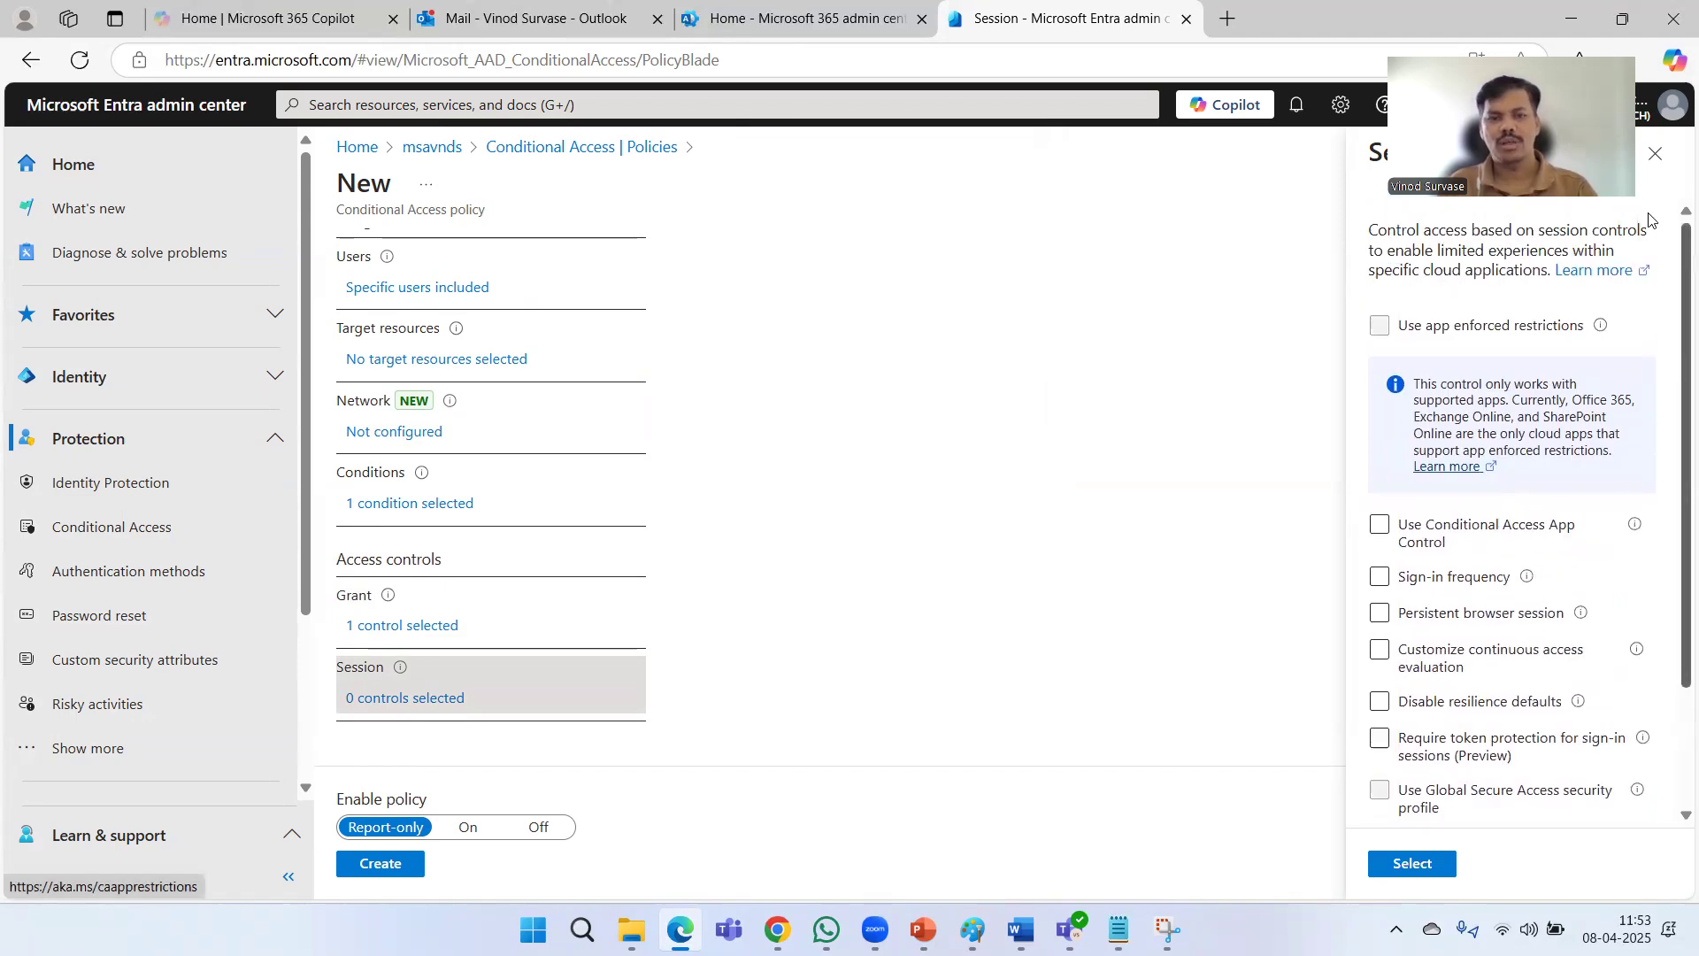
{"action": "scroll", "coordinate": [1641, 502], "scroll_direction": "down", "scroll_amount": 2}
{"action": "scroll", "coordinate": [1641, 502], "scroll_direction": "up", "scroll_amount": 2}
{"action": "left_click", "coordinate": [1655, 153]}
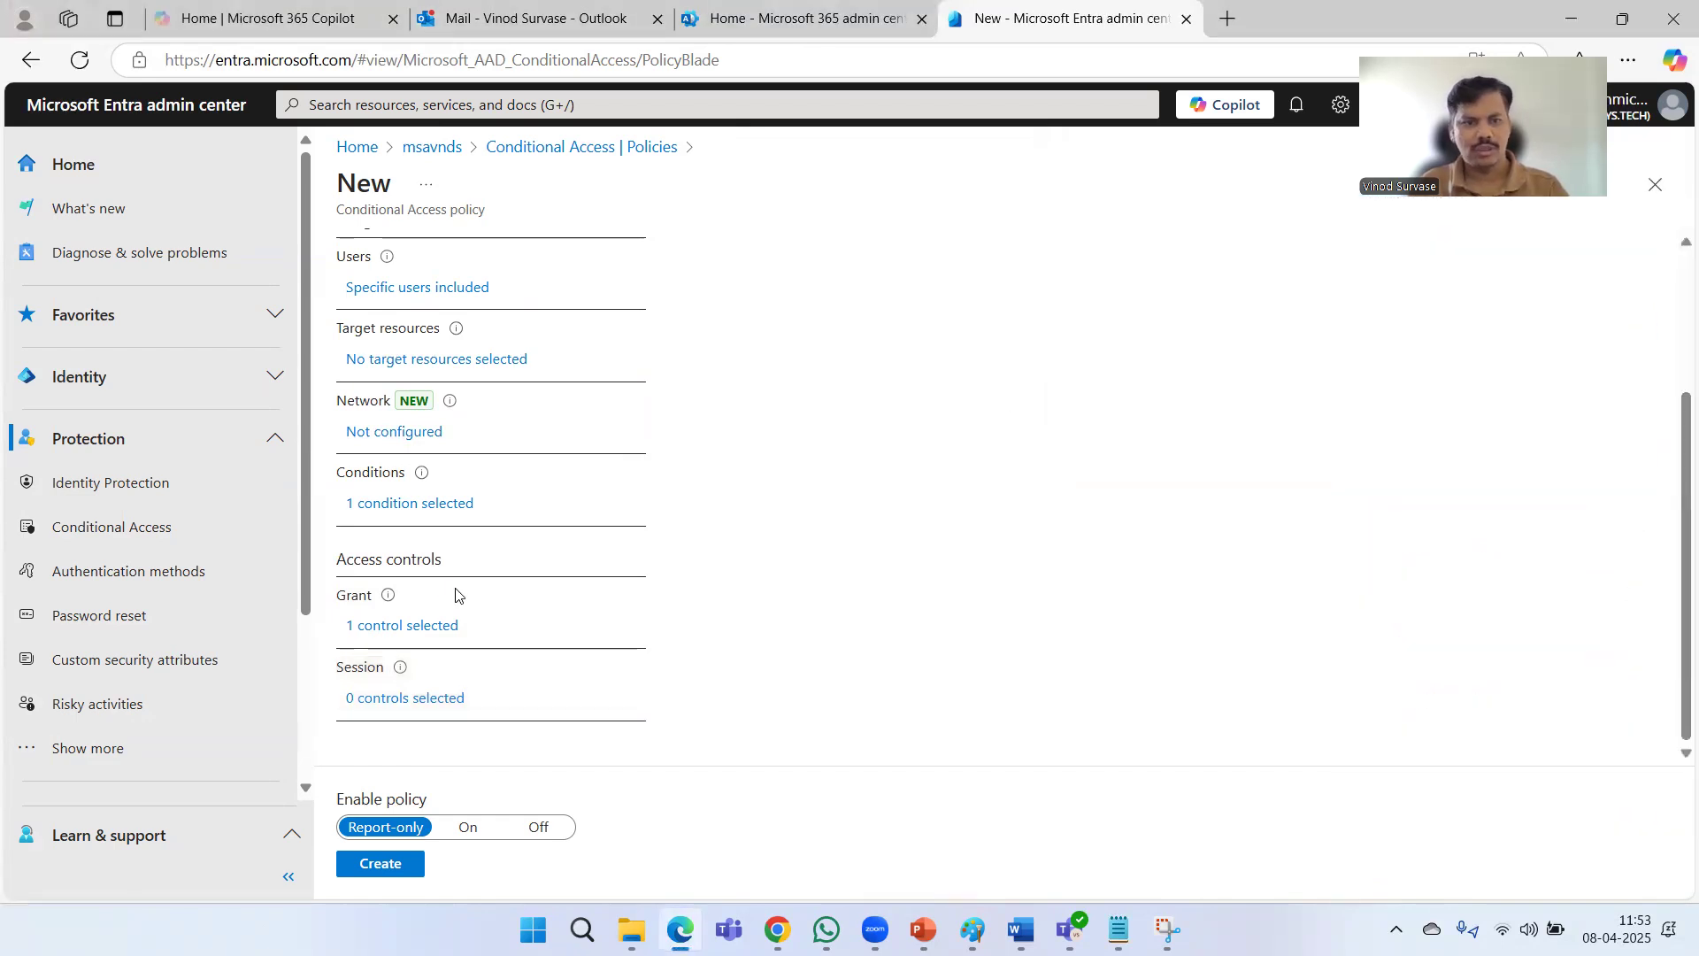
Configure the policy's authentication flows condition with Authentication transfer as the only selected transfer method, and save it.
{"action": "left_click", "coordinate": [431, 628]}
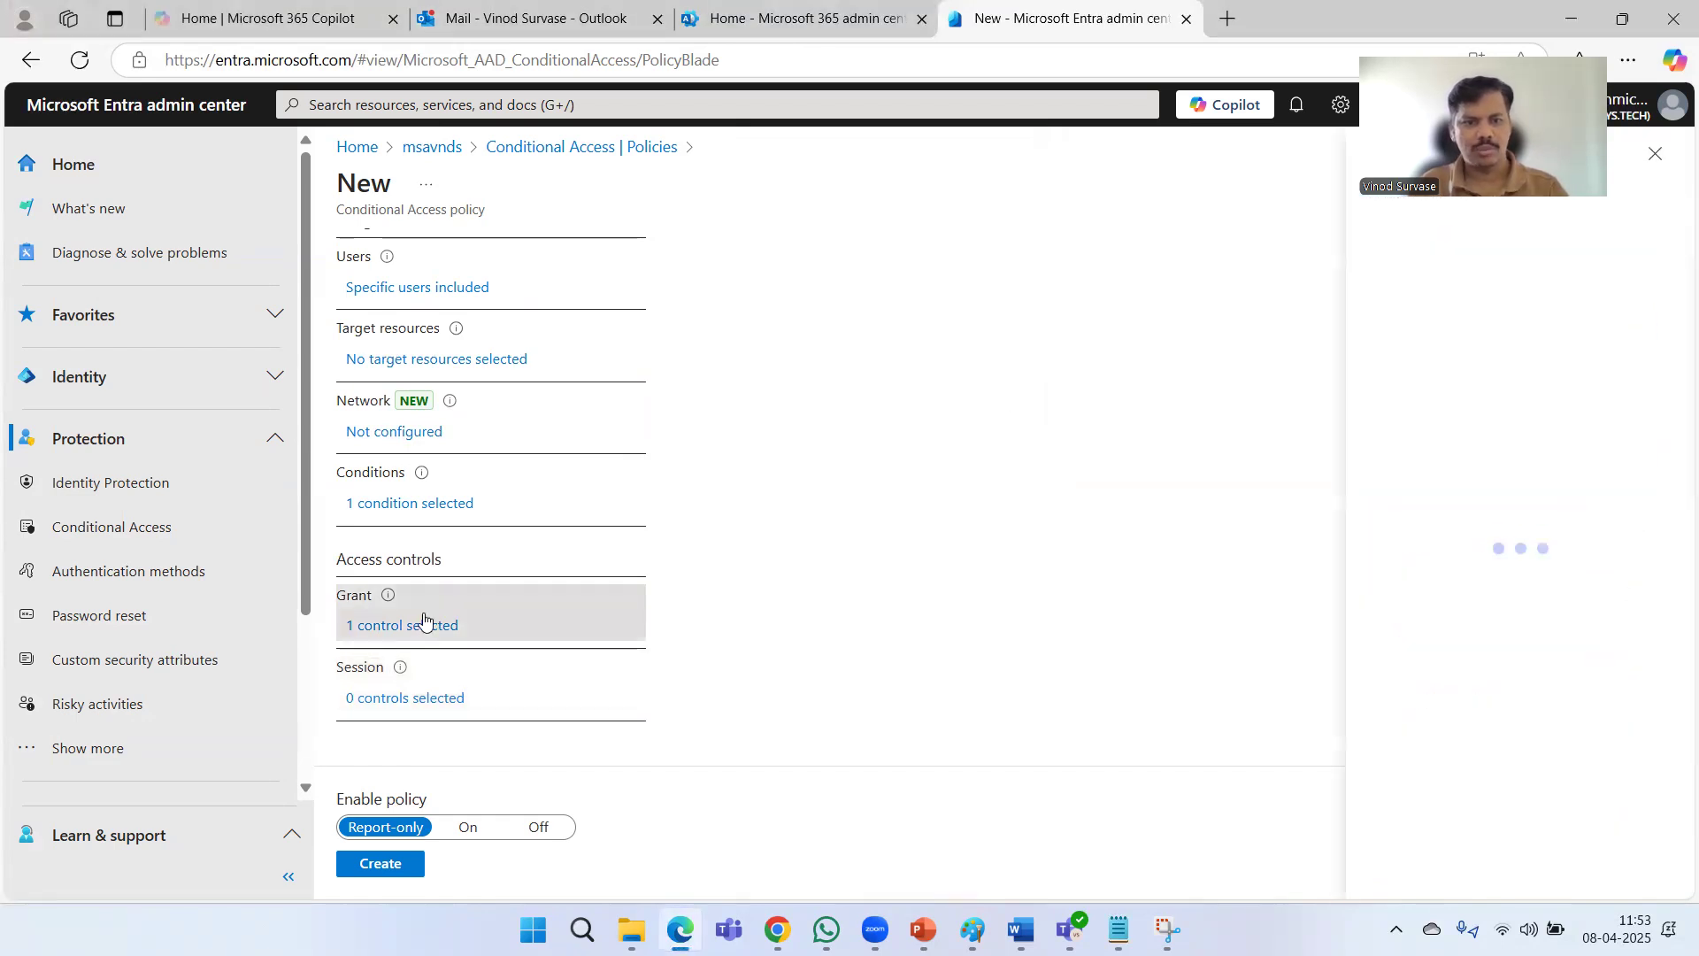
{"action": "left_click", "coordinate": [417, 505]}
{"action": "scroll", "coordinate": [1077, 652], "scroll_direction": "down", "scroll_amount": 3}
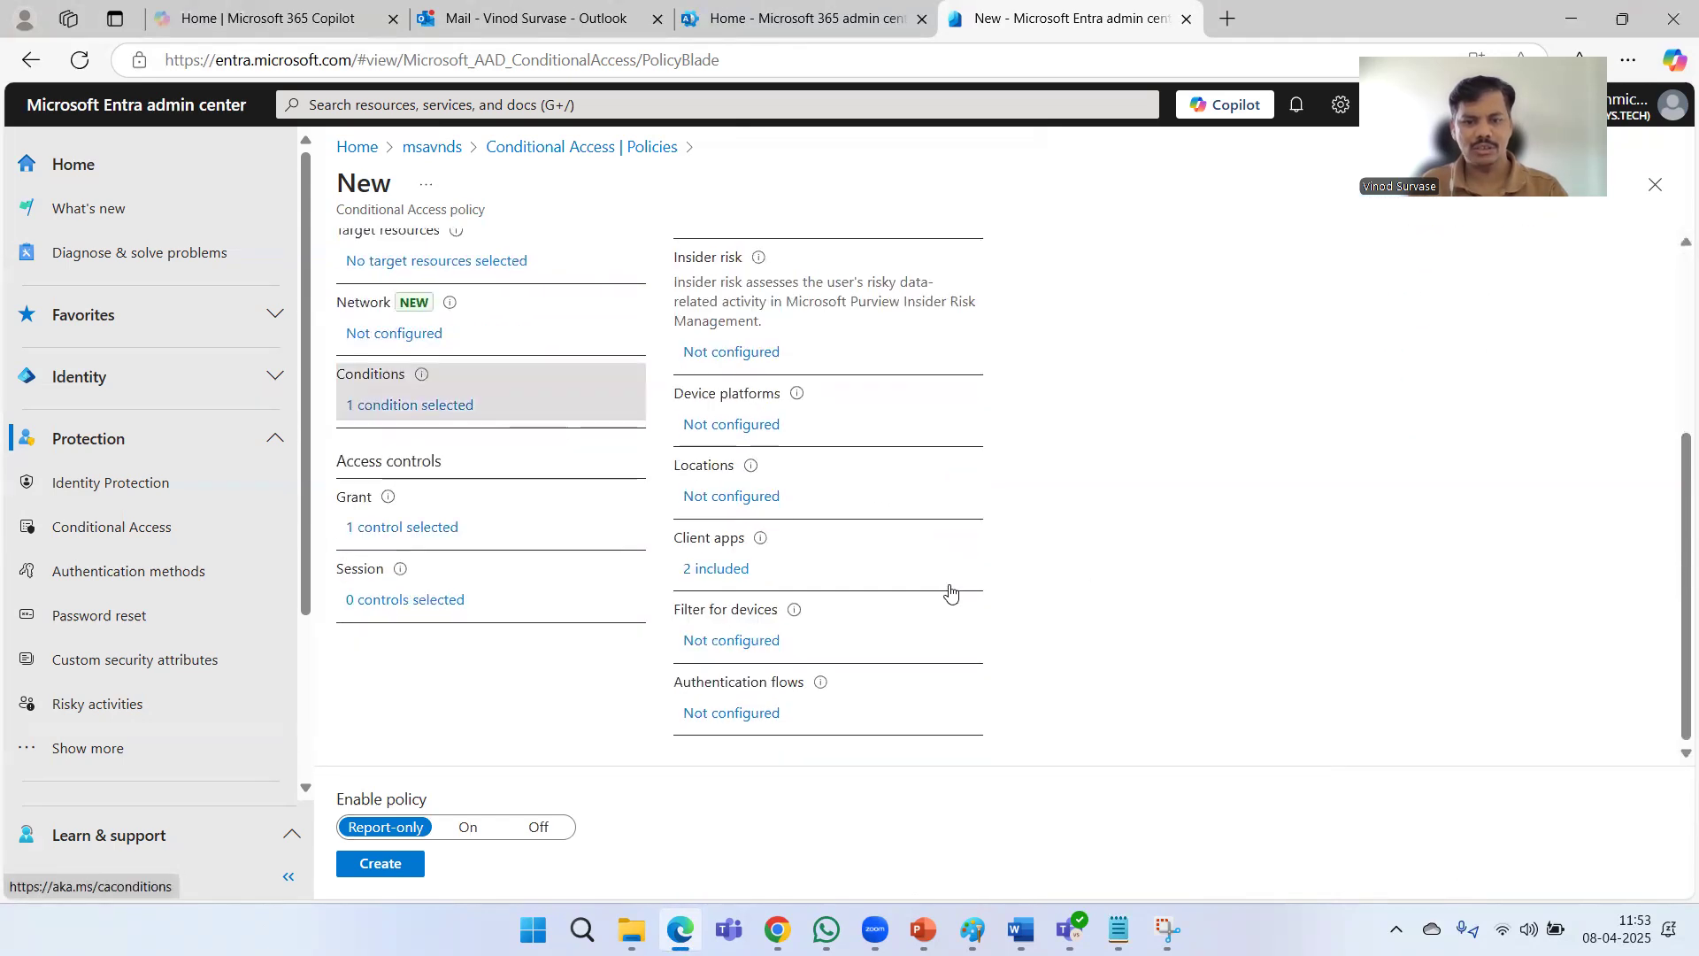
{"action": "left_click", "coordinate": [741, 717]}
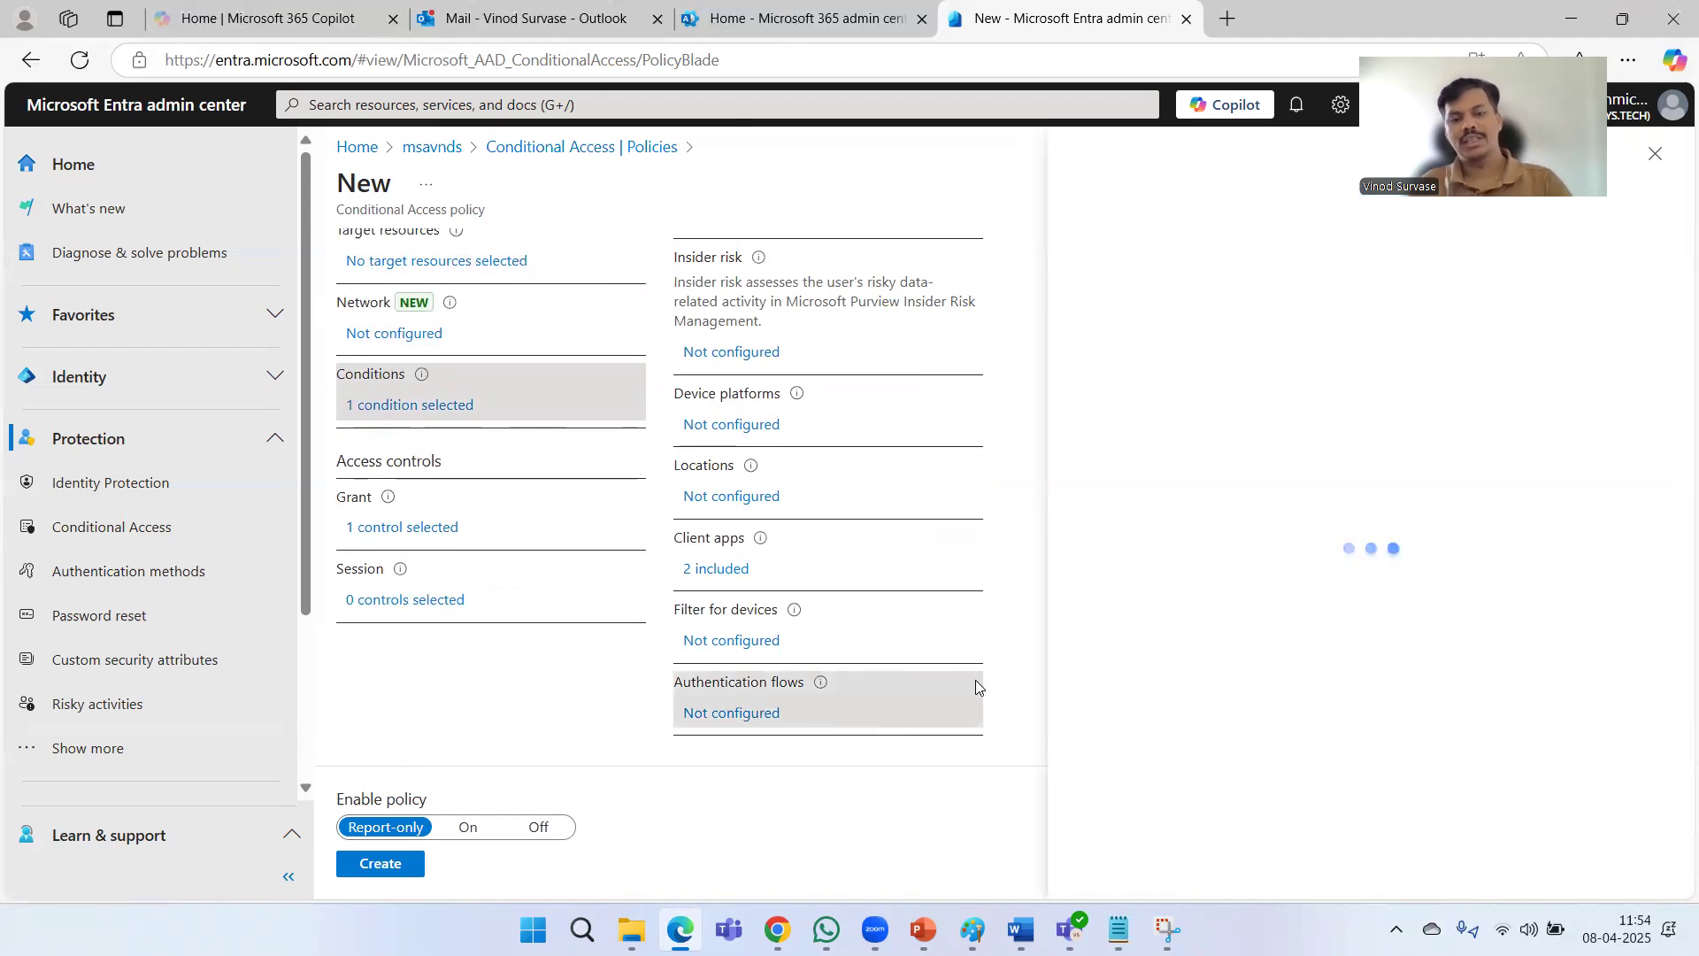
{"action": "left_click", "coordinate": [1390, 351]}
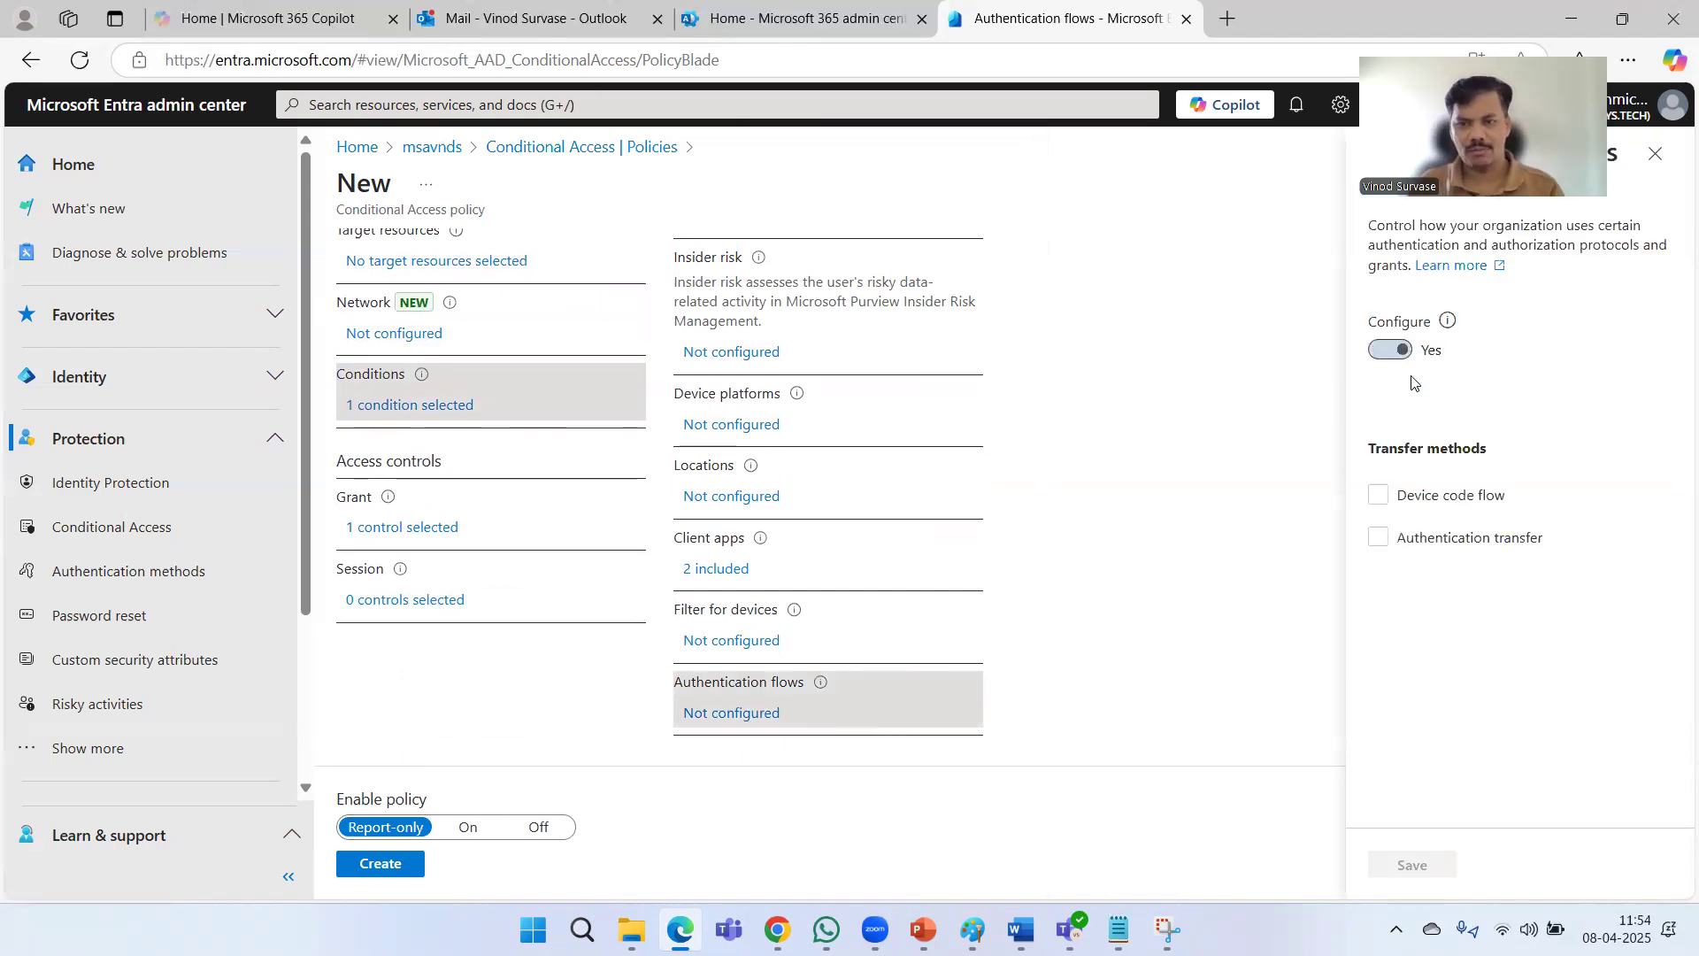
{"action": "left_click", "coordinate": [1381, 540]}
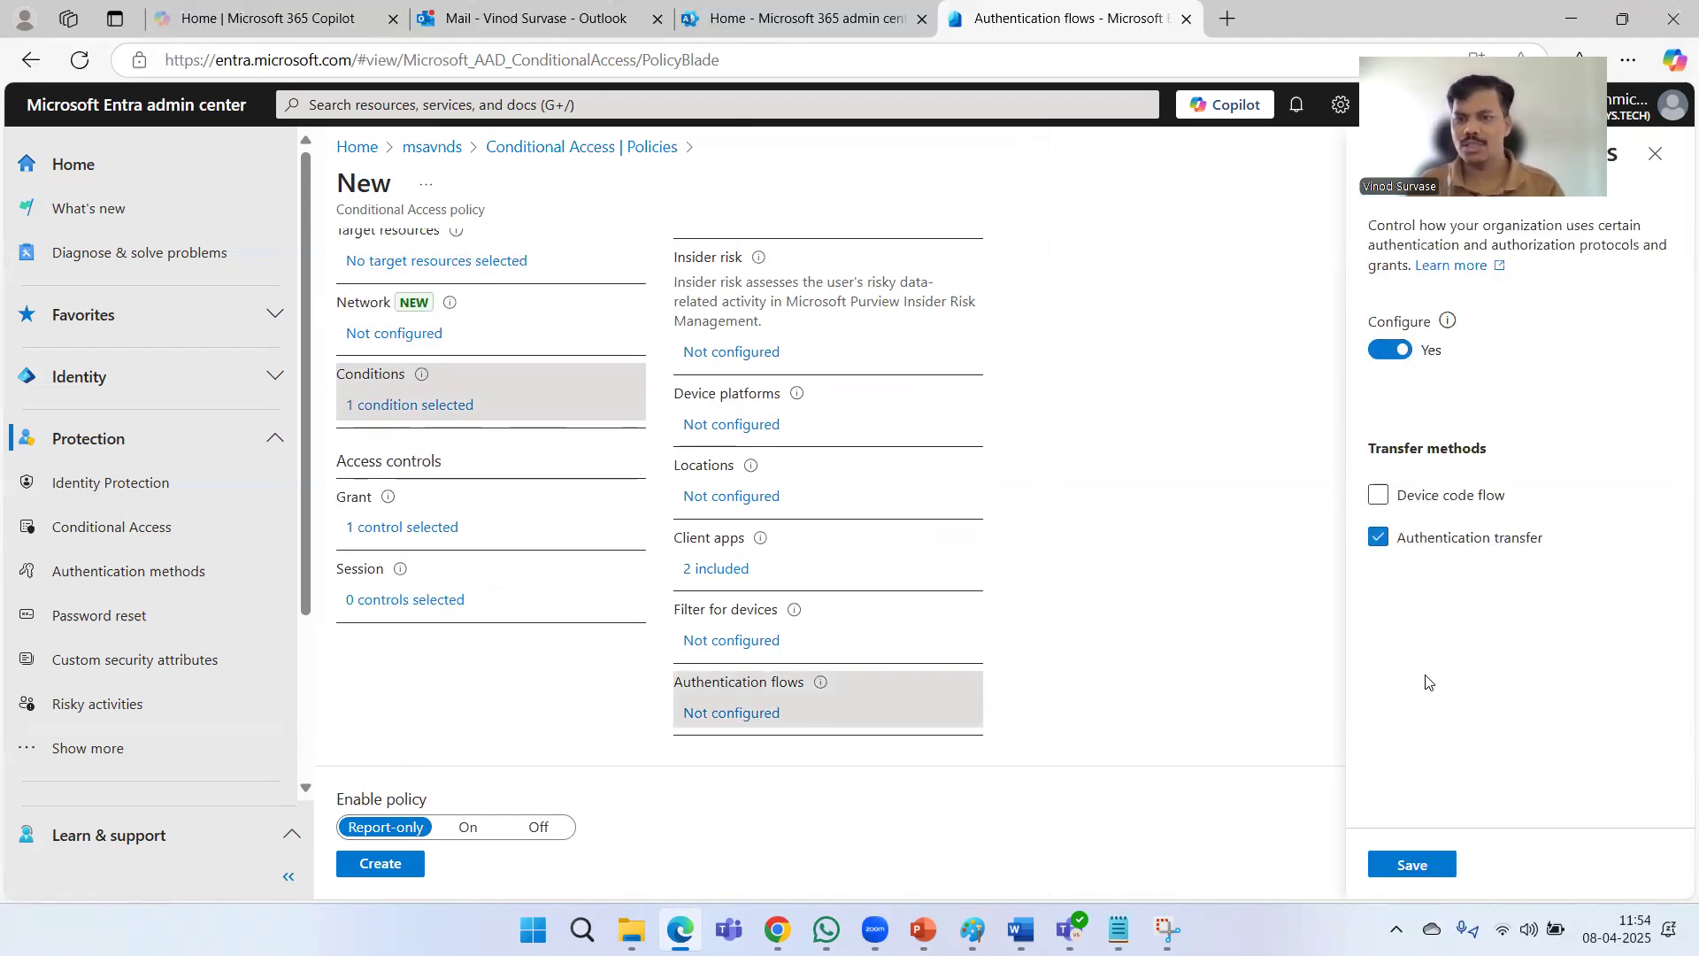
{"action": "left_click", "coordinate": [1394, 493]}
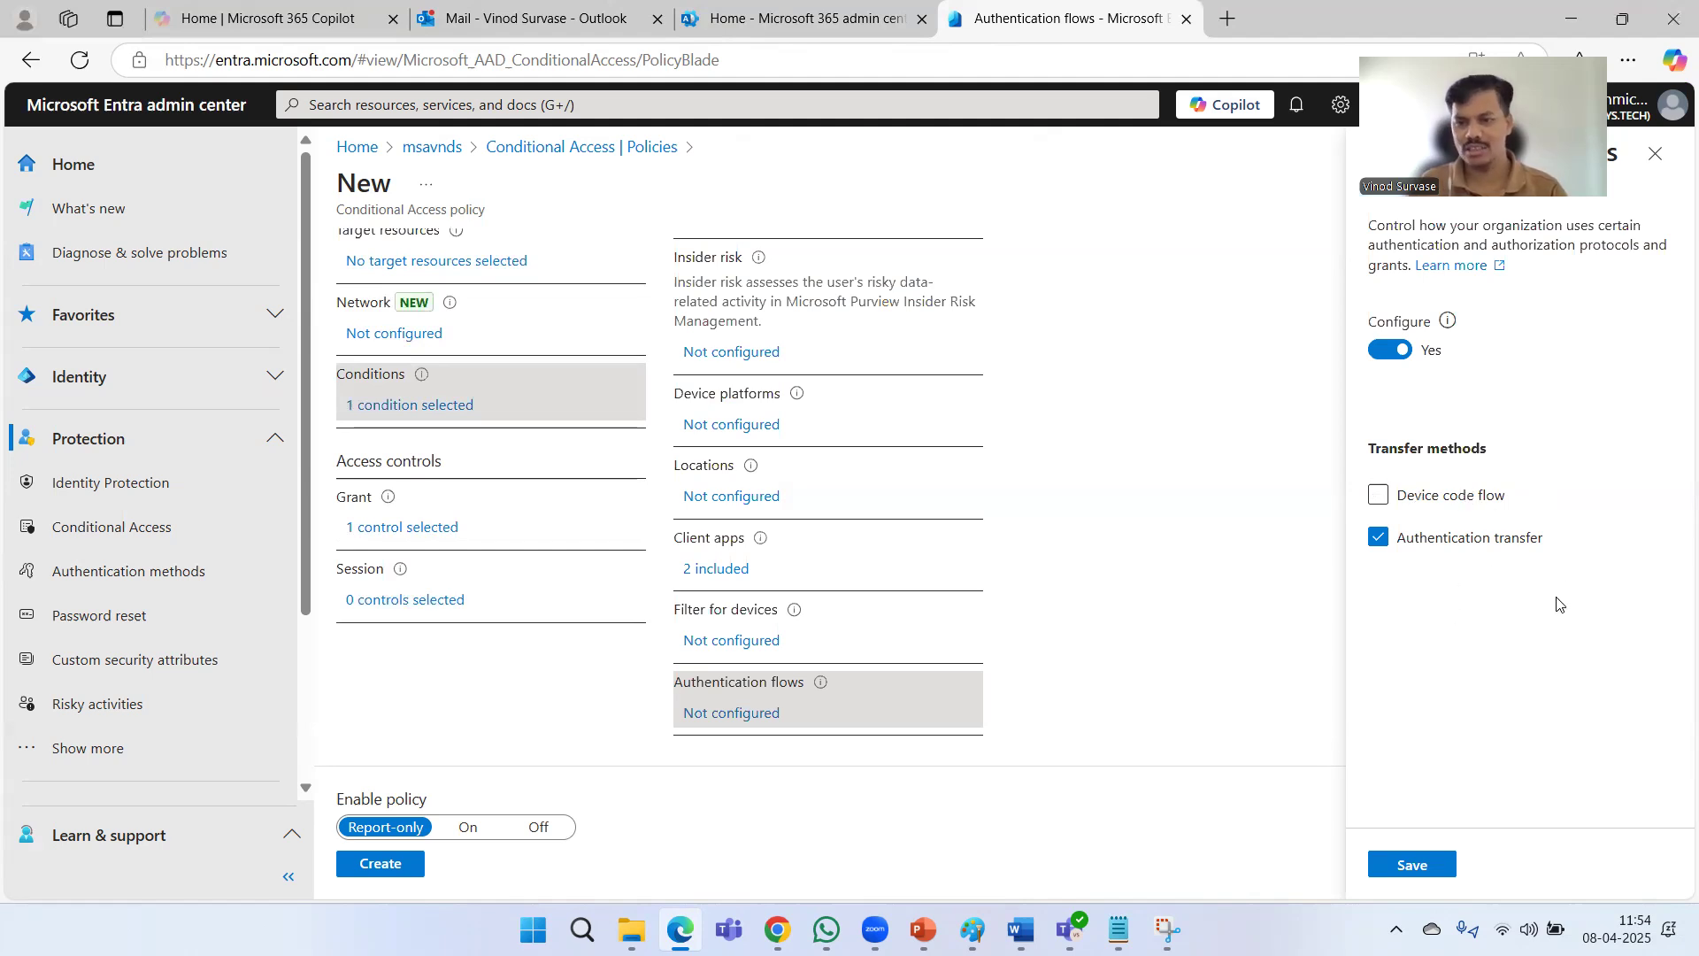
{"action": "left_click", "coordinate": [1423, 864]}
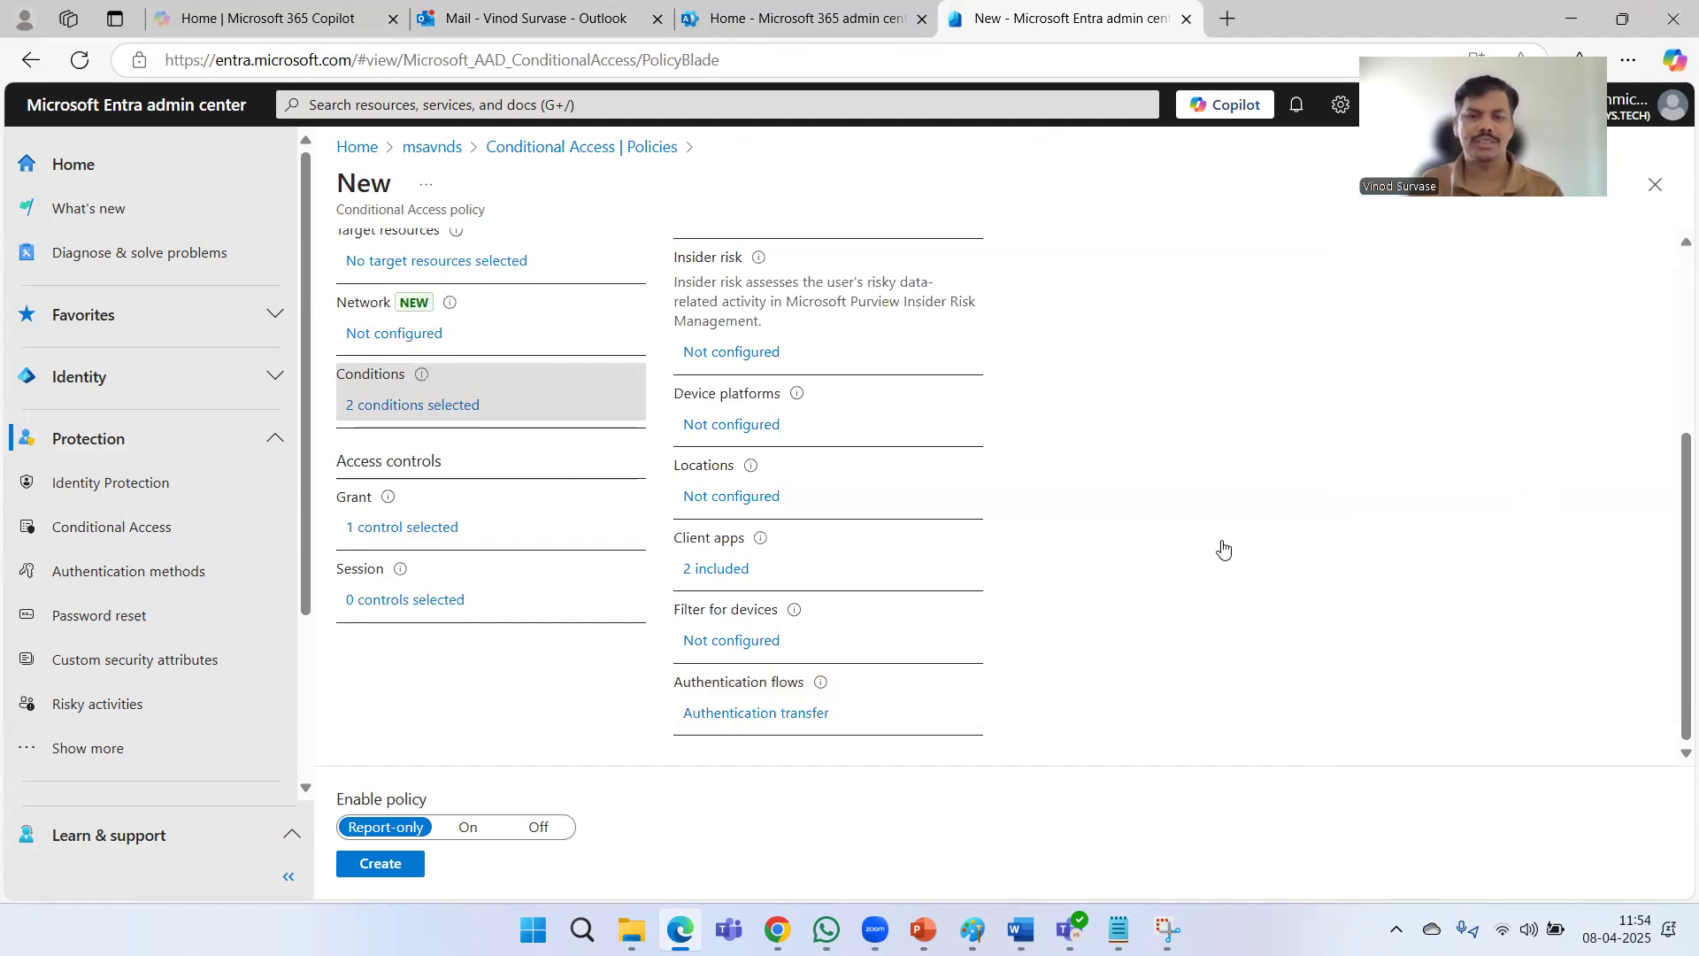
Try the Persistent browser session control, clear it again, and leave the policy without any session controls.
{"action": "left_click", "coordinate": [376, 605]}
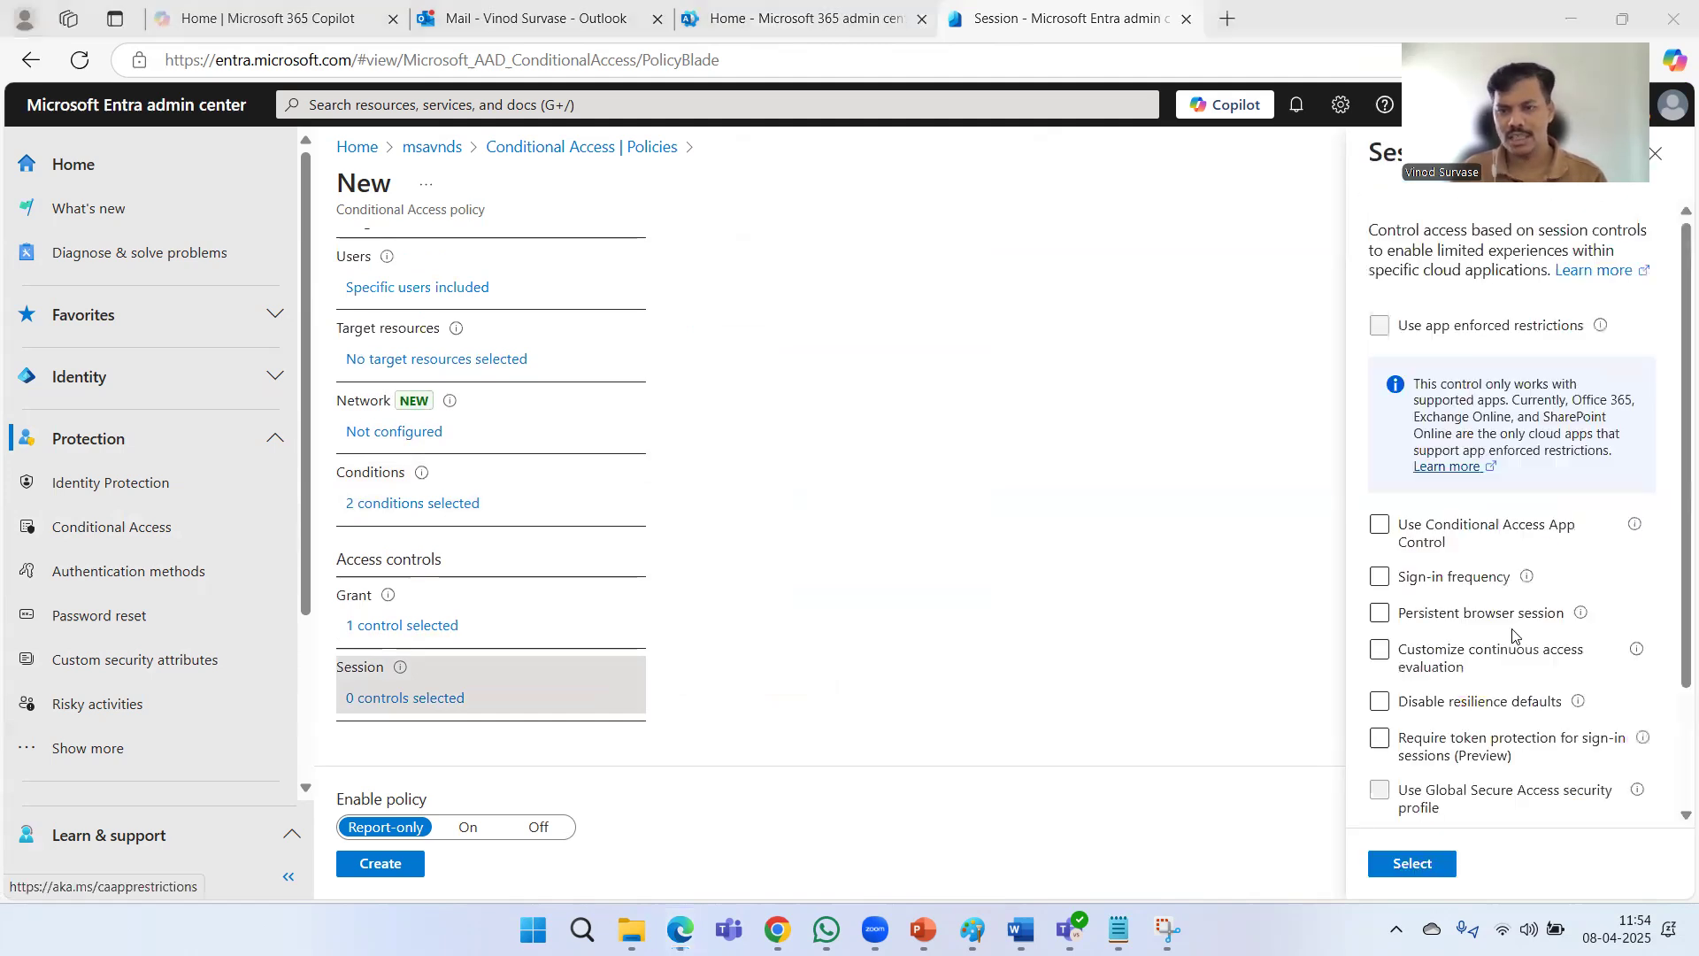
{"action": "scroll", "coordinate": [1456, 630], "scroll_direction": "down", "scroll_amount": 2}
{"action": "left_click", "coordinate": [1380, 459]}
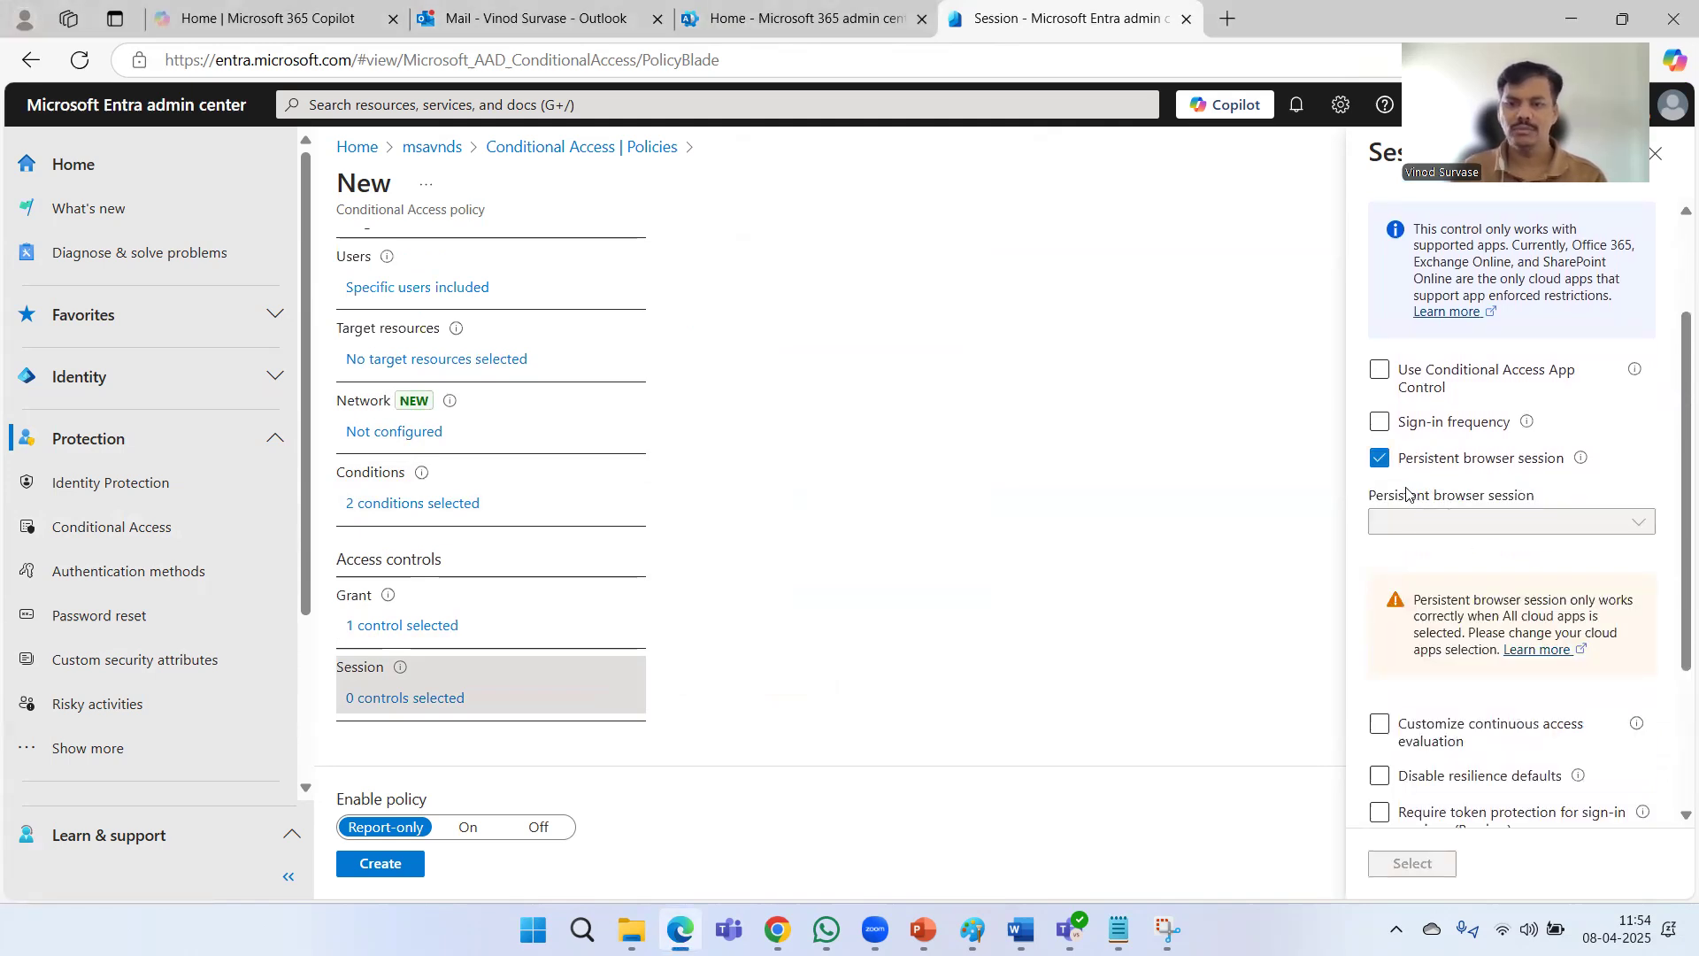
{"action": "left_click", "coordinate": [1379, 457]}
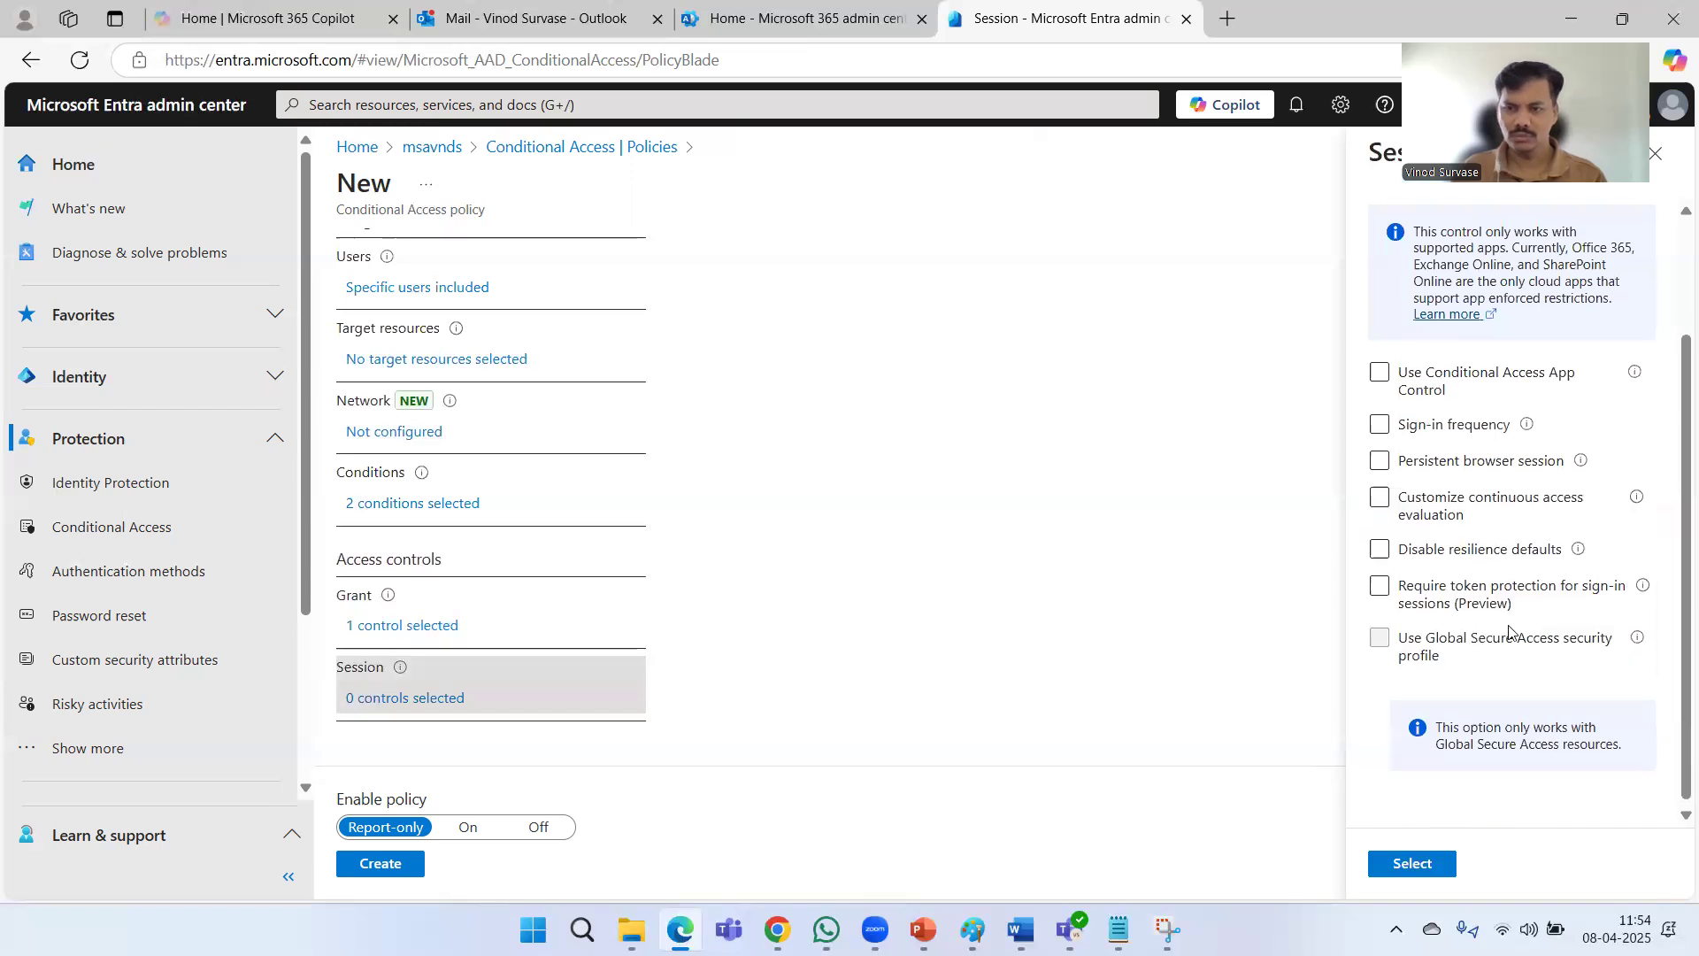
{"action": "scroll", "coordinate": [1490, 571], "scroll_direction": "up", "scroll_amount": 2}
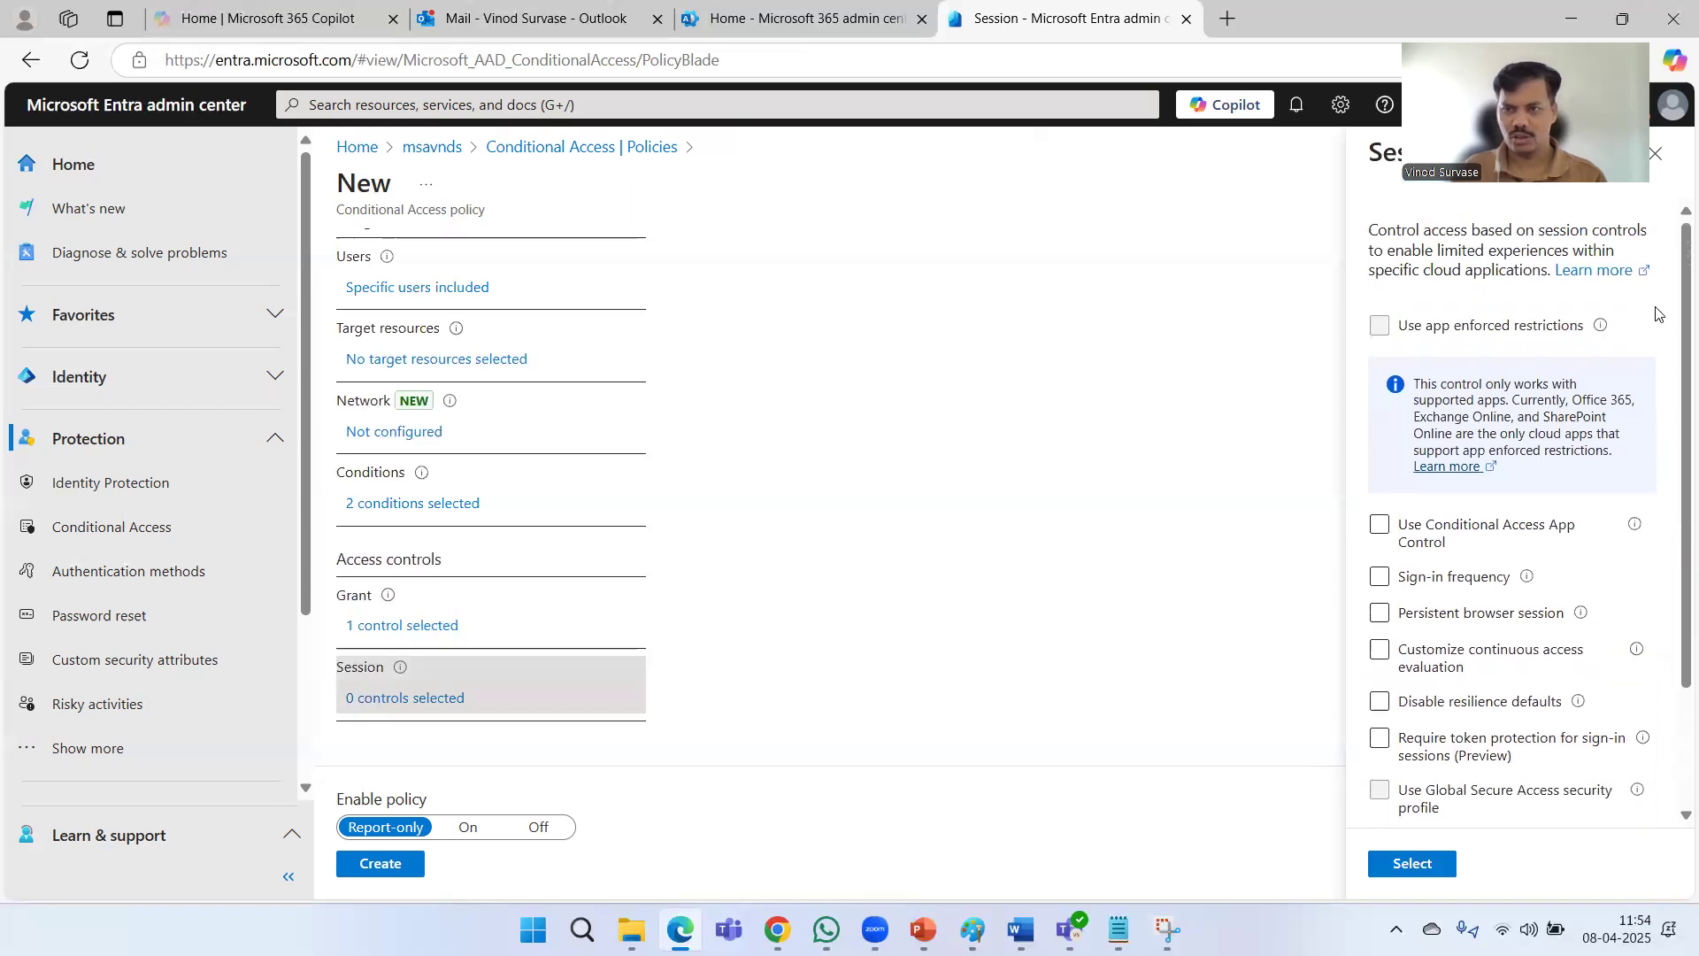
{"action": "left_click", "coordinate": [1405, 871]}
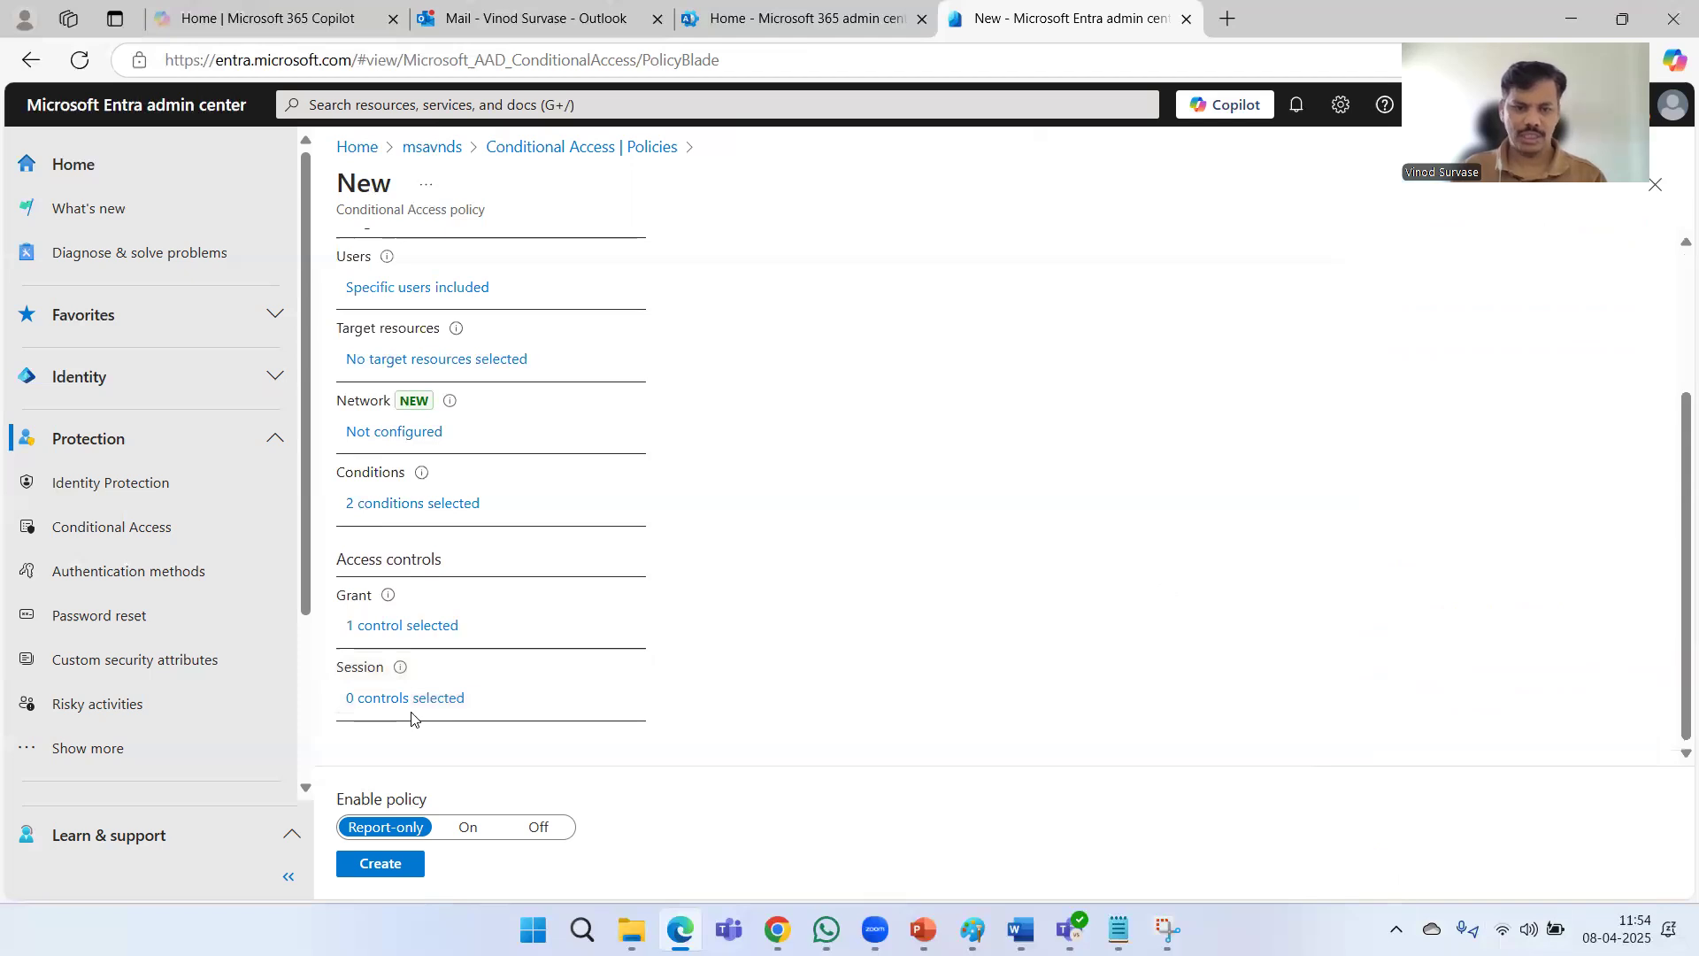
Set the policy's enable state to On and create the policy.
{"action": "left_click", "coordinate": [469, 826]}
{"action": "left_click", "coordinate": [381, 864]}
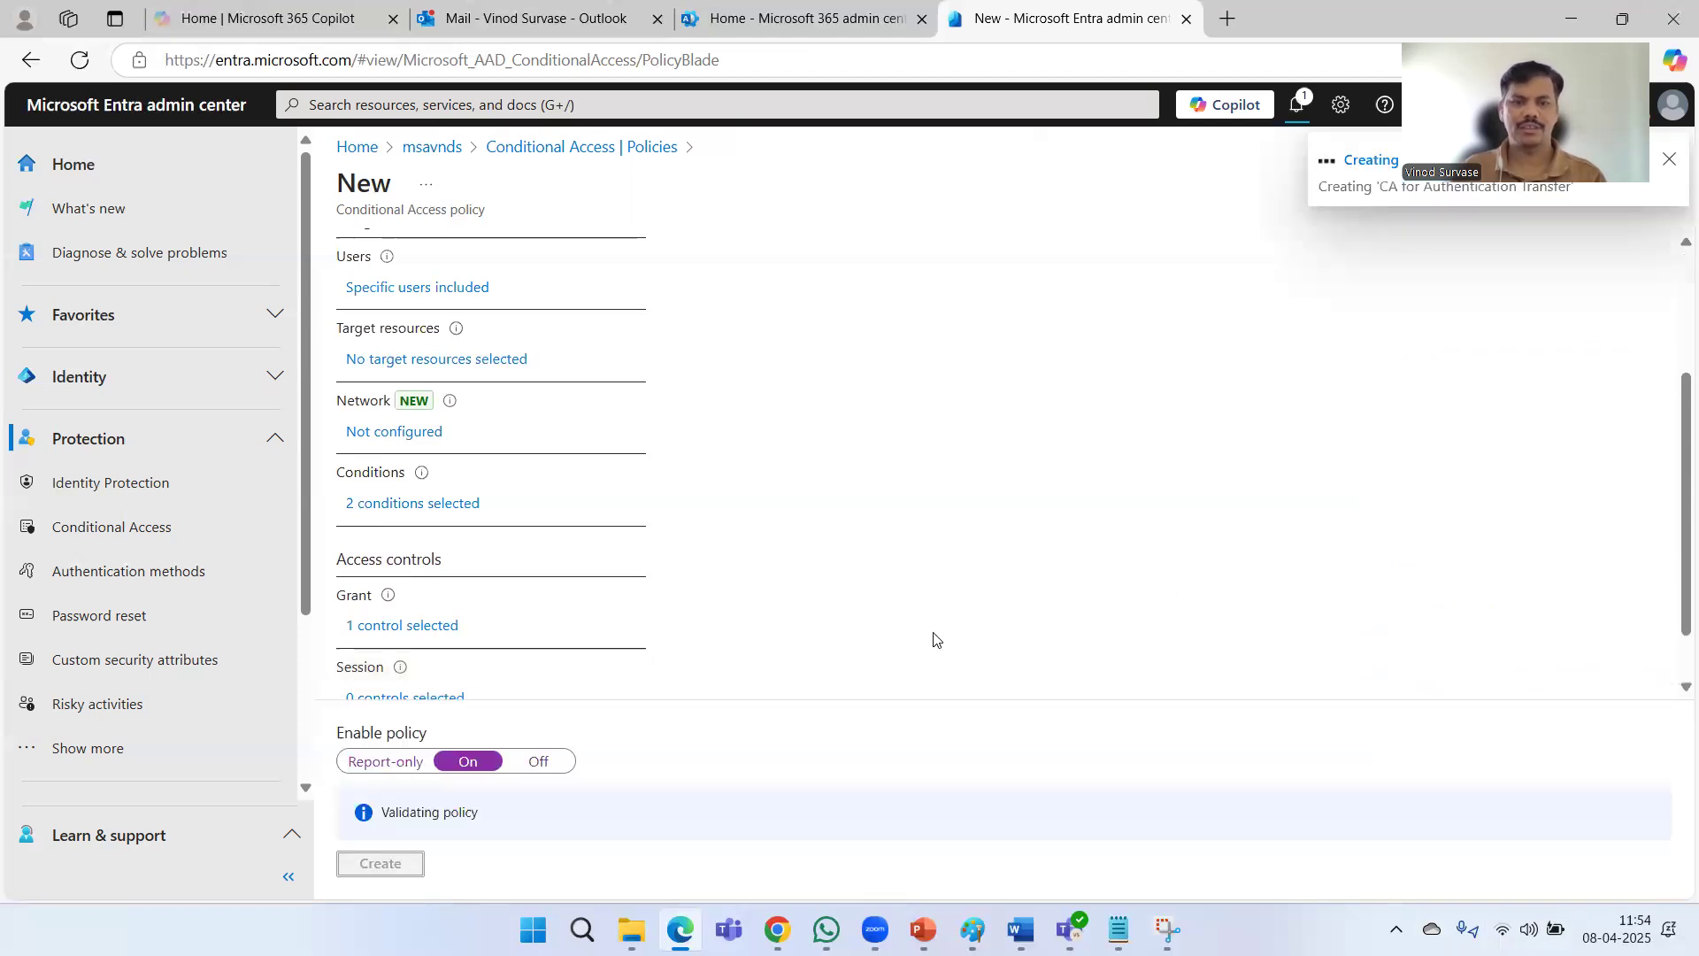
{"action": "scroll", "coordinate": [937, 639], "scroll_direction": "up", "scroll_amount": 3}
{"action": "left_click", "coordinate": [544, 386]}
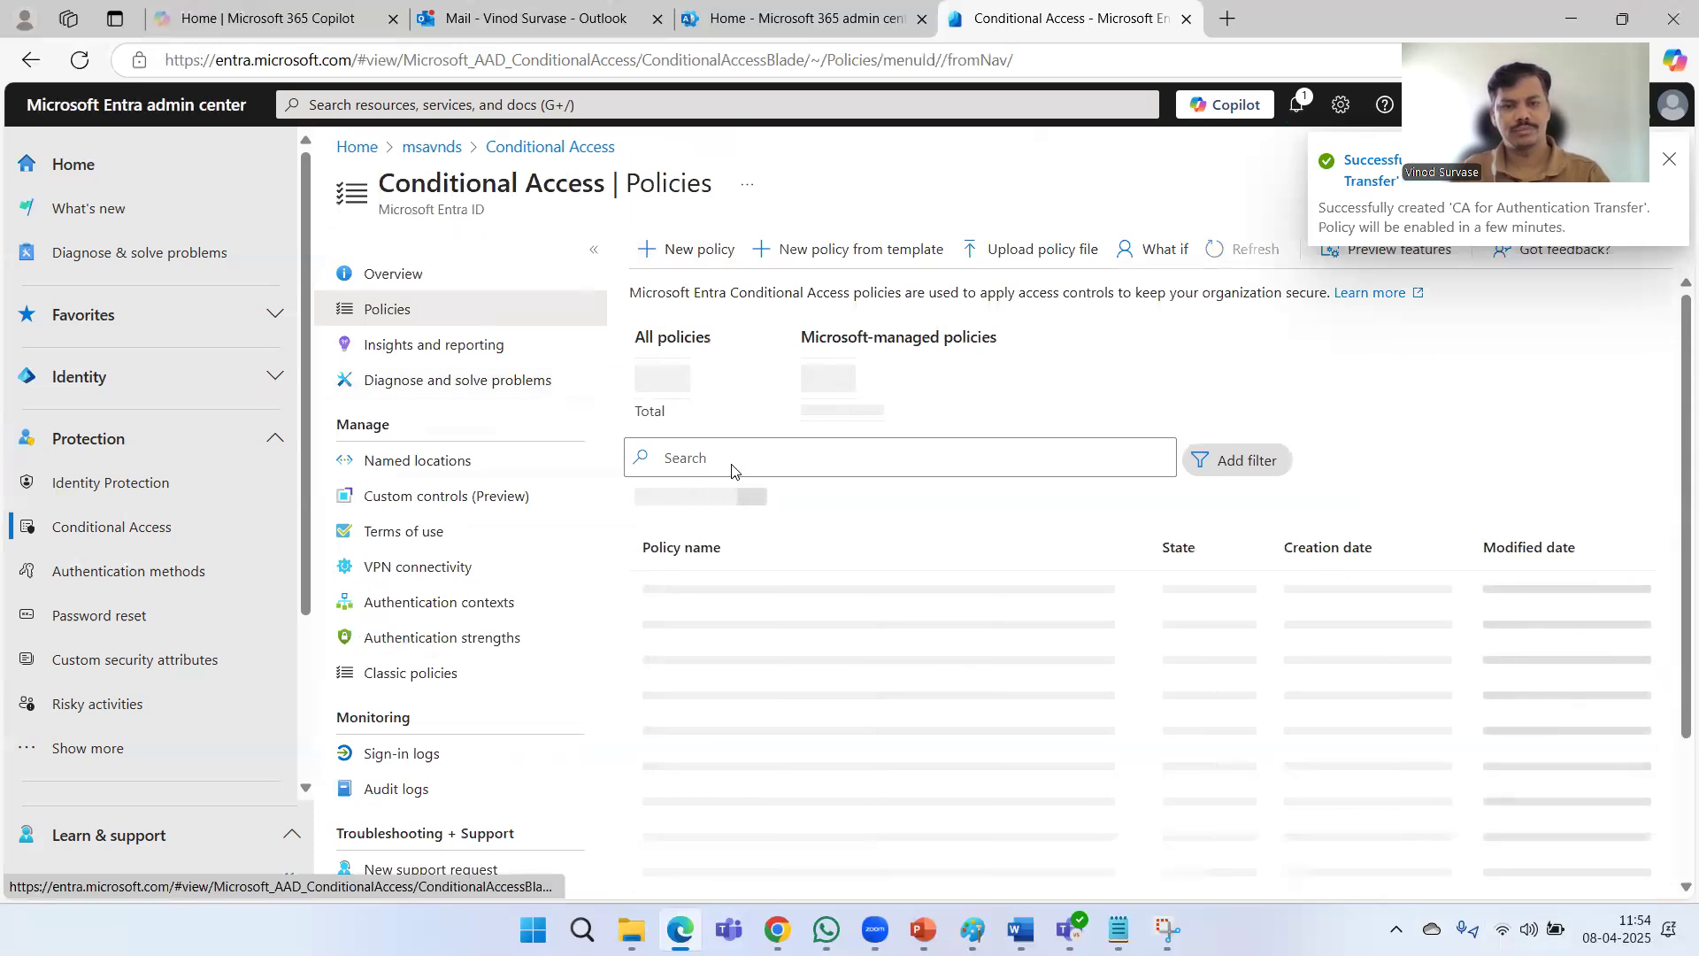
Search the Conditional Access policies for "CA for Authentication Transfer" and open that policy to review its settings.
{"action": "left_click", "coordinate": [754, 449]}
{"action": "type", "text": "CA for Authentication Transfer"}
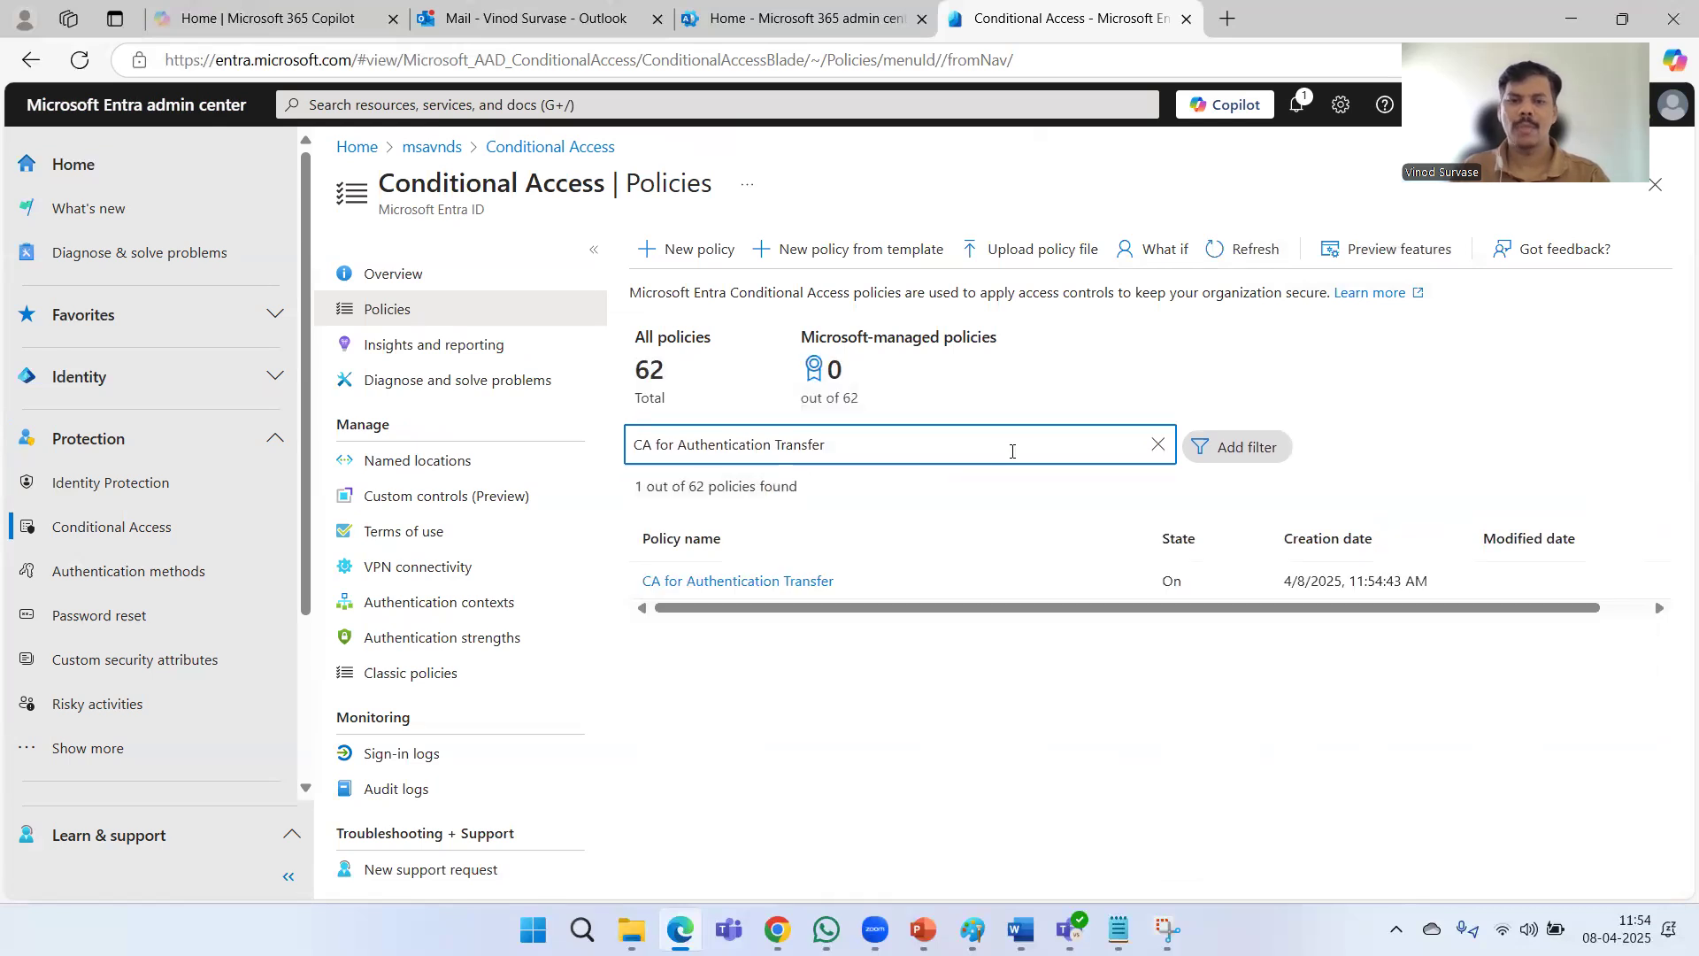
{"action": "left_click_drag", "start_coordinate": [978, 611], "coordinate": [819, 592]}
{"action": "left_click", "coordinate": [796, 587]}
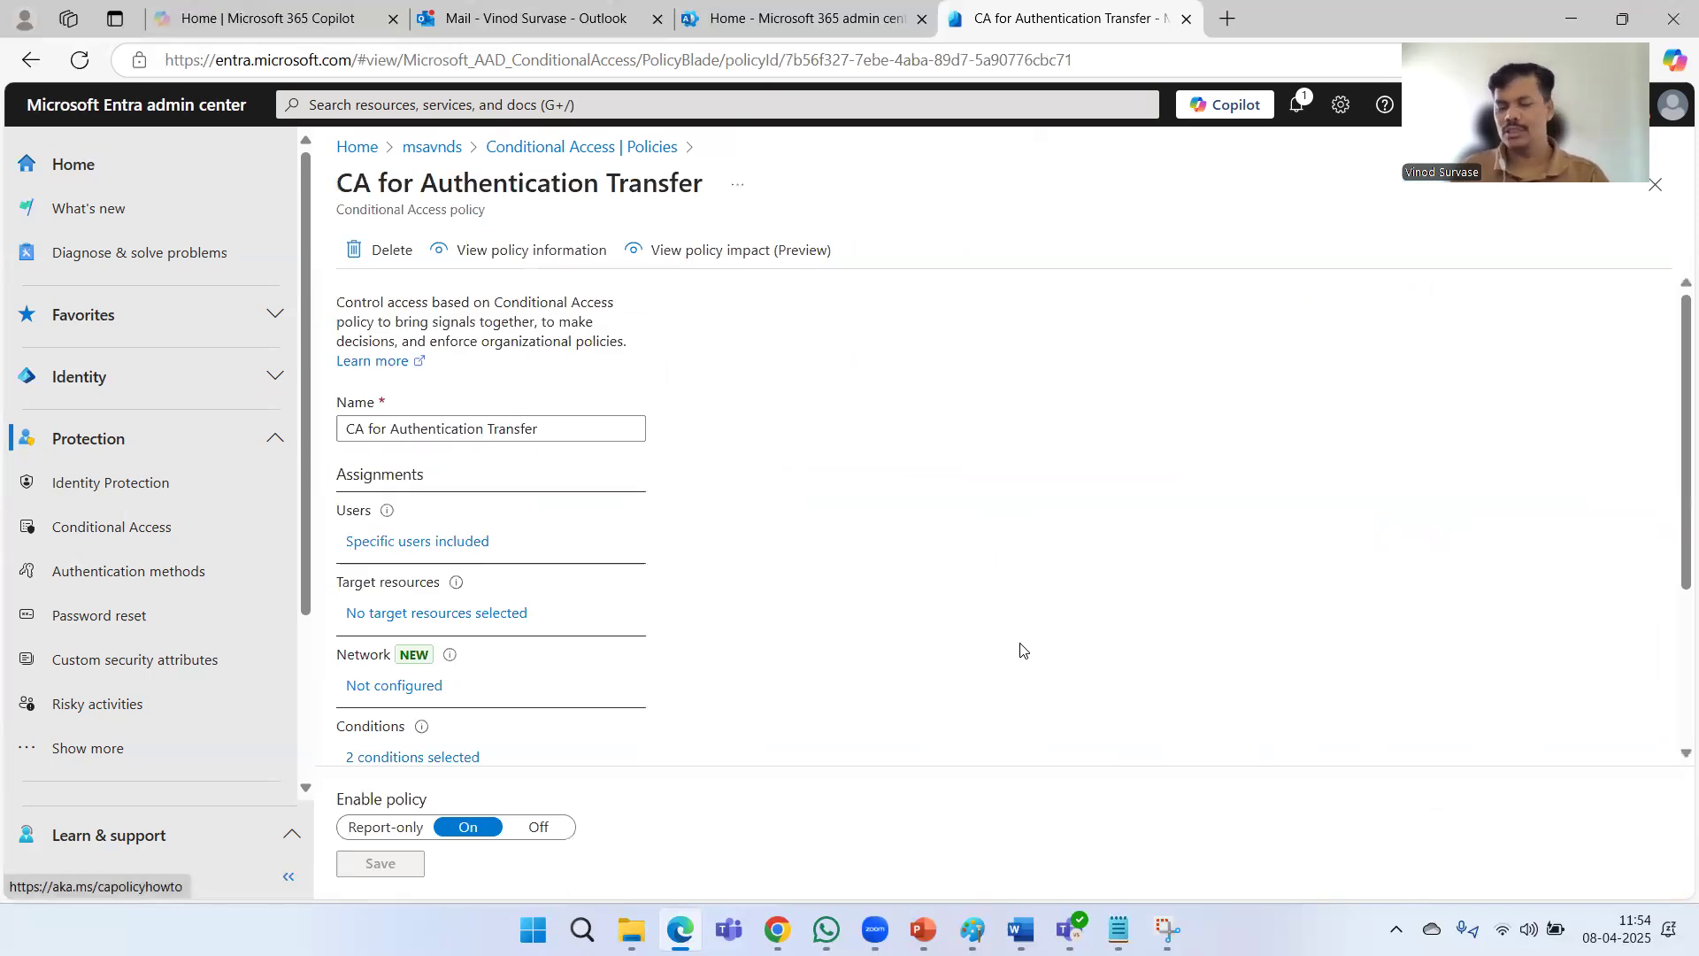
{"action": "scroll", "coordinate": [1024, 505], "scroll_direction": "down", "scroll_amount": 3}
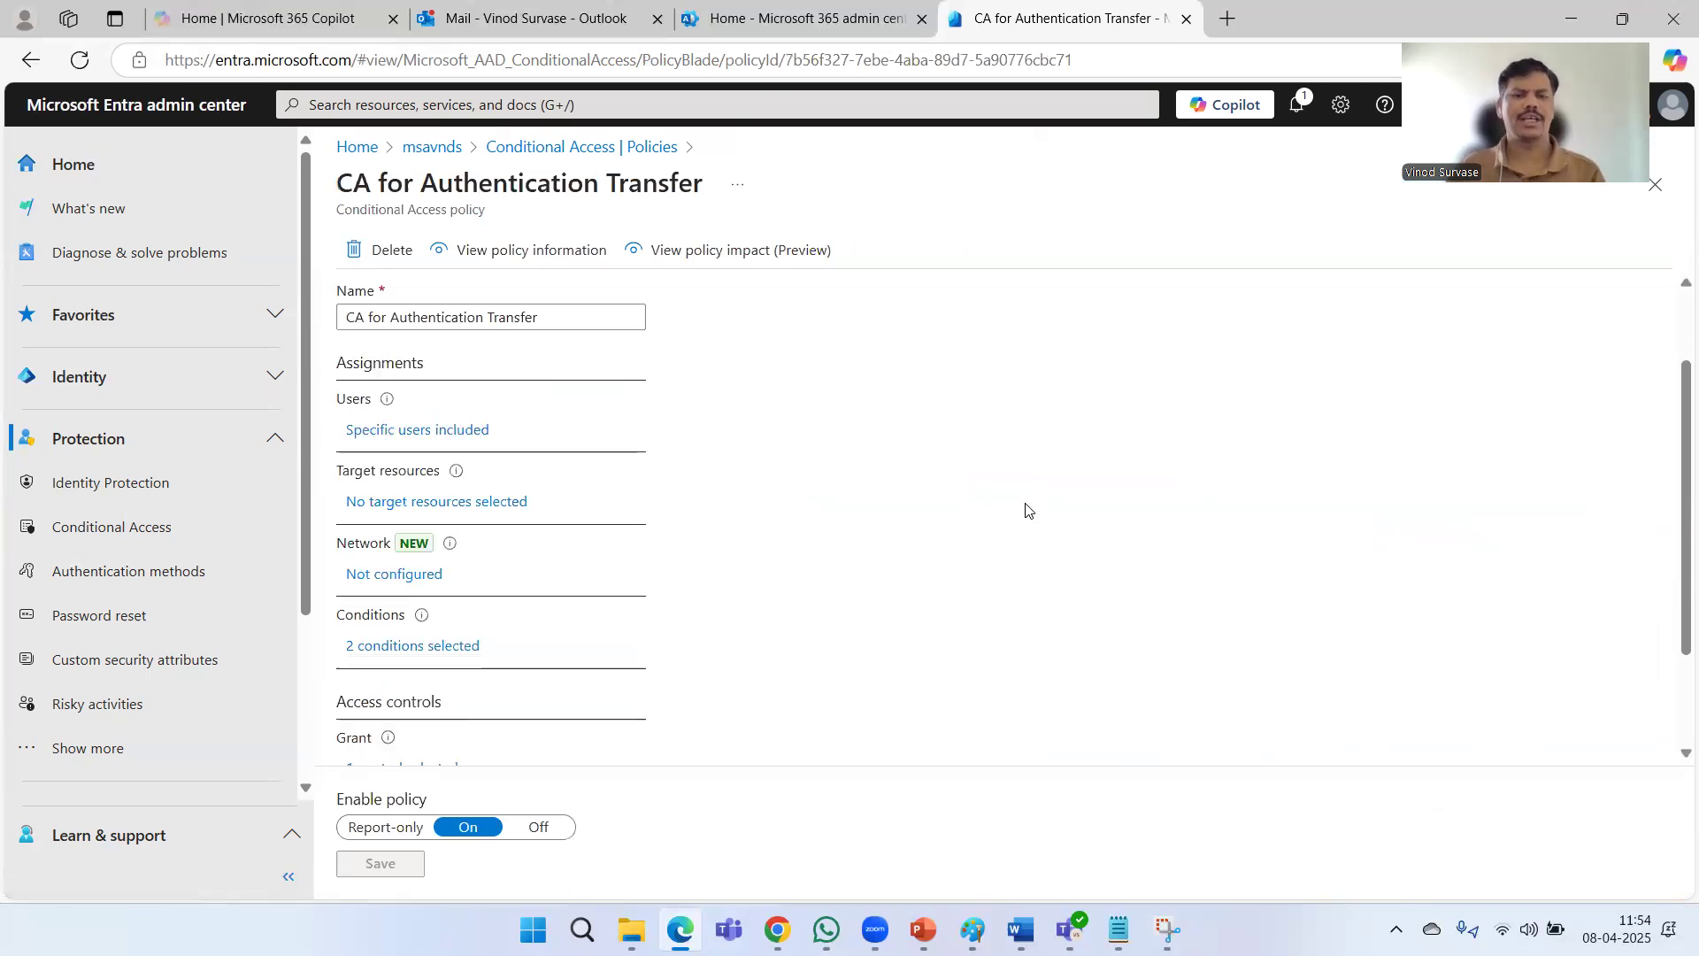
{"action": "scroll", "coordinate": [987, 554], "scroll_direction": "up", "scroll_amount": 3}
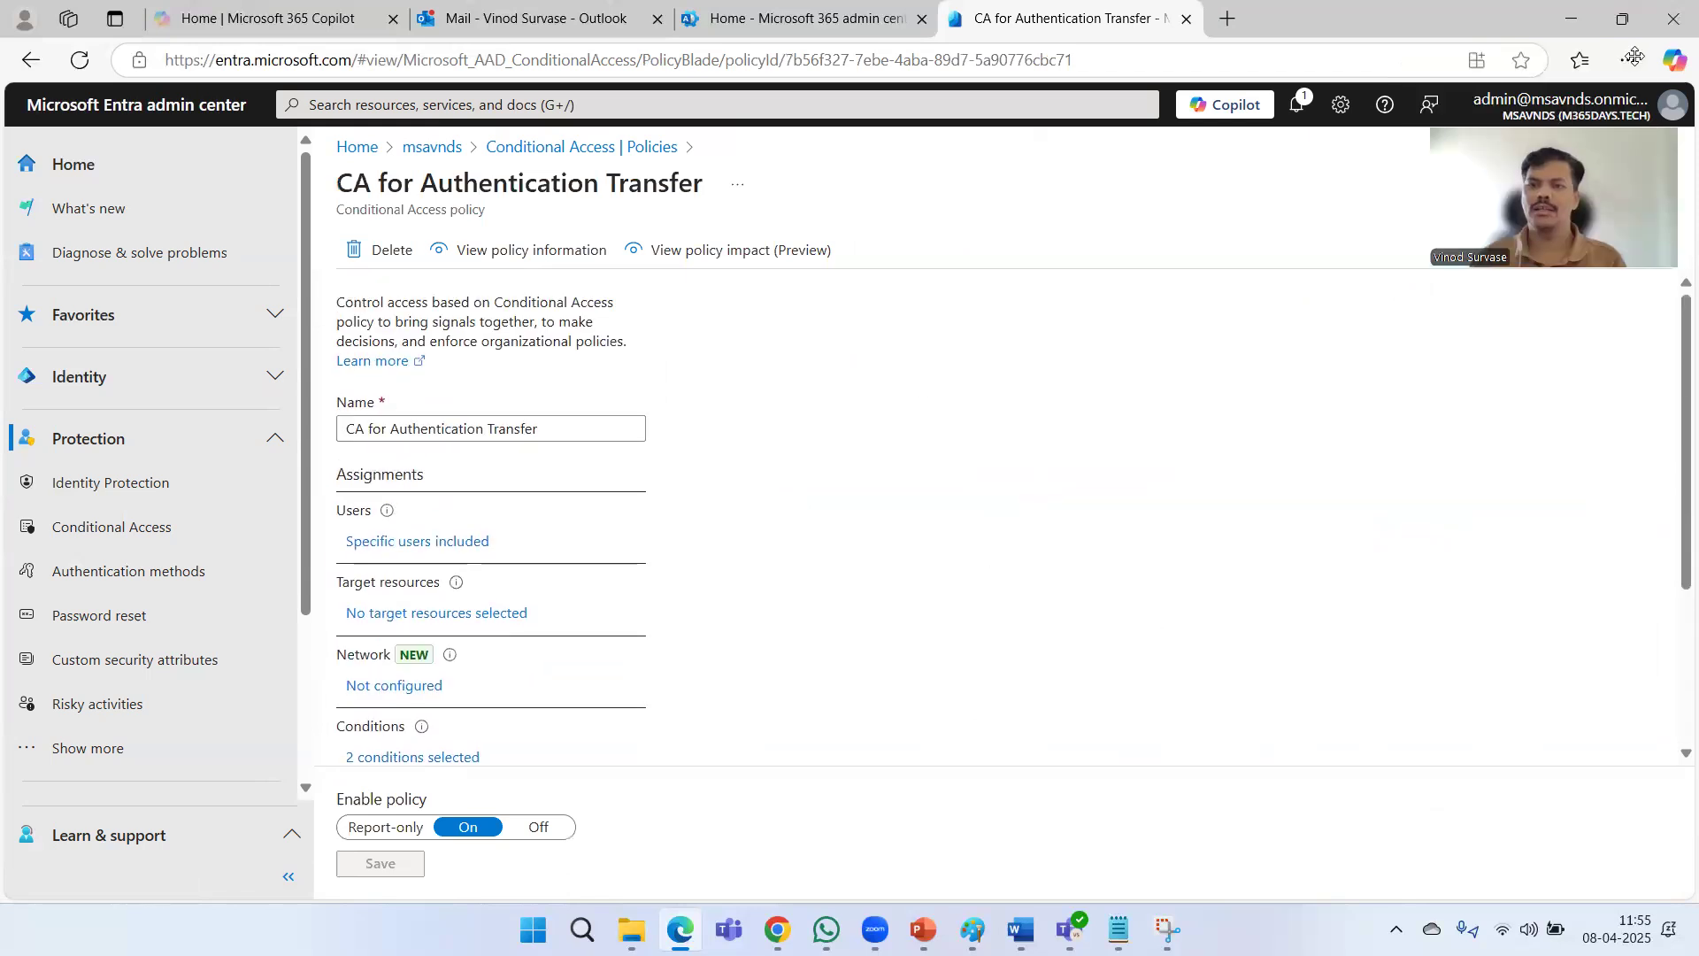
{"action": "left_click", "coordinate": [1634, 57]}
{"action": "left_click", "coordinate": [1381, 170]}
{"action": "type", "text": "www.office.com"}
{"action": "key", "text": "Return"}
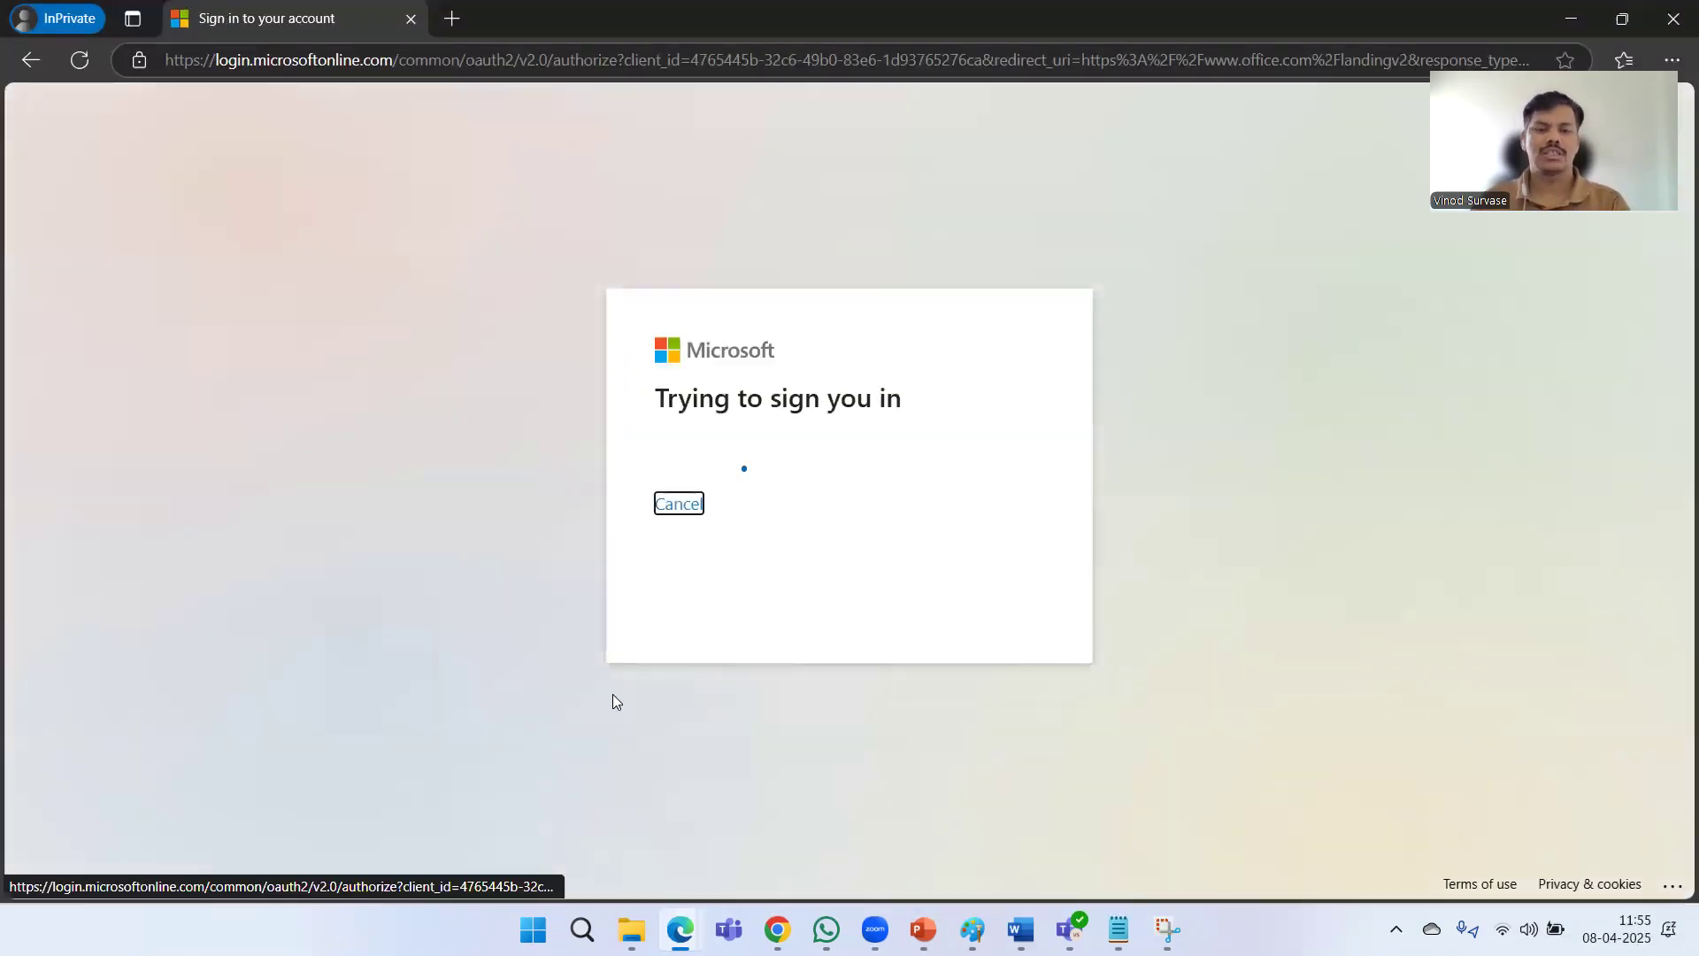
Find the test user among the active users in the Microsoft 365 admin center and reset the account's password to an automatically created one.
{"action": "mouse_move", "coordinate": [680, 929]}
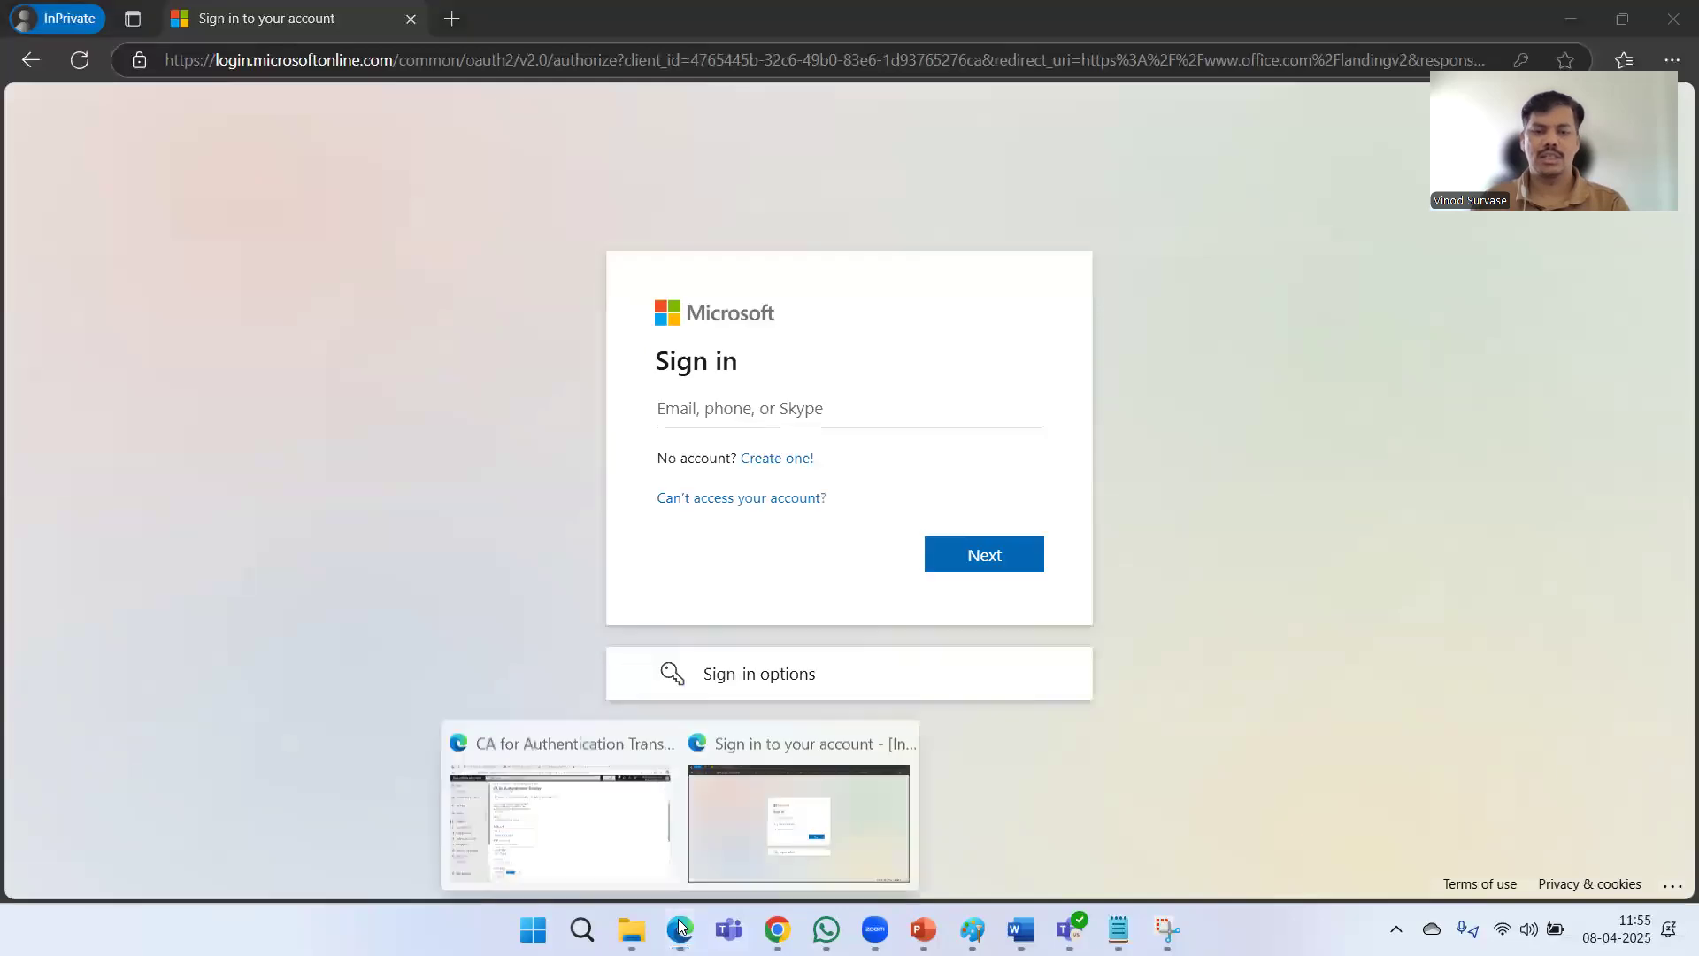
{"action": "left_click", "coordinate": [566, 841]}
{"action": "left_click", "coordinate": [721, 16]}
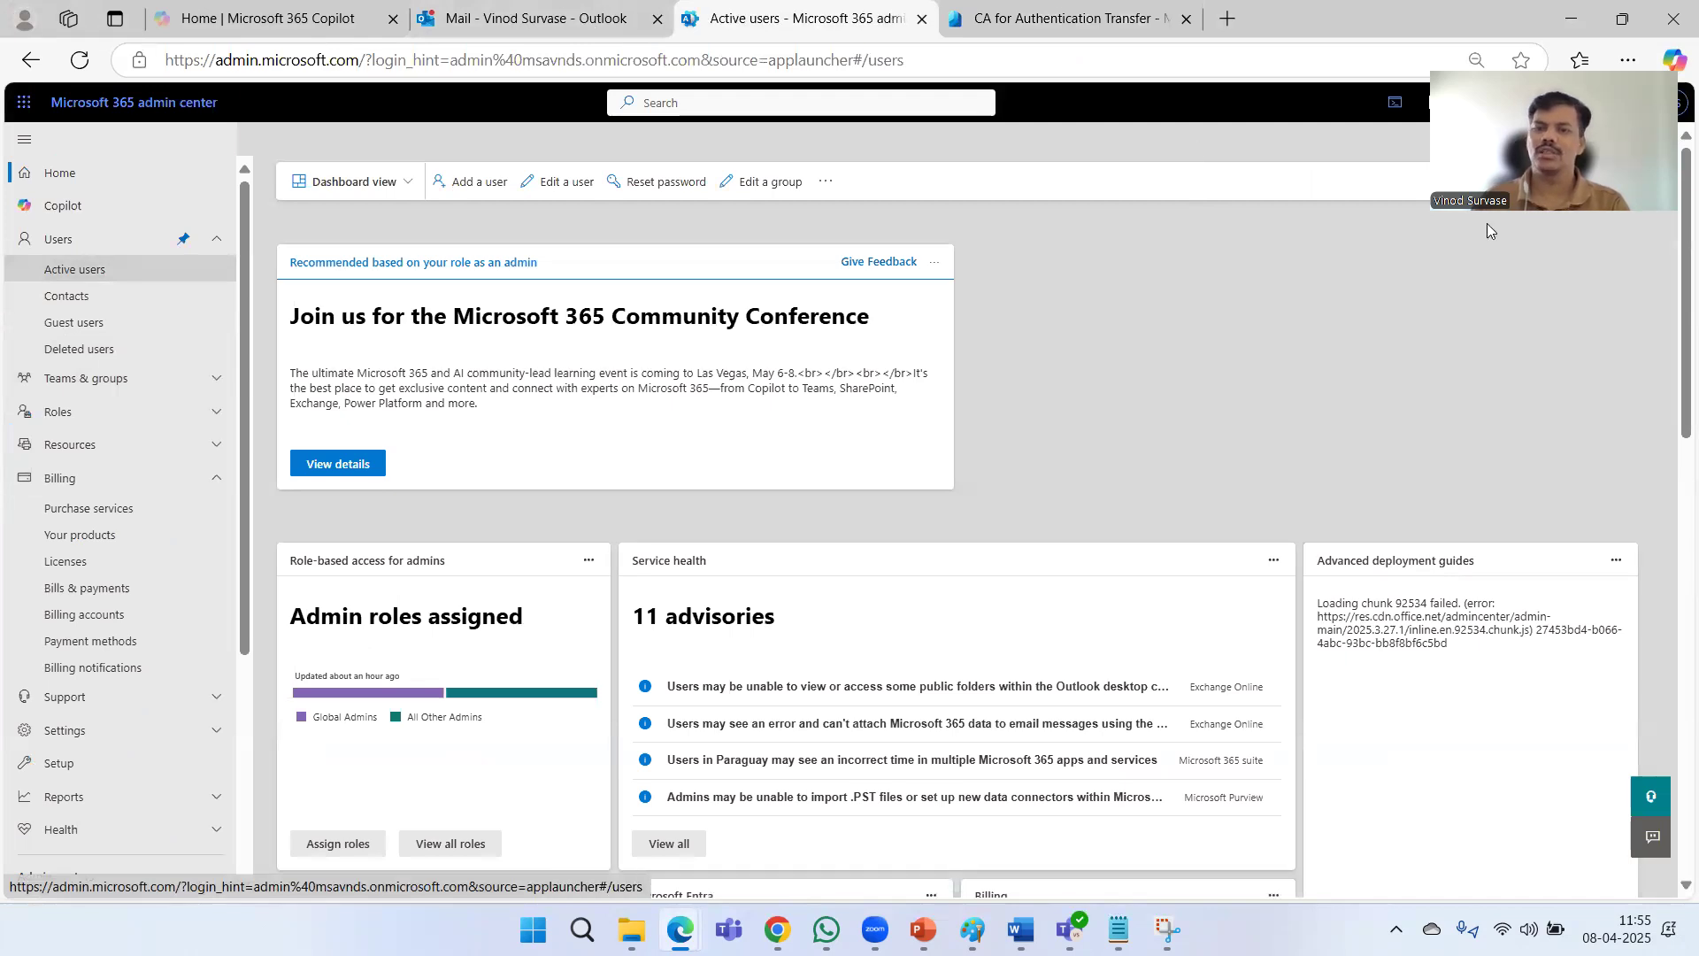
{"action": "type", "text": "john"}
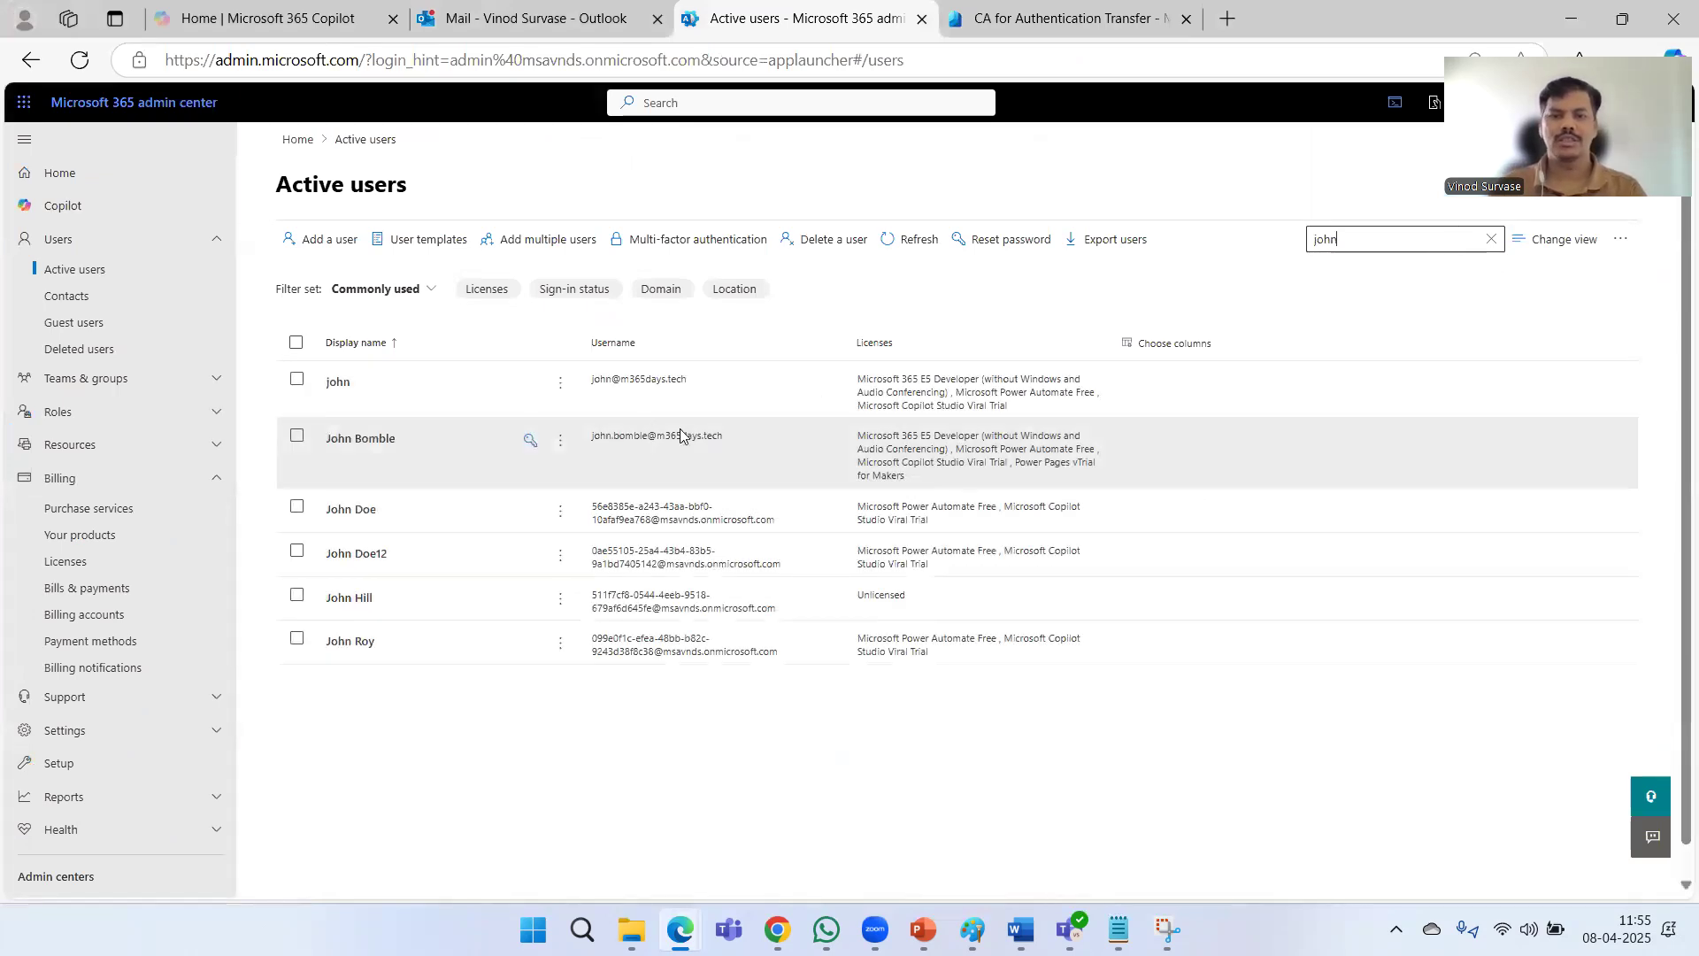
{"action": "left_click", "coordinate": [338, 383]}
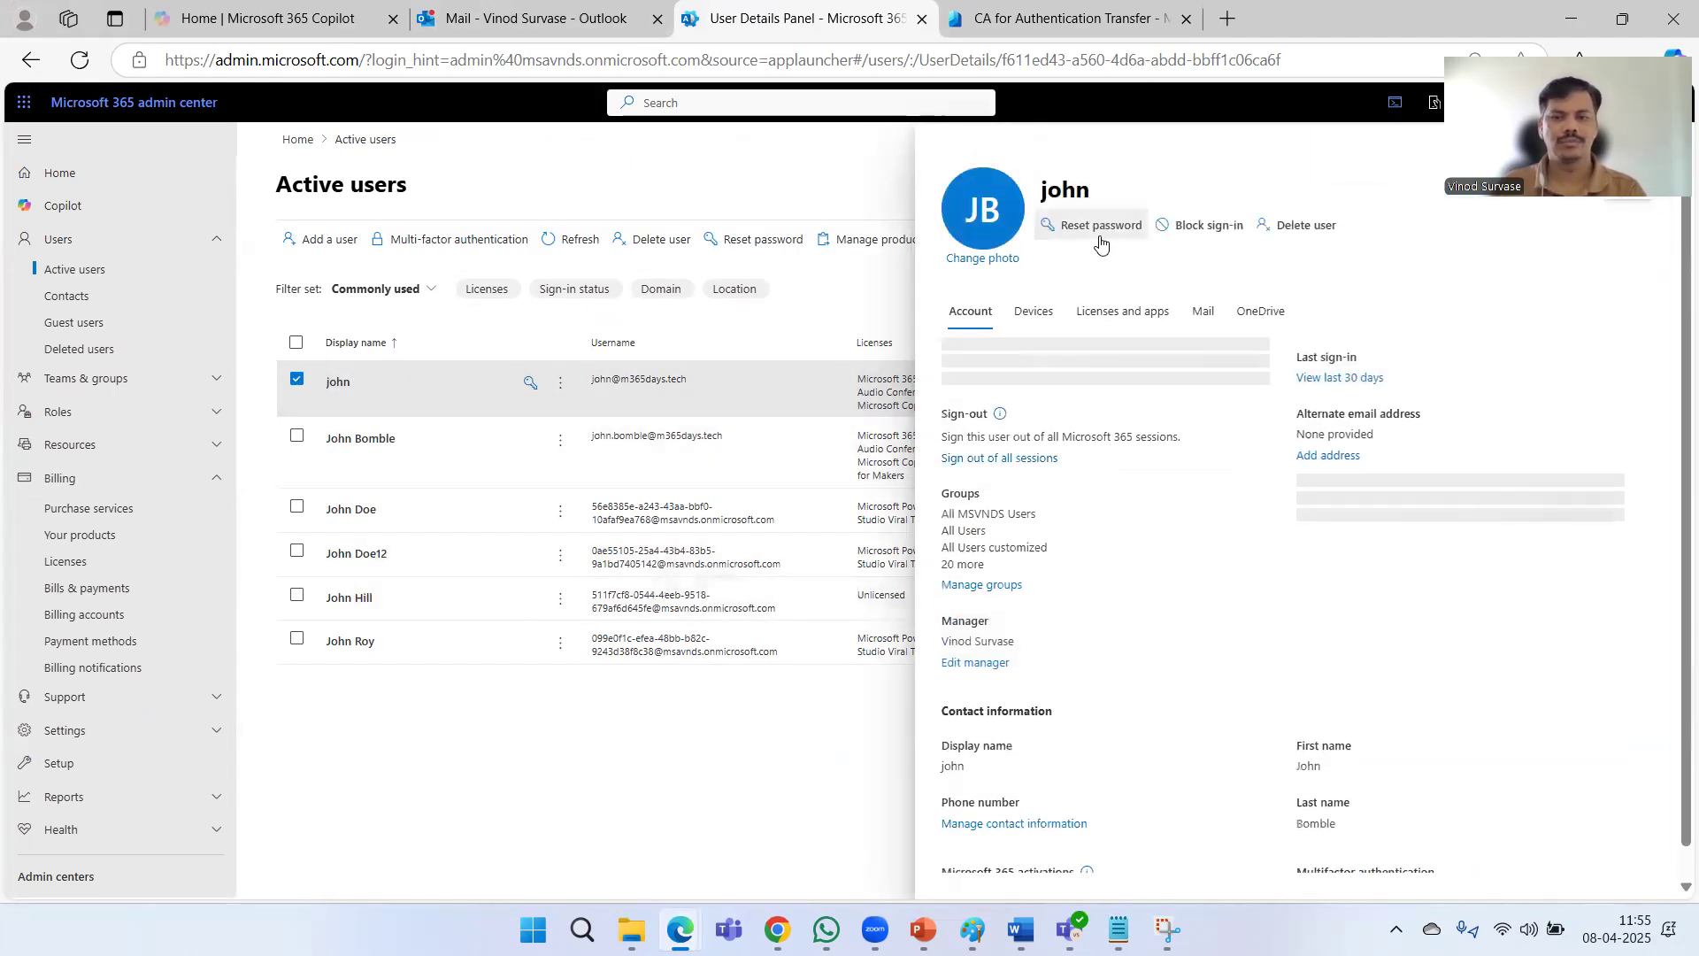
{"action": "left_click", "coordinate": [1093, 225]}
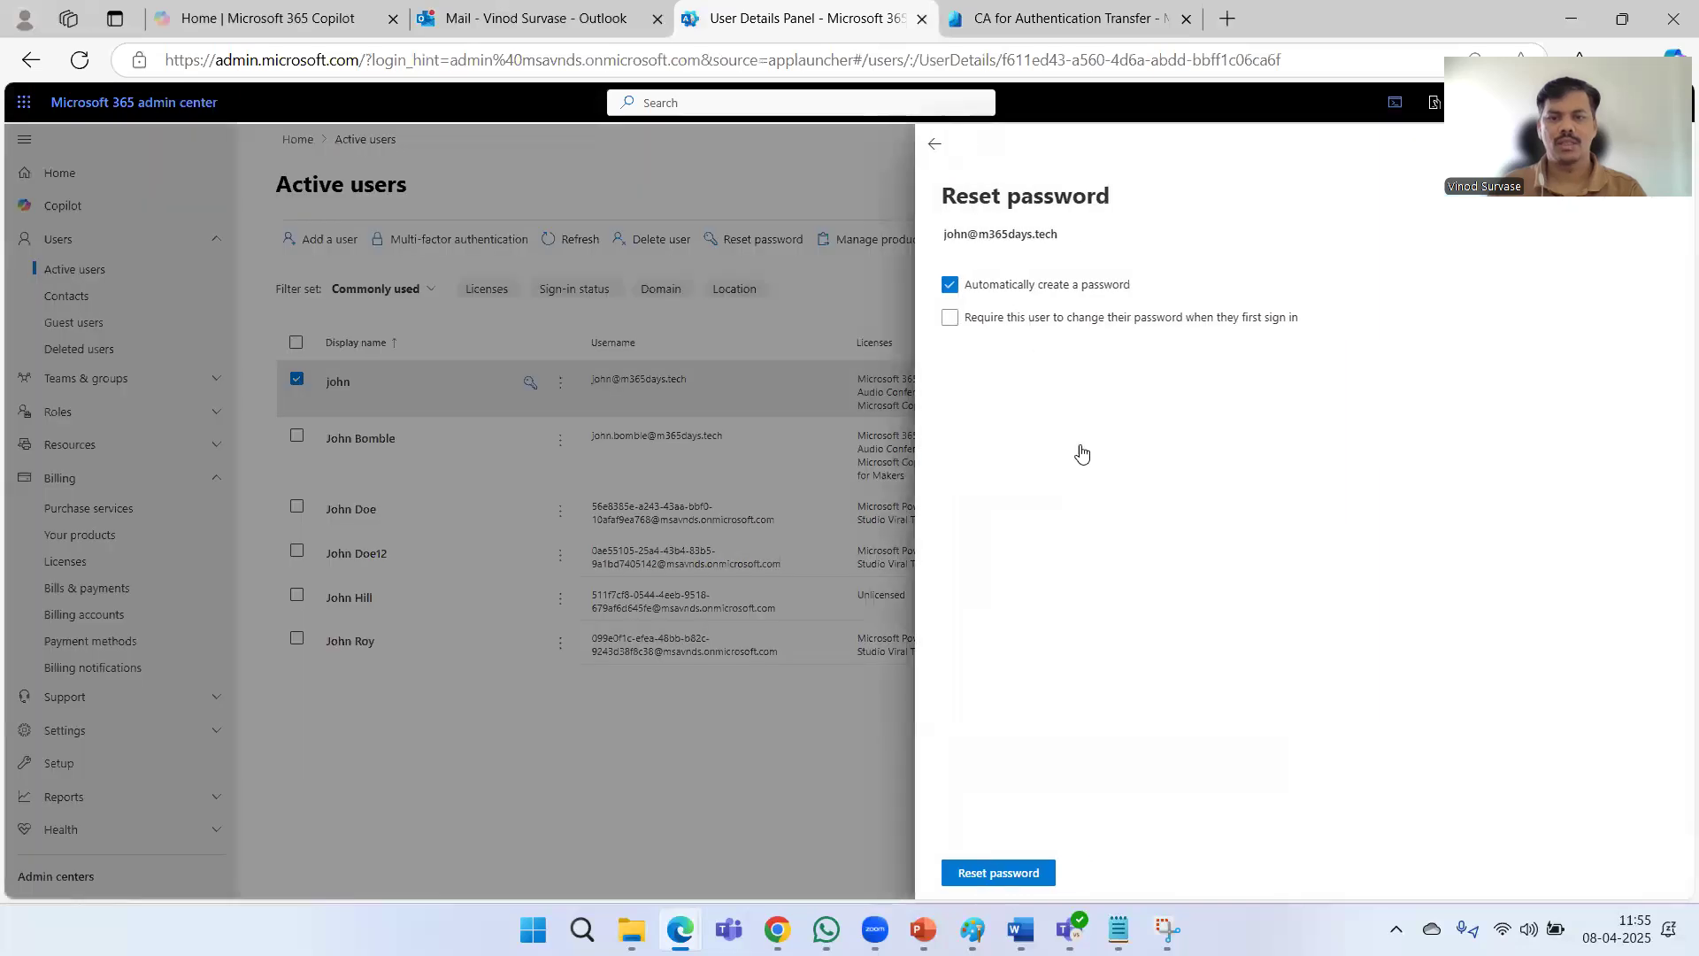
{"action": "left_click", "coordinate": [1050, 879]}
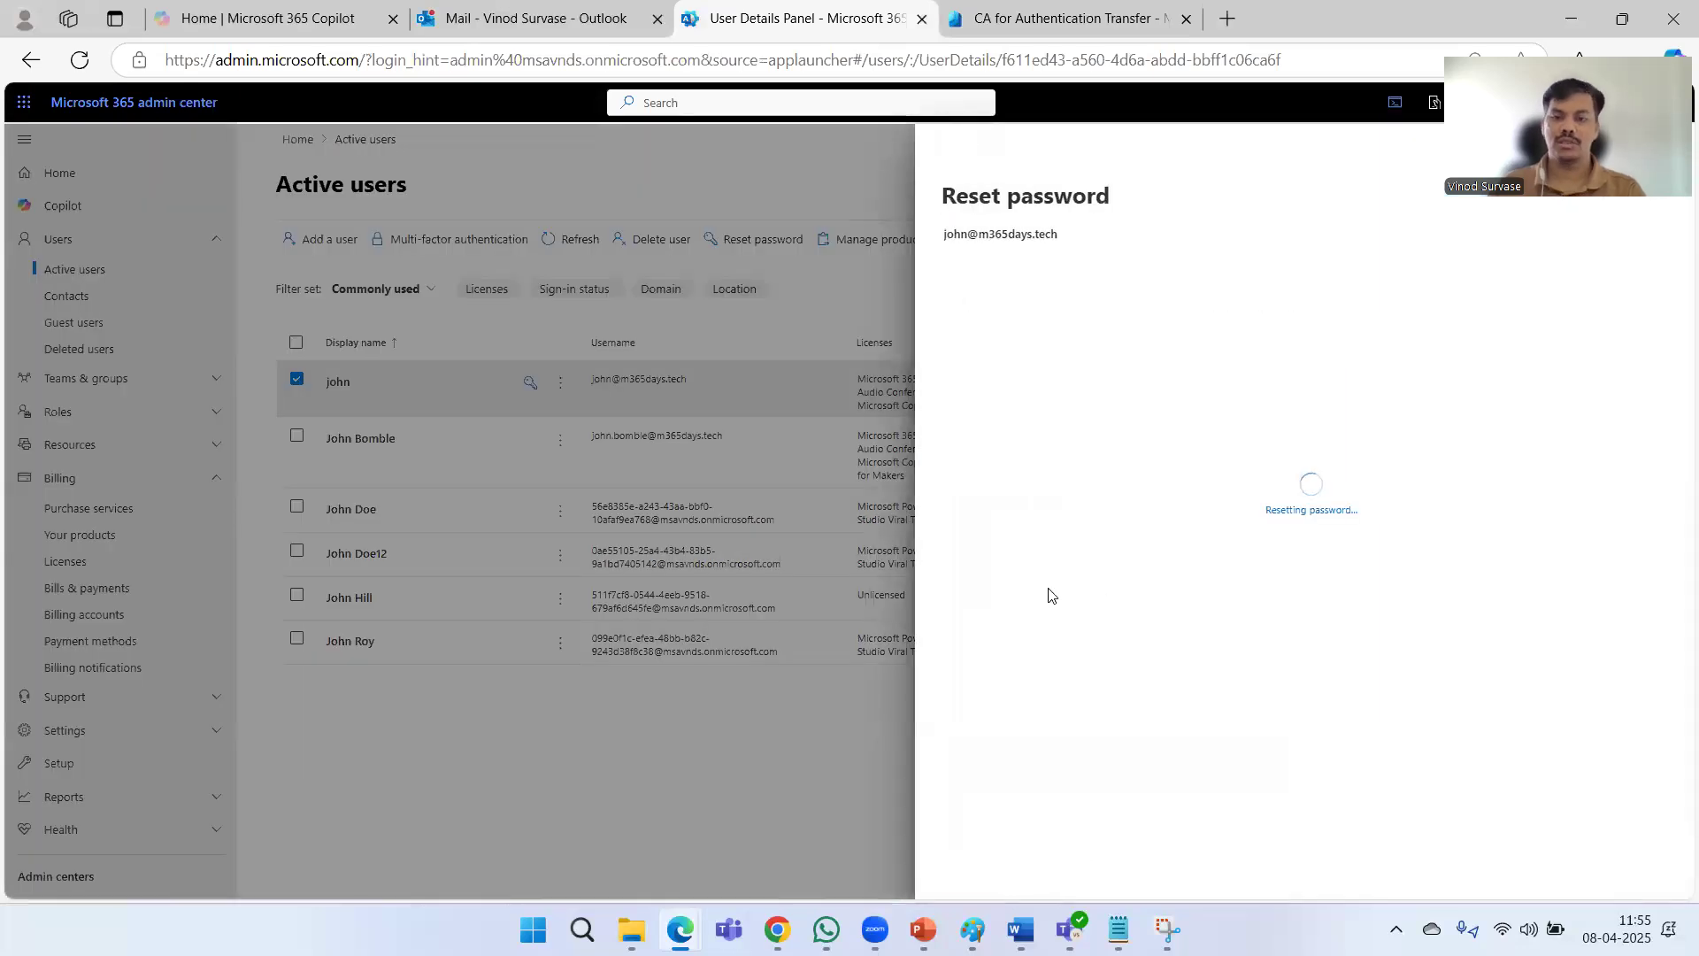
Copy the test user's username from the reset result and submit it on the sign-in page in the InPrivate window.
{"action": "triple_click", "coordinate": [993, 347]}
{"action": "key", "text": "ctrl+c"}
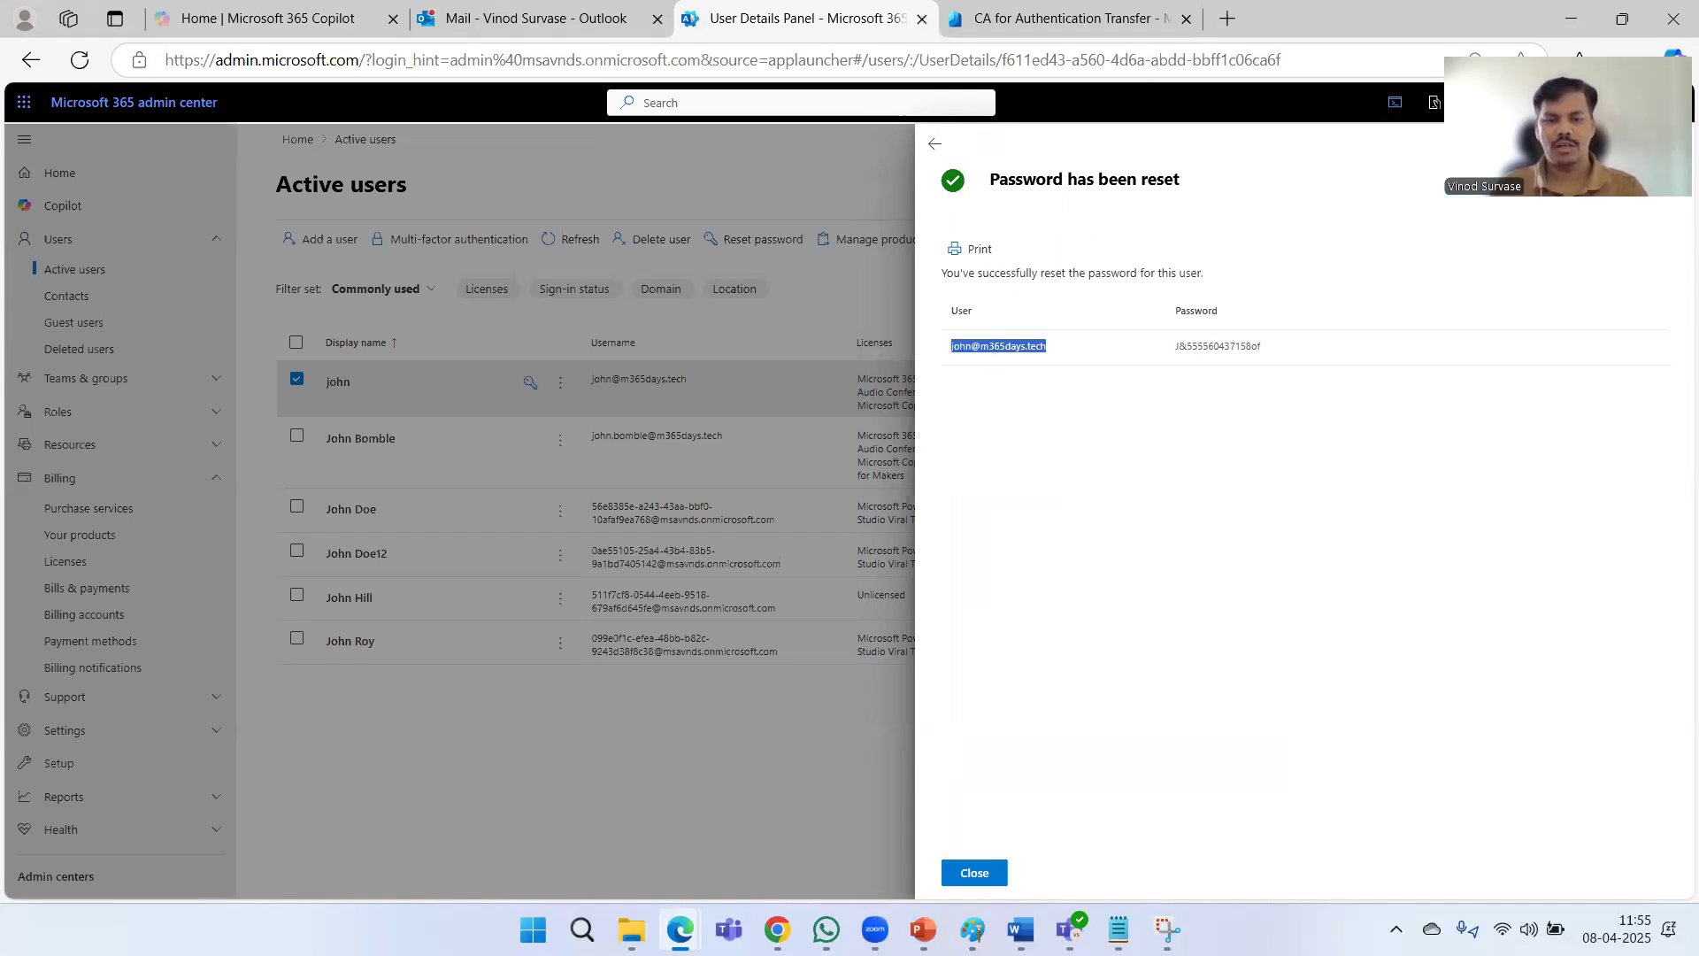
{"action": "mouse_move", "coordinate": [680, 930]}
{"action": "left_click", "coordinate": [797, 841]}
{"action": "left_click", "coordinate": [729, 416]}
{"action": "key", "text": "ctrl+v"}
{"action": "left_click", "coordinate": [1018, 552]}
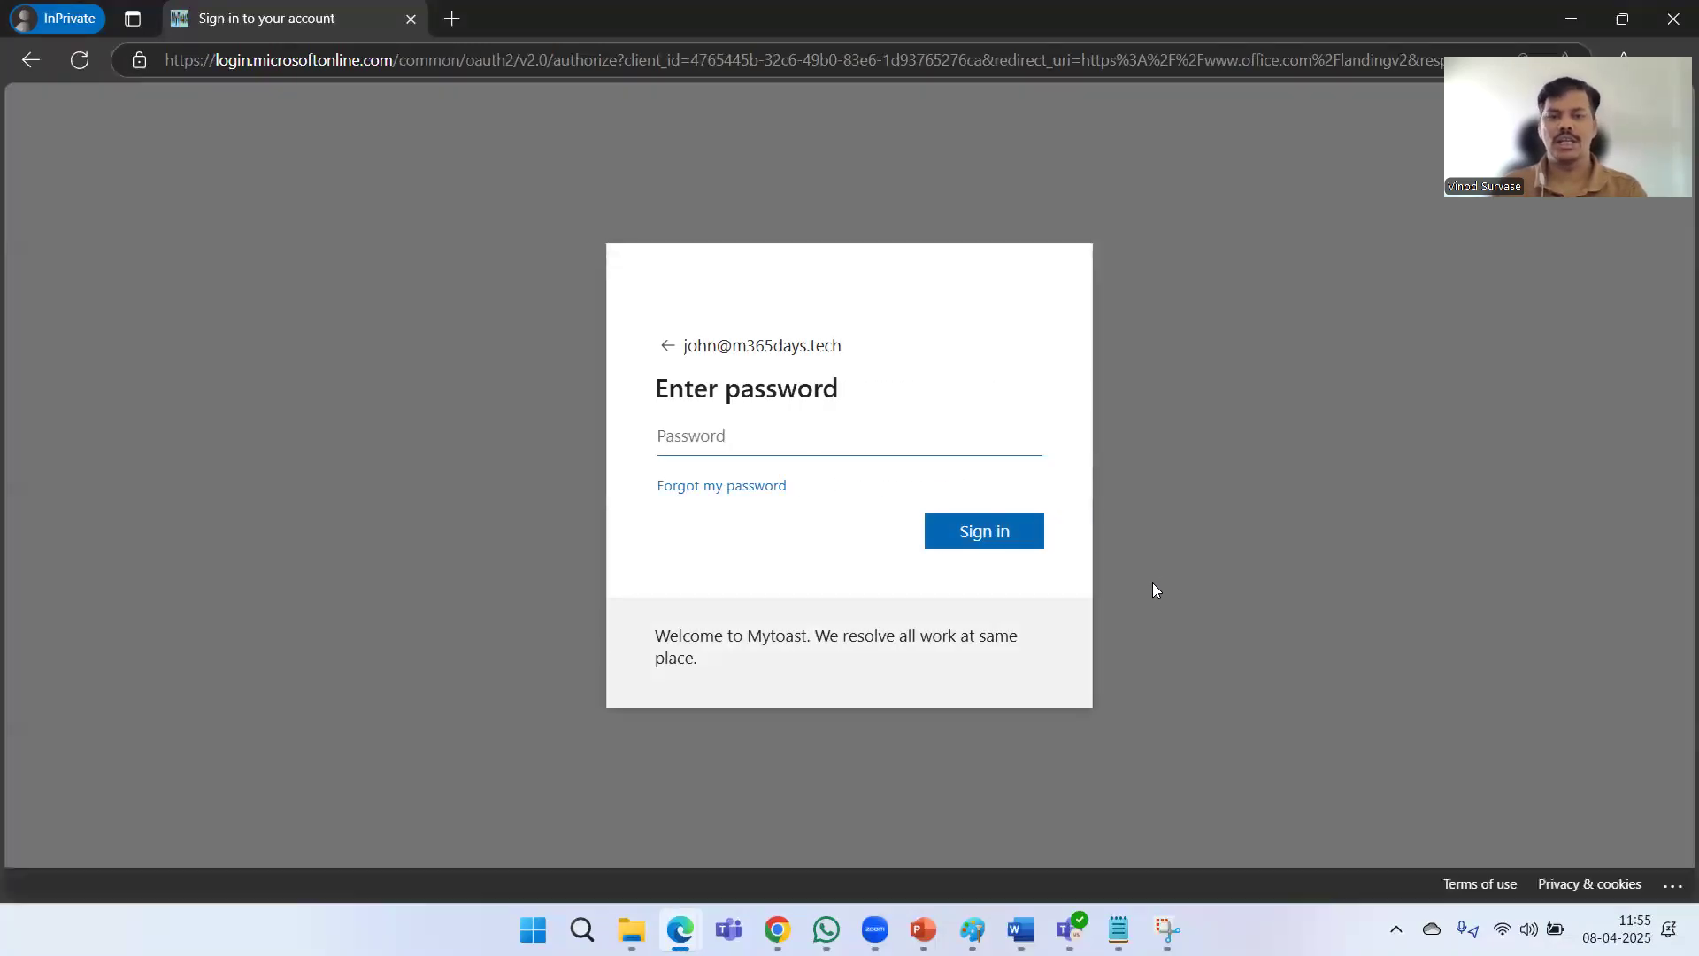
Copy the newly generated password into the sign-in page's password field, sign in as the test user, and choose to stay signed in.
{"action": "key", "text": "alt+Tab"}
{"action": "triple_click", "coordinate": [1178, 345]}
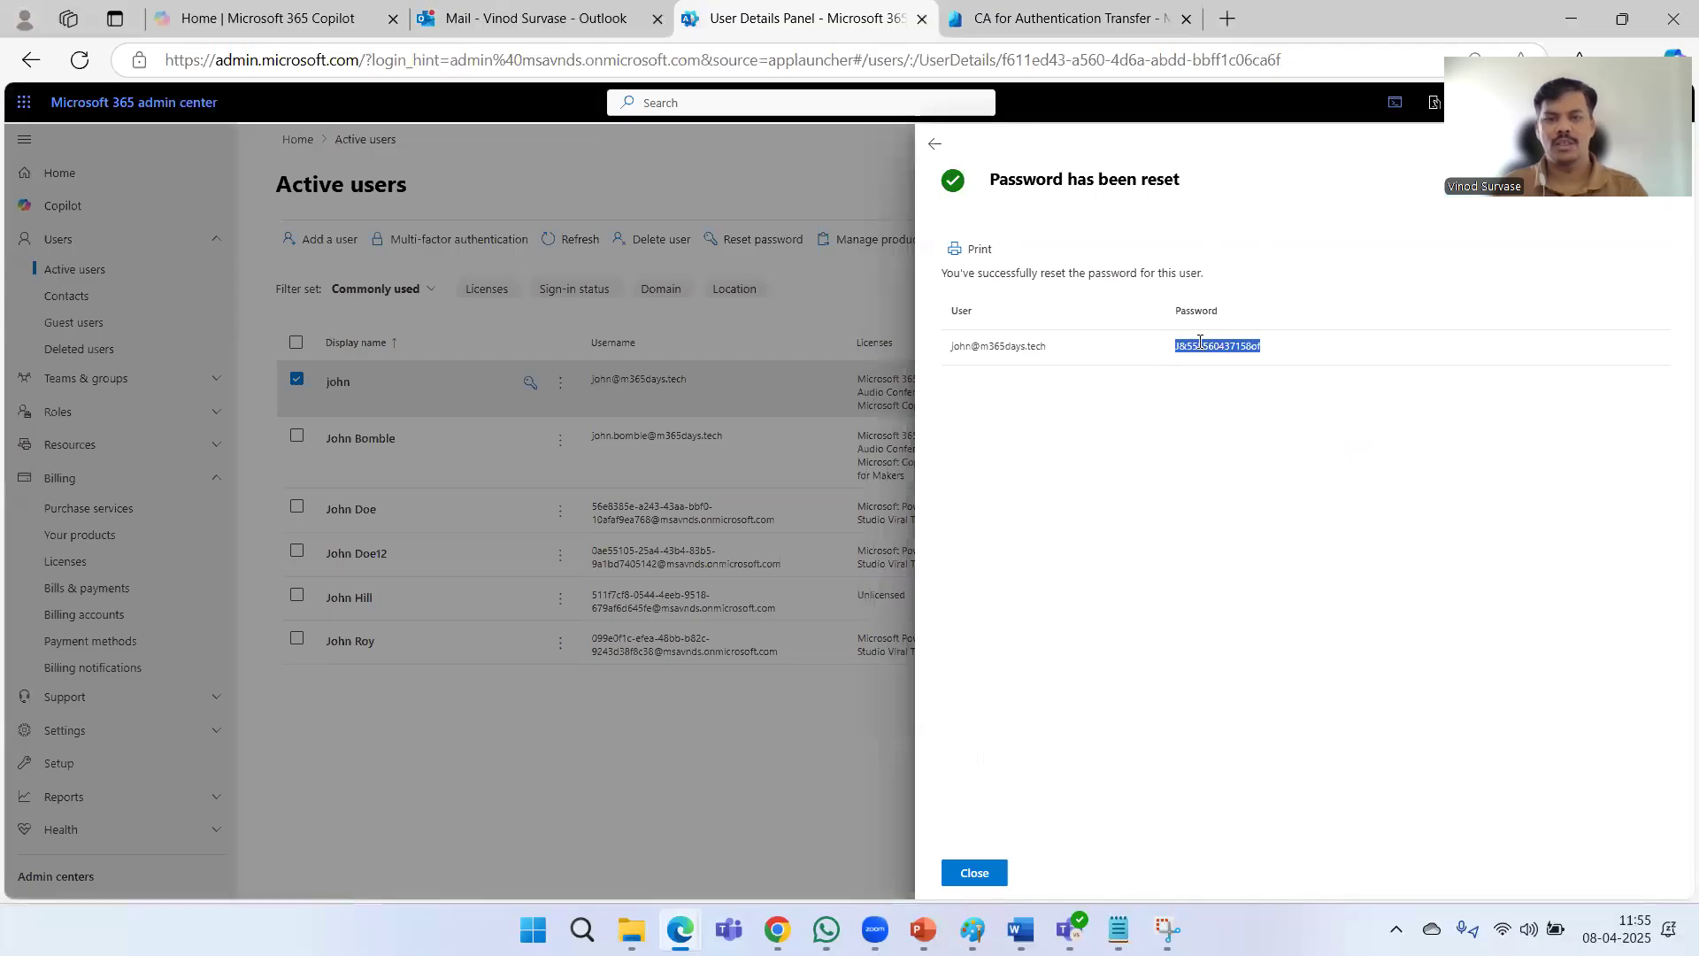
{"action": "key", "text": "alt+Tab"}
{"action": "left_click", "coordinate": [898, 446]}
{"action": "key", "text": "ctrl+v"}
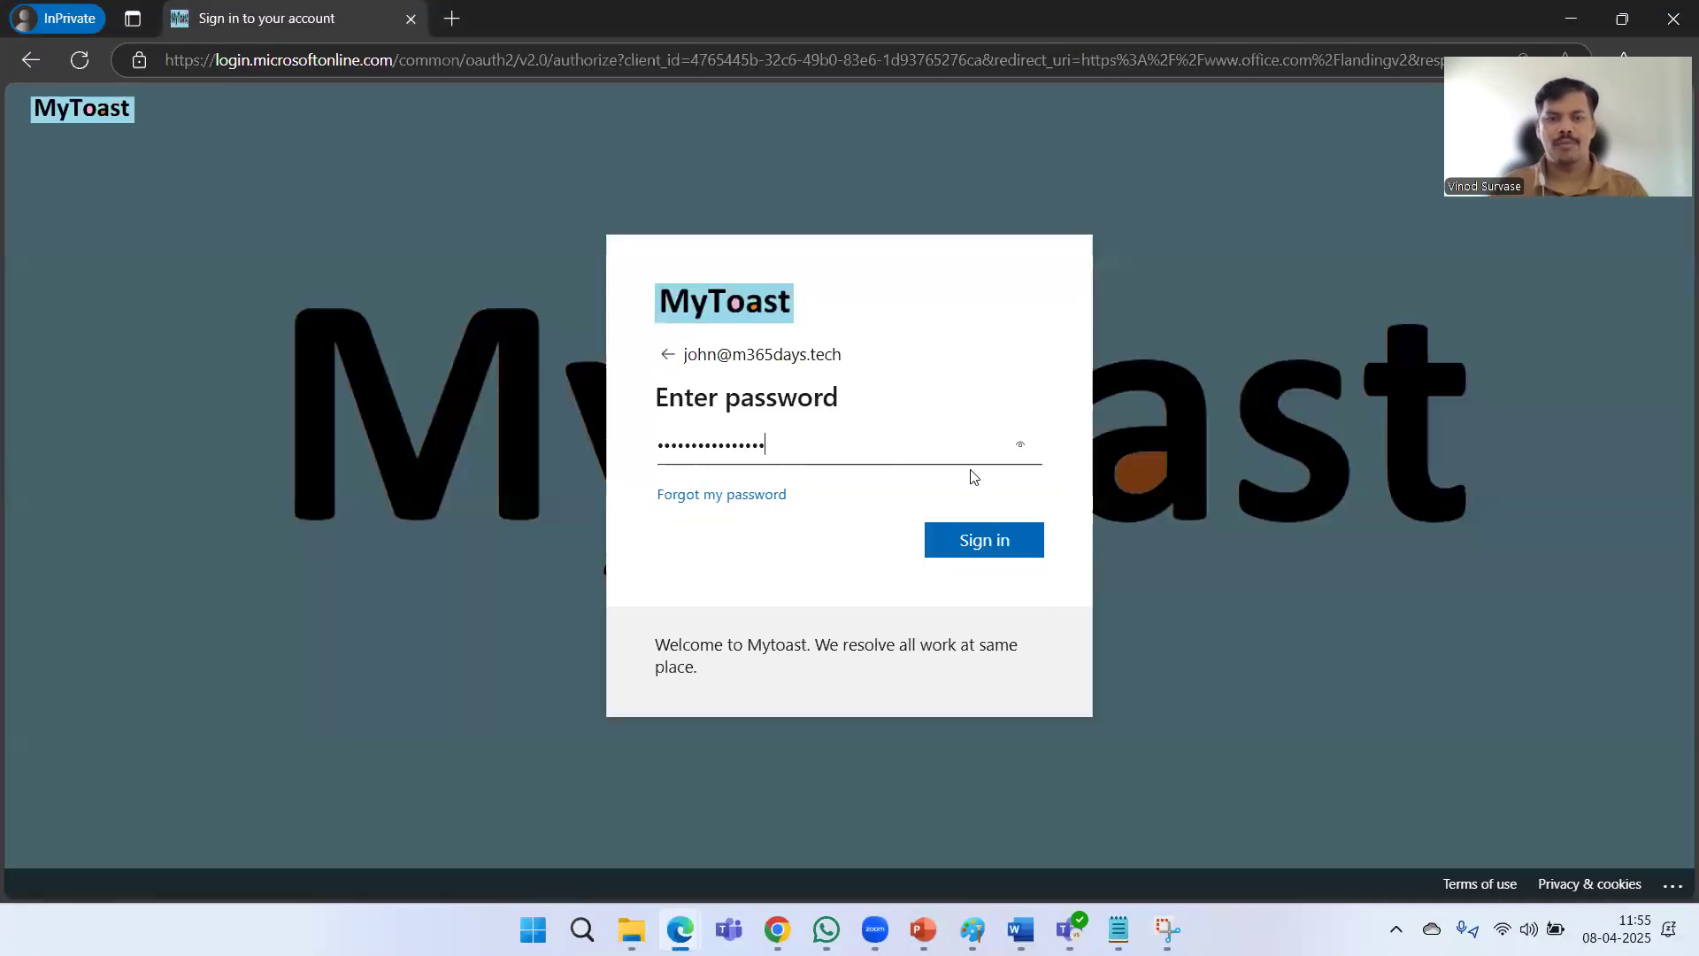
{"action": "left_click", "coordinate": [1014, 542]}
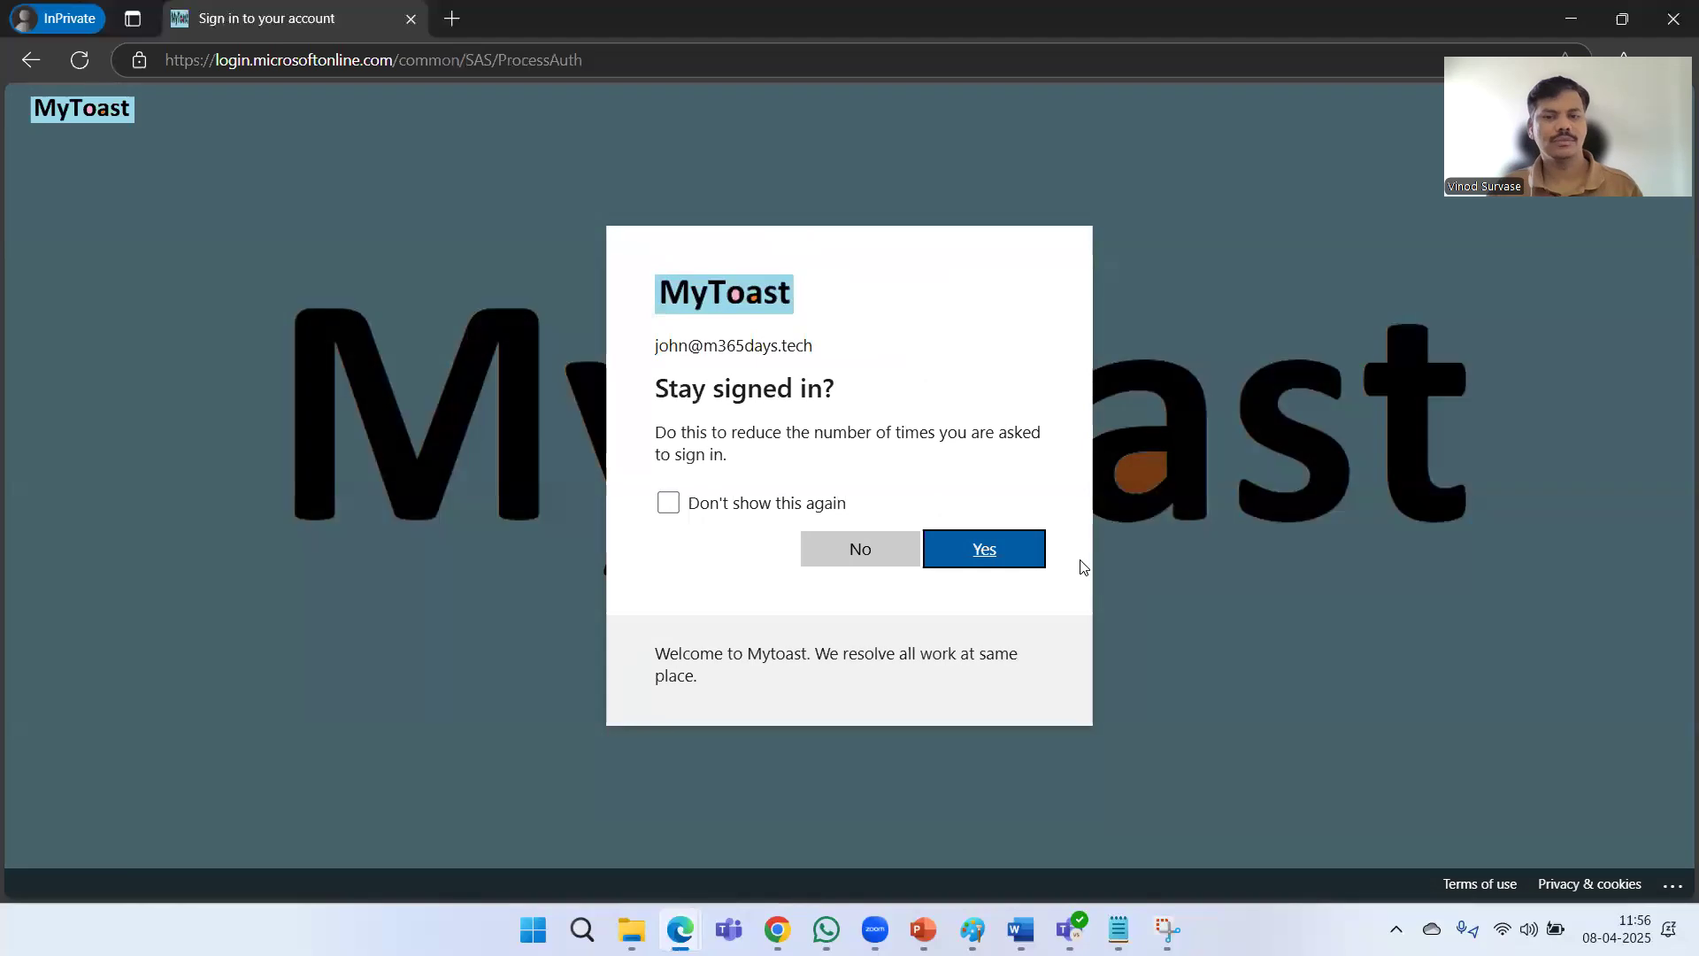
{"action": "left_click", "coordinate": [998, 547]}
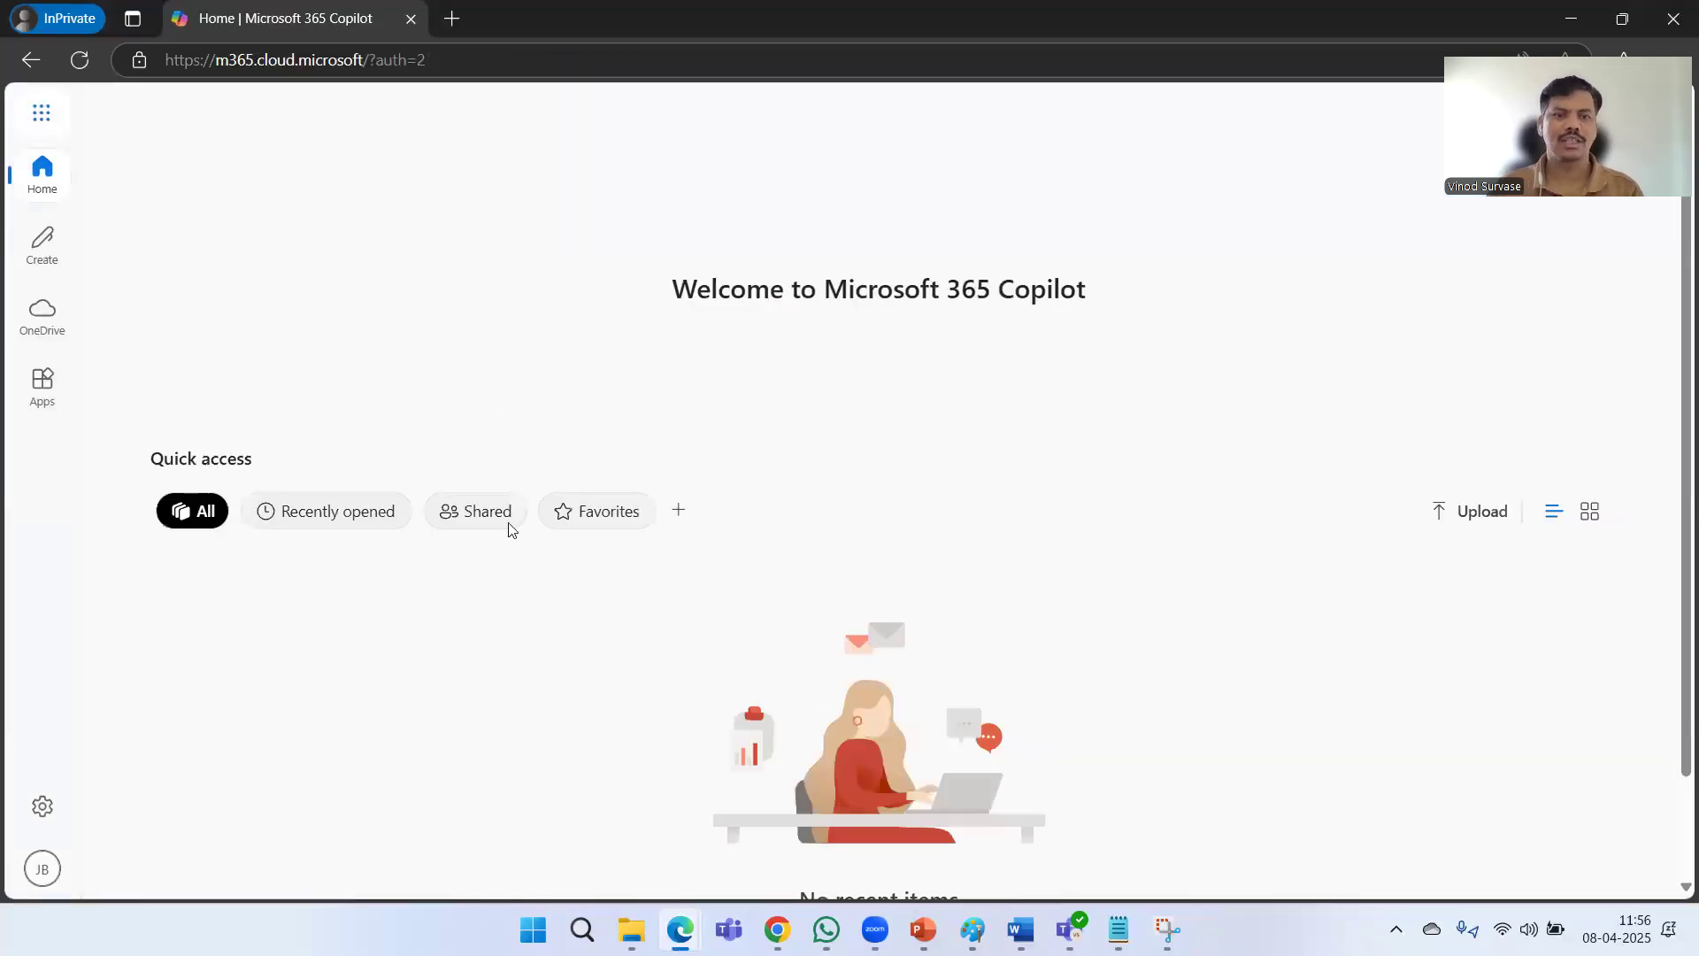
Open the full Apps page and Outlook in separate tabs from the Microsoft 365 app launcher, and return to the Apps page.
{"action": "left_click", "coordinate": [50, 118]}
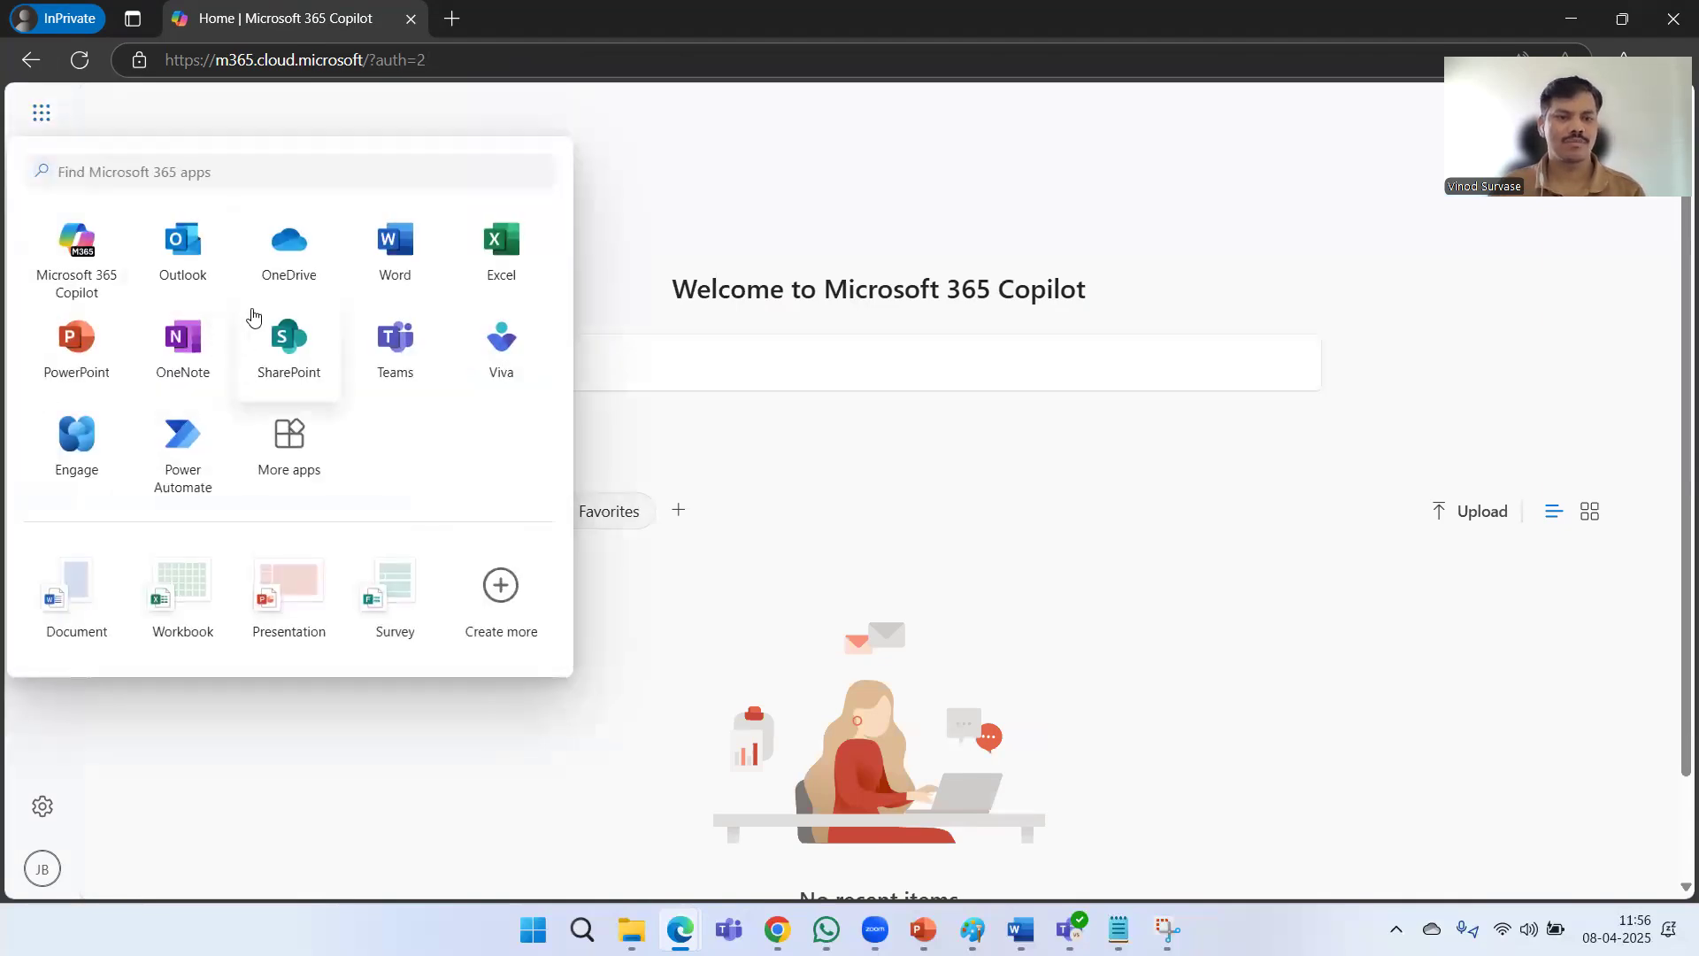
{"action": "left_click", "coordinate": [287, 441]}
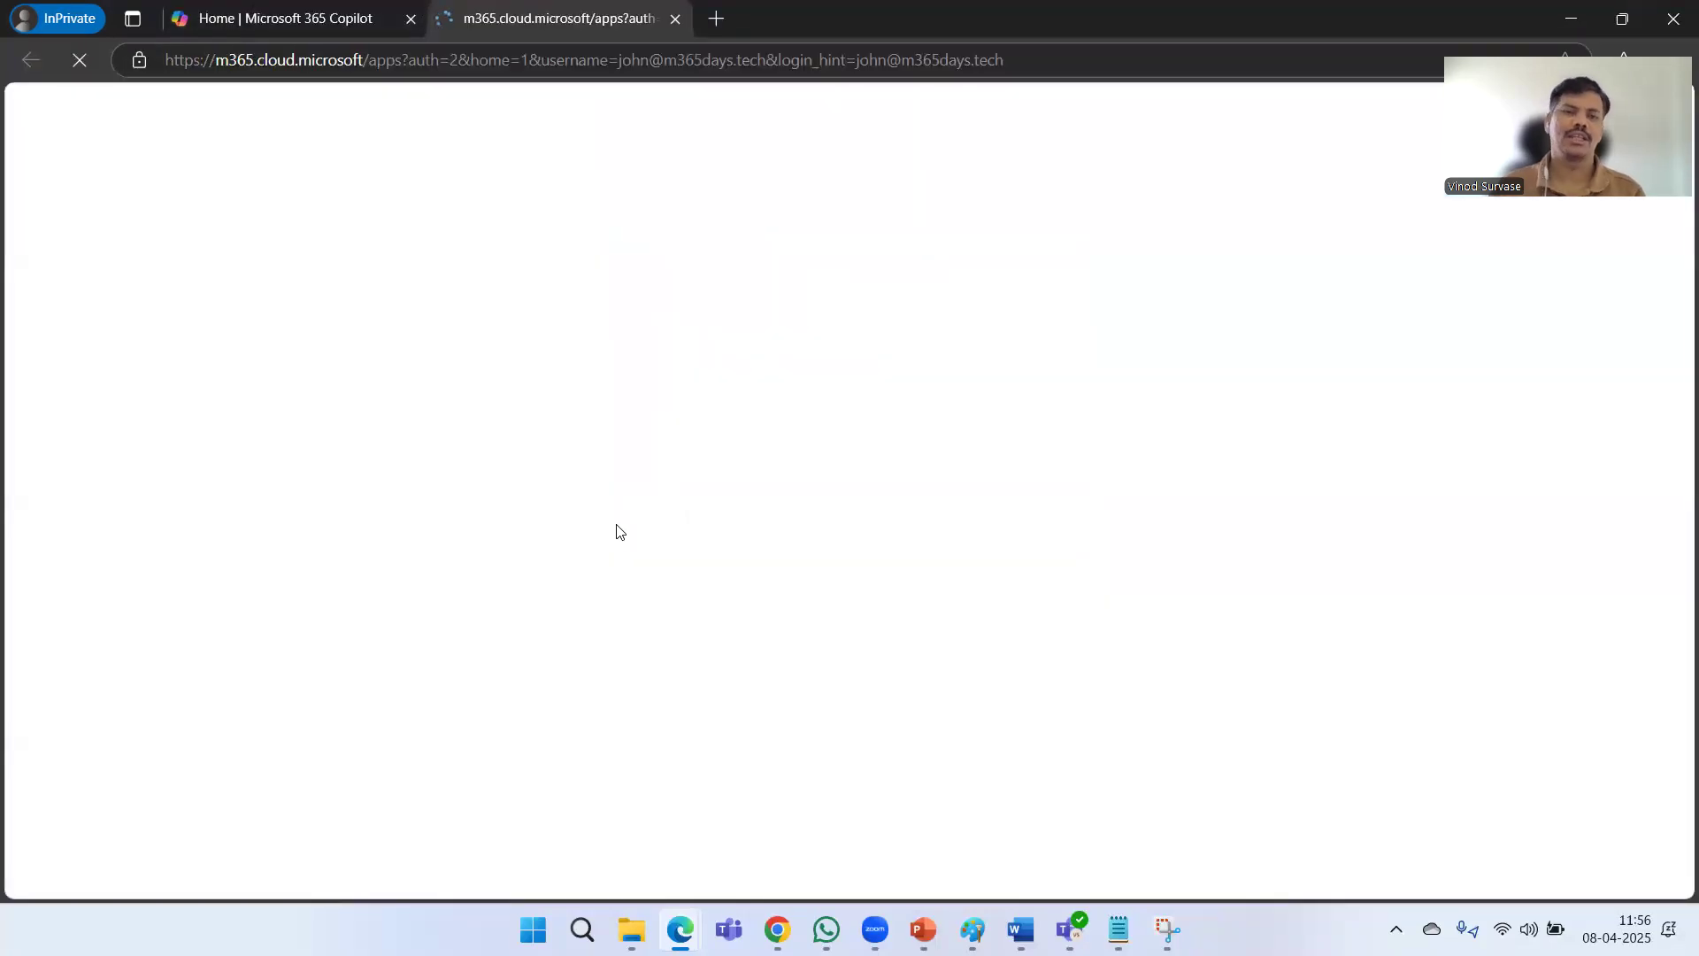
{"action": "left_click", "coordinate": [289, 17]}
{"action": "left_click", "coordinate": [43, 122]}
{"action": "left_click", "coordinate": [242, 381]}
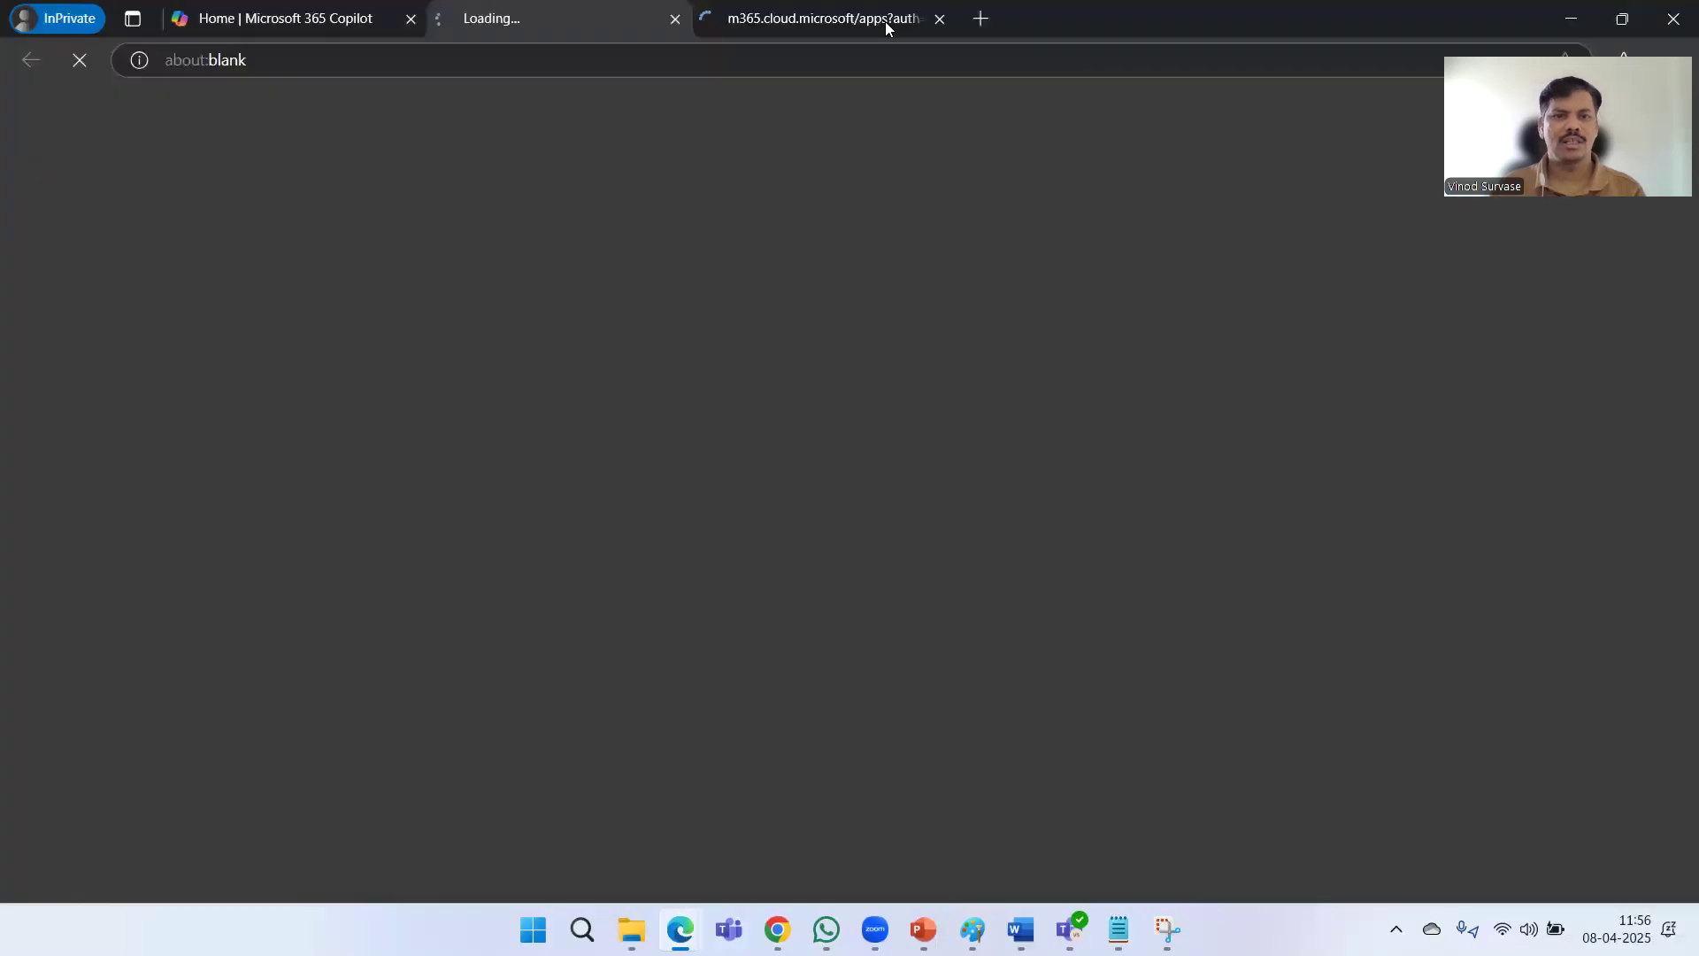
{"action": "left_click", "coordinate": [885, 22]}
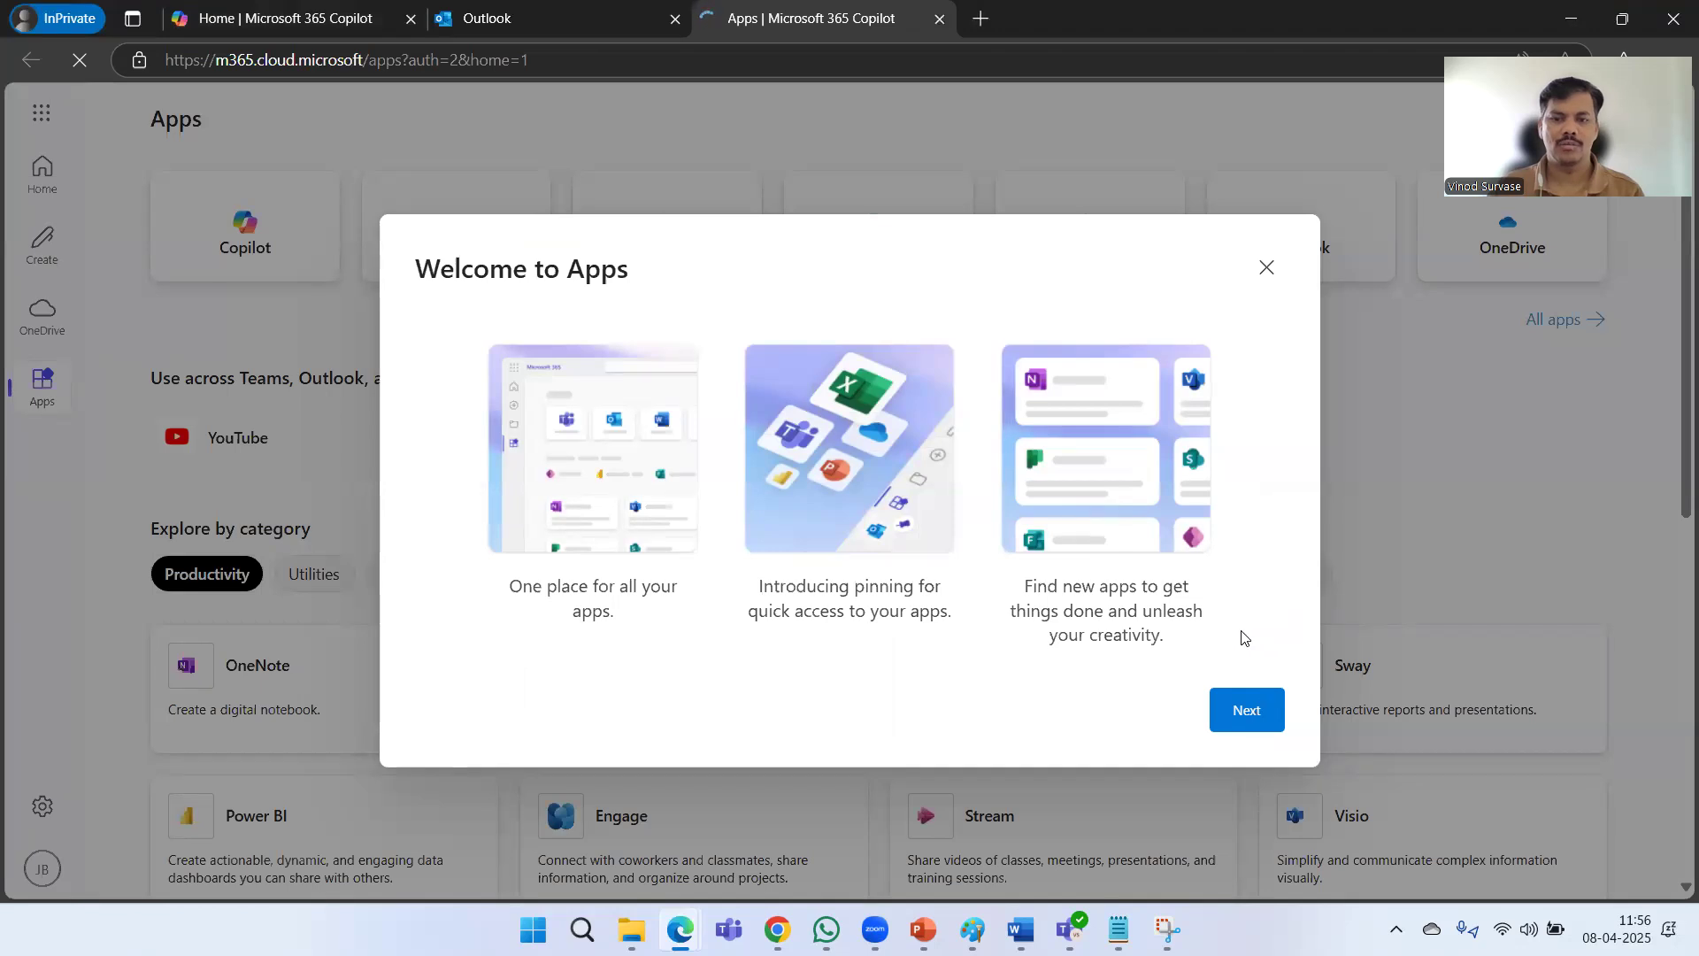
Dismiss the Apps welcome dialog, open Copilot, and add Copilot Chat to the test user's Microsoft 365 apps.
{"action": "left_click", "coordinate": [1236, 707]}
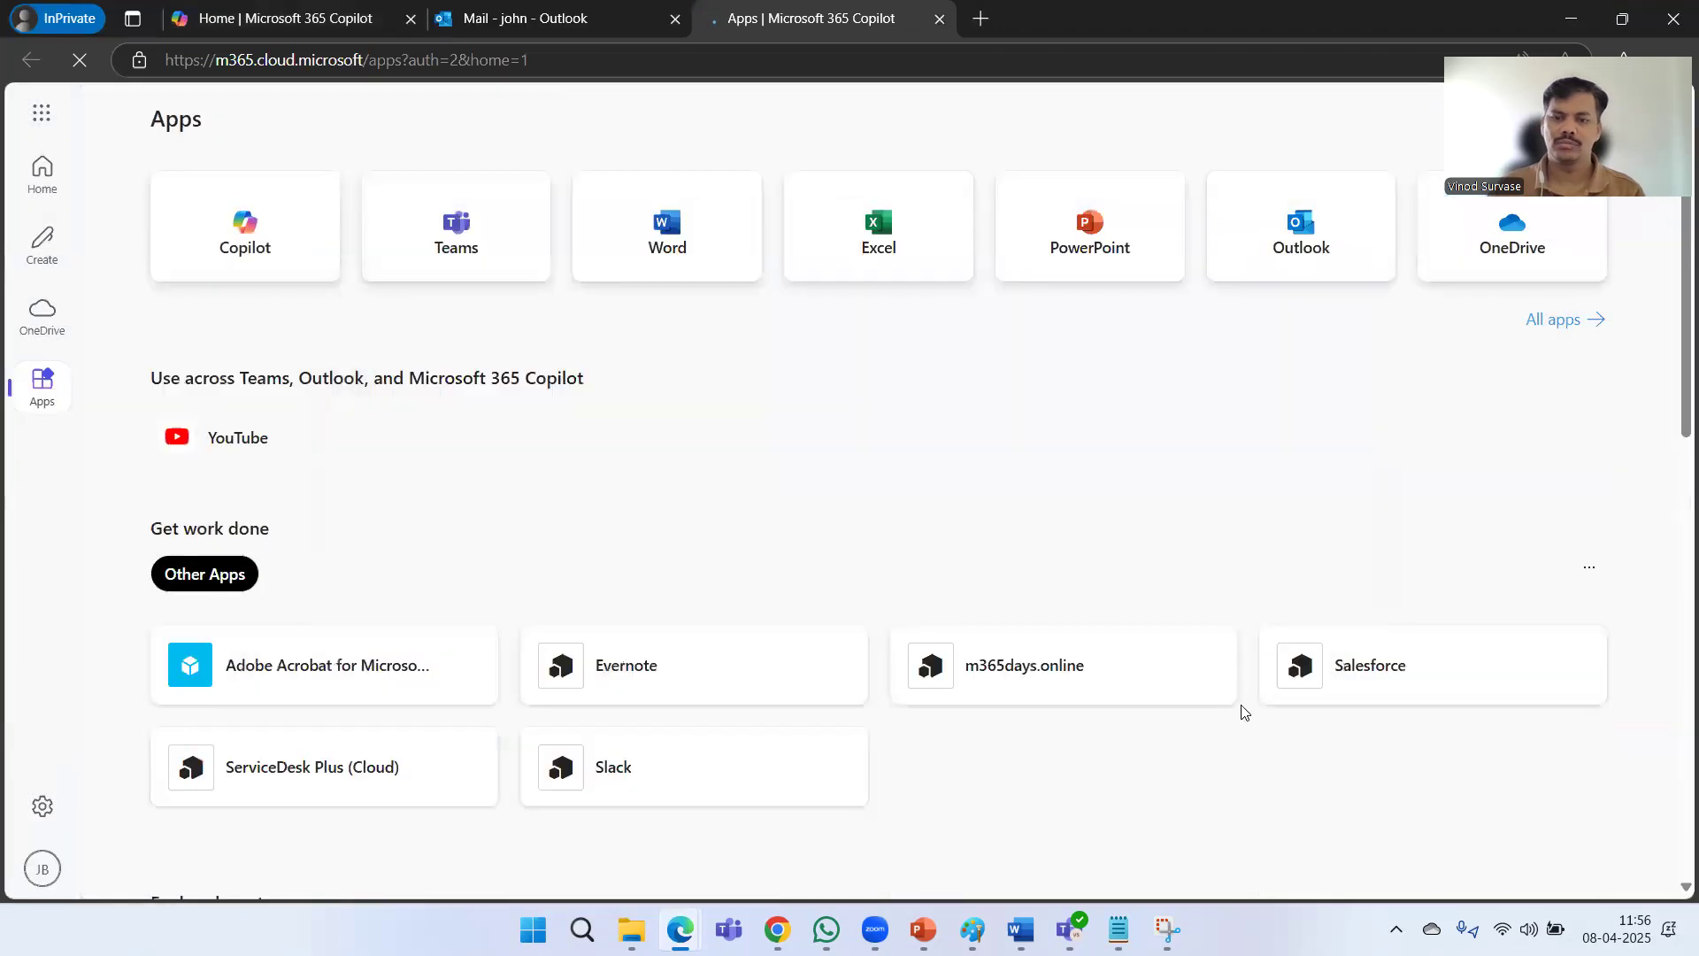
{"action": "left_click", "coordinate": [243, 237]}
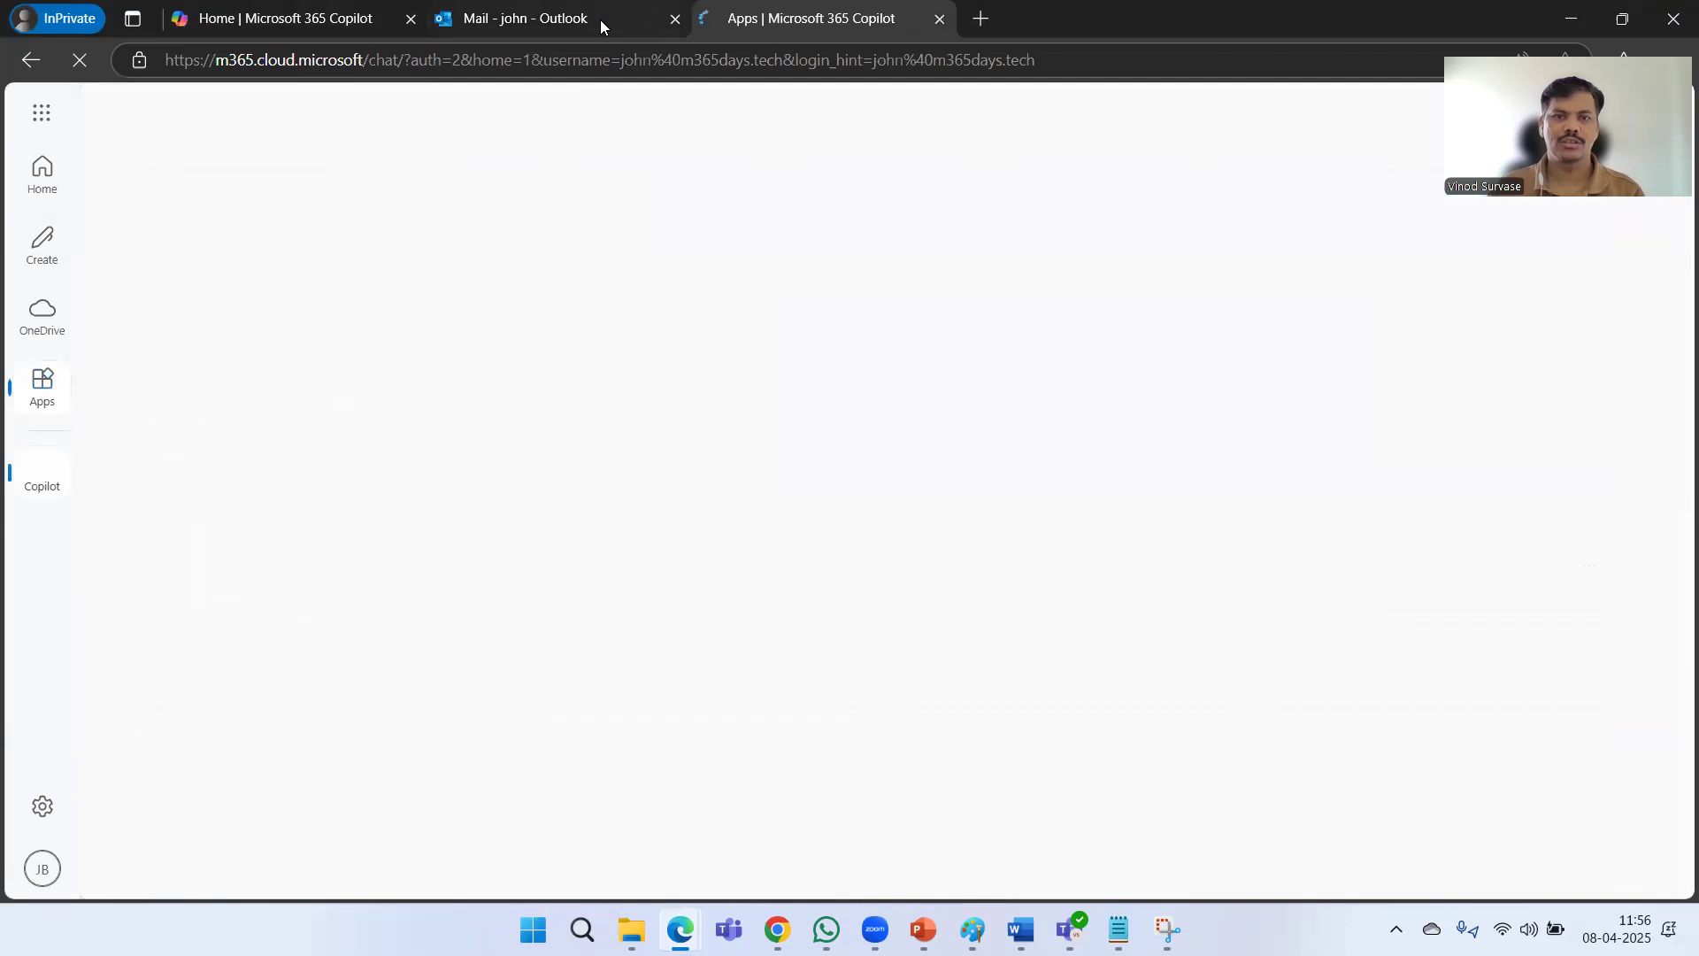
{"action": "left_click", "coordinate": [561, 20]}
{"action": "left_click", "coordinate": [788, 20]}
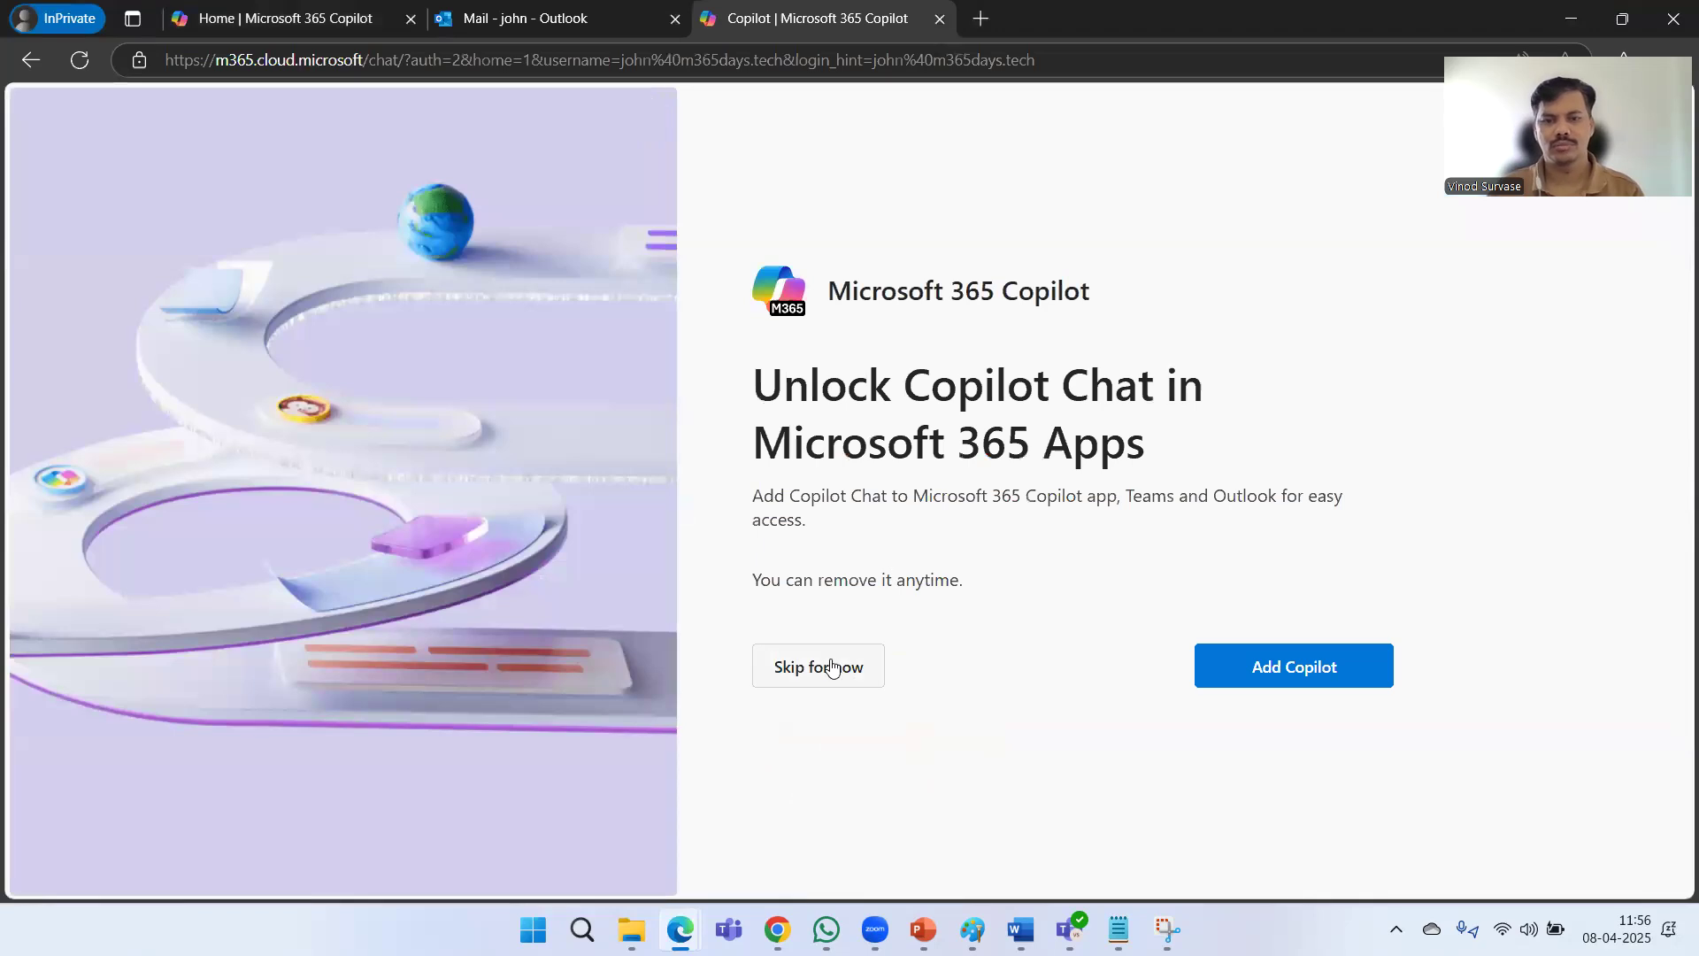
{"action": "left_click", "coordinate": [1290, 678]}
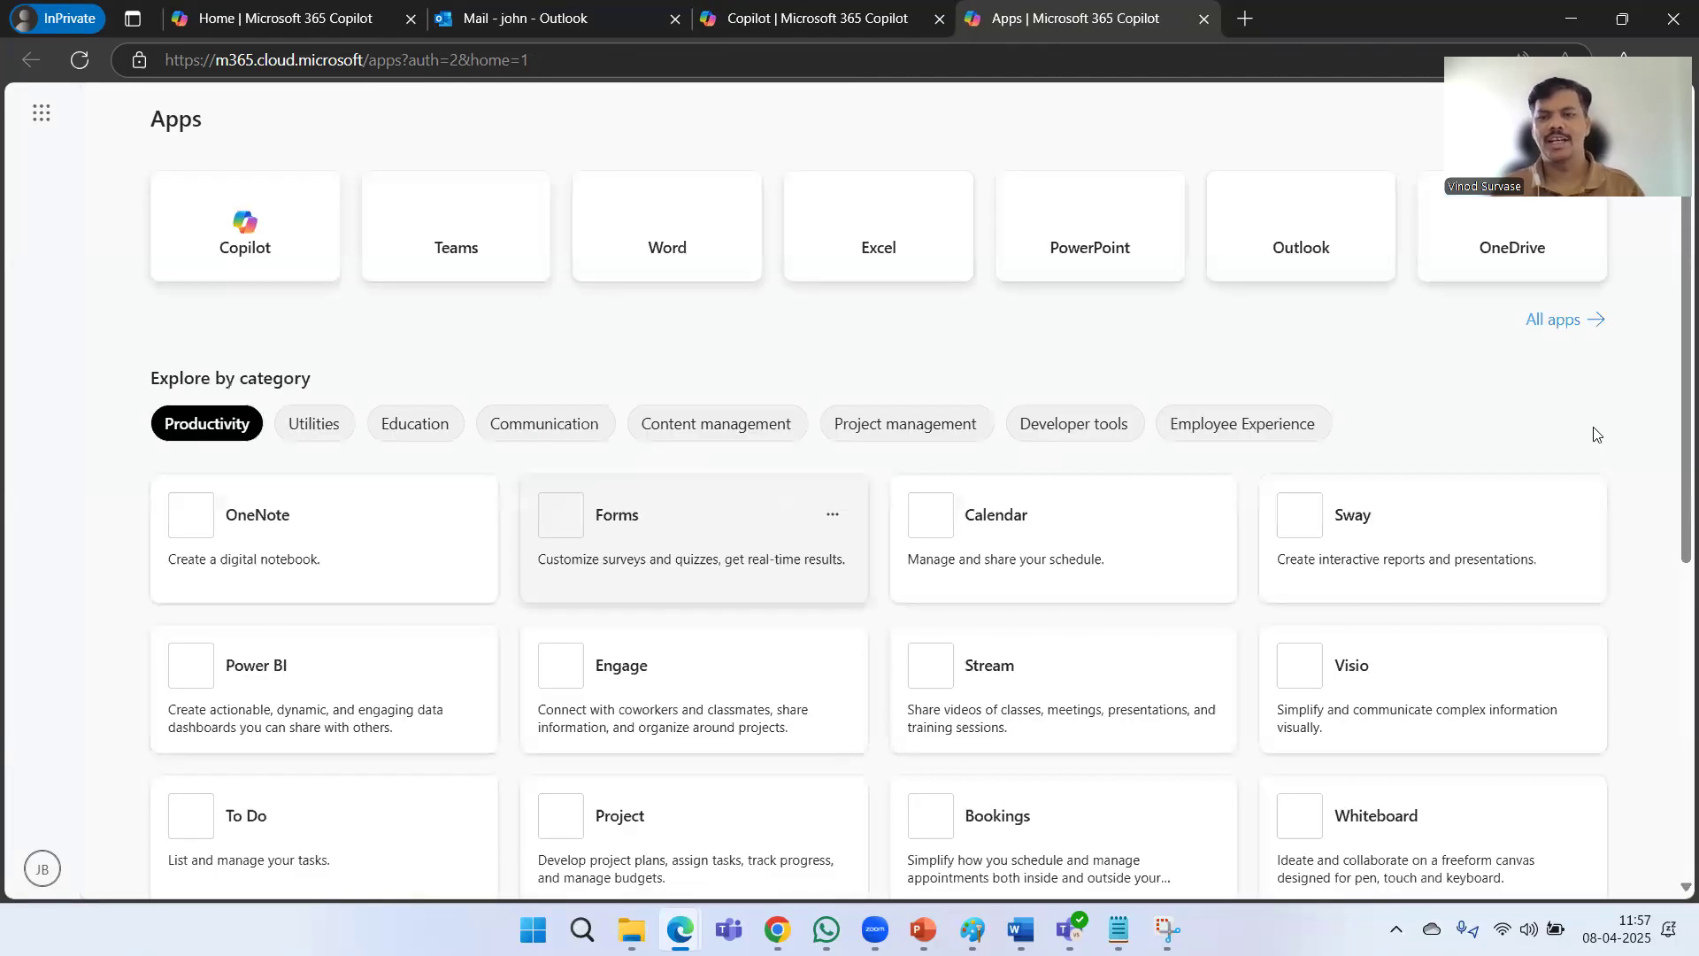
Test access to Salesforce from the Apps page, close its tab, and launch ServiceDesk Plus (Cloud).
{"action": "scroll", "coordinate": [1634, 547], "scroll_direction": "down", "scroll_amount": 8}
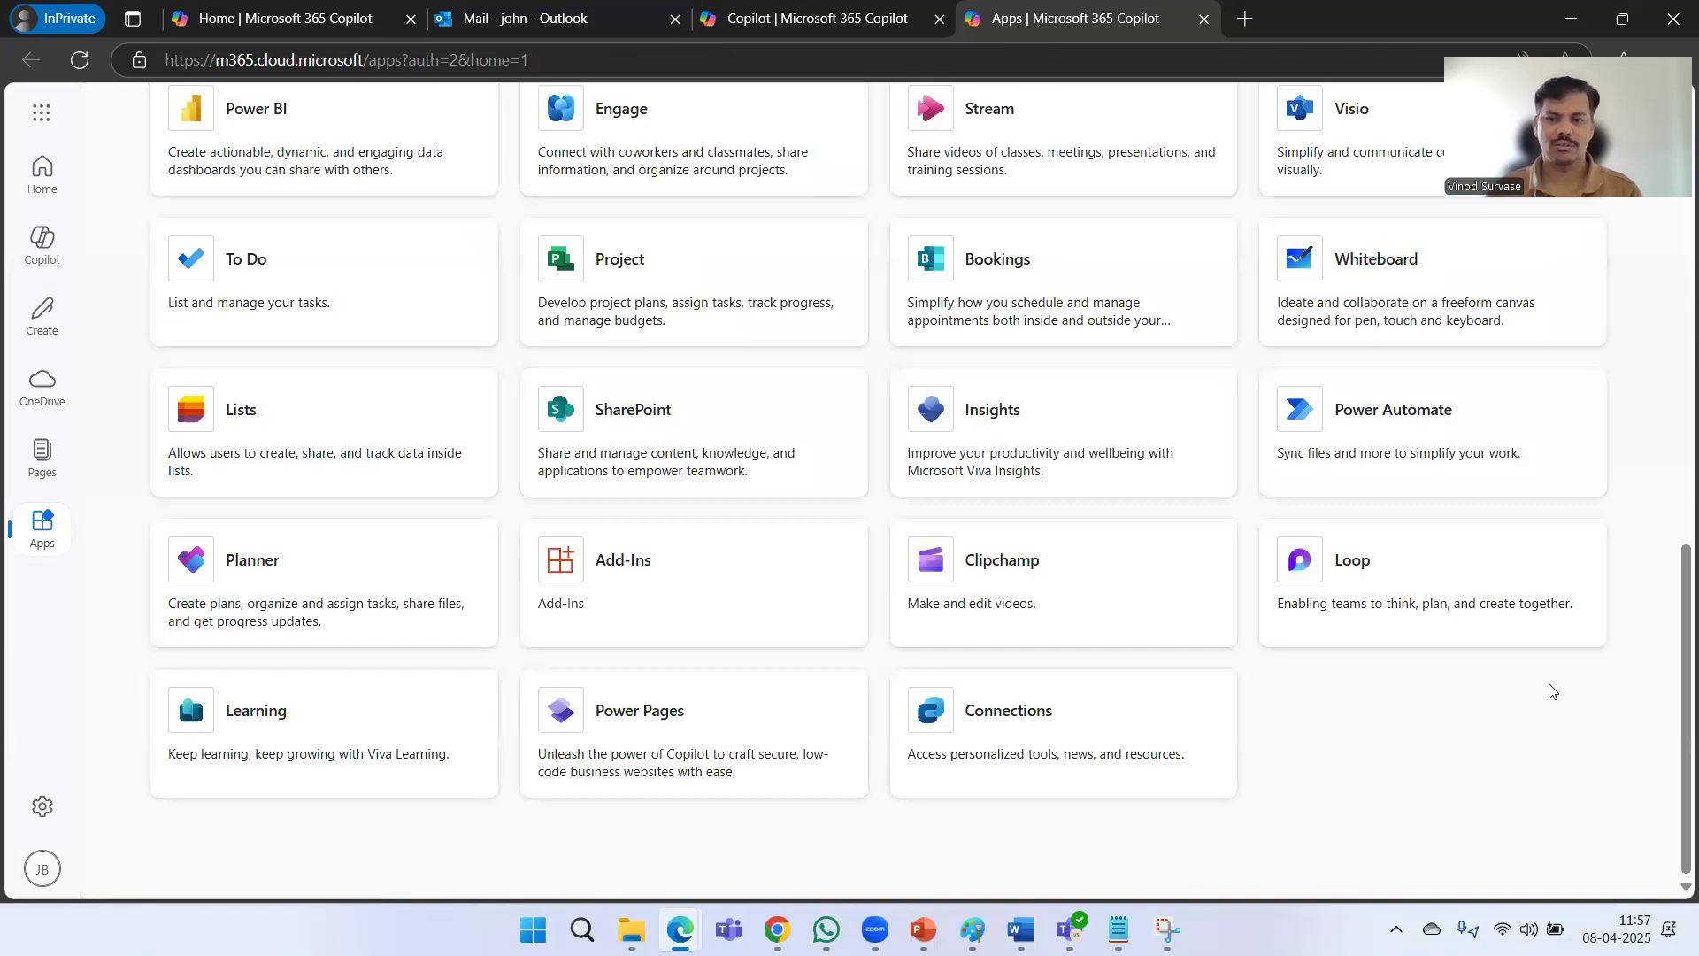
{"action": "scroll", "coordinate": [1637, 602], "scroll_direction": "up", "scroll_amount": 10}
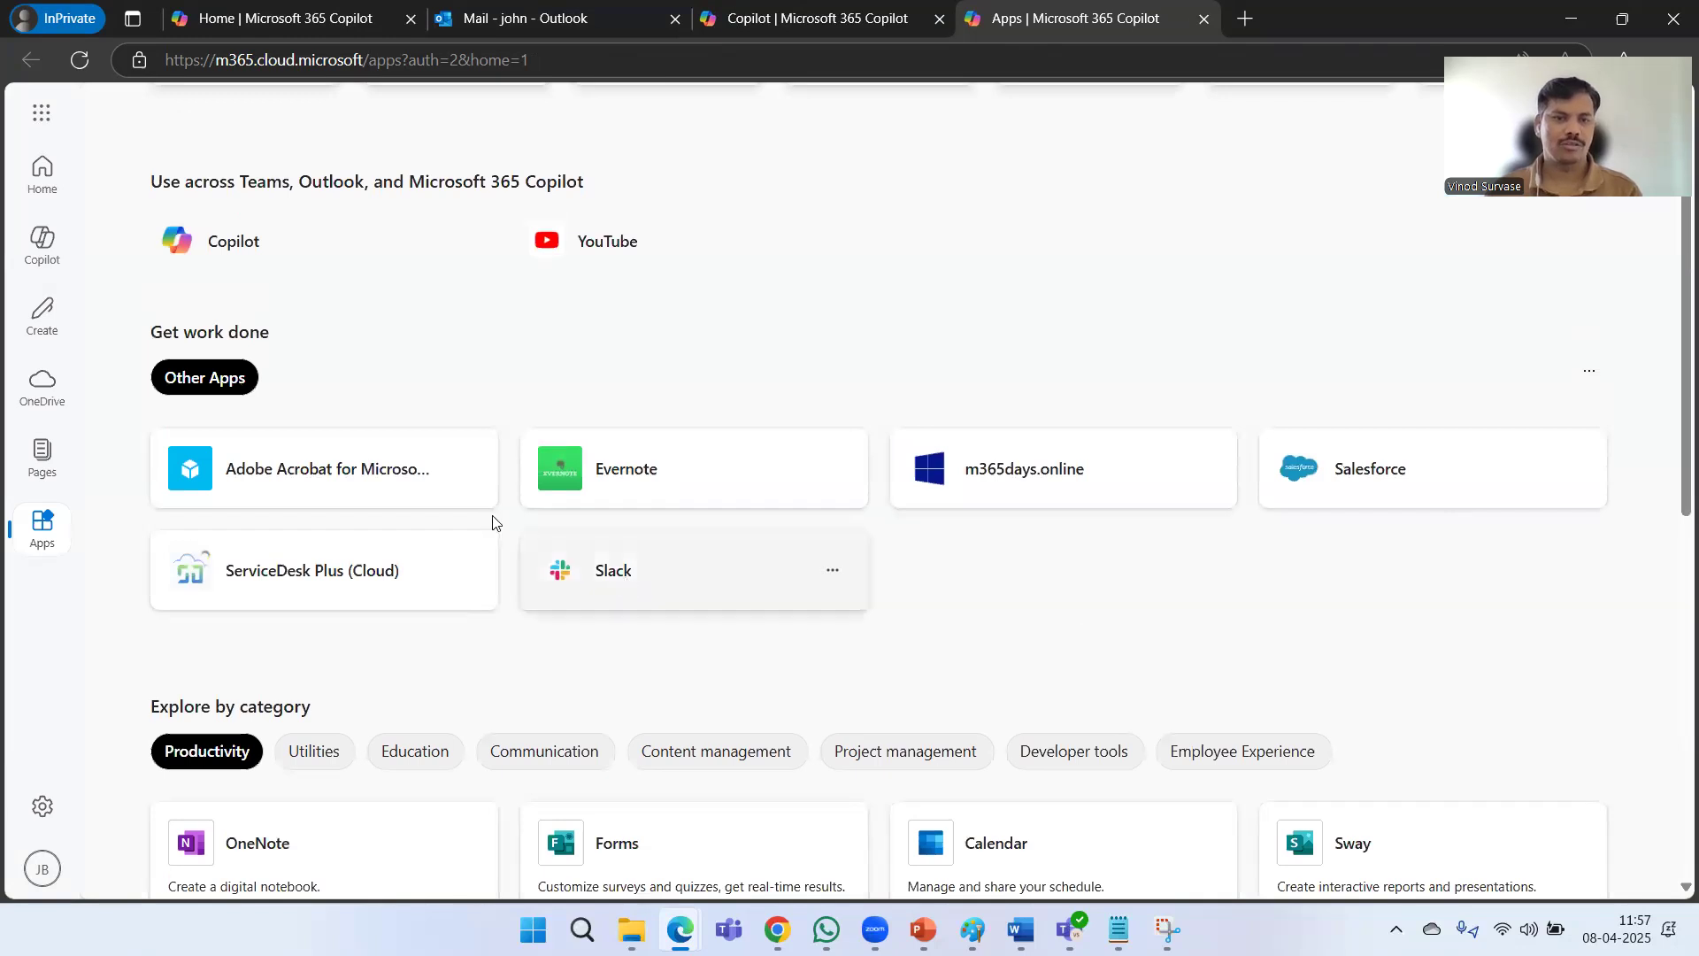
{"action": "left_click", "coordinate": [615, 482]}
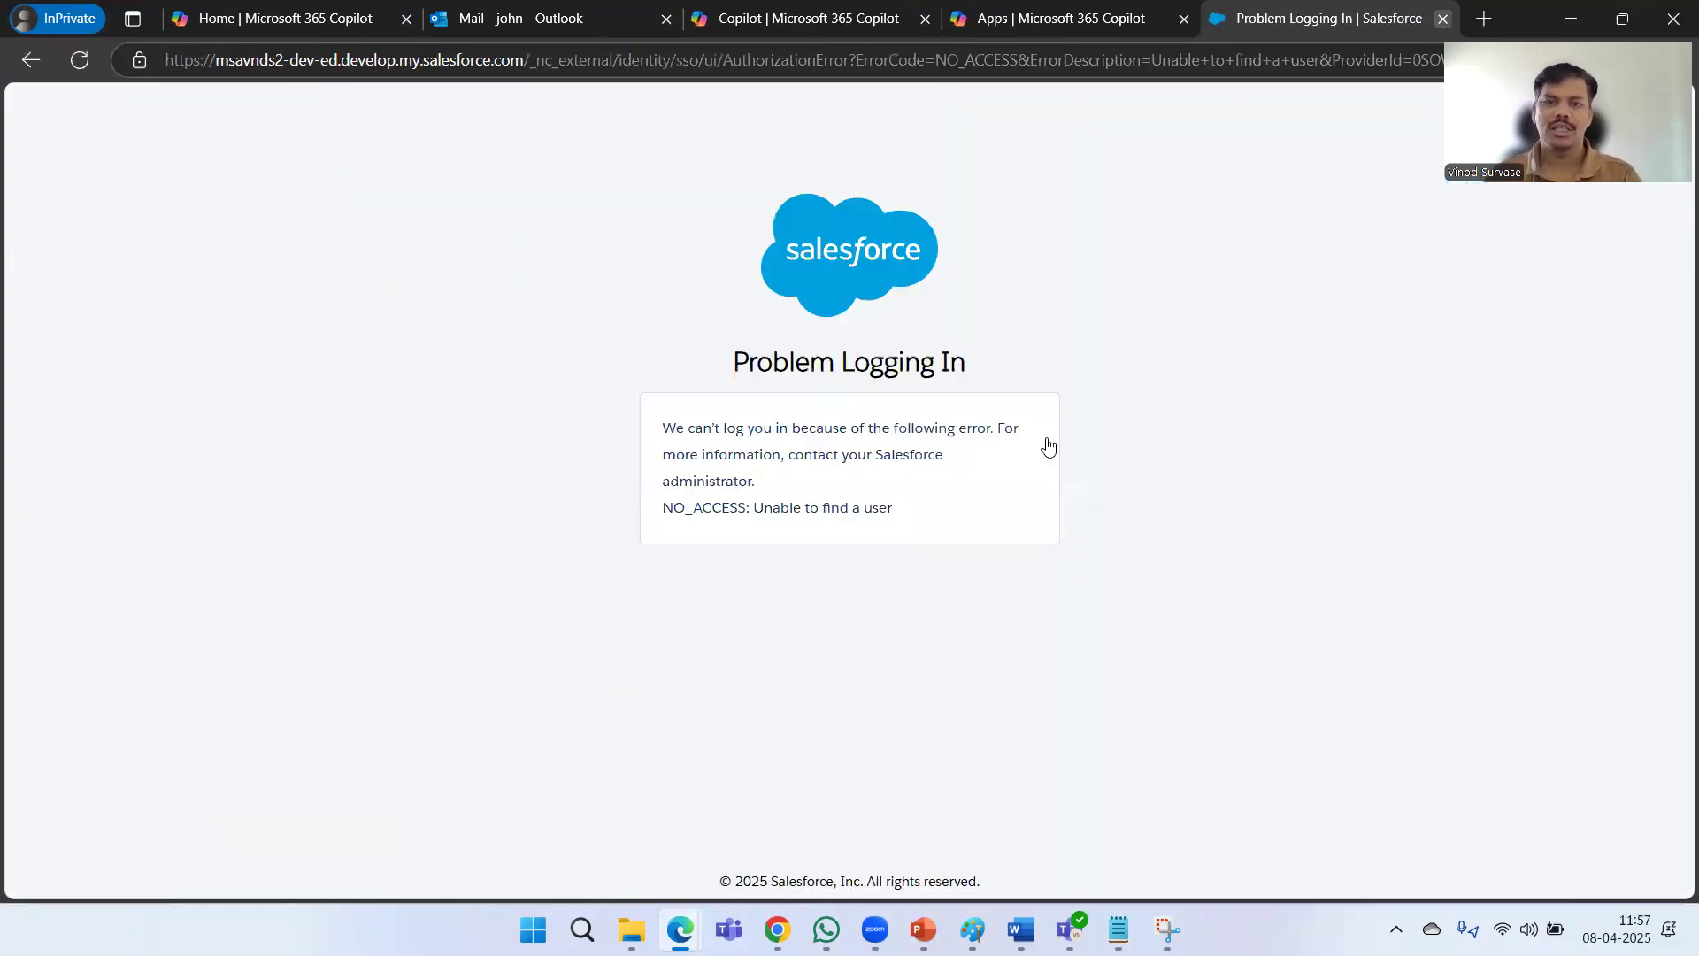
{"action": "key", "text": "ctrl+w"}
{"action": "left_click", "coordinate": [322, 591]}
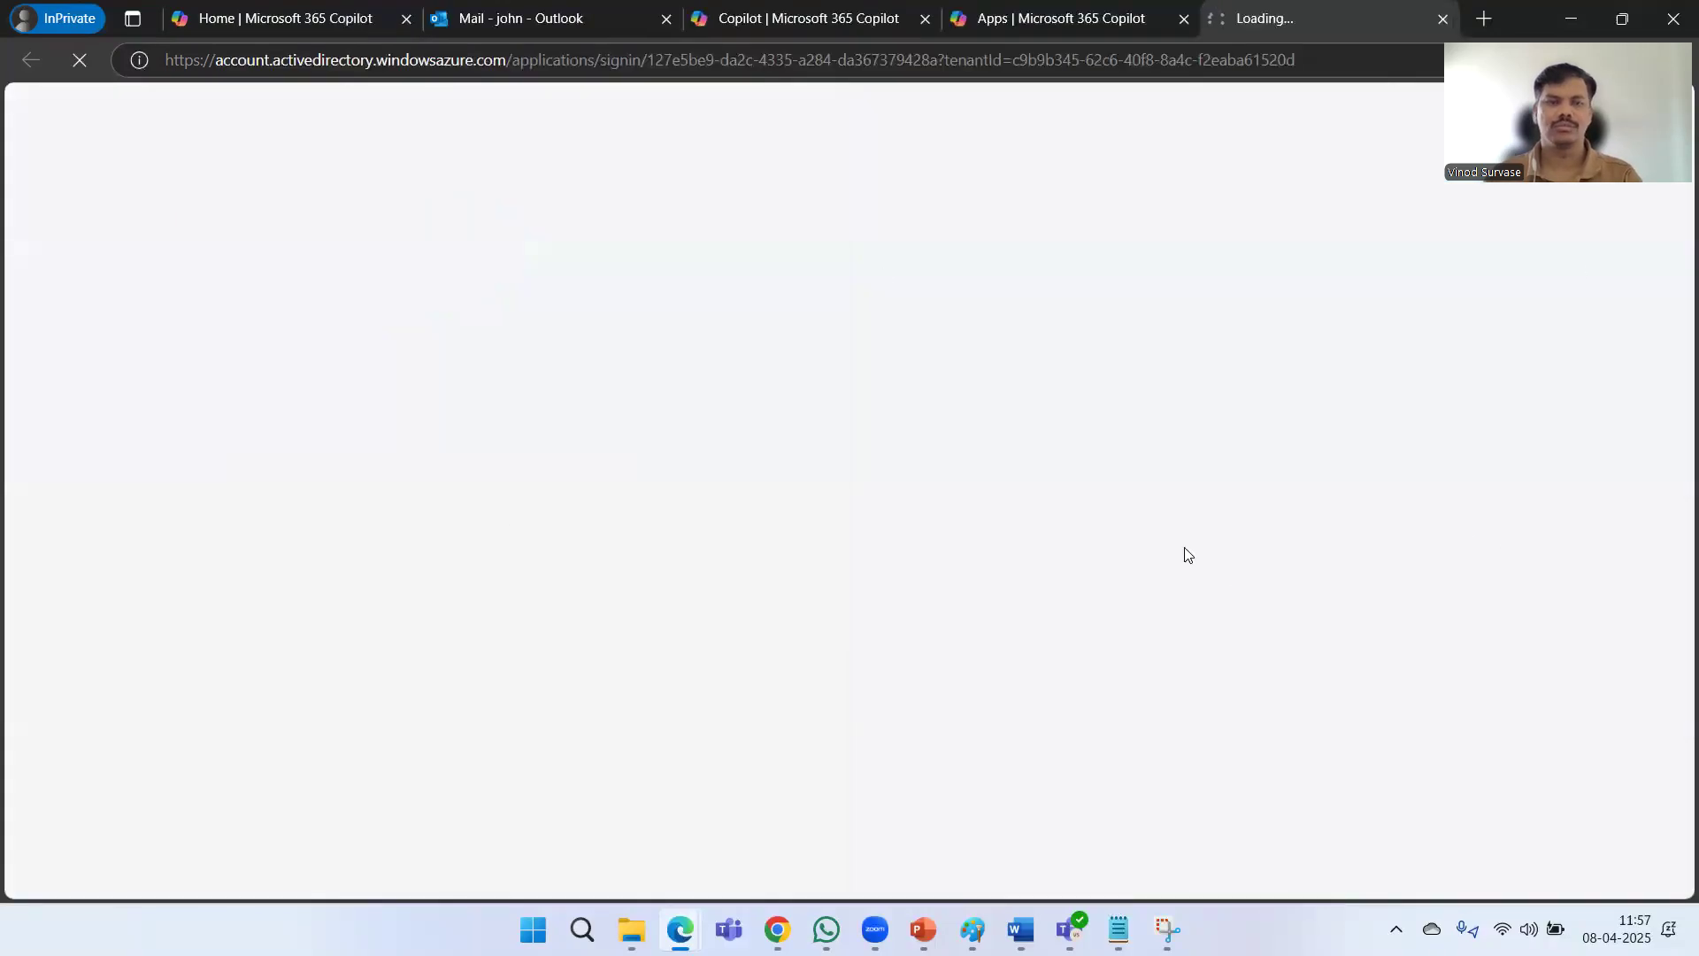
Open YouTube from the Apps page while ServiceDesk Plus loads, and return to the Microsoft 365 Home page.
{"action": "left_click", "coordinate": [1039, 16]}
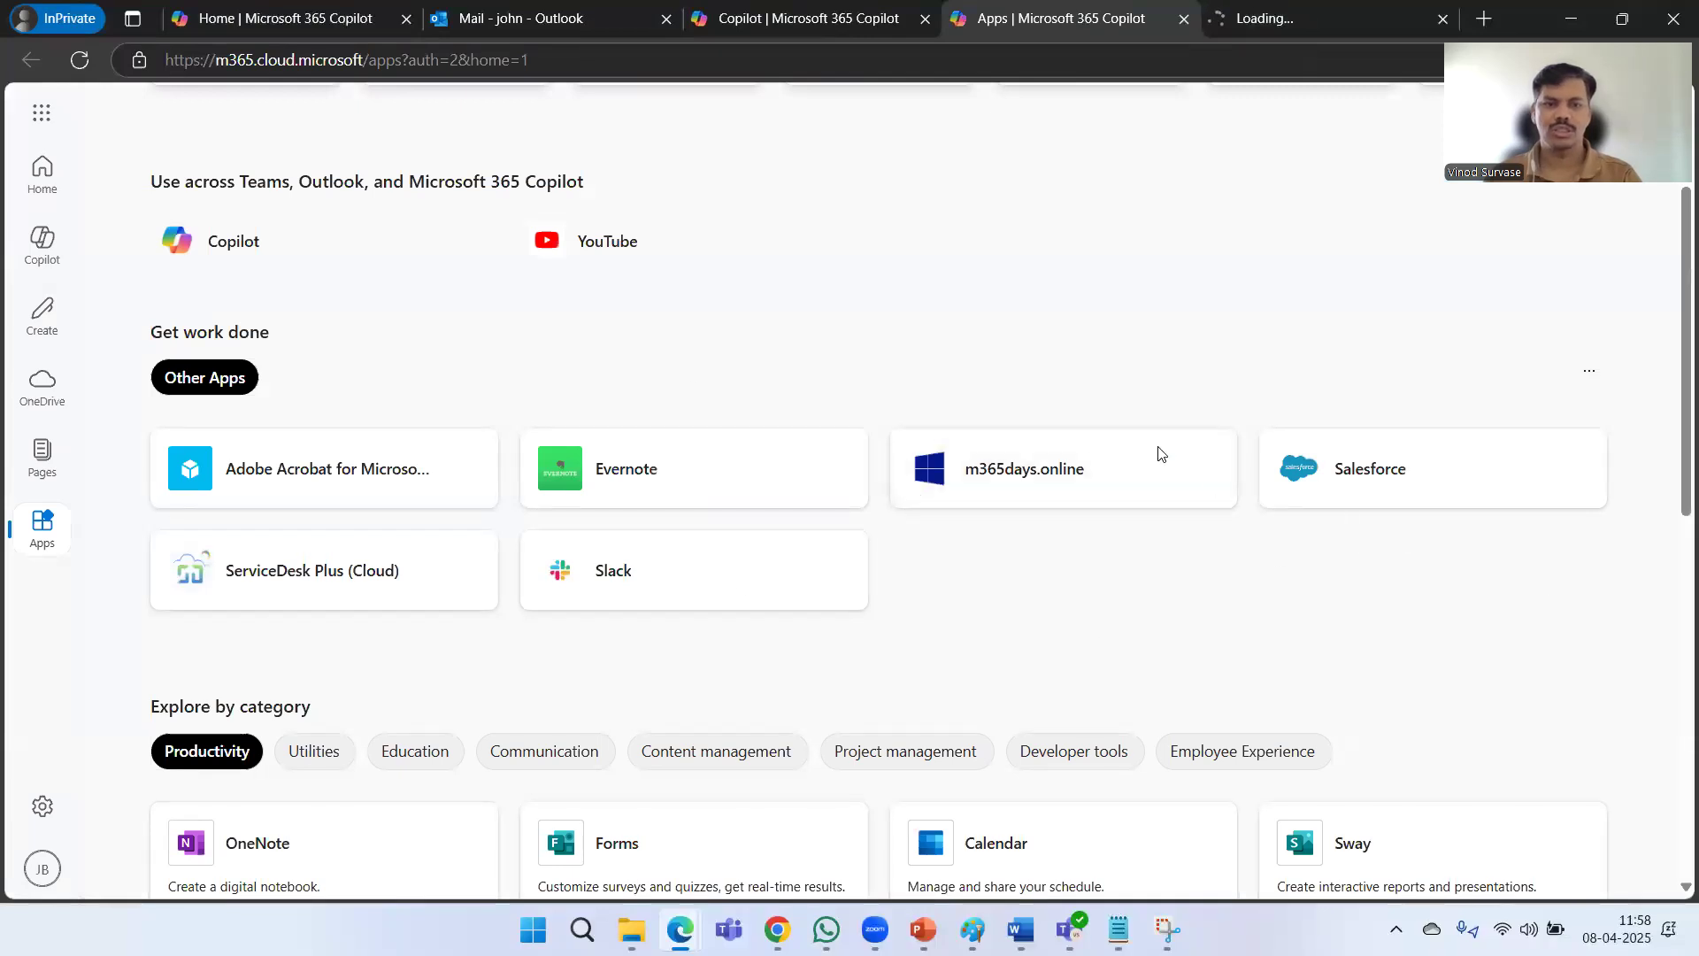
{"action": "scroll", "coordinate": [1100, 379], "scroll_direction": "up", "scroll_amount": 2}
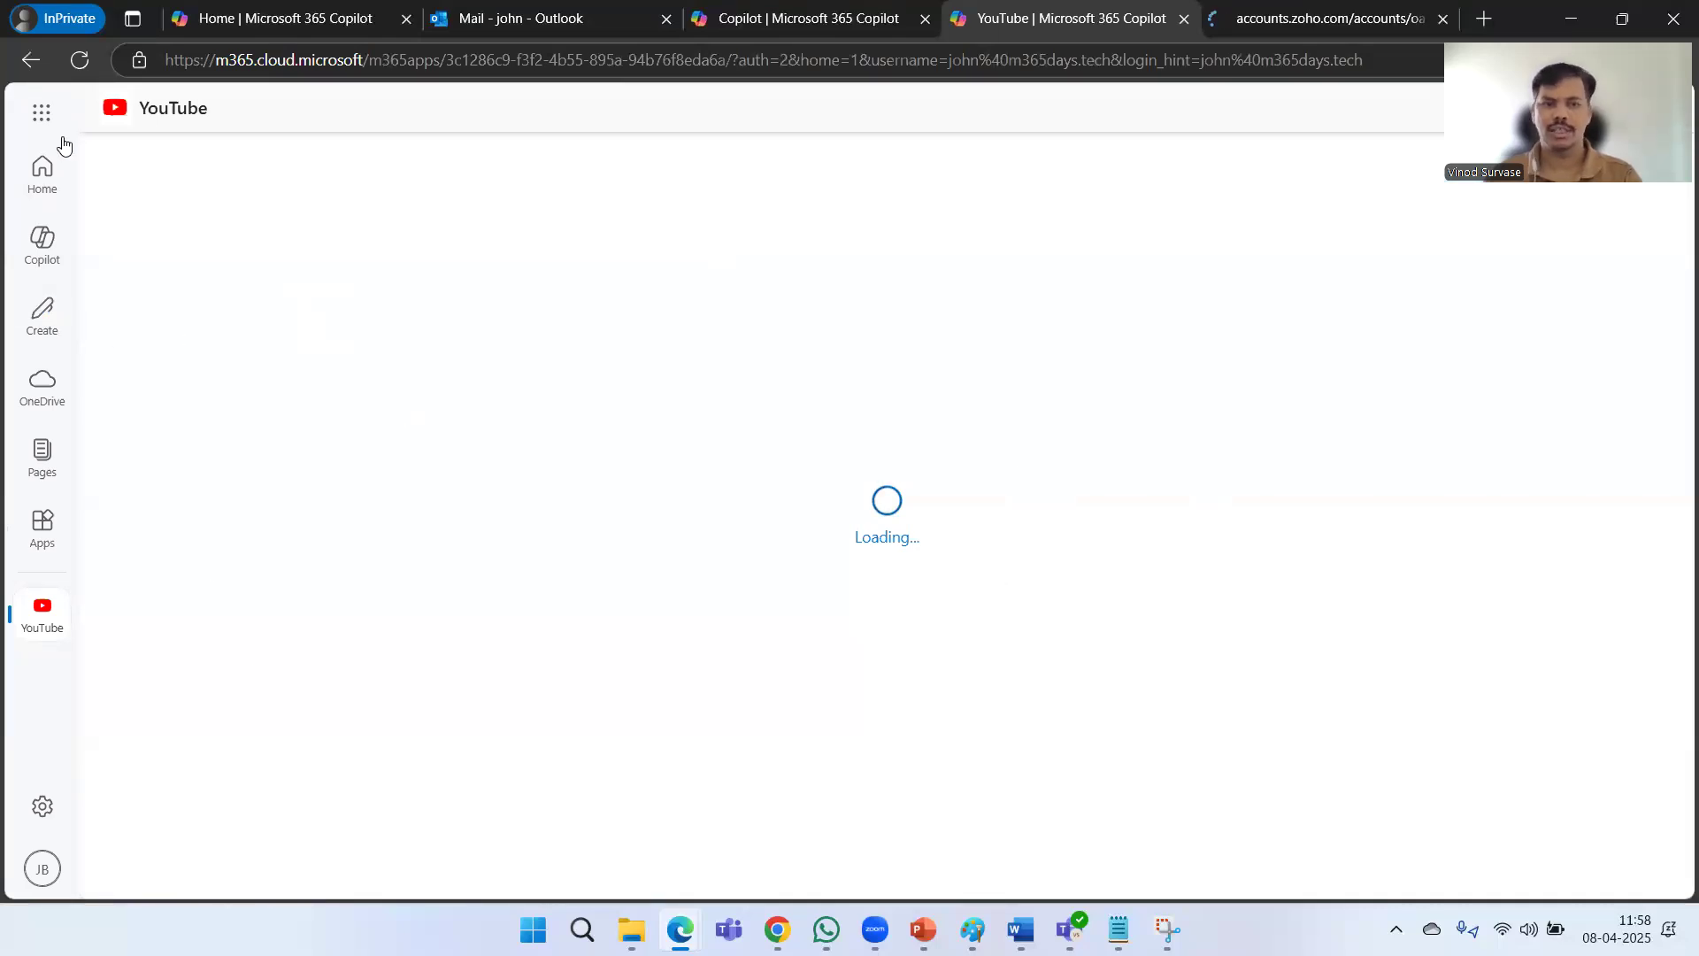
{"action": "left_click", "coordinate": [46, 177]}
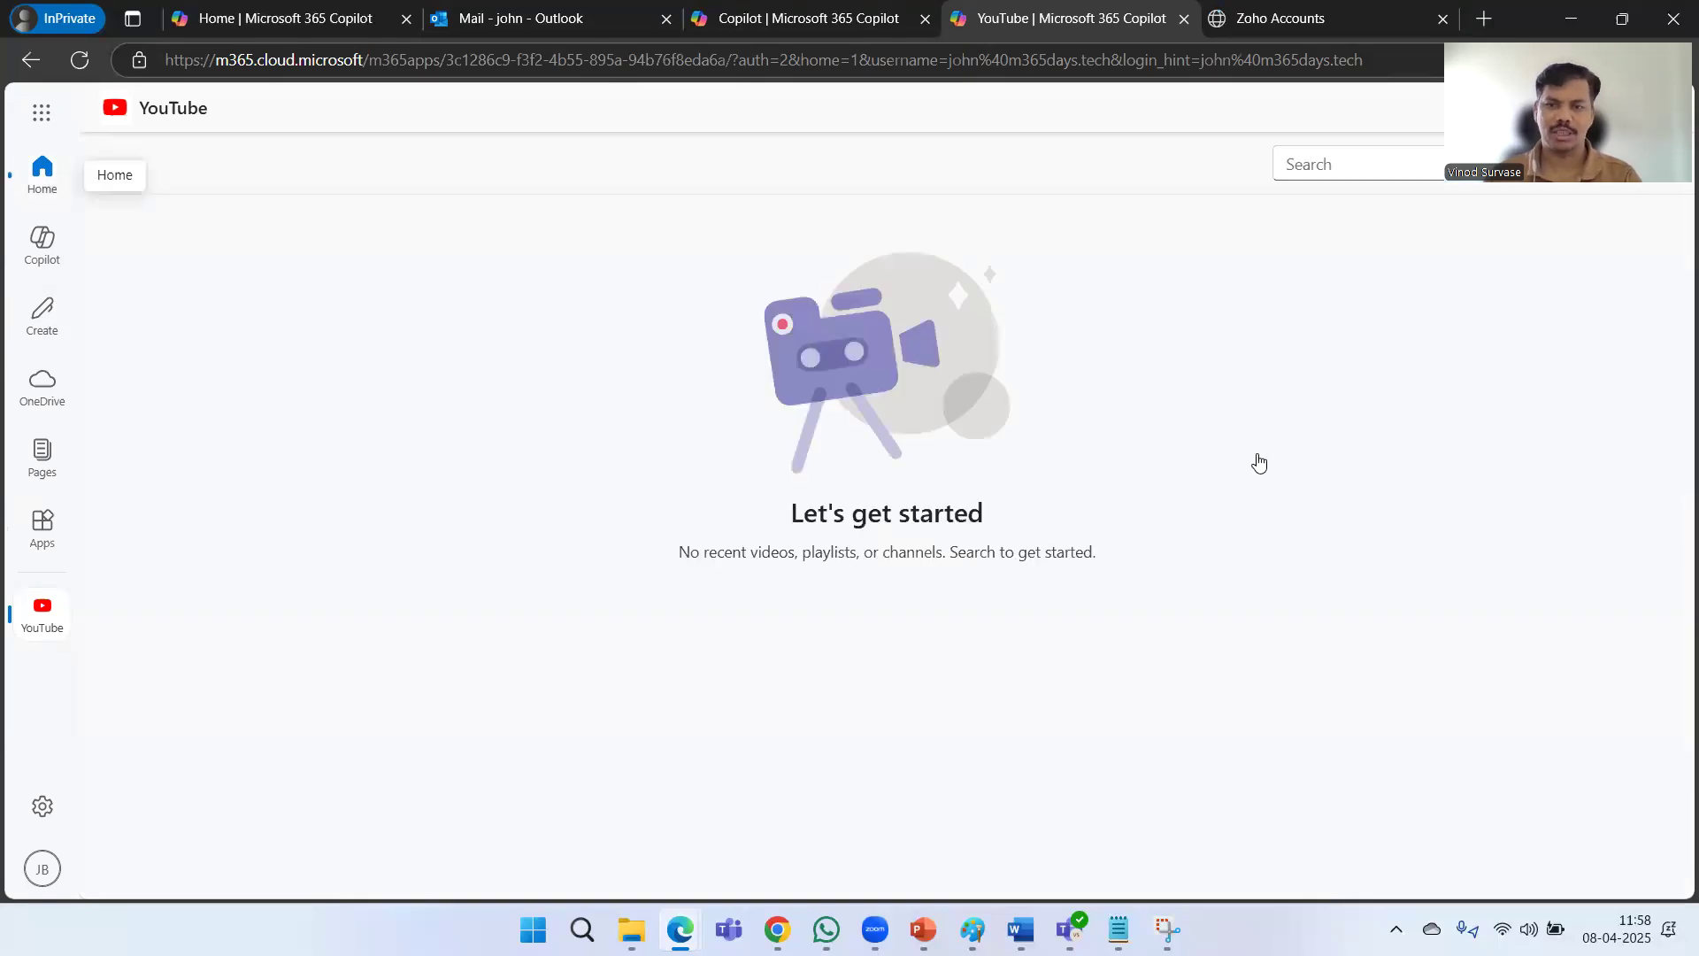
View the Zoho account page opened for ServiceDesk Plus, and bring up the app launcher on the Microsoft 365 Home page.
{"action": "key", "text": "ctrl+Tab"}
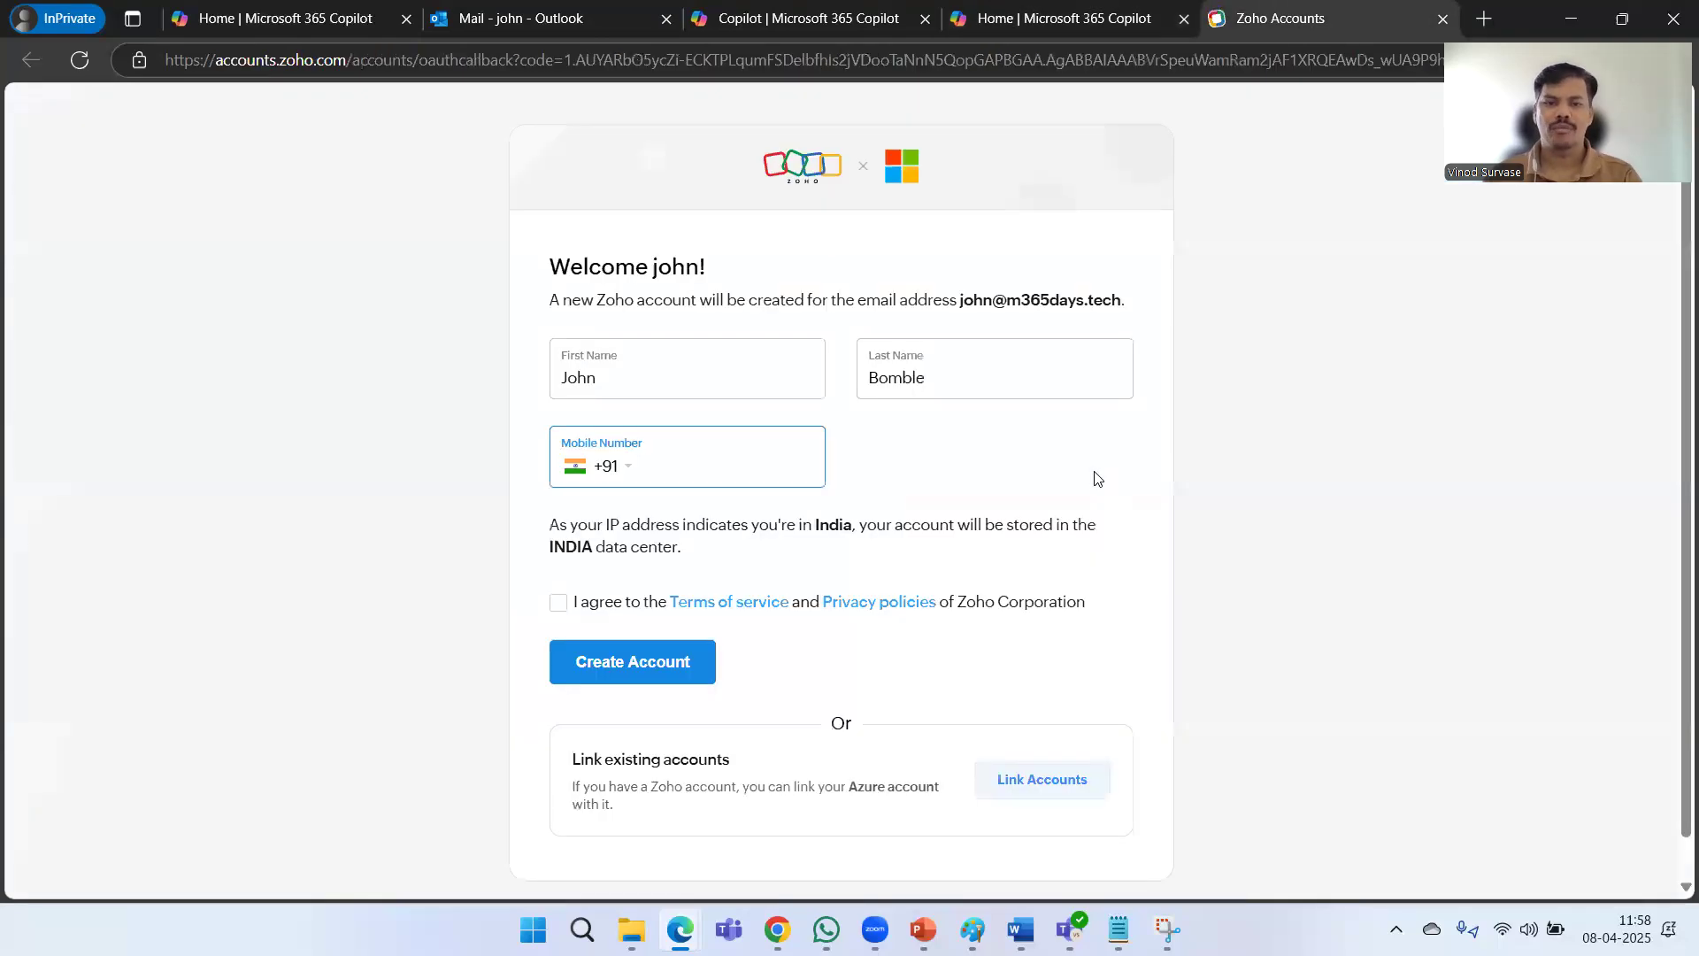
{"action": "scroll", "coordinate": [1100, 493], "scroll_direction": "down", "scroll_amount": 1}
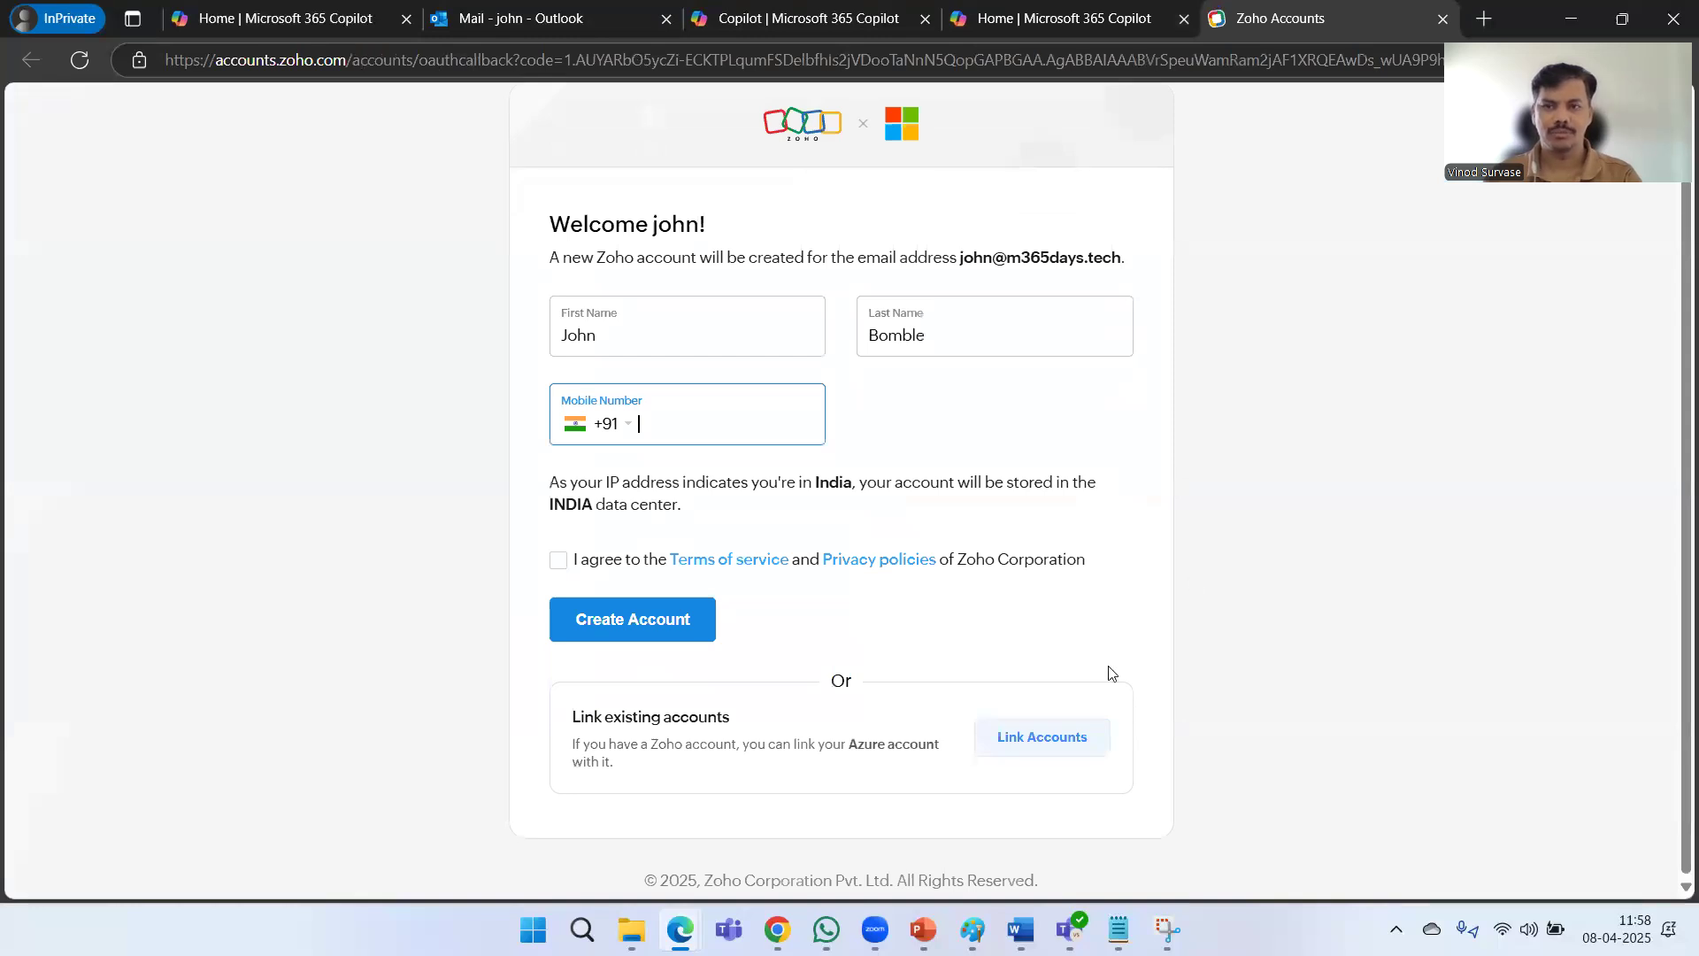
{"action": "key", "text": "ctrl+shift+Tab"}
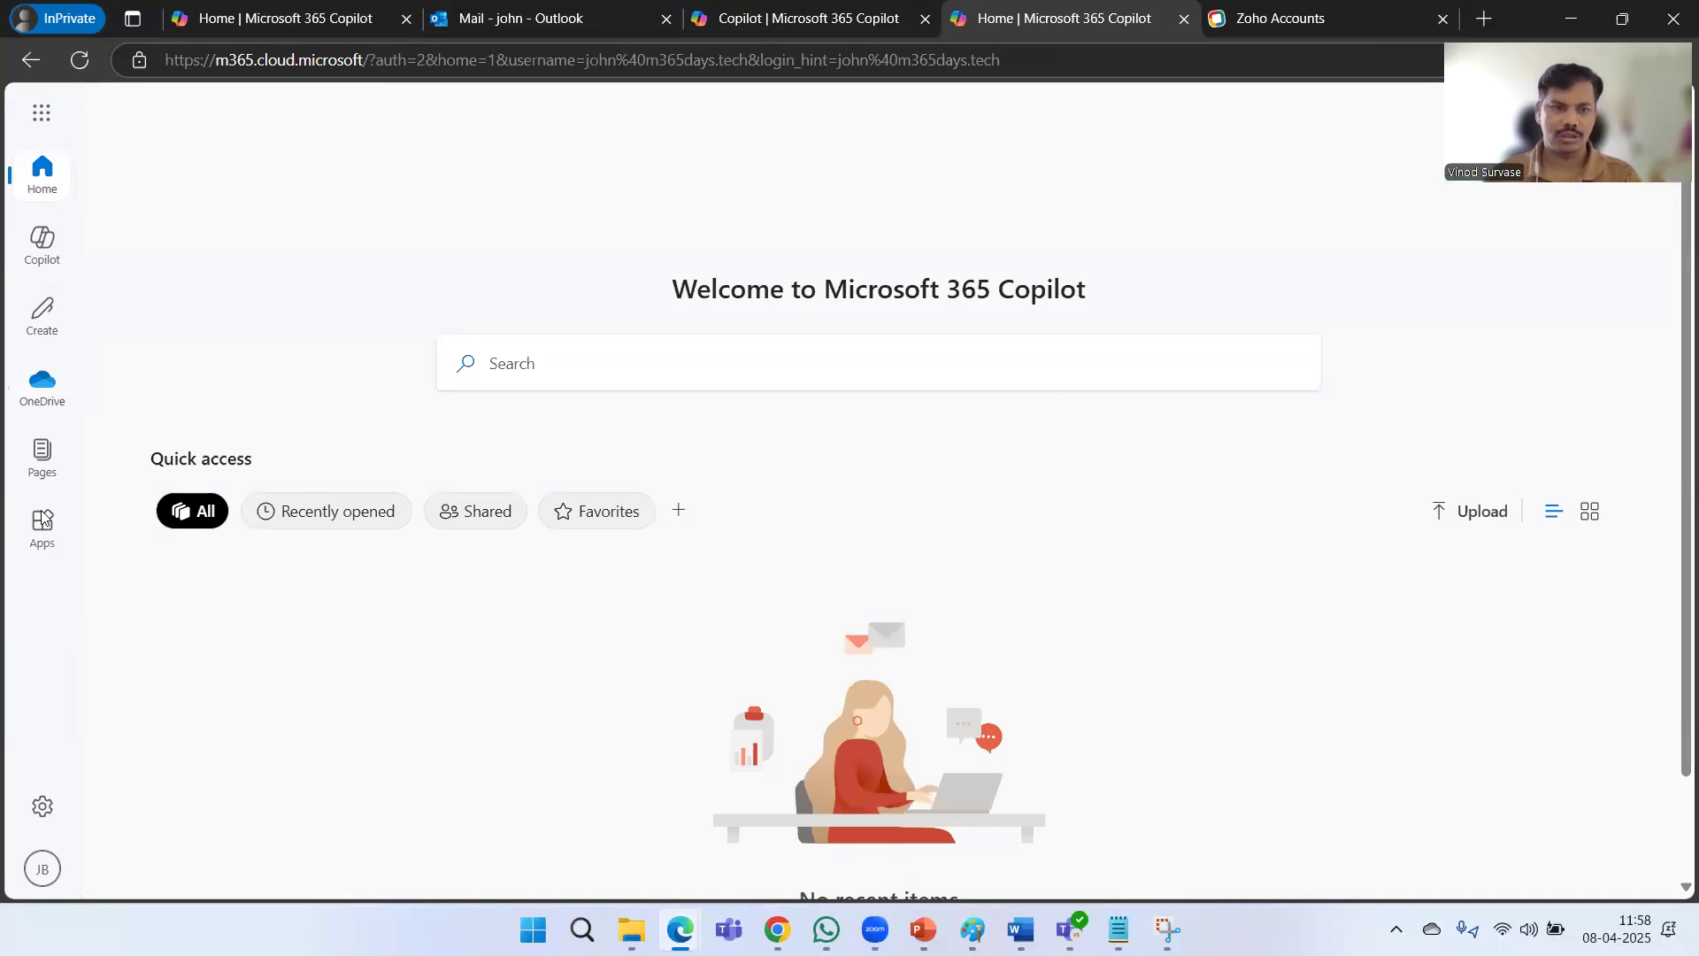
{"action": "left_click", "coordinate": [41, 113]}
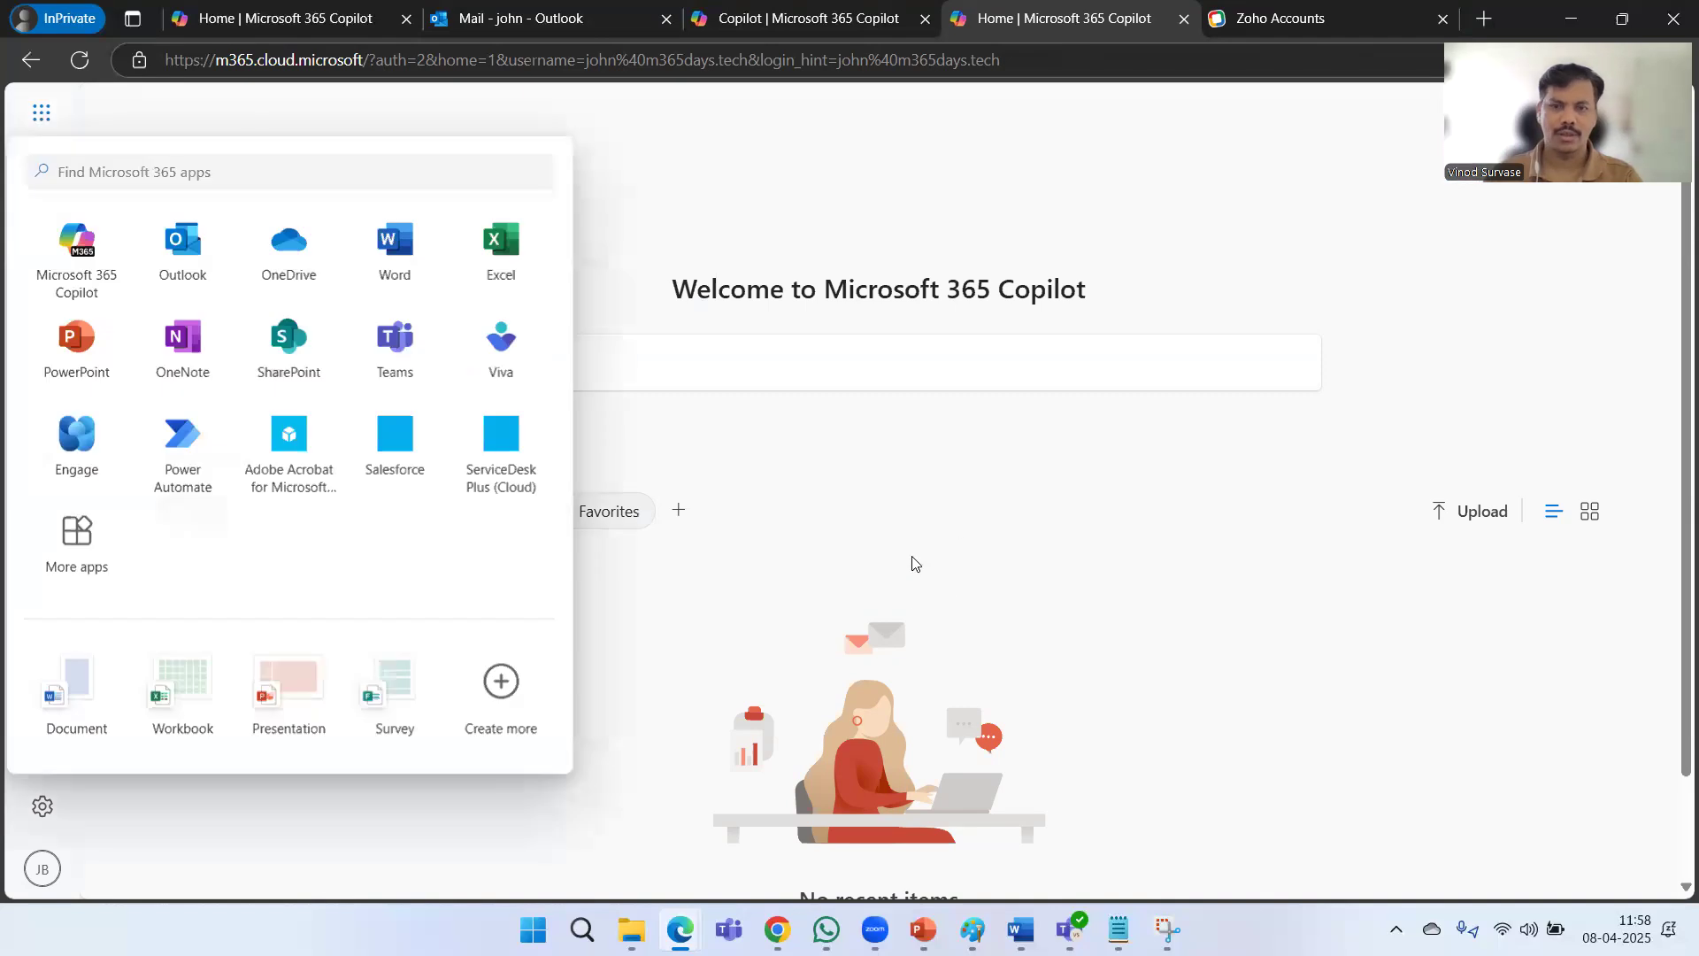
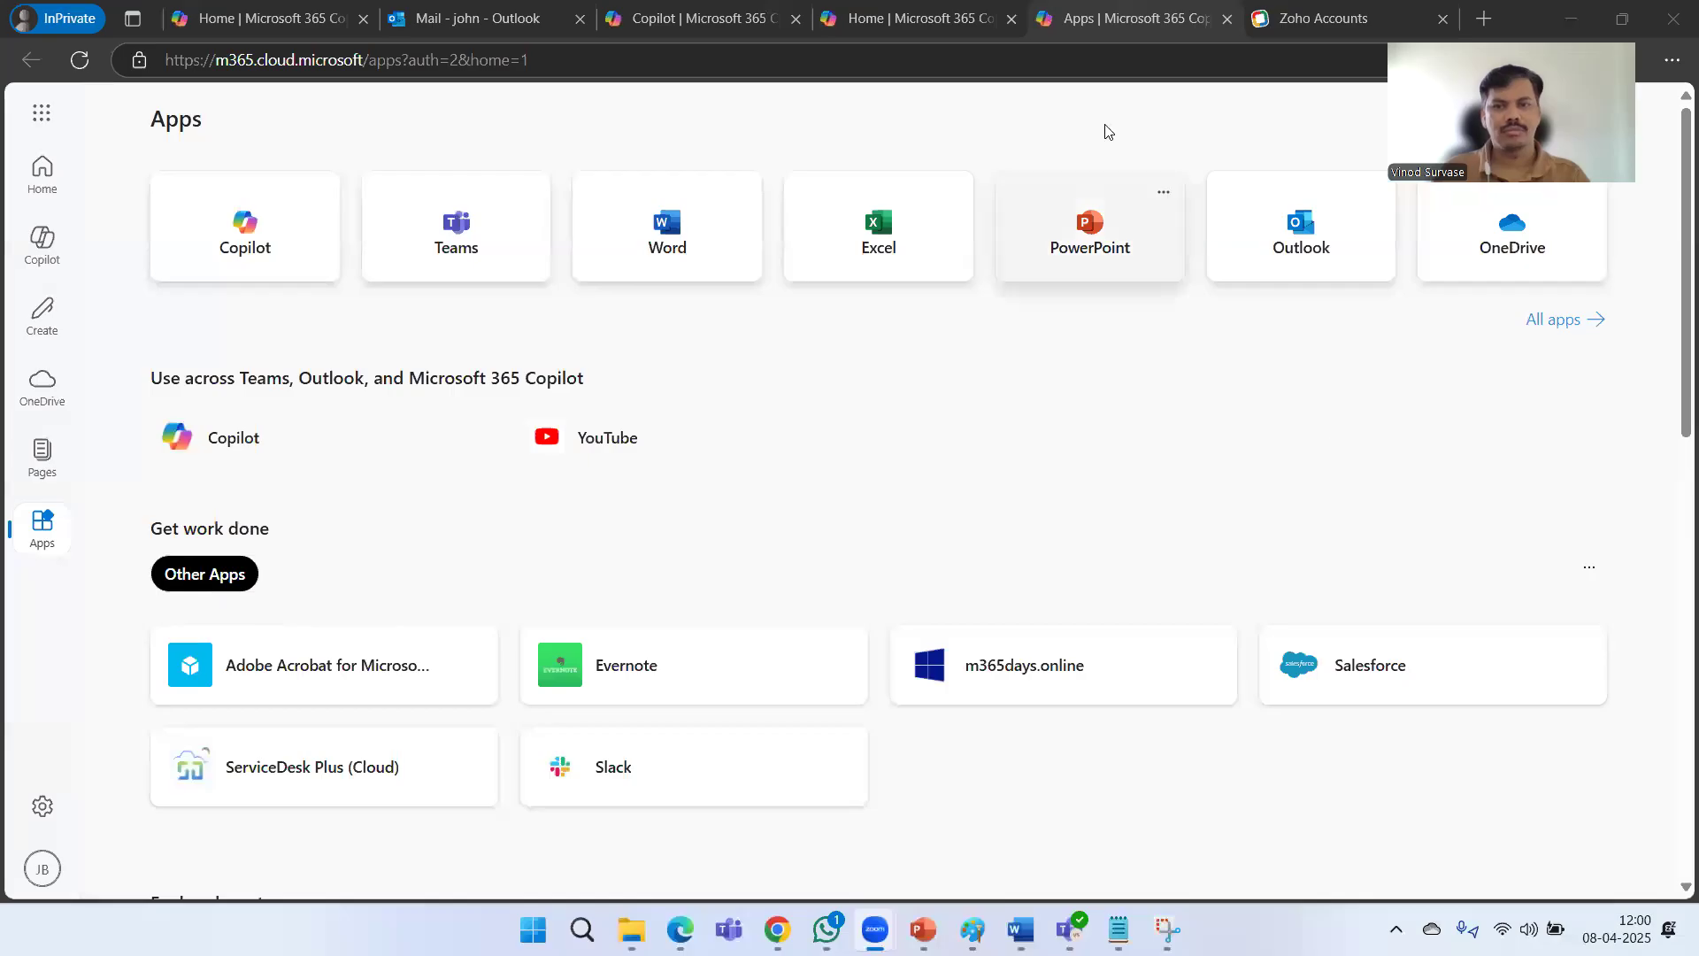
Close the Zoho account tab and review the test user's open Apps, Home, Outlook and Copilot pages.
{"action": "left_click", "coordinate": [1317, 8]}
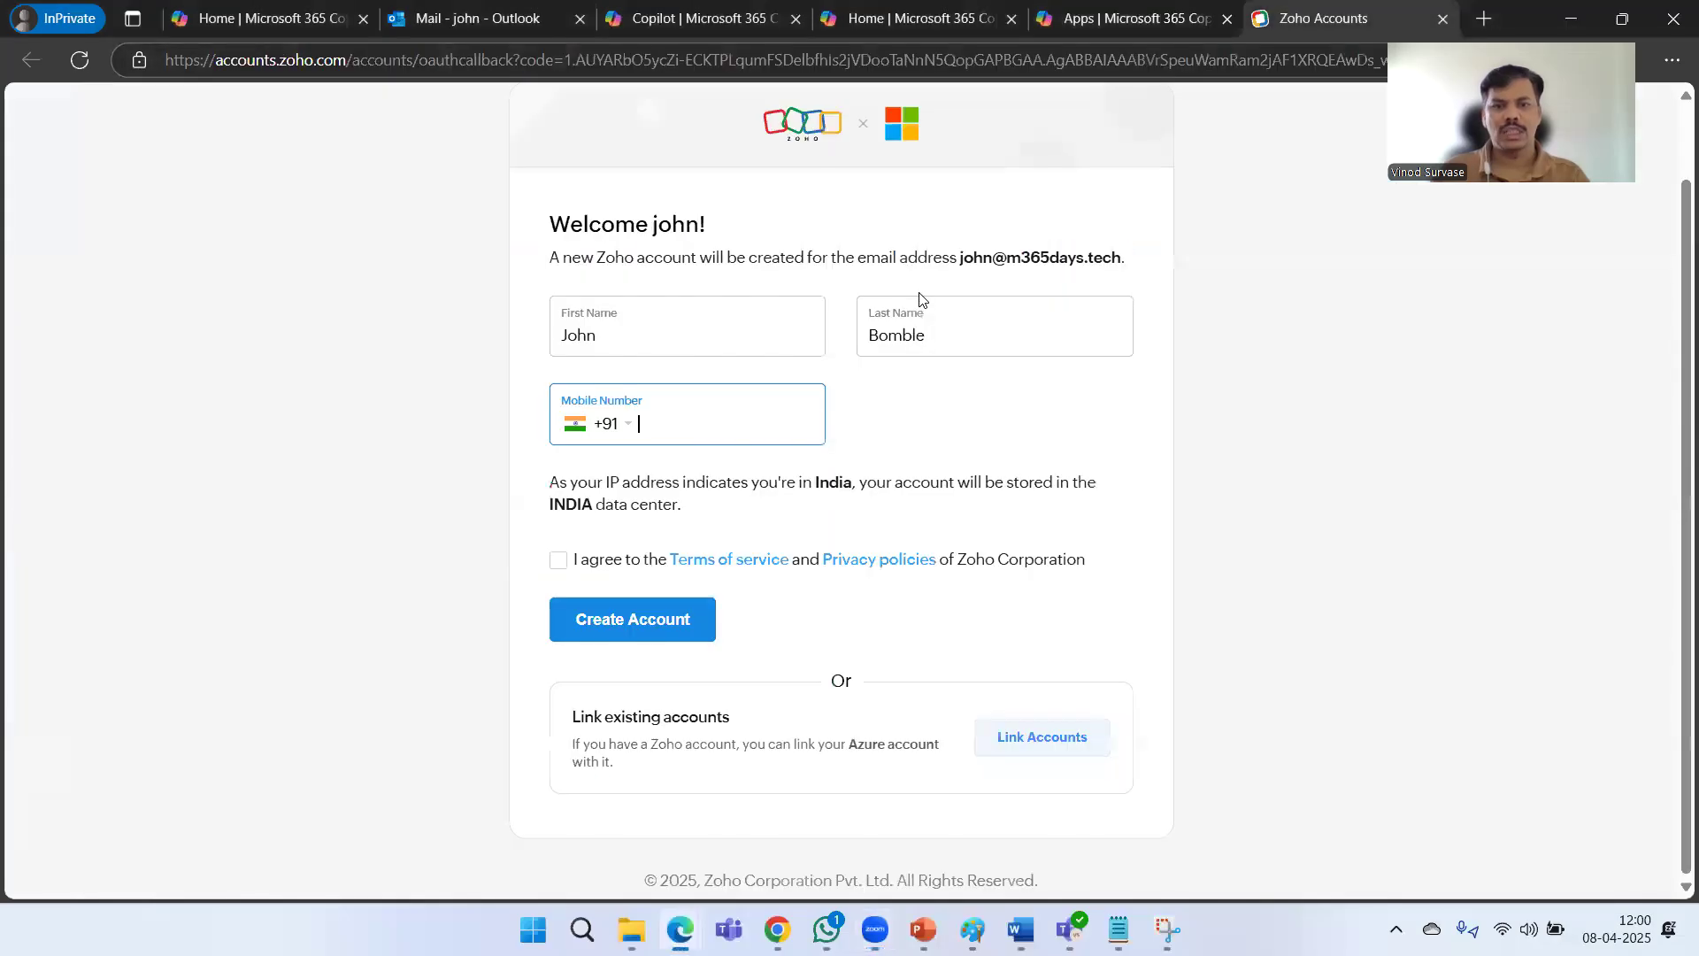
{"action": "left_click", "coordinate": [1443, 18]}
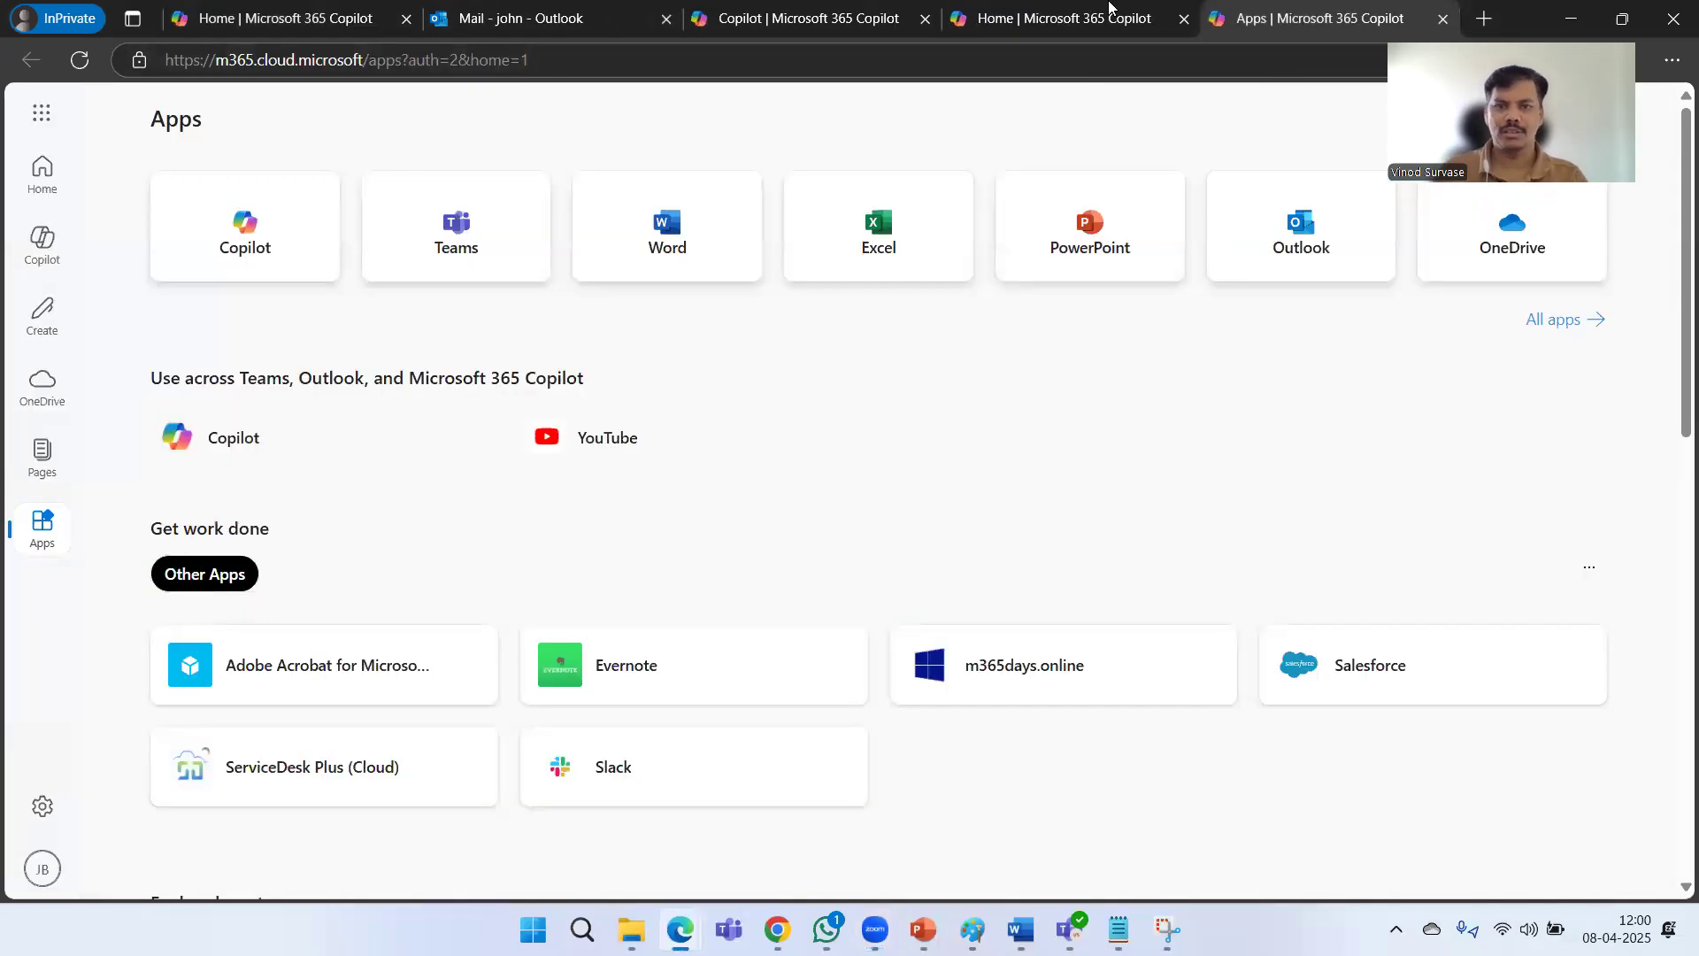
{"action": "left_click", "coordinate": [1112, 8]}
{"action": "left_click", "coordinate": [1262, 13]}
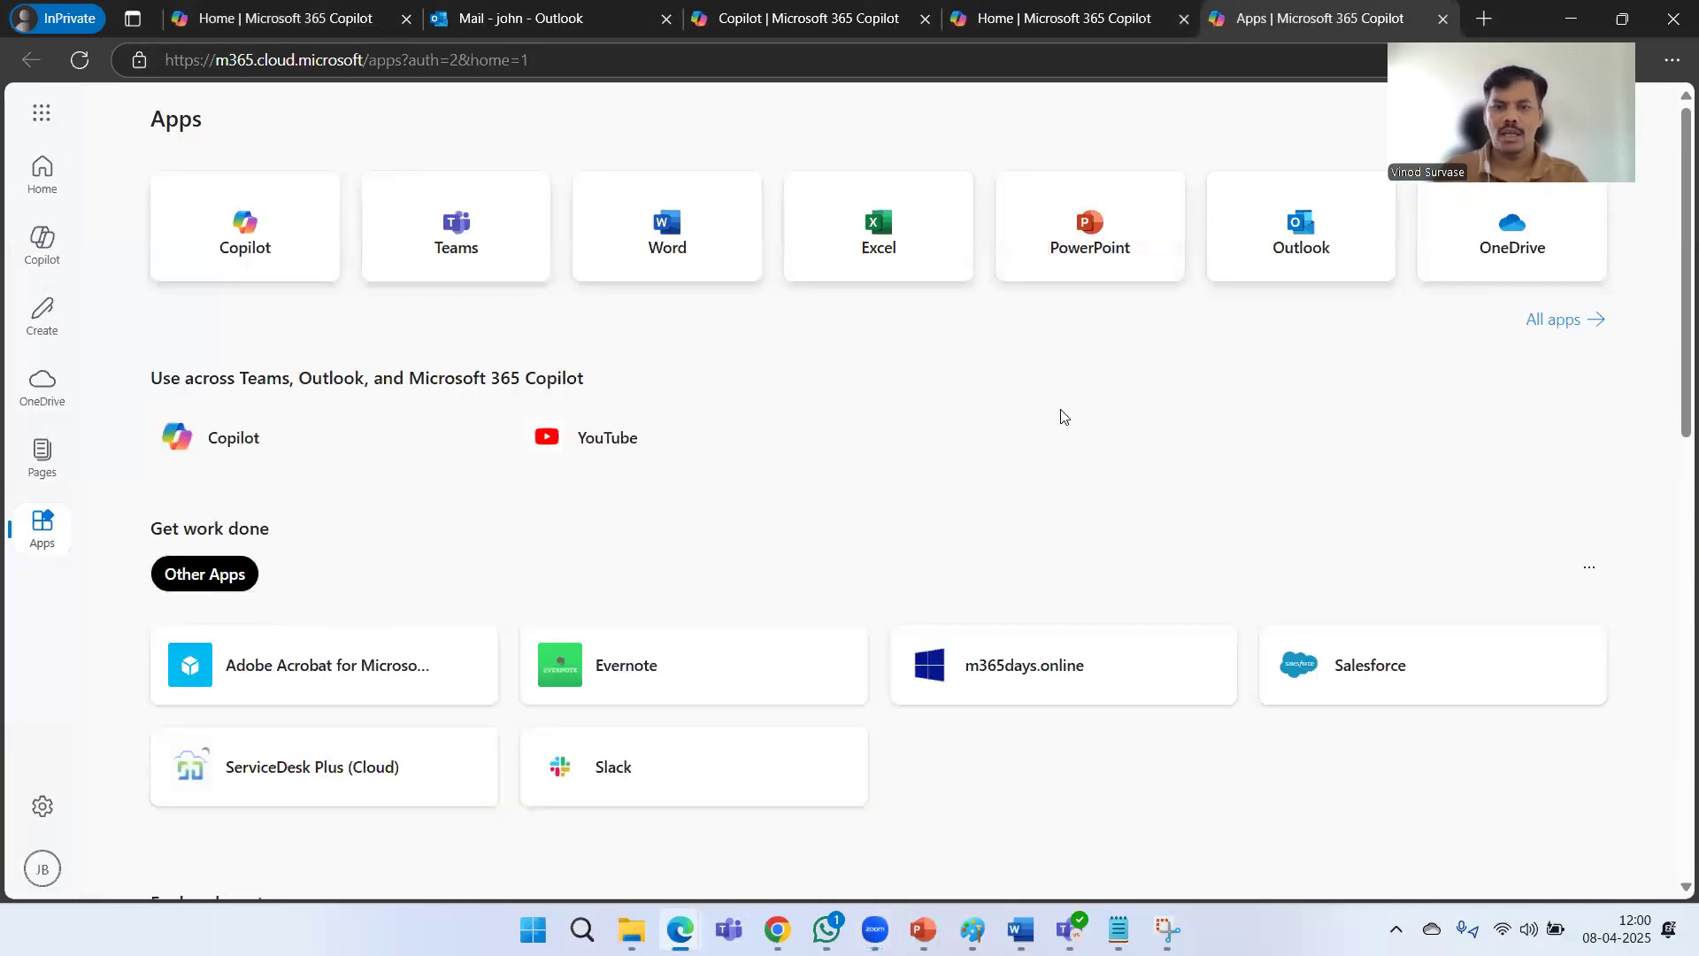
{"action": "scroll", "coordinate": [1138, 477], "scroll_direction": "down", "scroll_amount": 10}
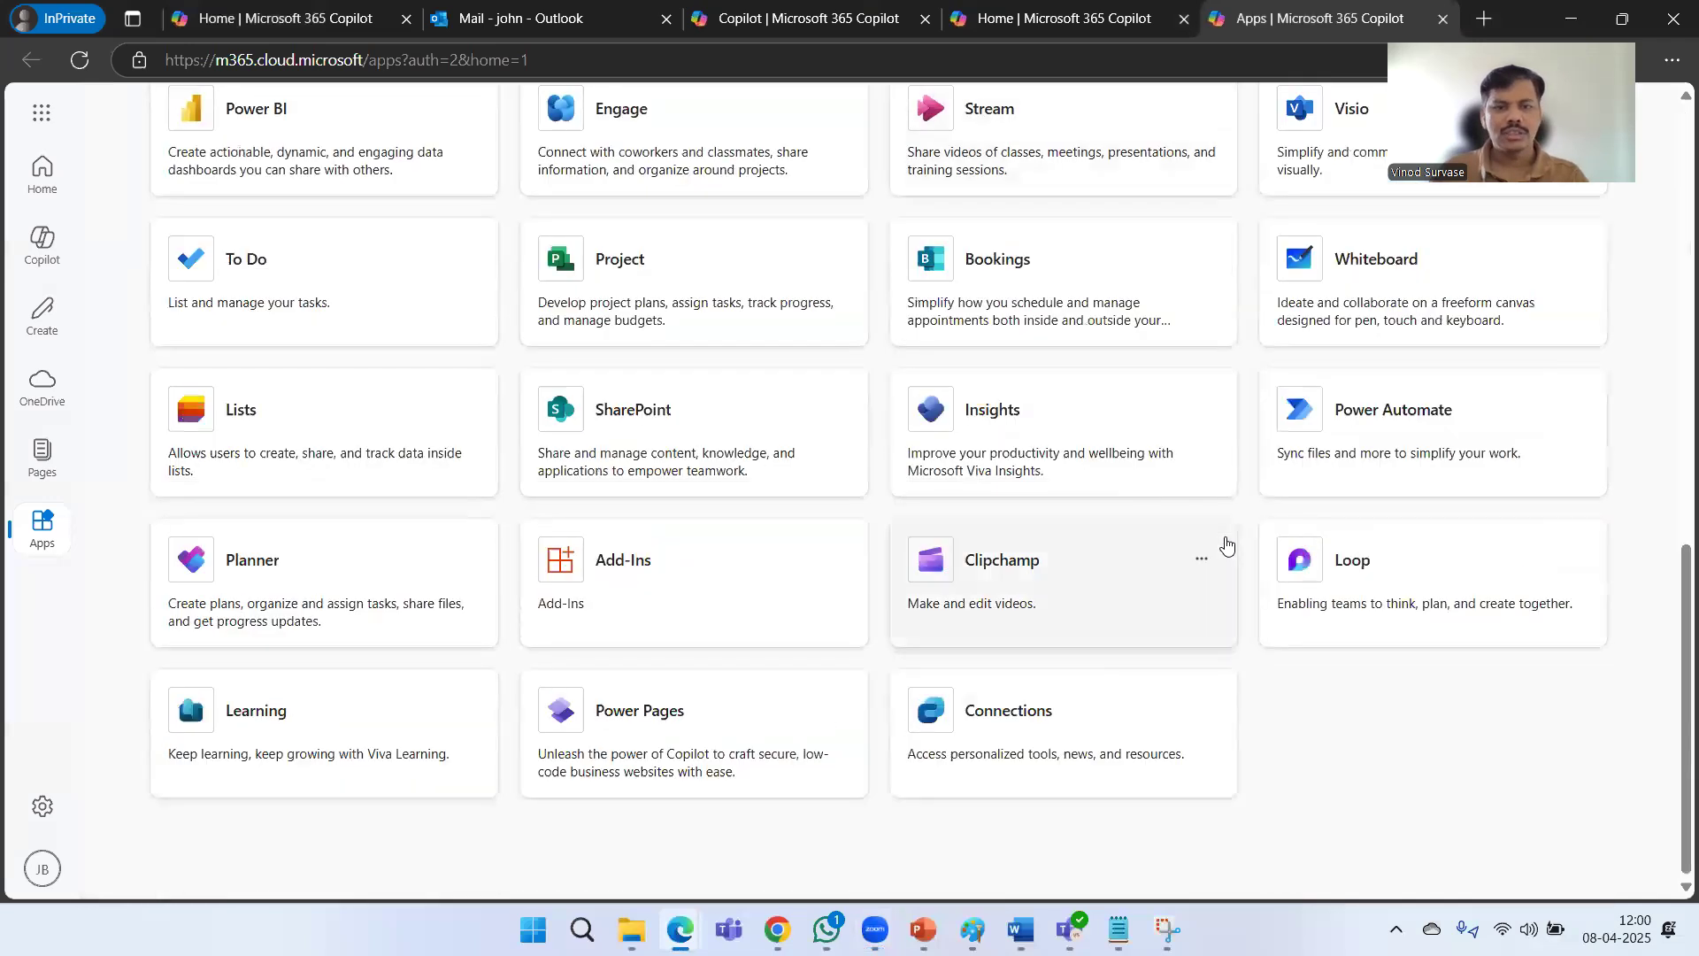
{"action": "scroll", "coordinate": [1195, 540], "scroll_direction": "up", "scroll_amount": 10}
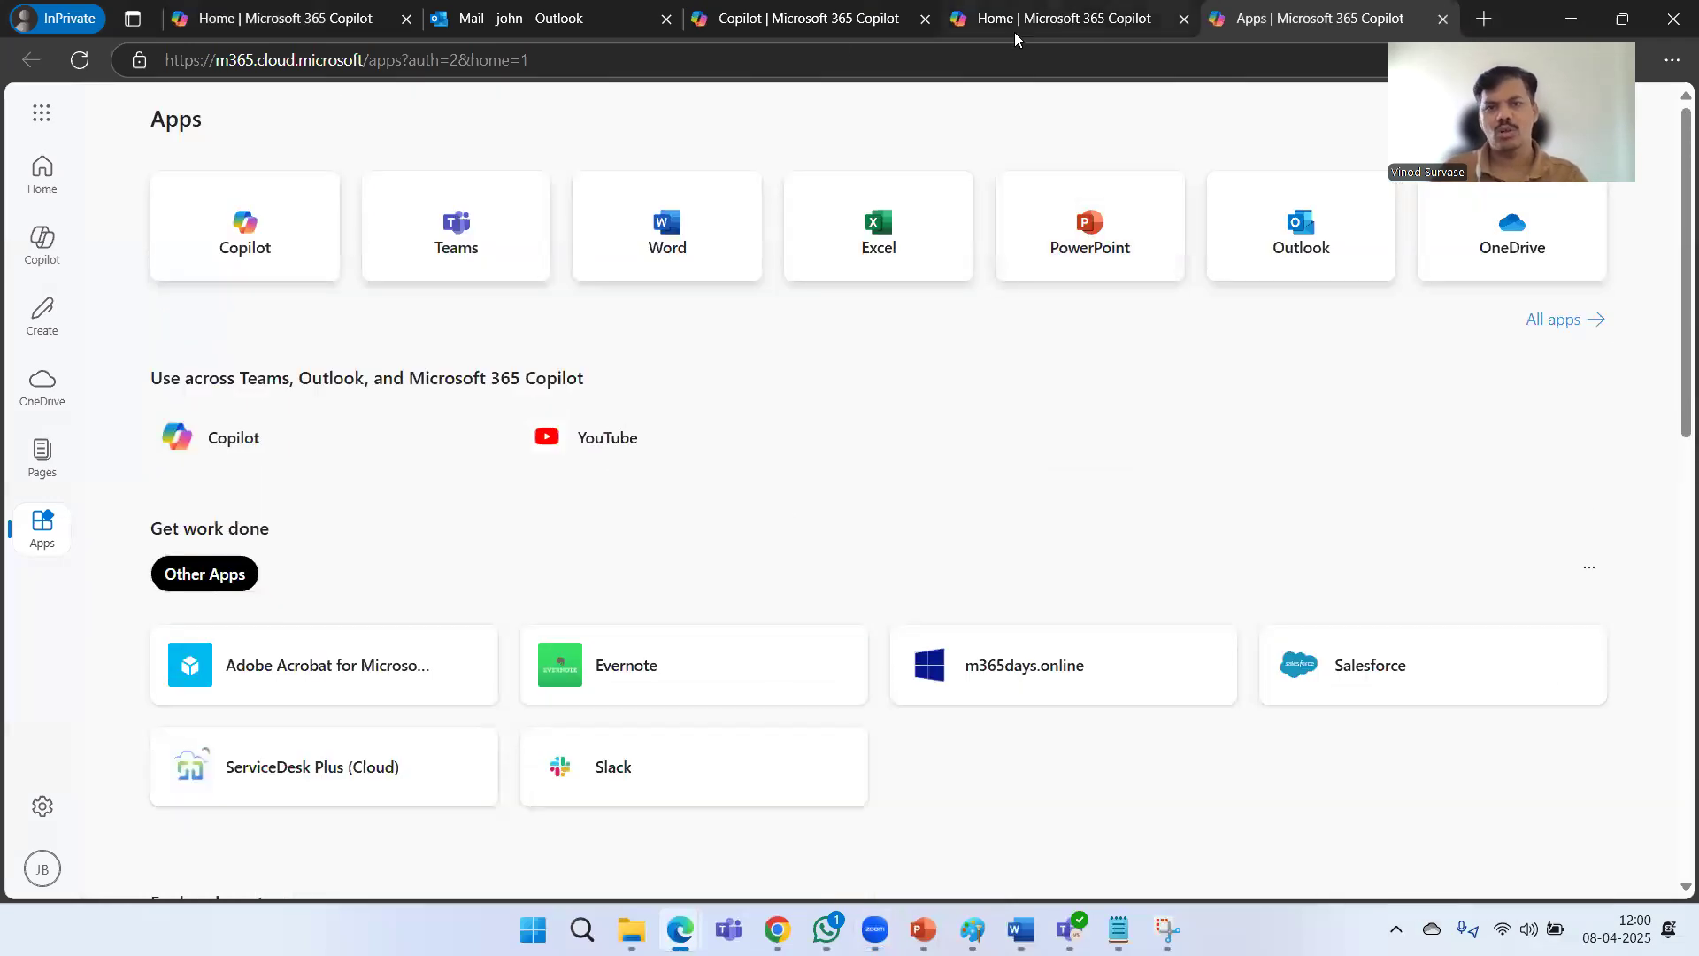
{"action": "left_click", "coordinate": [1018, 18]}
{"action": "left_click", "coordinate": [882, 9]}
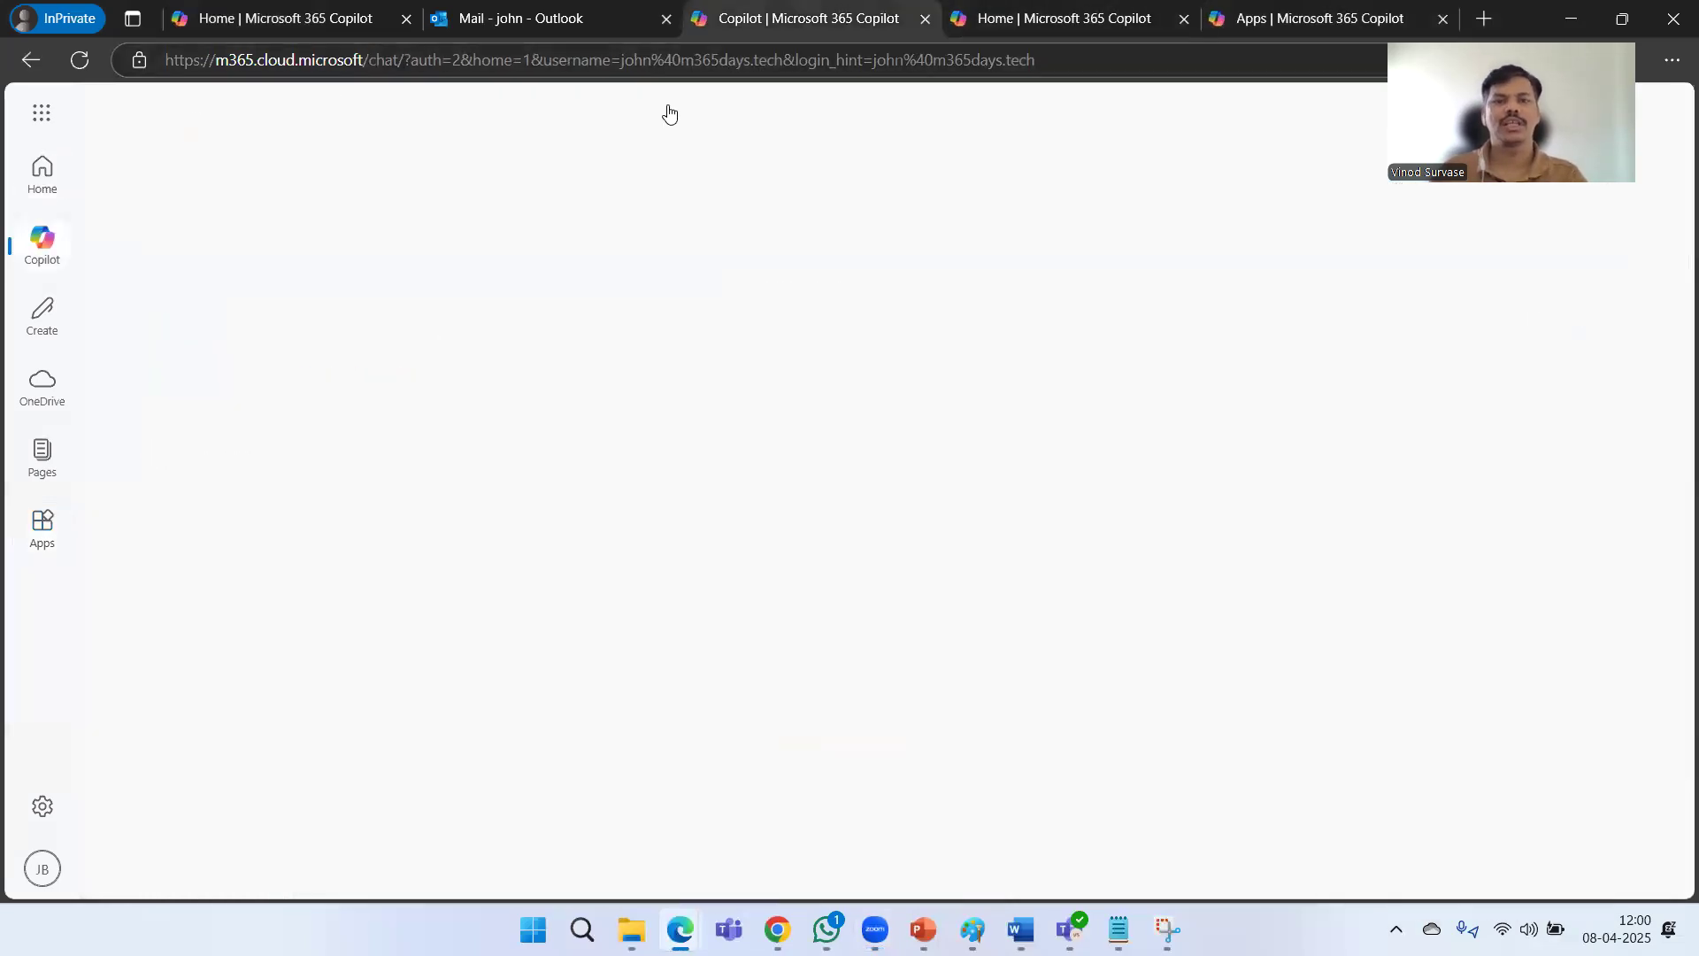
{"action": "left_click", "coordinate": [567, 18]}
{"action": "left_click", "coordinate": [768, 11]}
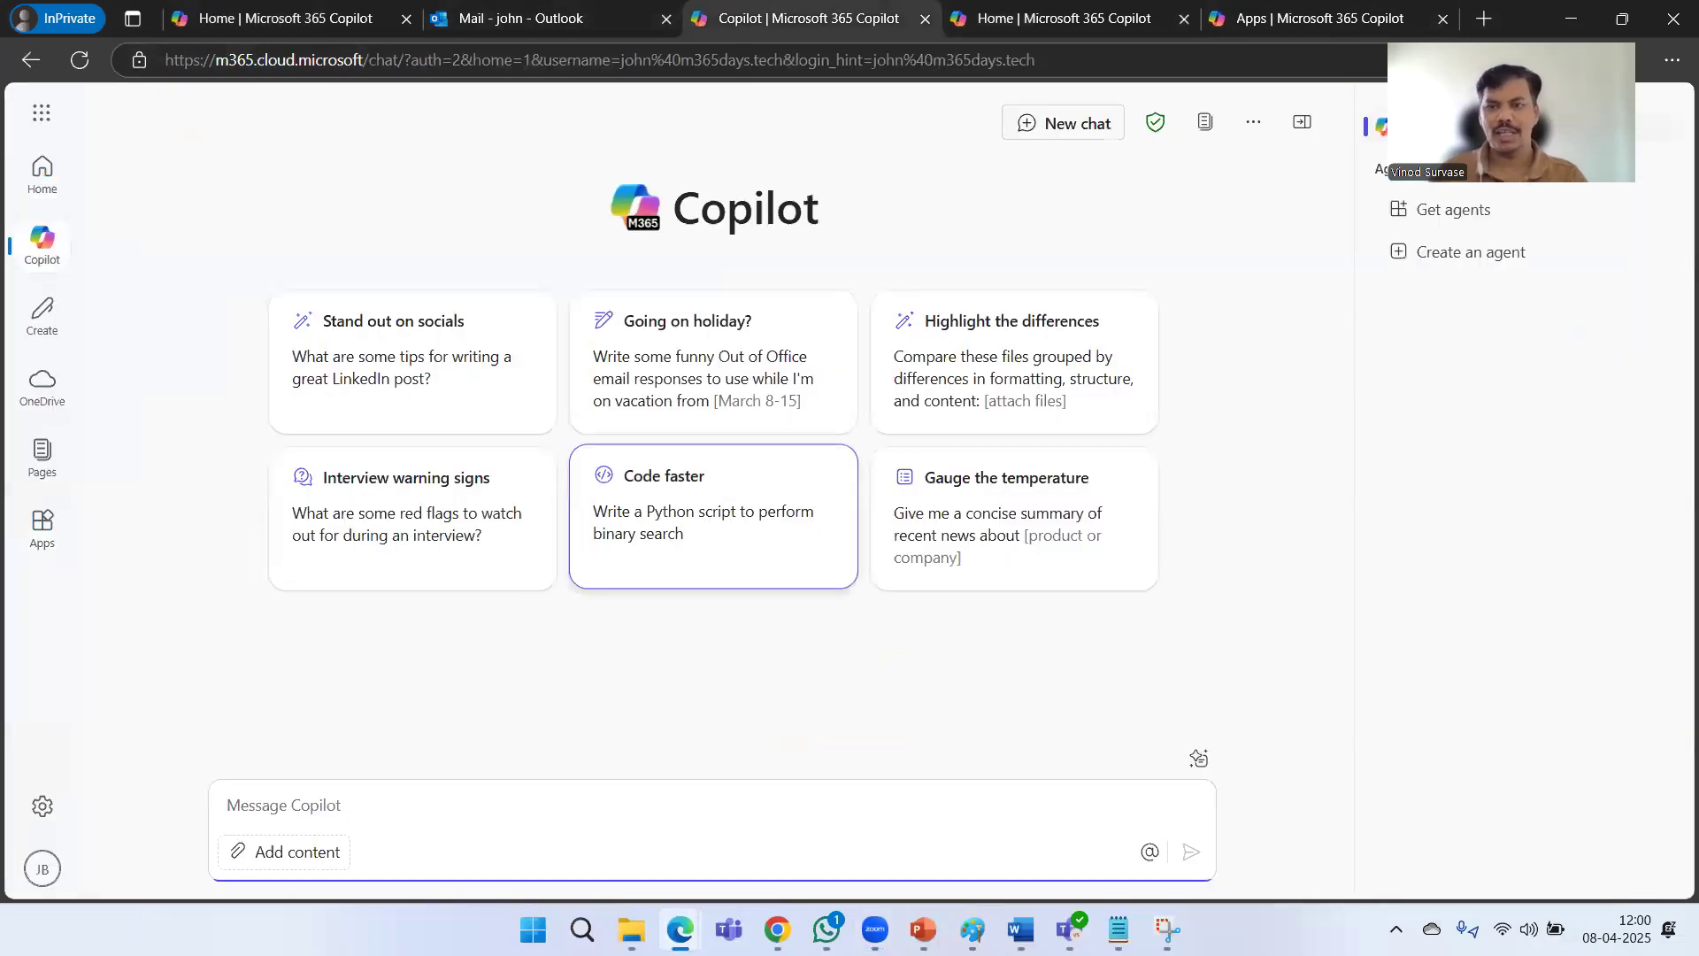
Switch to the administrator's browser window, review the CA for Authentication Transfer policy, and open the Conditional Access What if tool.
{"action": "left_click", "coordinate": [679, 929]}
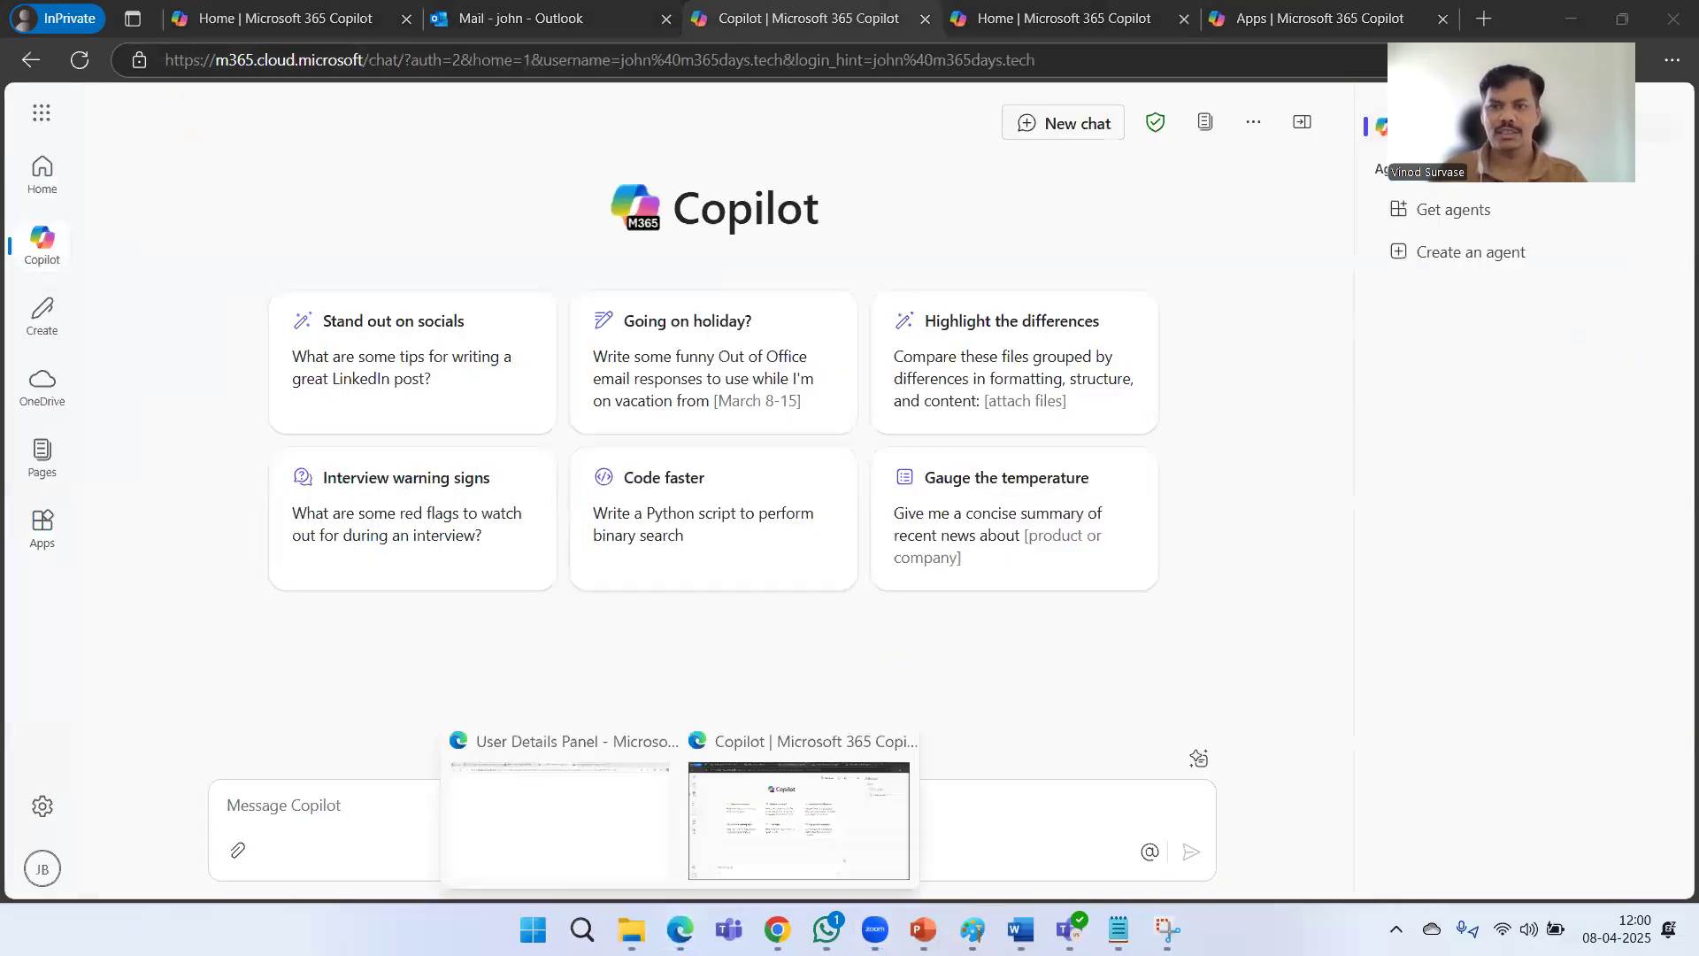
{"action": "left_click", "coordinate": [636, 858]}
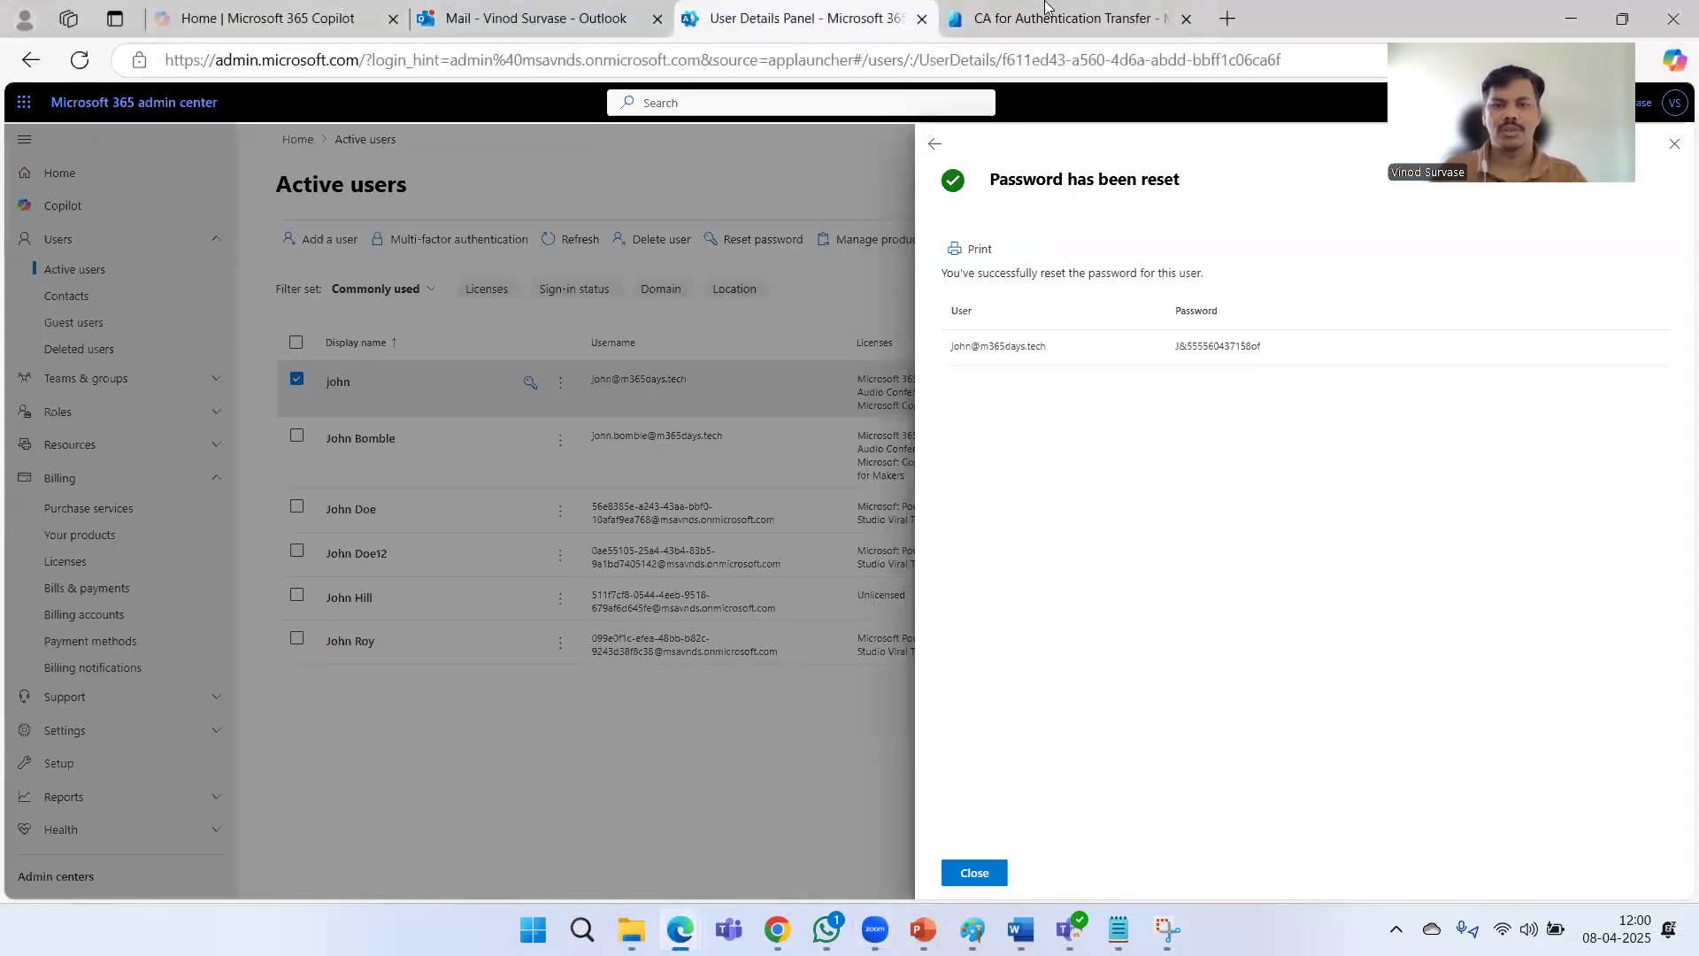
{"action": "left_click", "coordinate": [1045, 13]}
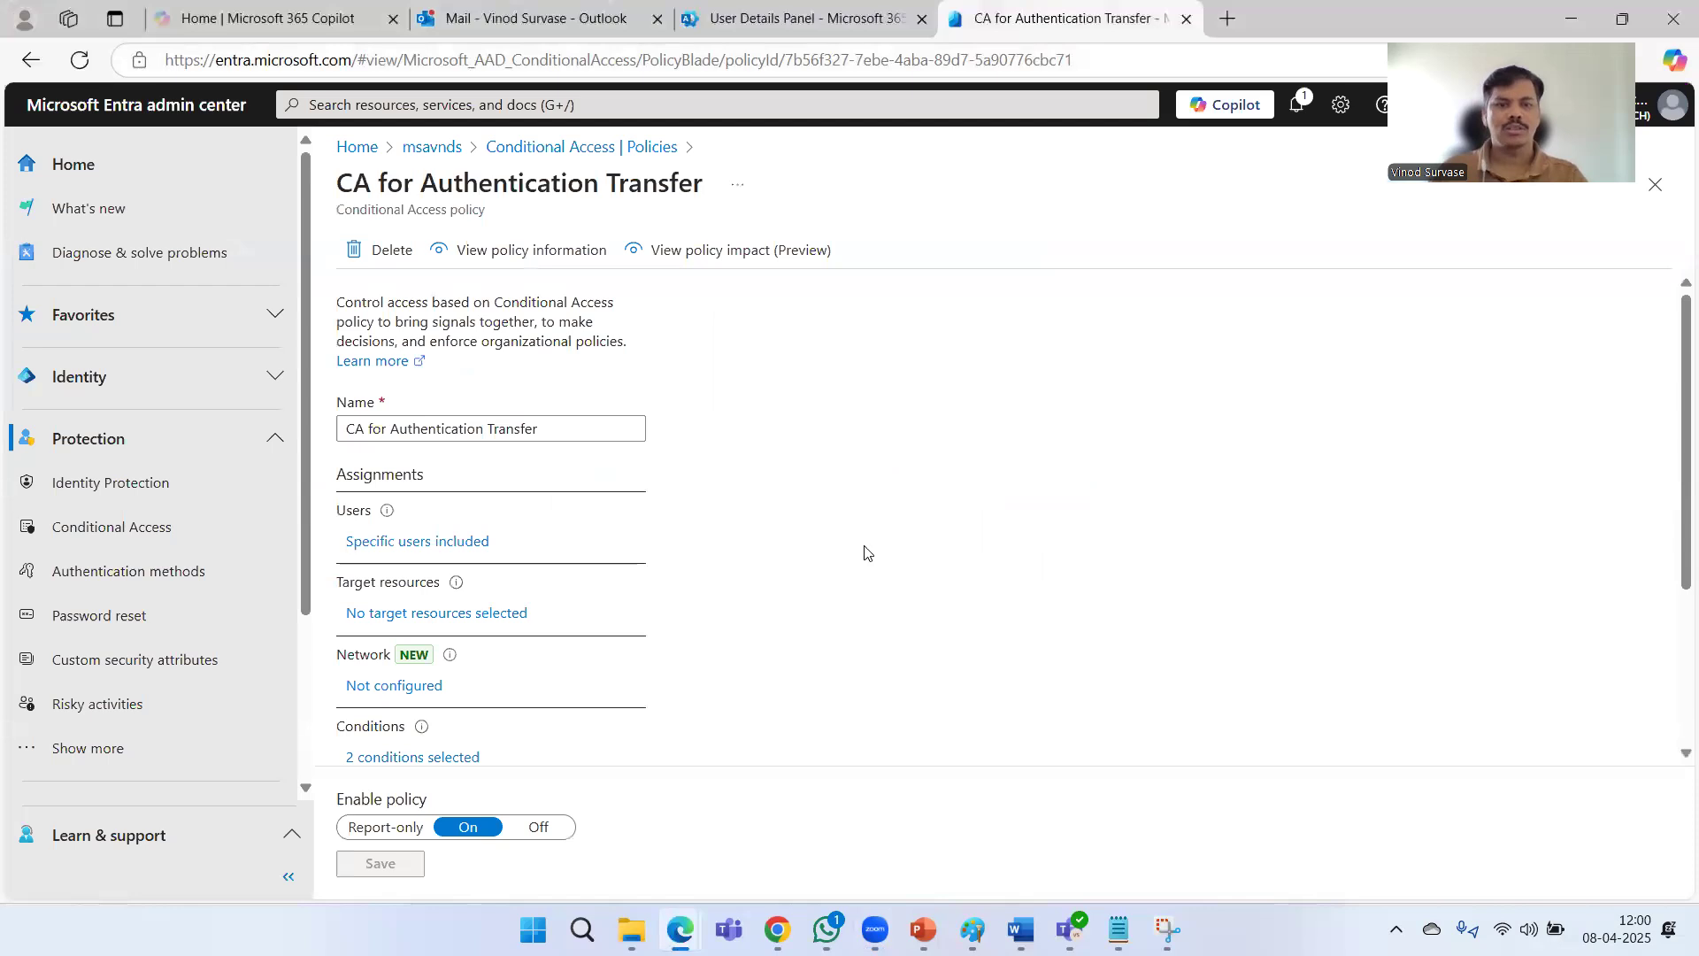
{"action": "scroll", "coordinate": [1005, 574], "scroll_direction": "down", "scroll_amount": 3}
{"action": "scroll", "coordinate": [1001, 576], "scroll_direction": "up", "scroll_amount": 3}
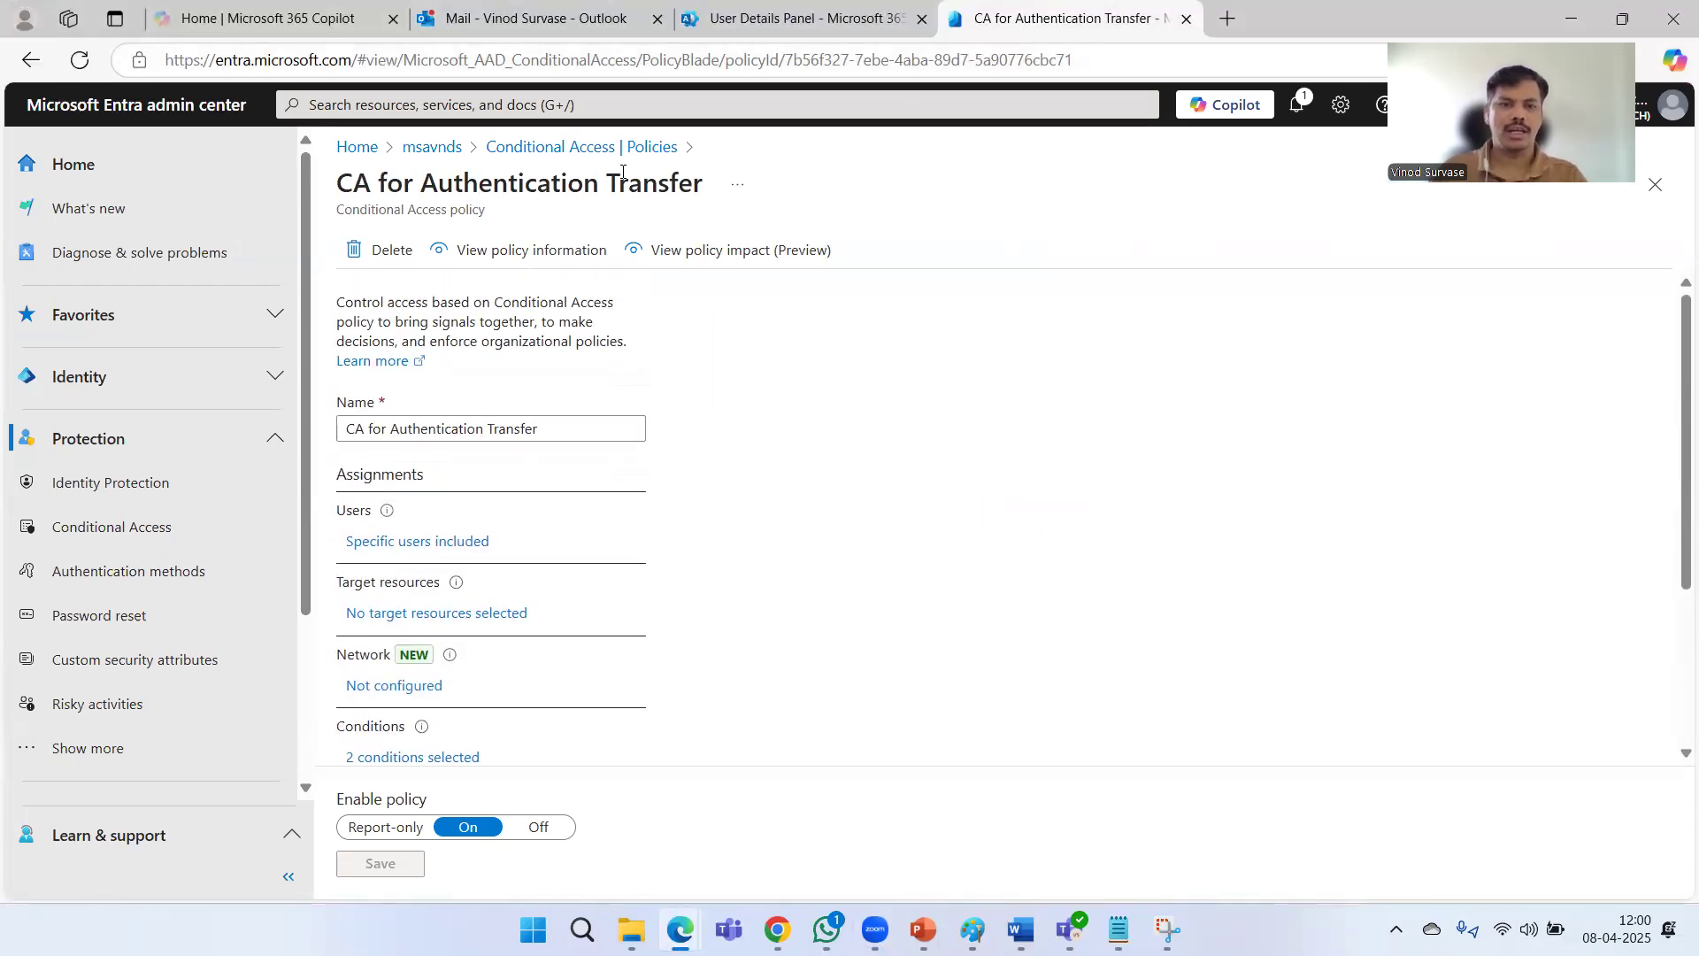
{"action": "left_click", "coordinate": [591, 160]}
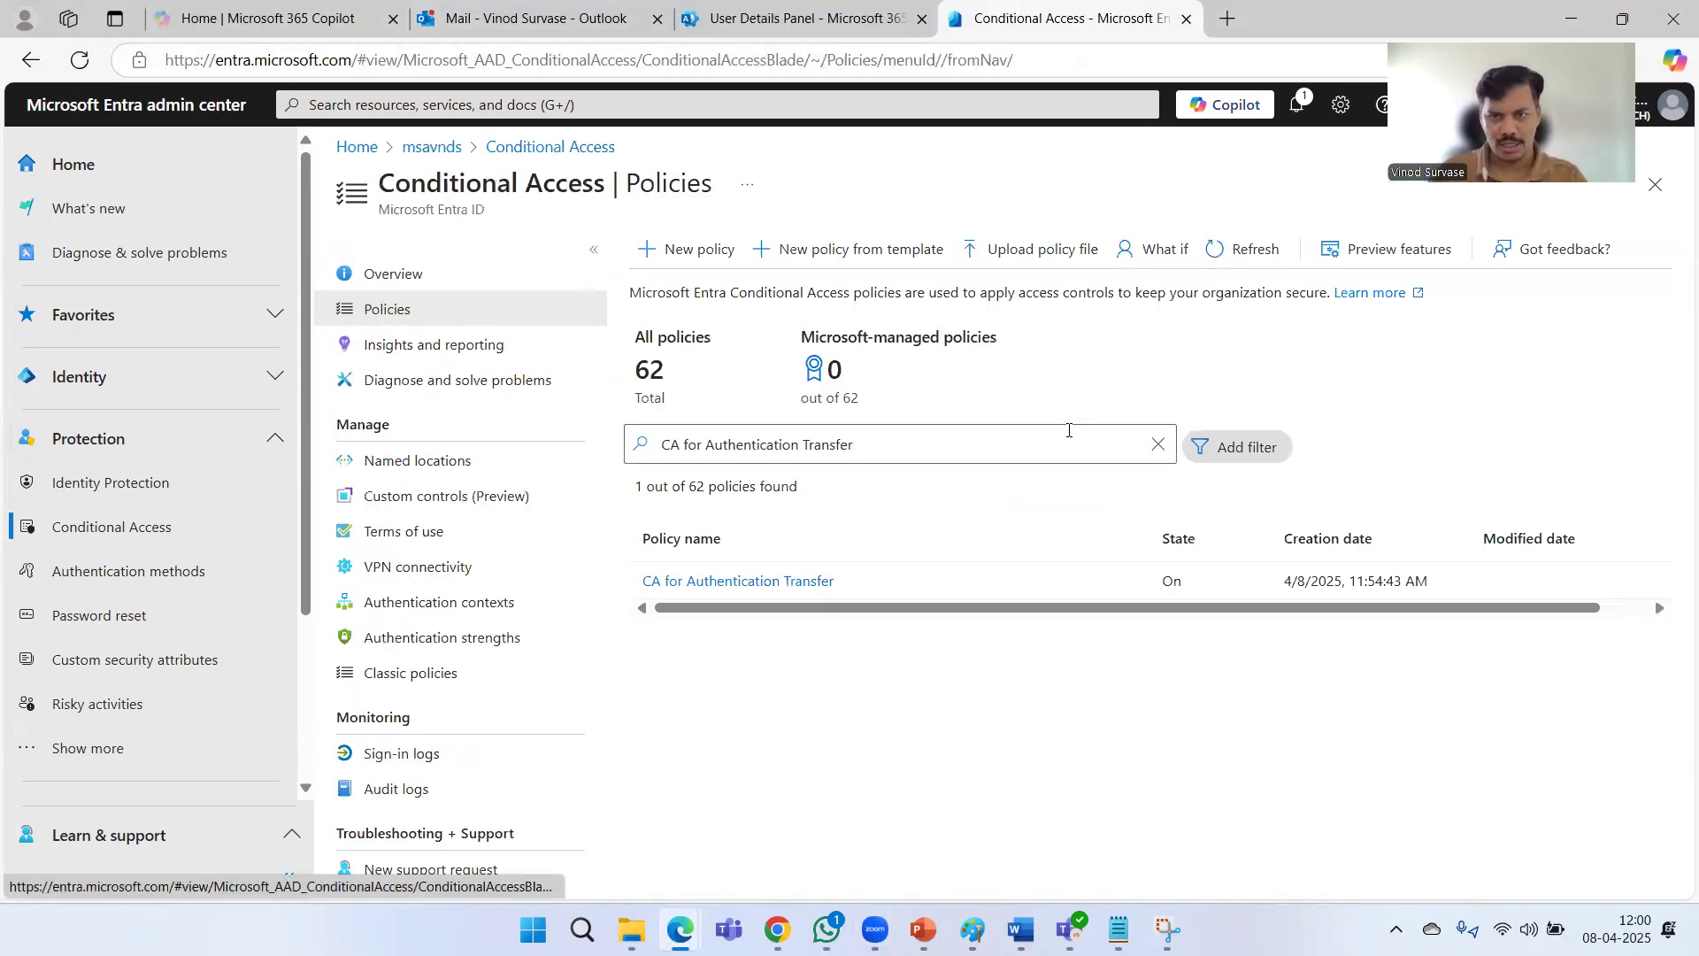
{"action": "left_click", "coordinate": [1176, 255]}
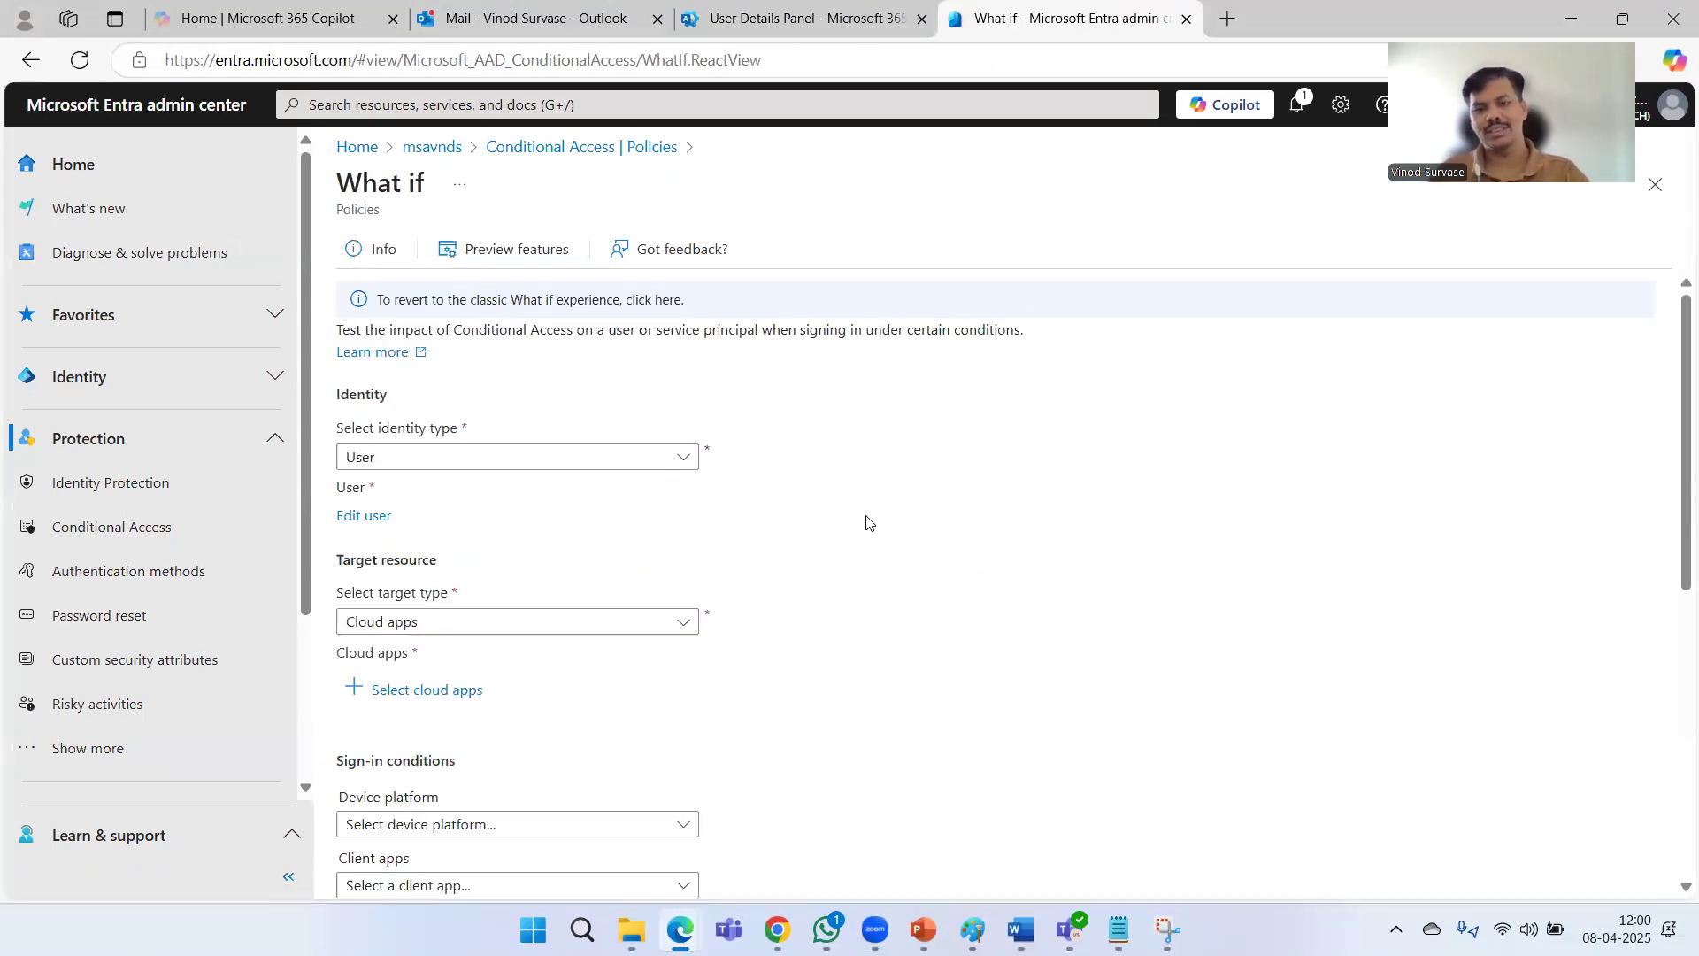
Find and select the test user as the What if identity, and keep Cloud apps as the target type.
{"action": "left_click", "coordinate": [365, 518]}
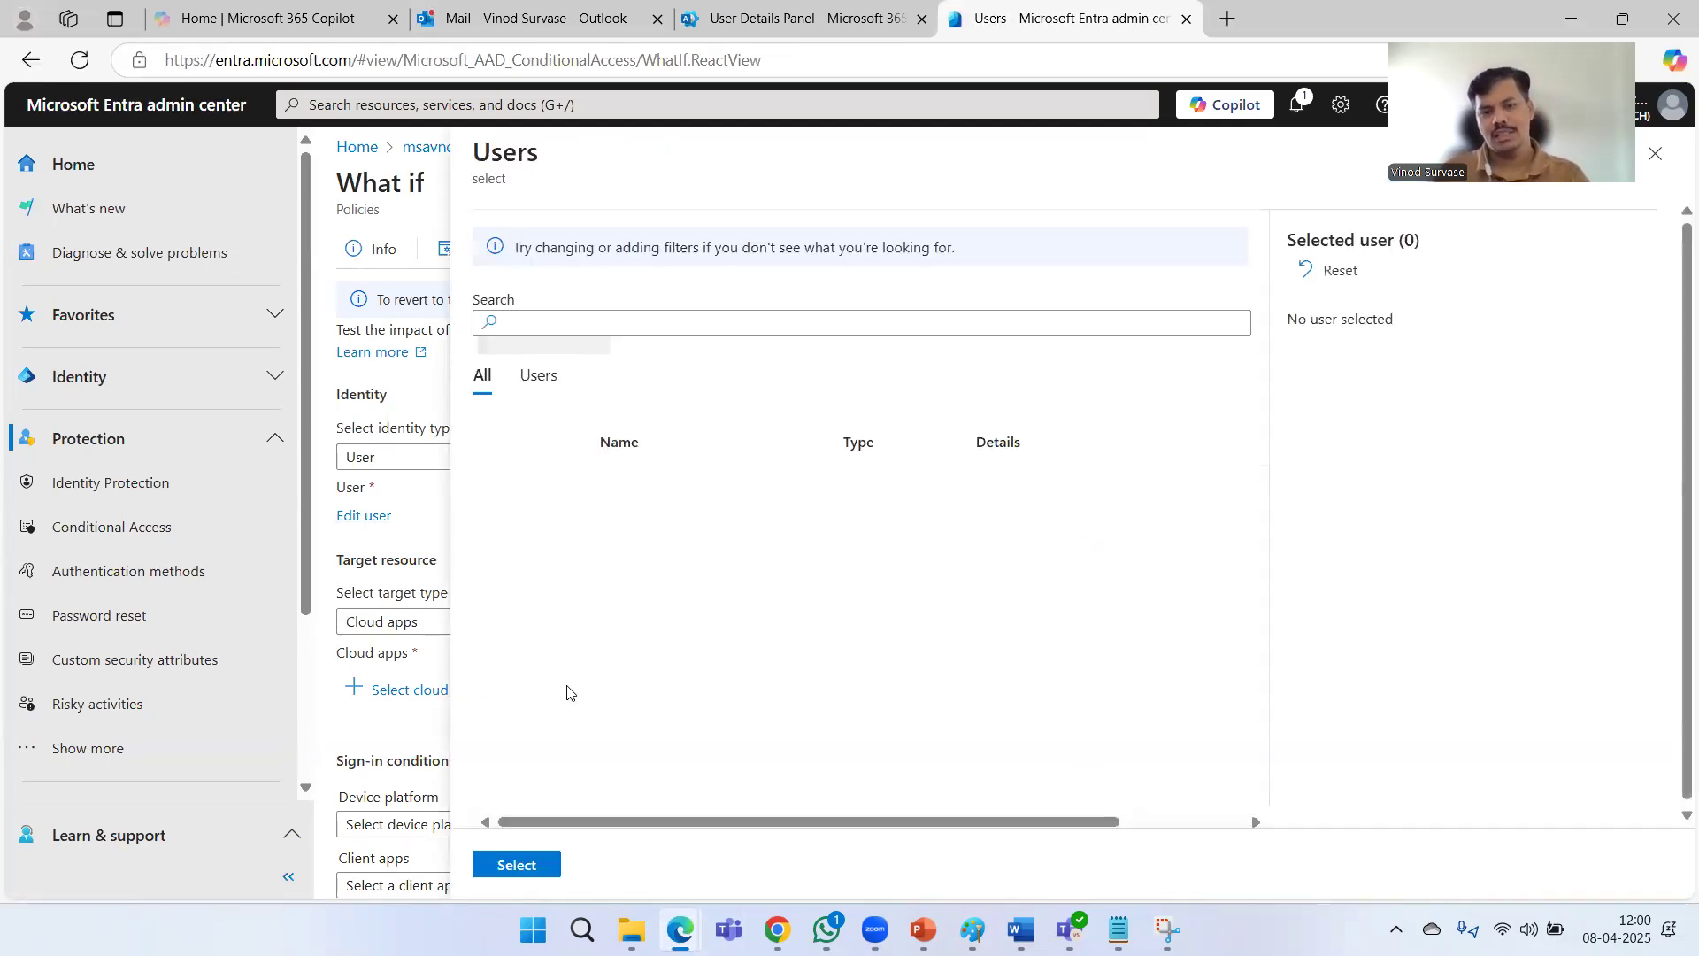
{"action": "left_click", "coordinate": [743, 326]}
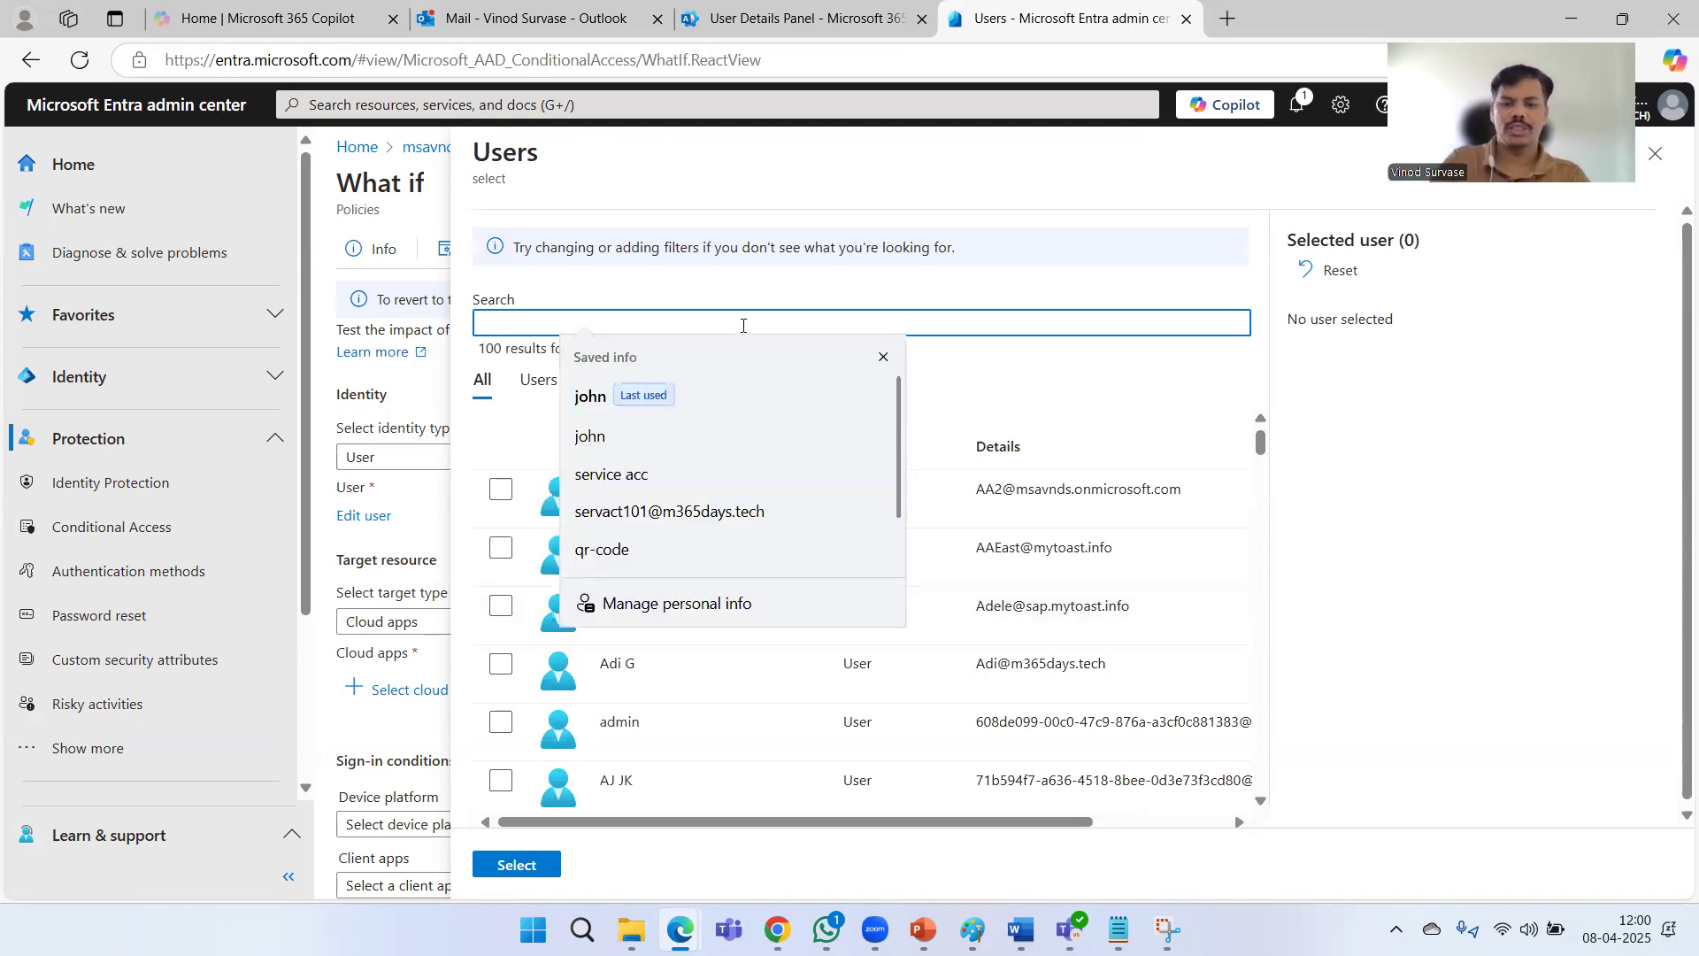
{"action": "type", "text": "john"}
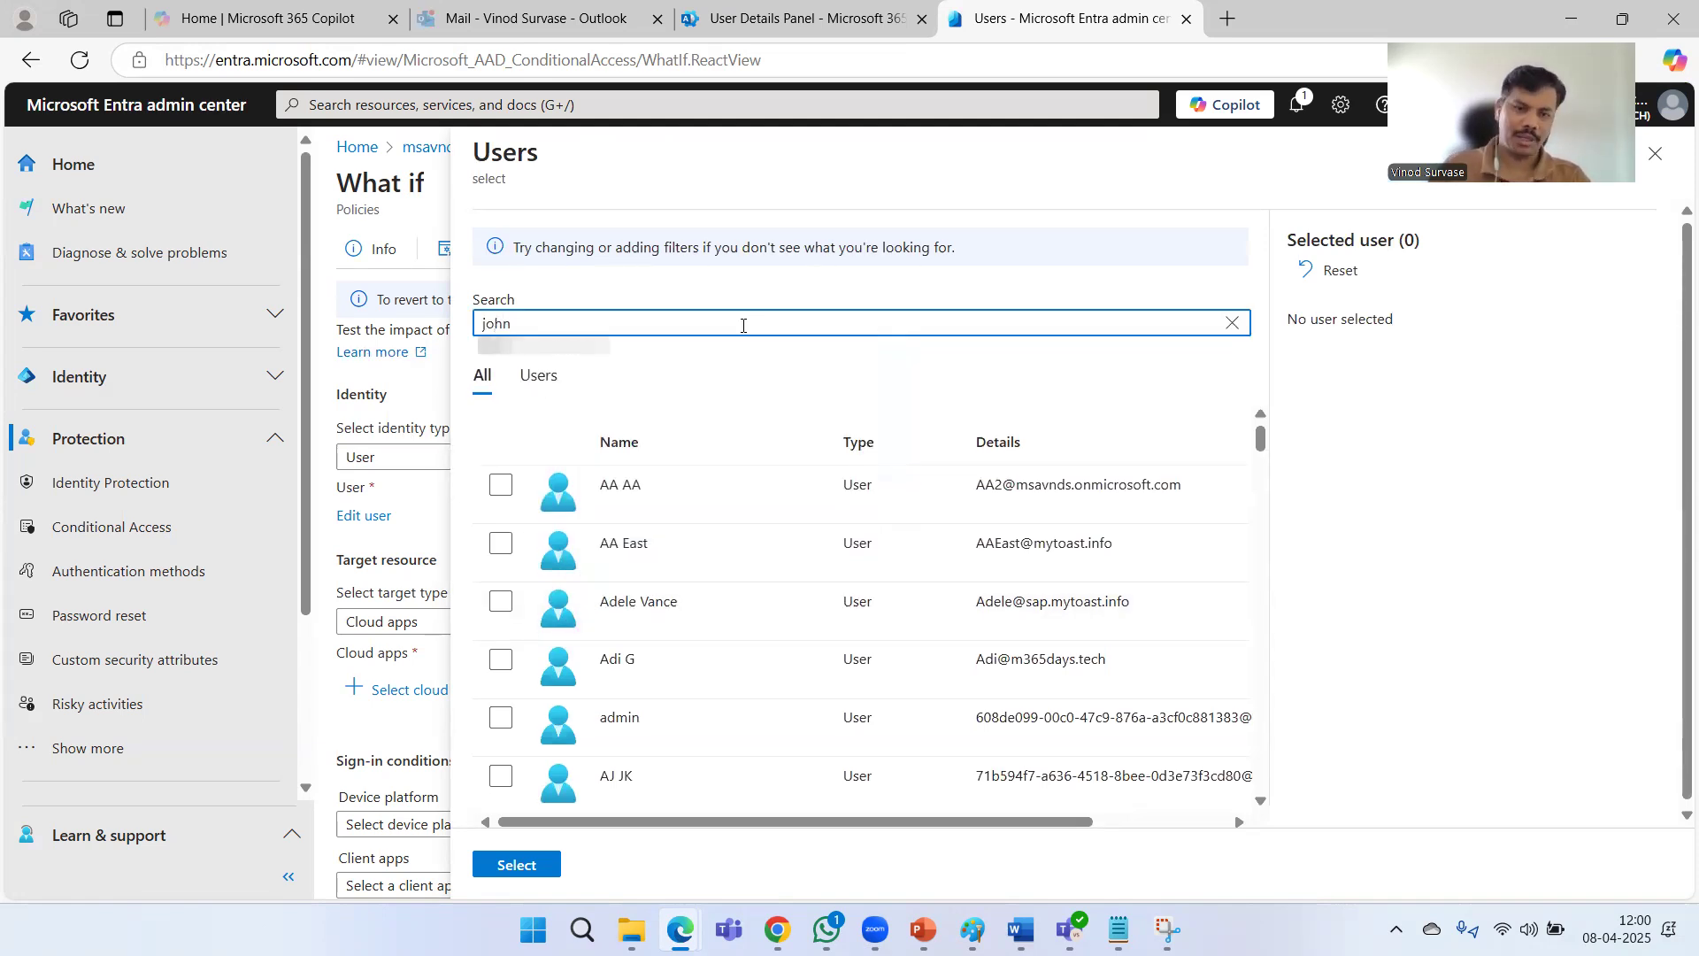
{"action": "left_click", "coordinate": [501, 489]}
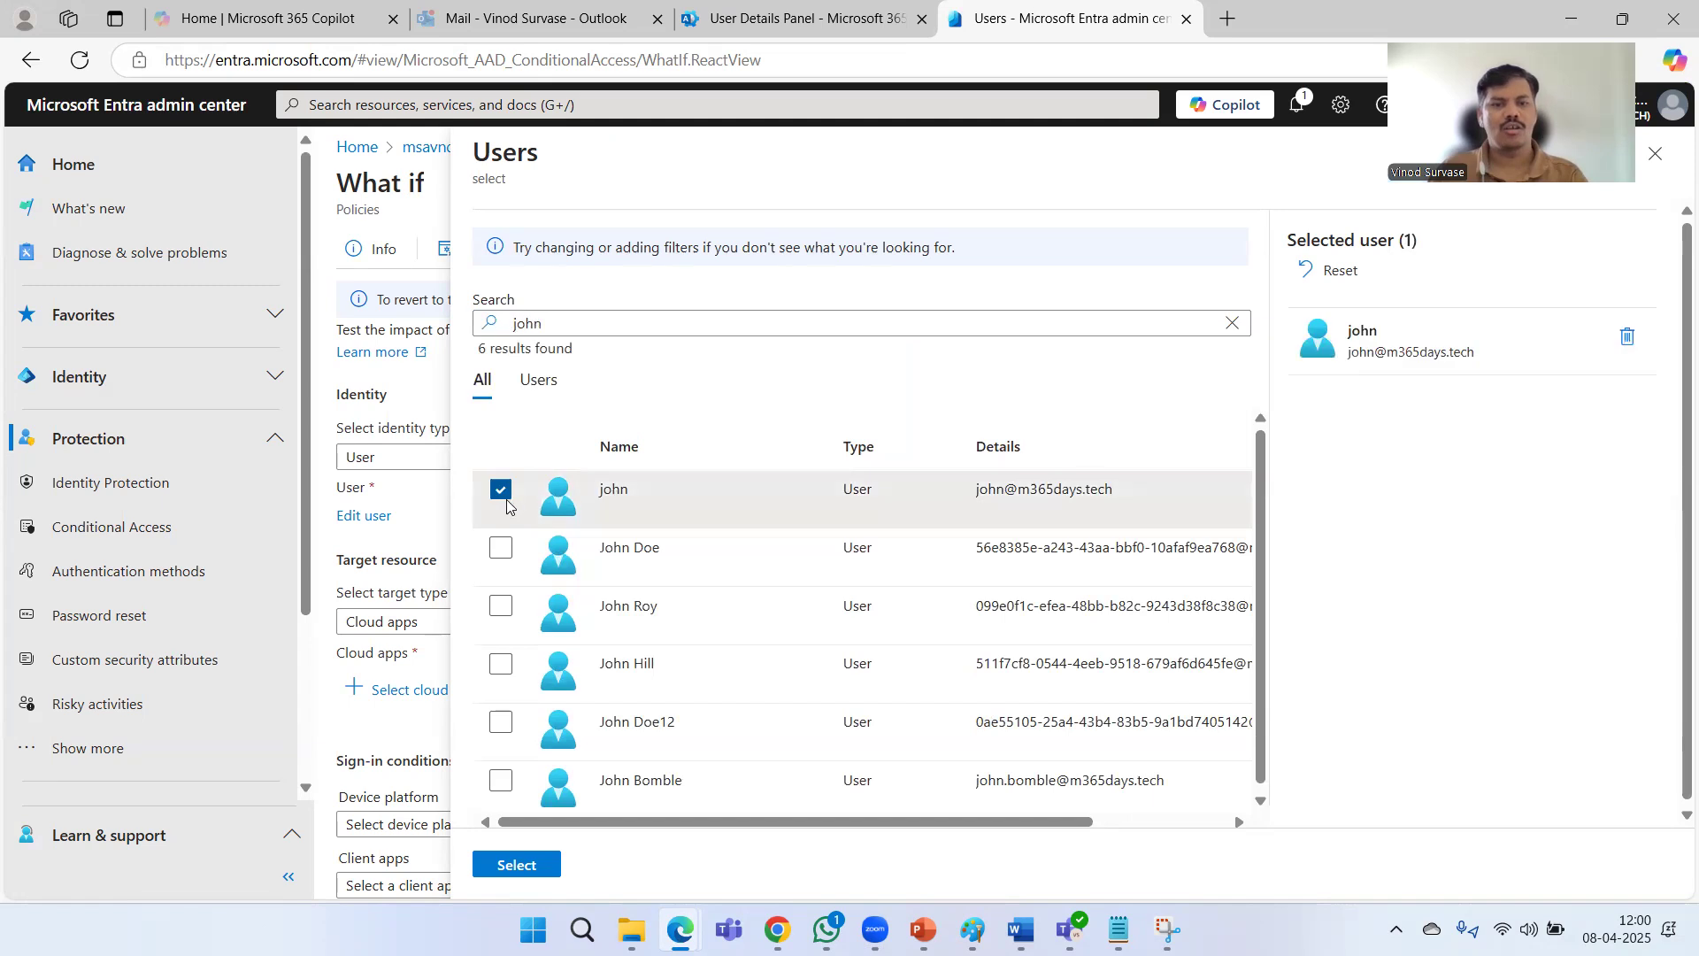
{"action": "left_click", "coordinate": [516, 865]}
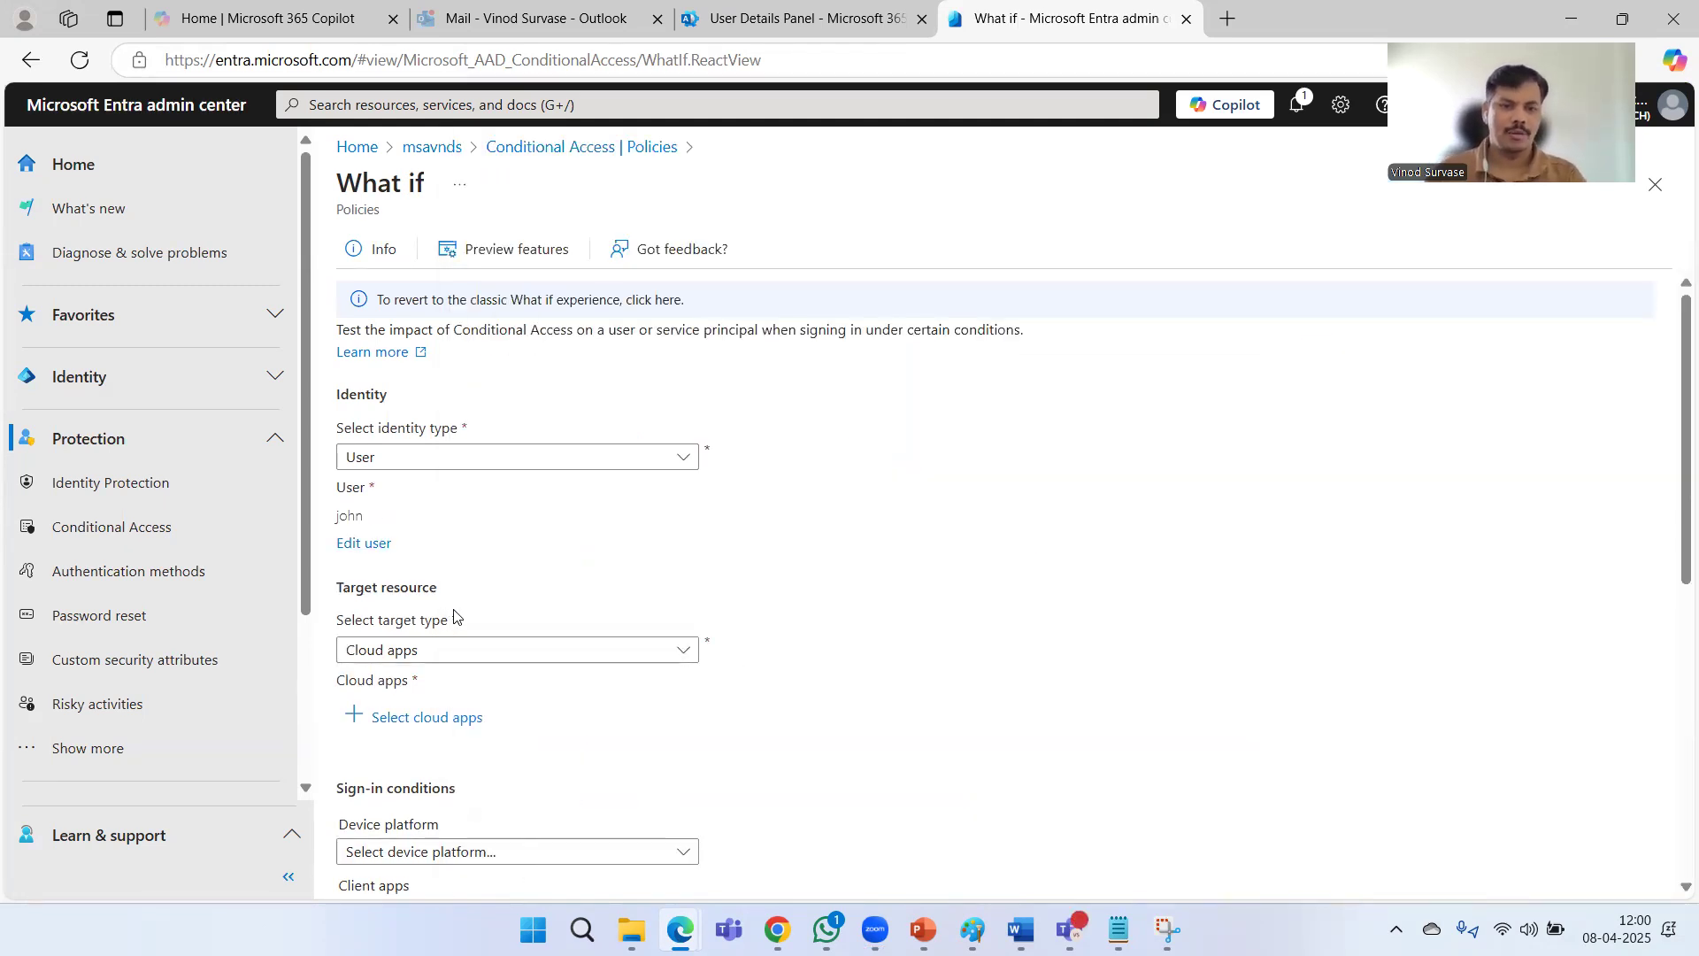
{"action": "left_click", "coordinate": [445, 655]}
{"action": "left_click", "coordinate": [484, 676]}
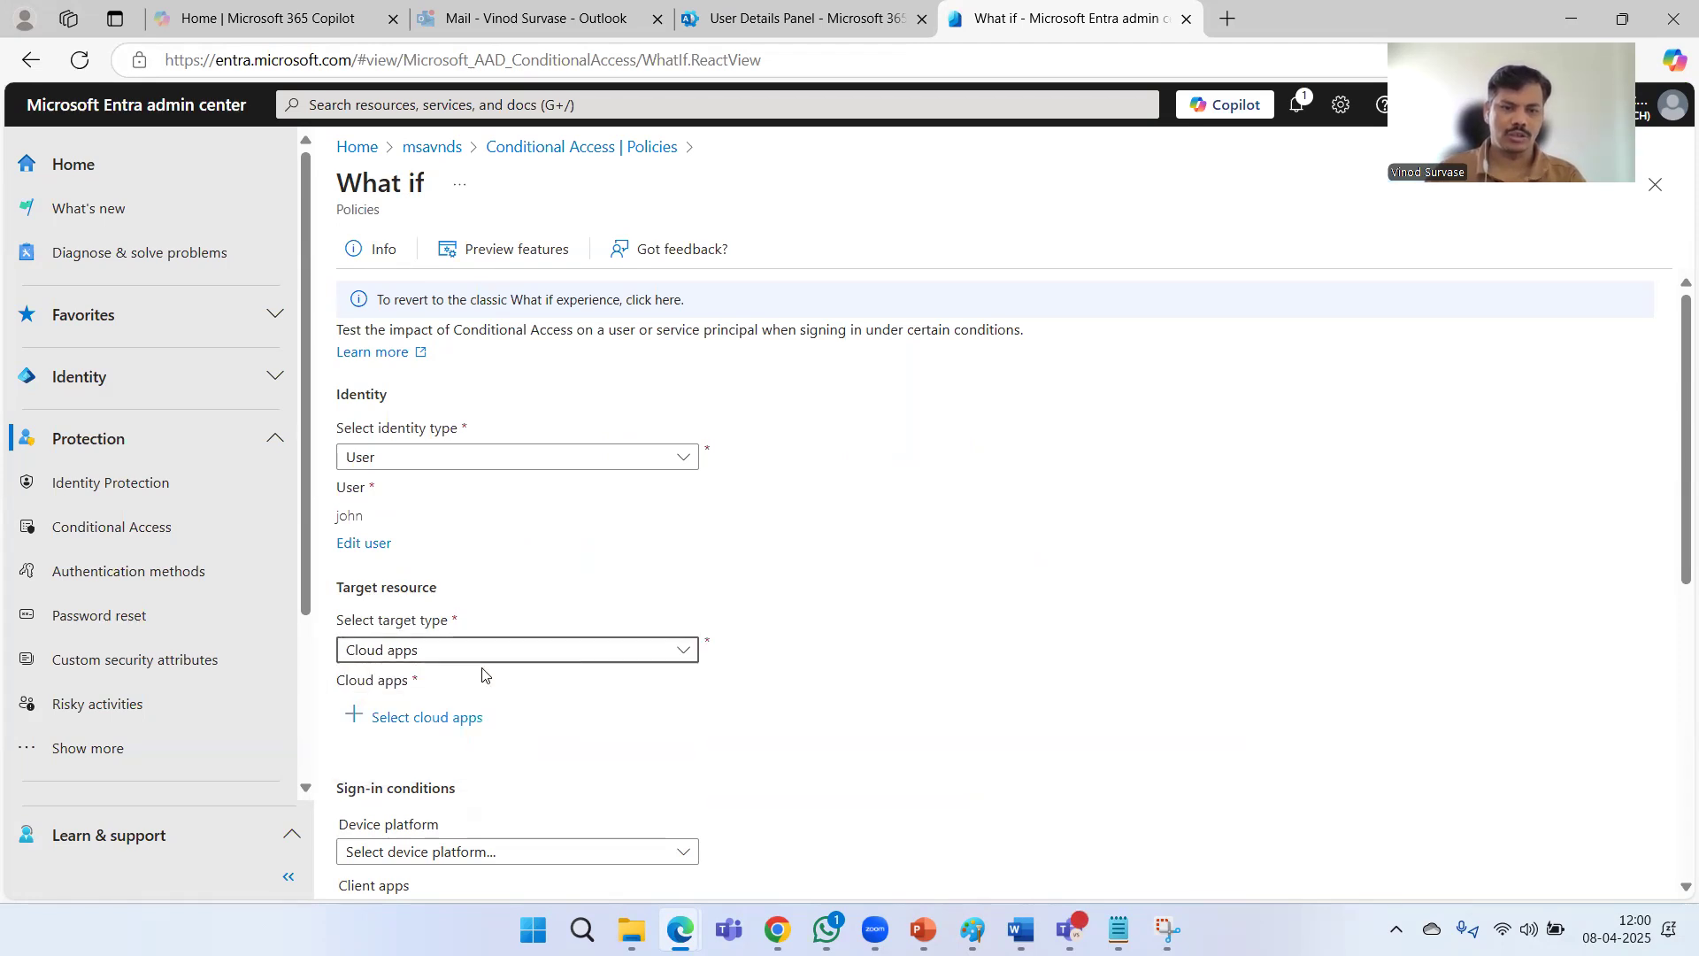
Search the cloud apps for "office 365" and select Office 365 Exchange Online and Office 365 SharePoint Online as target resources.
{"action": "scroll", "coordinate": [638, 561], "scroll_direction": "down", "scroll_amount": 4}
{"action": "left_click", "coordinate": [467, 389]}
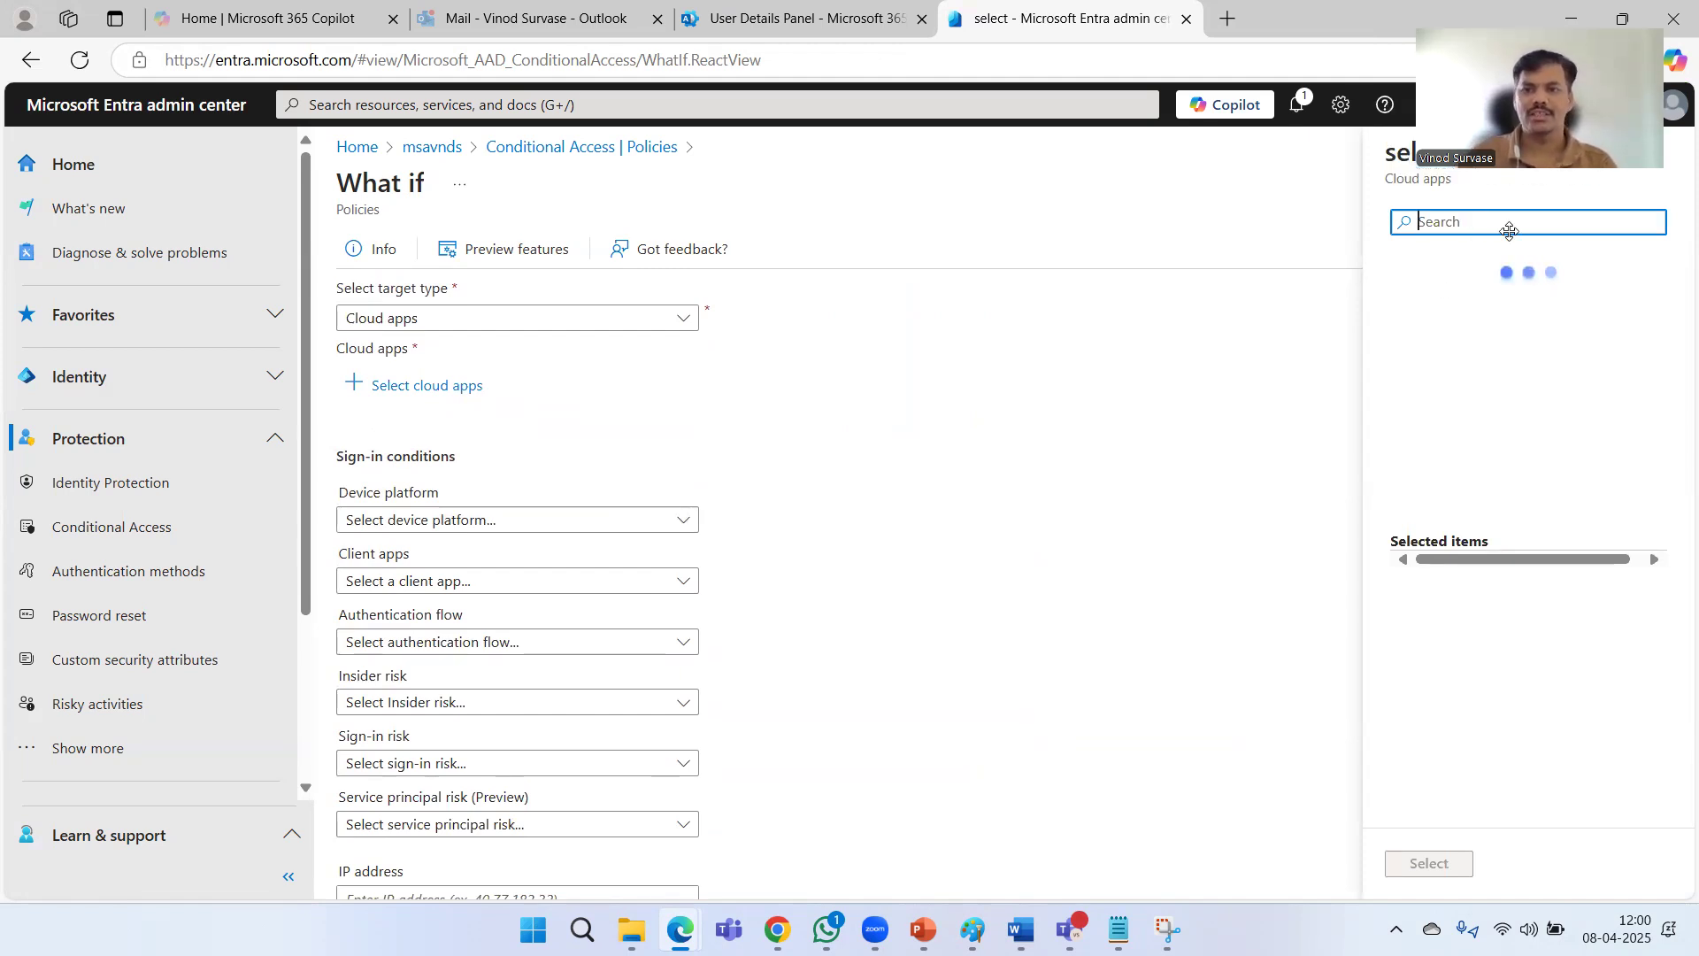
{"action": "left_click", "coordinate": [1506, 233]}
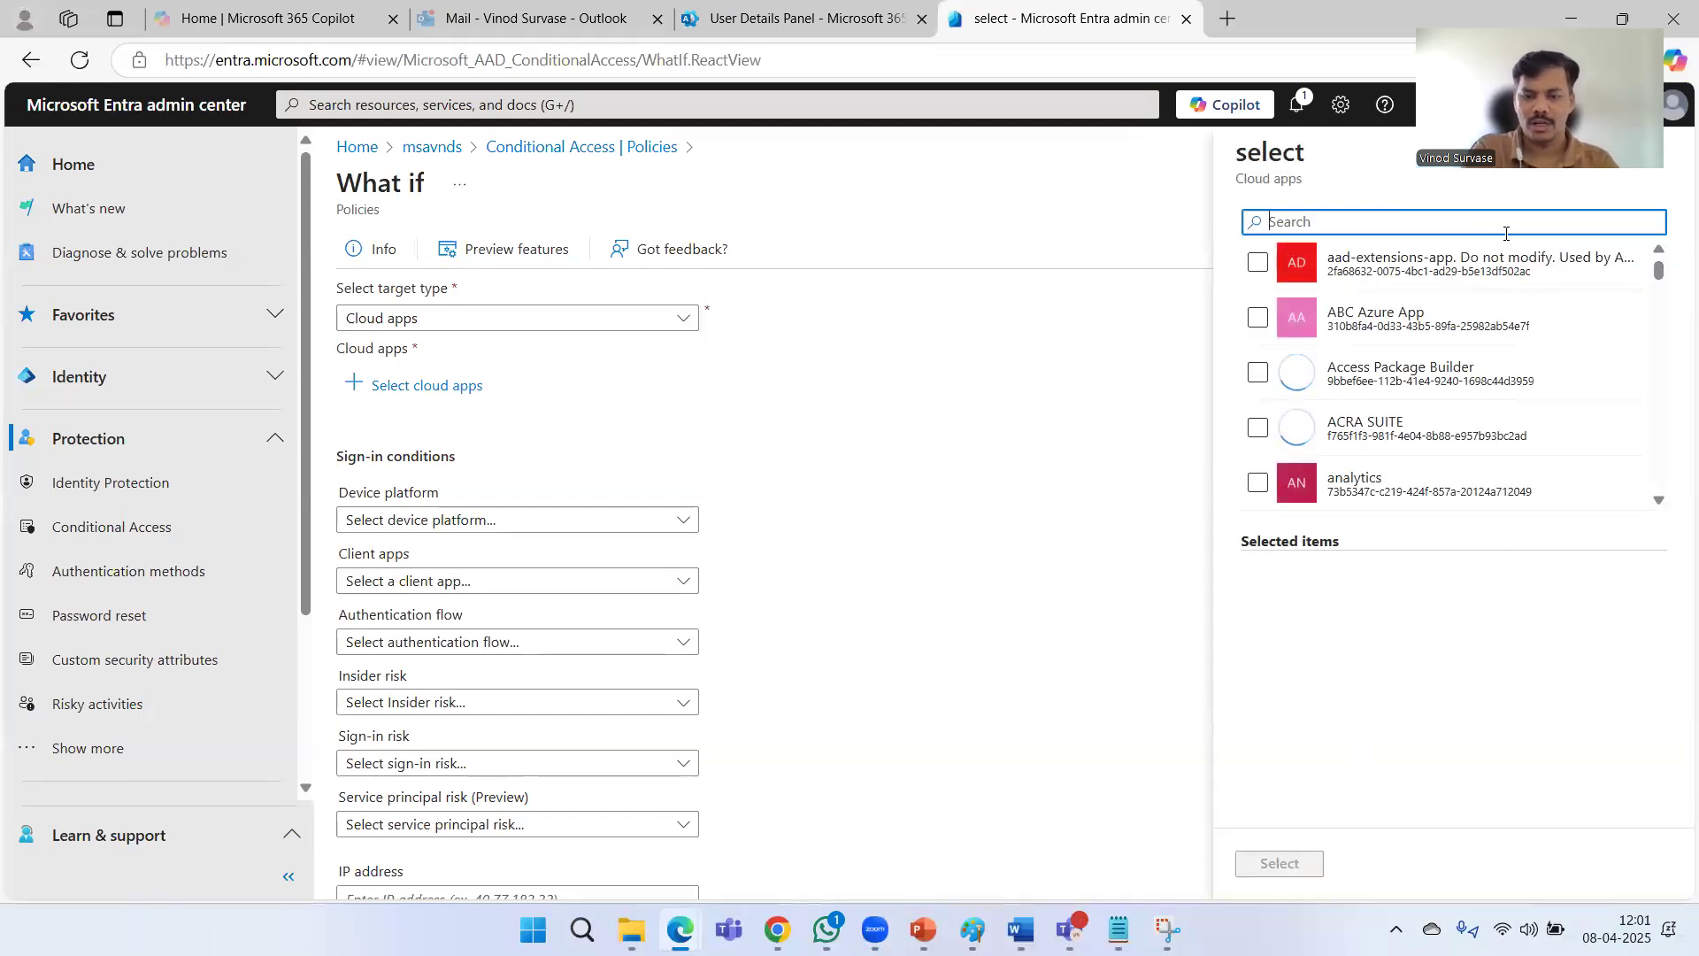
{"action": "type", "text": "office "}
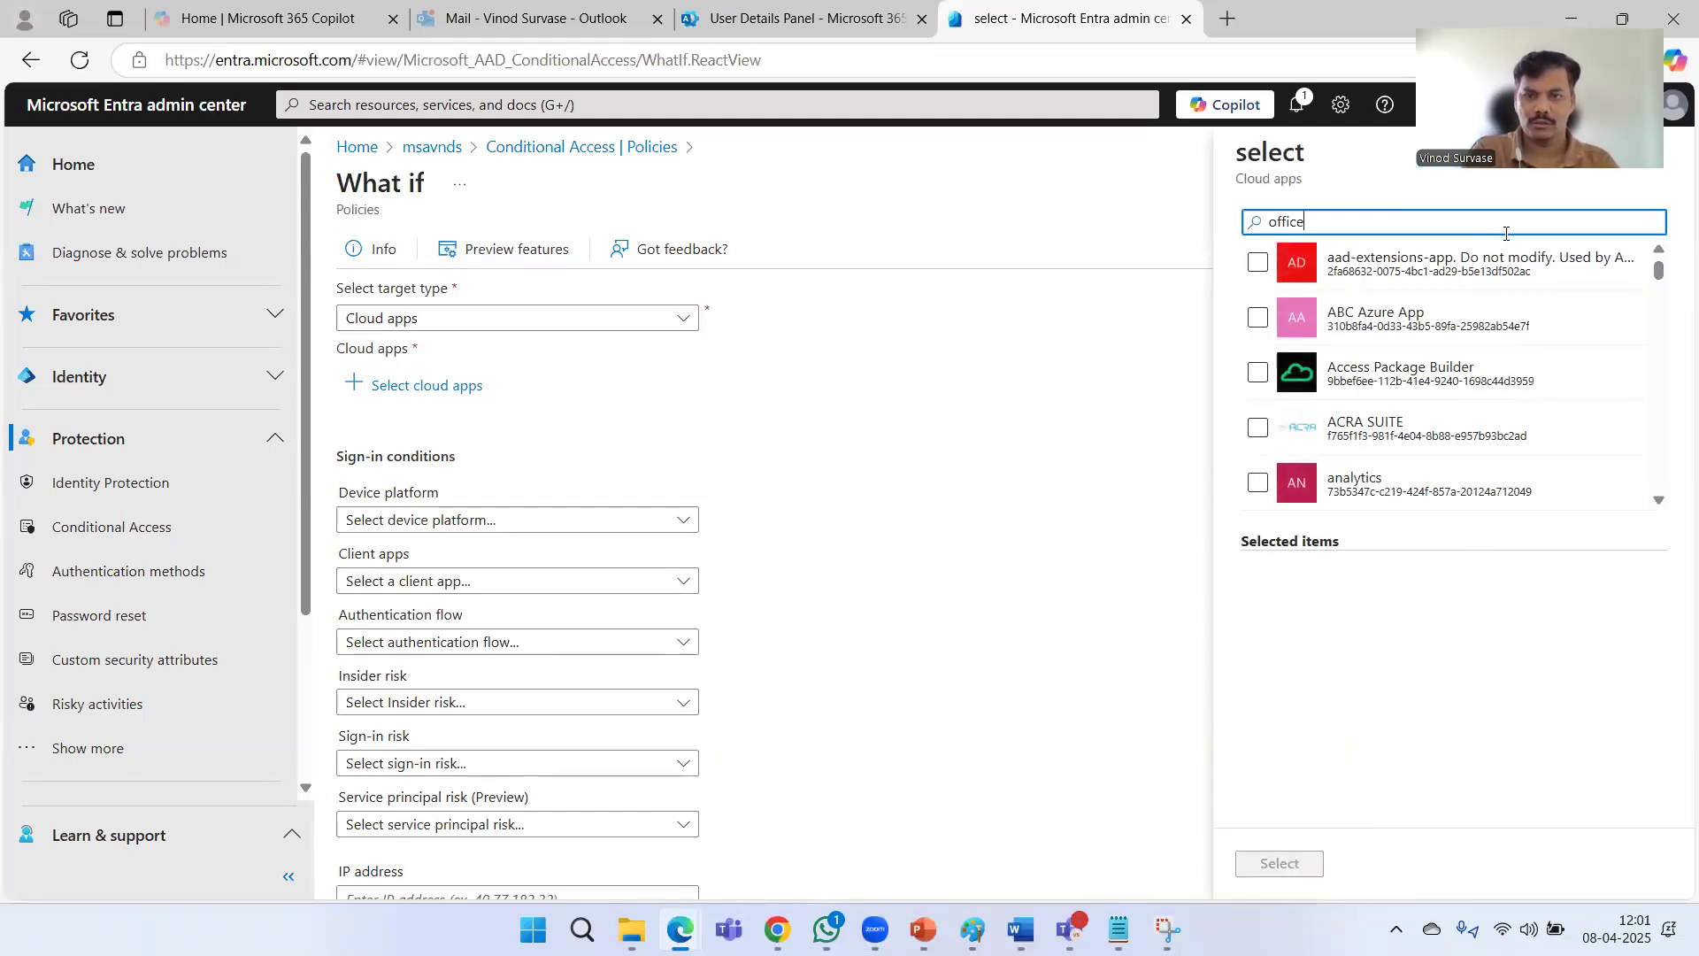
{"action": "type", "text": "365"}
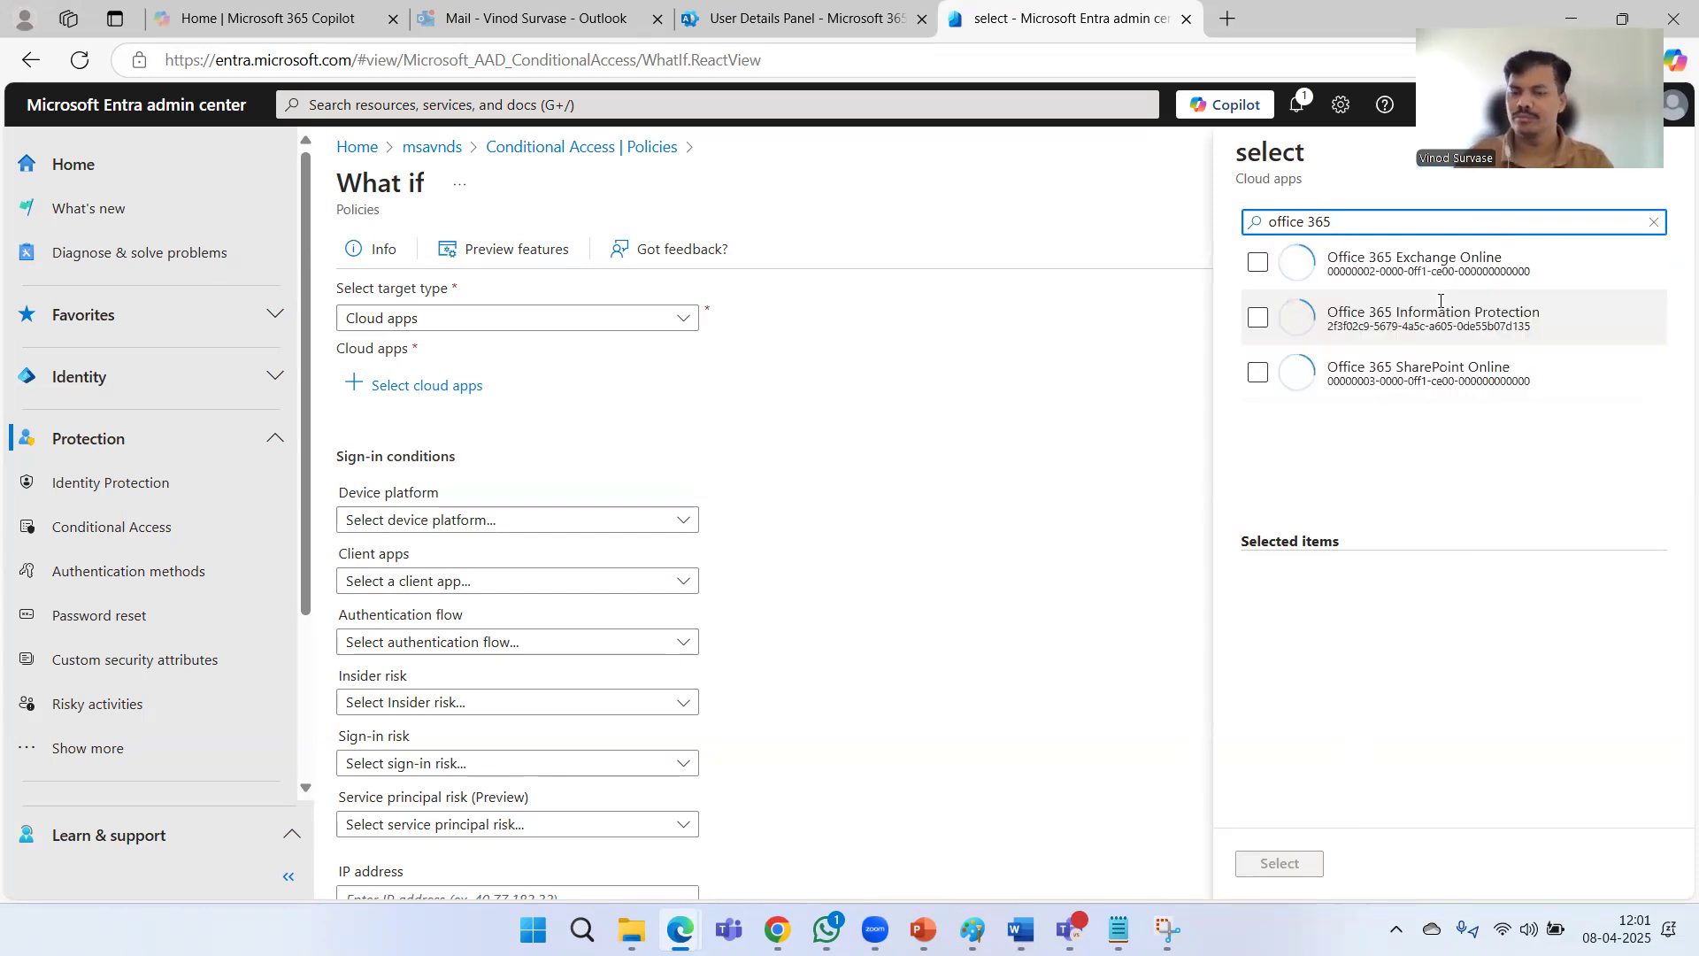
{"action": "left_click", "coordinate": [1258, 263]}
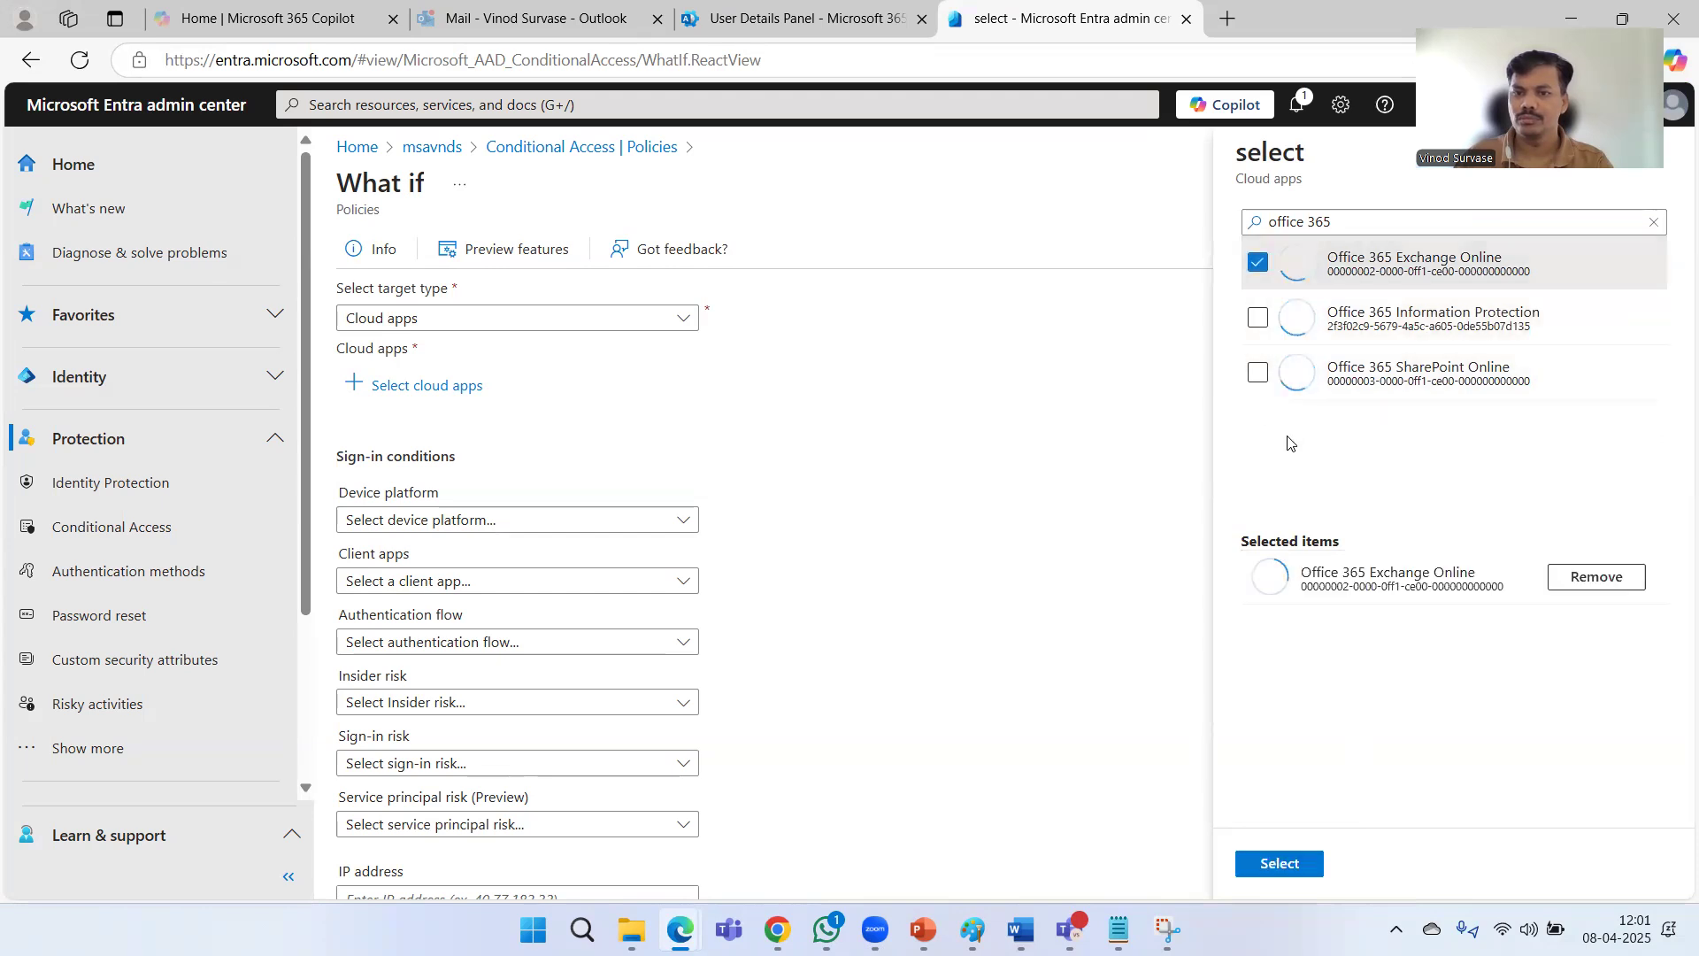
{"action": "left_click", "coordinate": [1259, 373]}
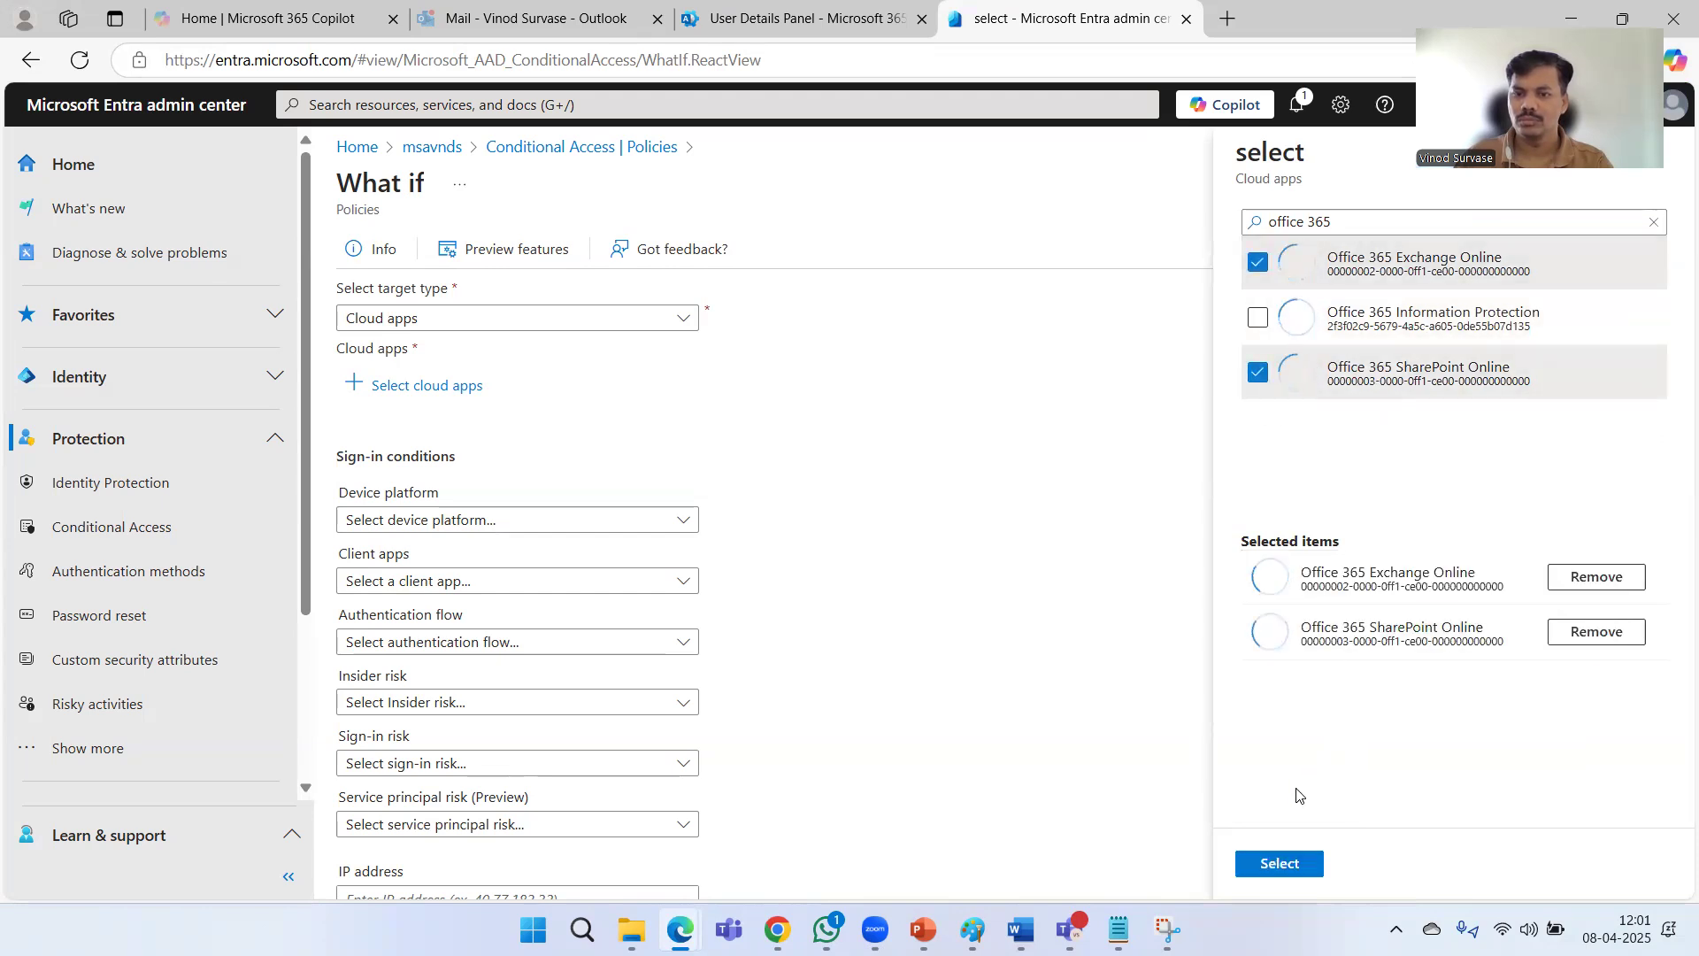
{"action": "left_click", "coordinate": [1292, 865]}
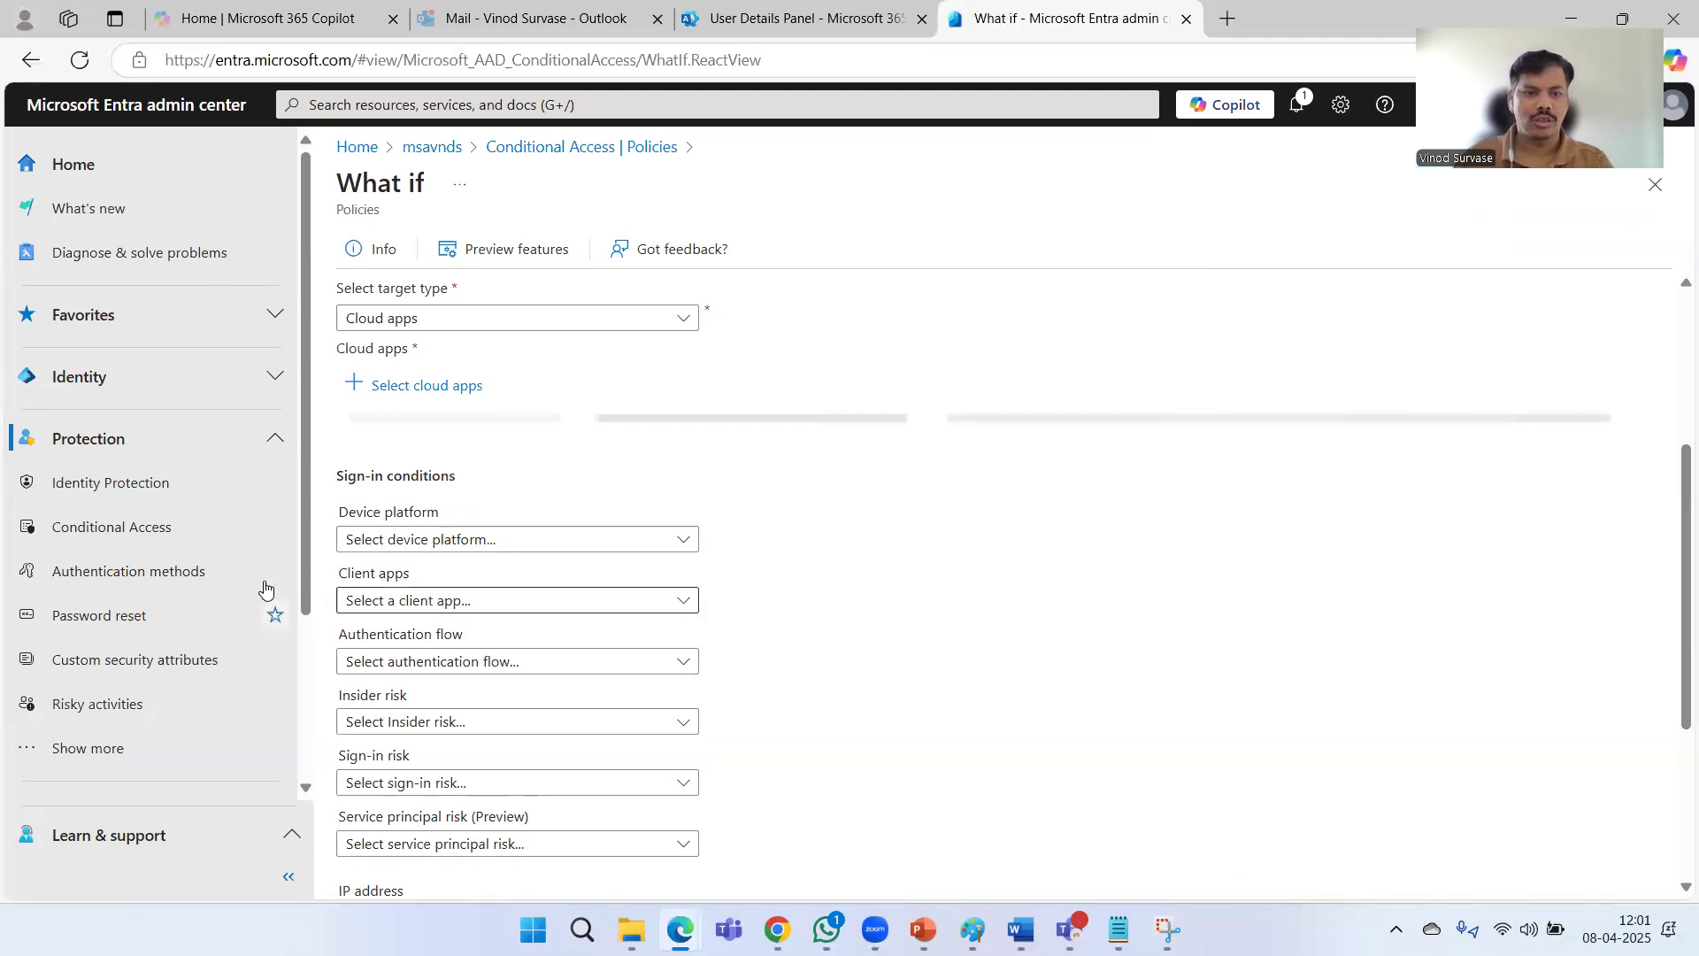
Set the sign-in conditions to the Windows device platform and the Browser client app.
{"action": "scroll", "coordinate": [524, 555], "scroll_direction": "down", "scroll_amount": 3}
{"action": "left_click", "coordinate": [493, 363]}
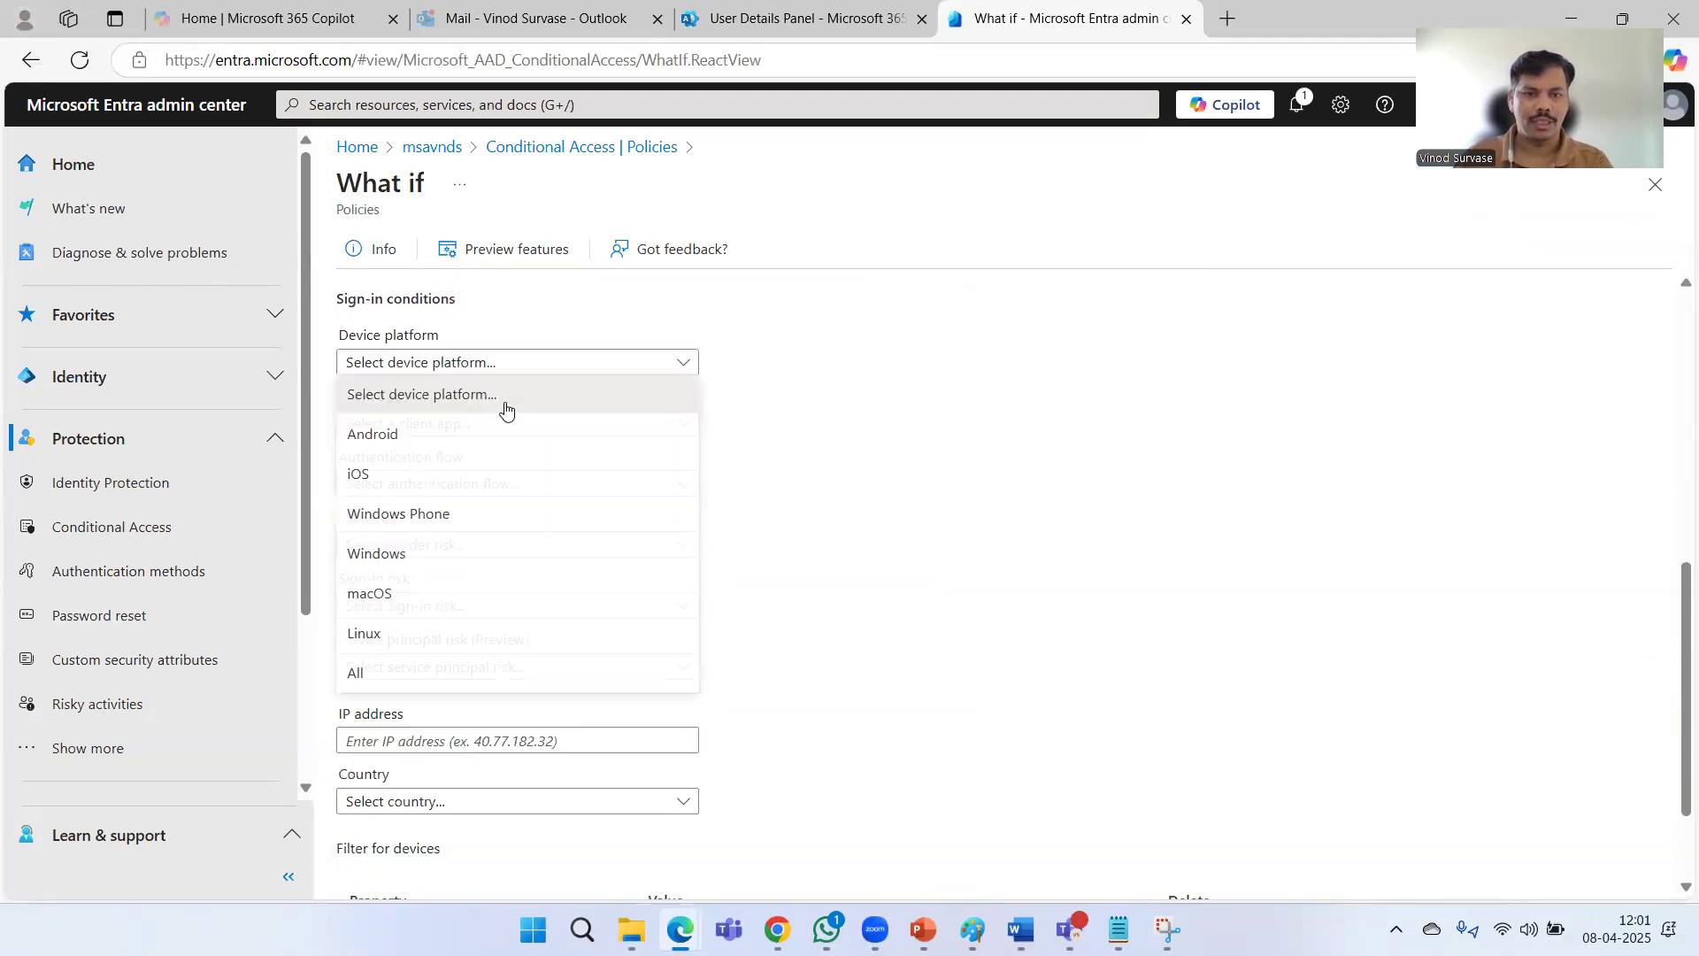
{"action": "left_click", "coordinate": [416, 555]}
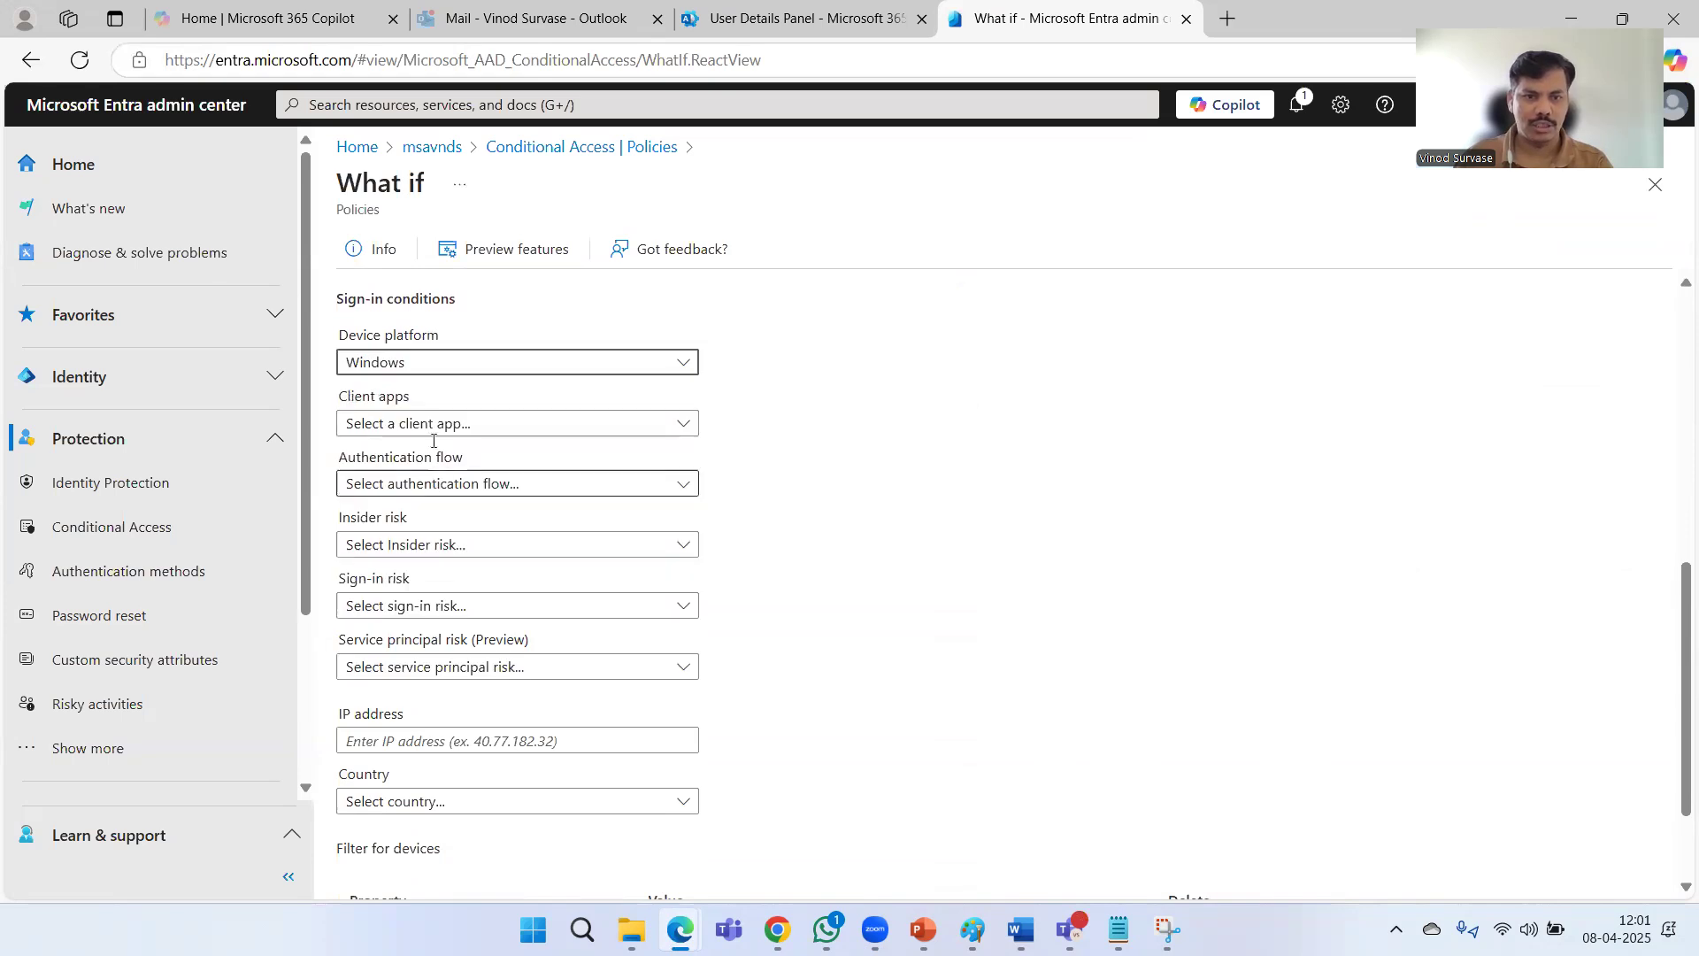
{"action": "left_click", "coordinate": [428, 424]}
{"action": "left_click", "coordinate": [428, 500]}
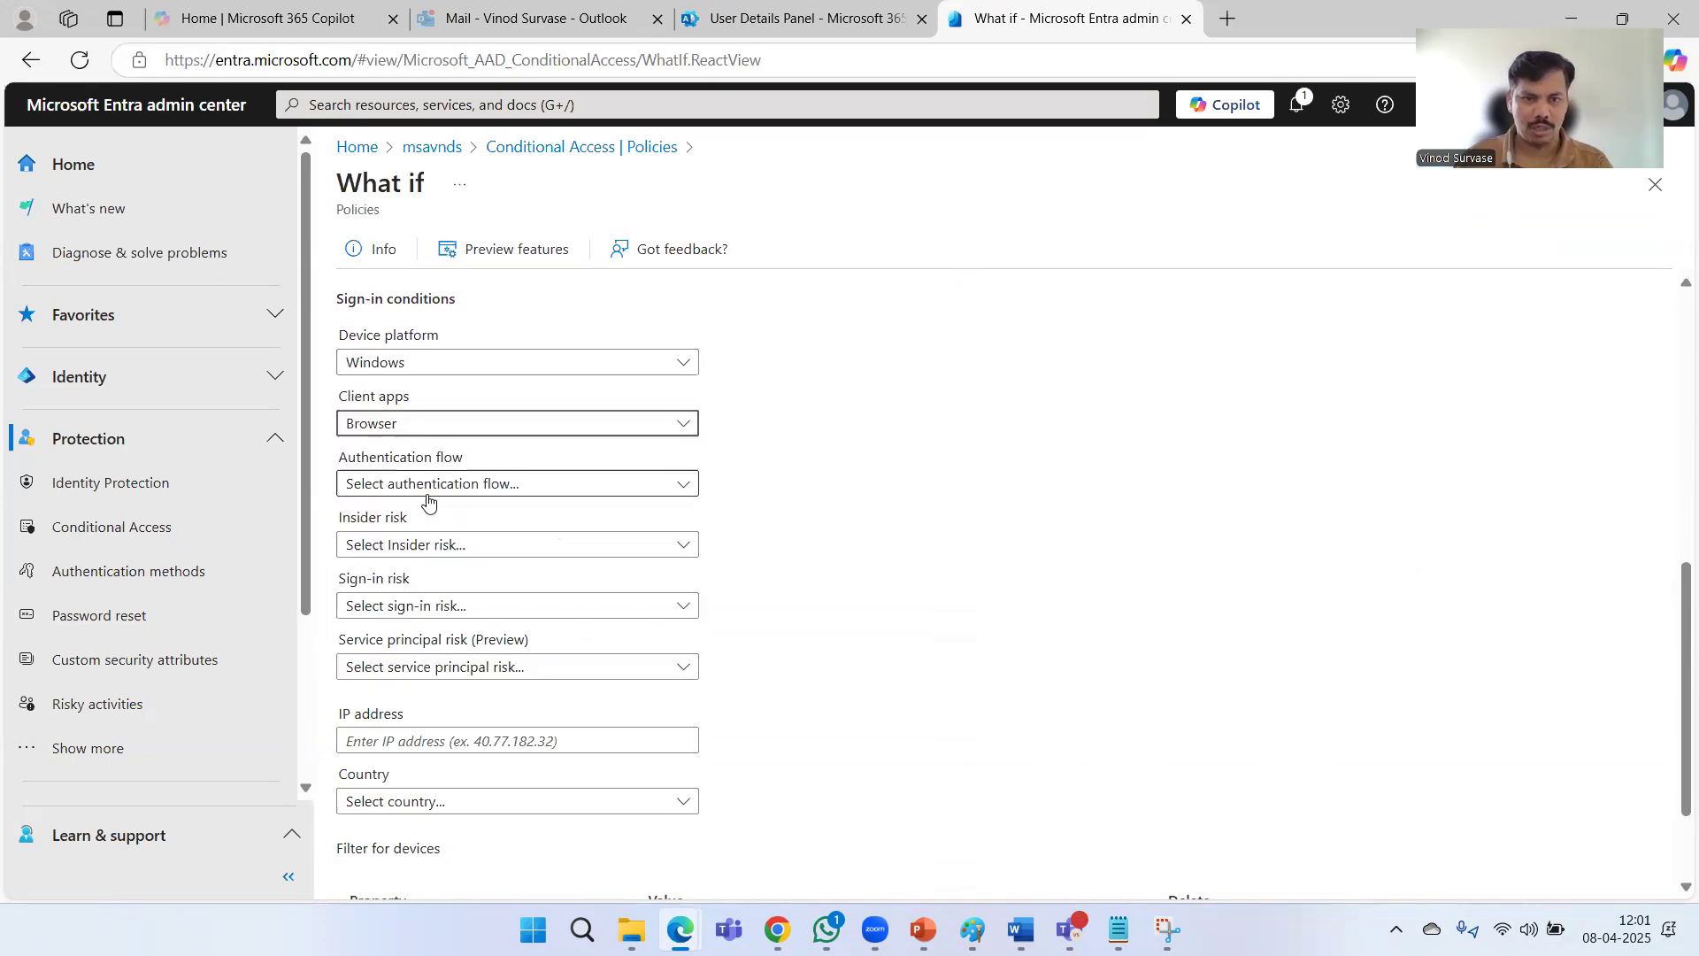
{"action": "left_click", "coordinate": [553, 428]}
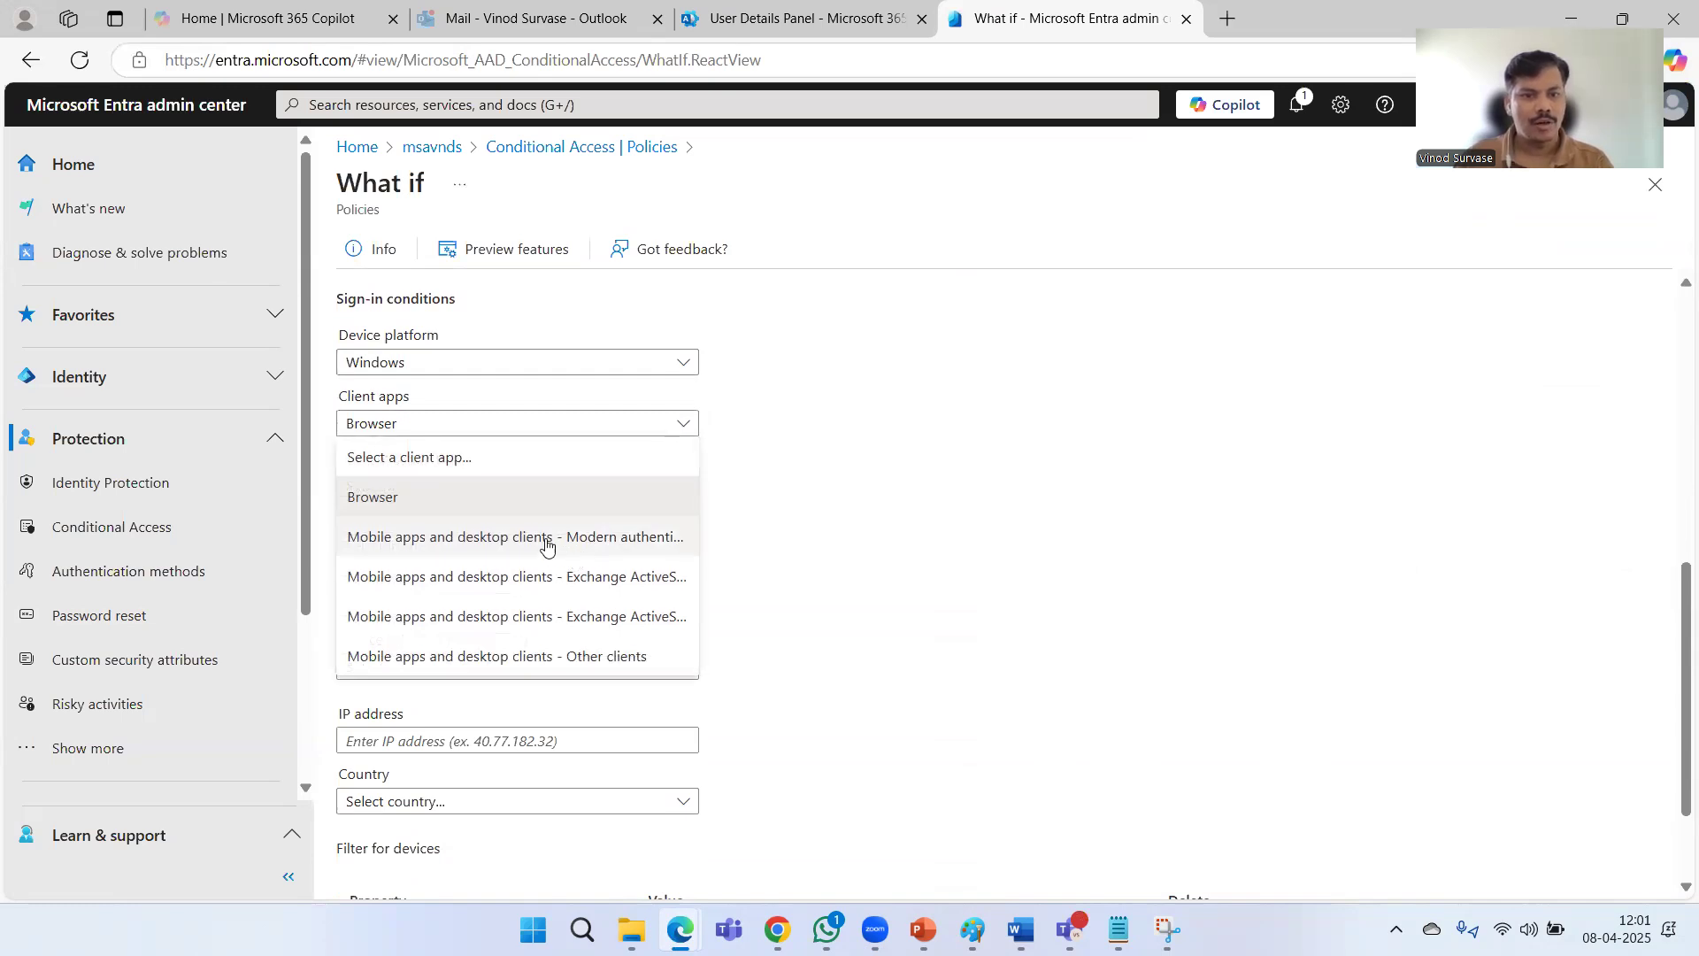
{"action": "left_click", "coordinate": [842, 507]}
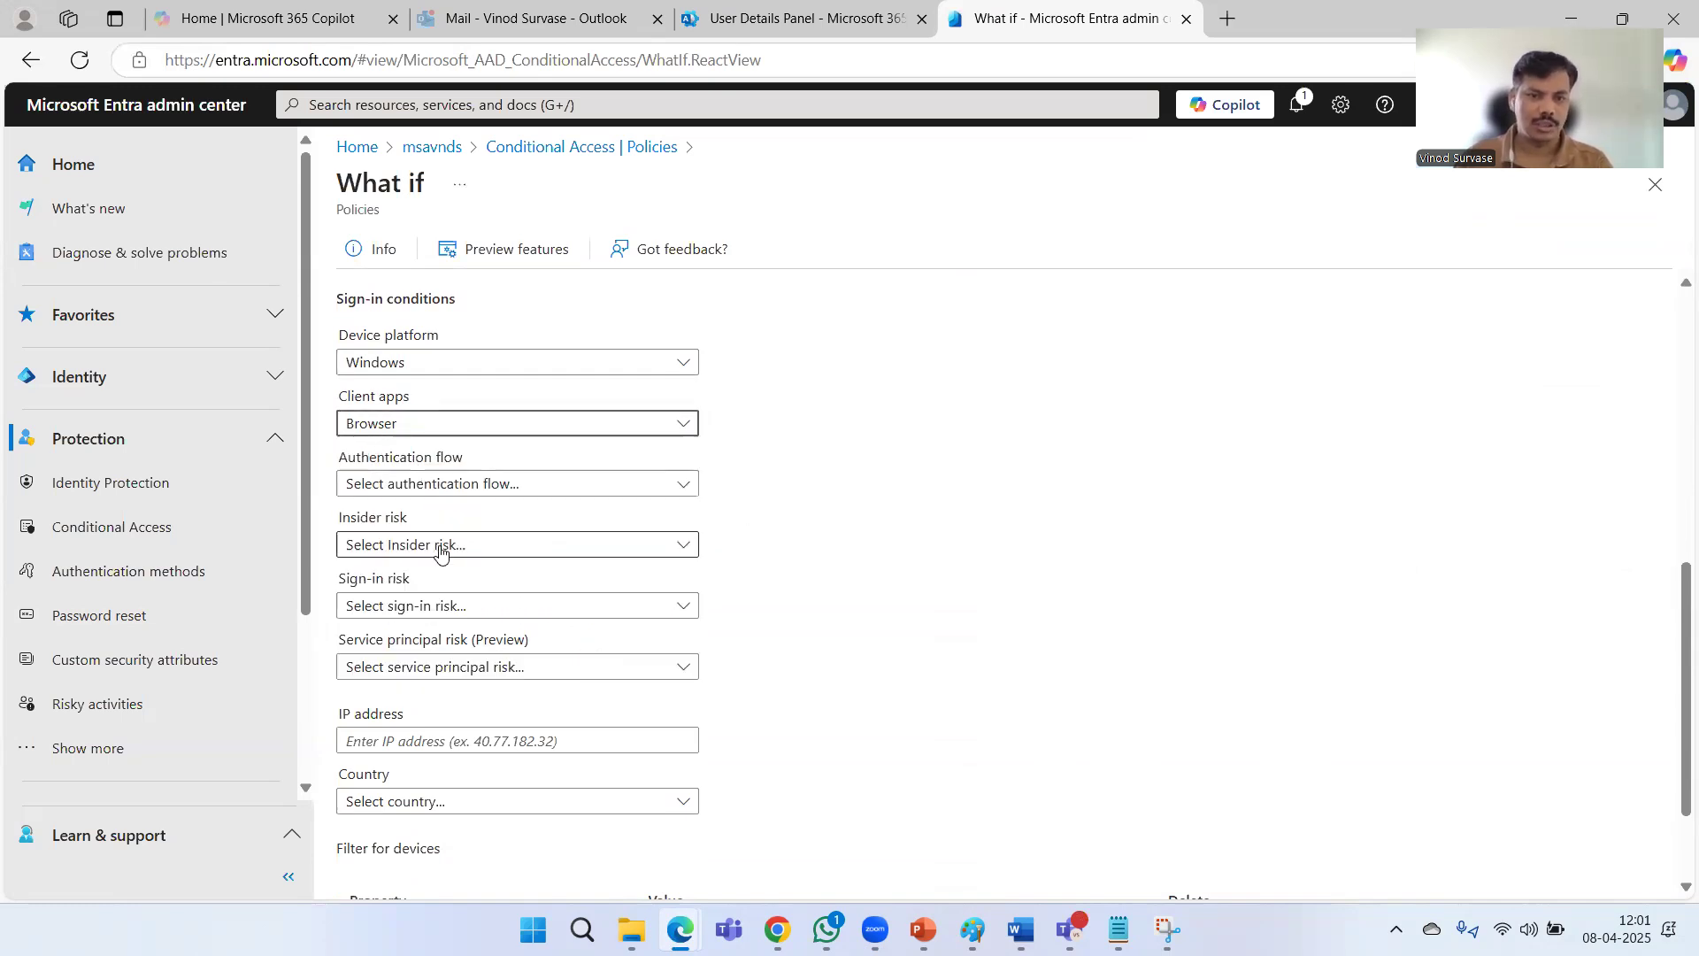
Set the authentication flow to Authentication transfer, and leave the insider, sign-in and service principal risk conditions unselected.
{"action": "left_click", "coordinate": [441, 551]}
{"action": "left_click", "coordinate": [470, 492]}
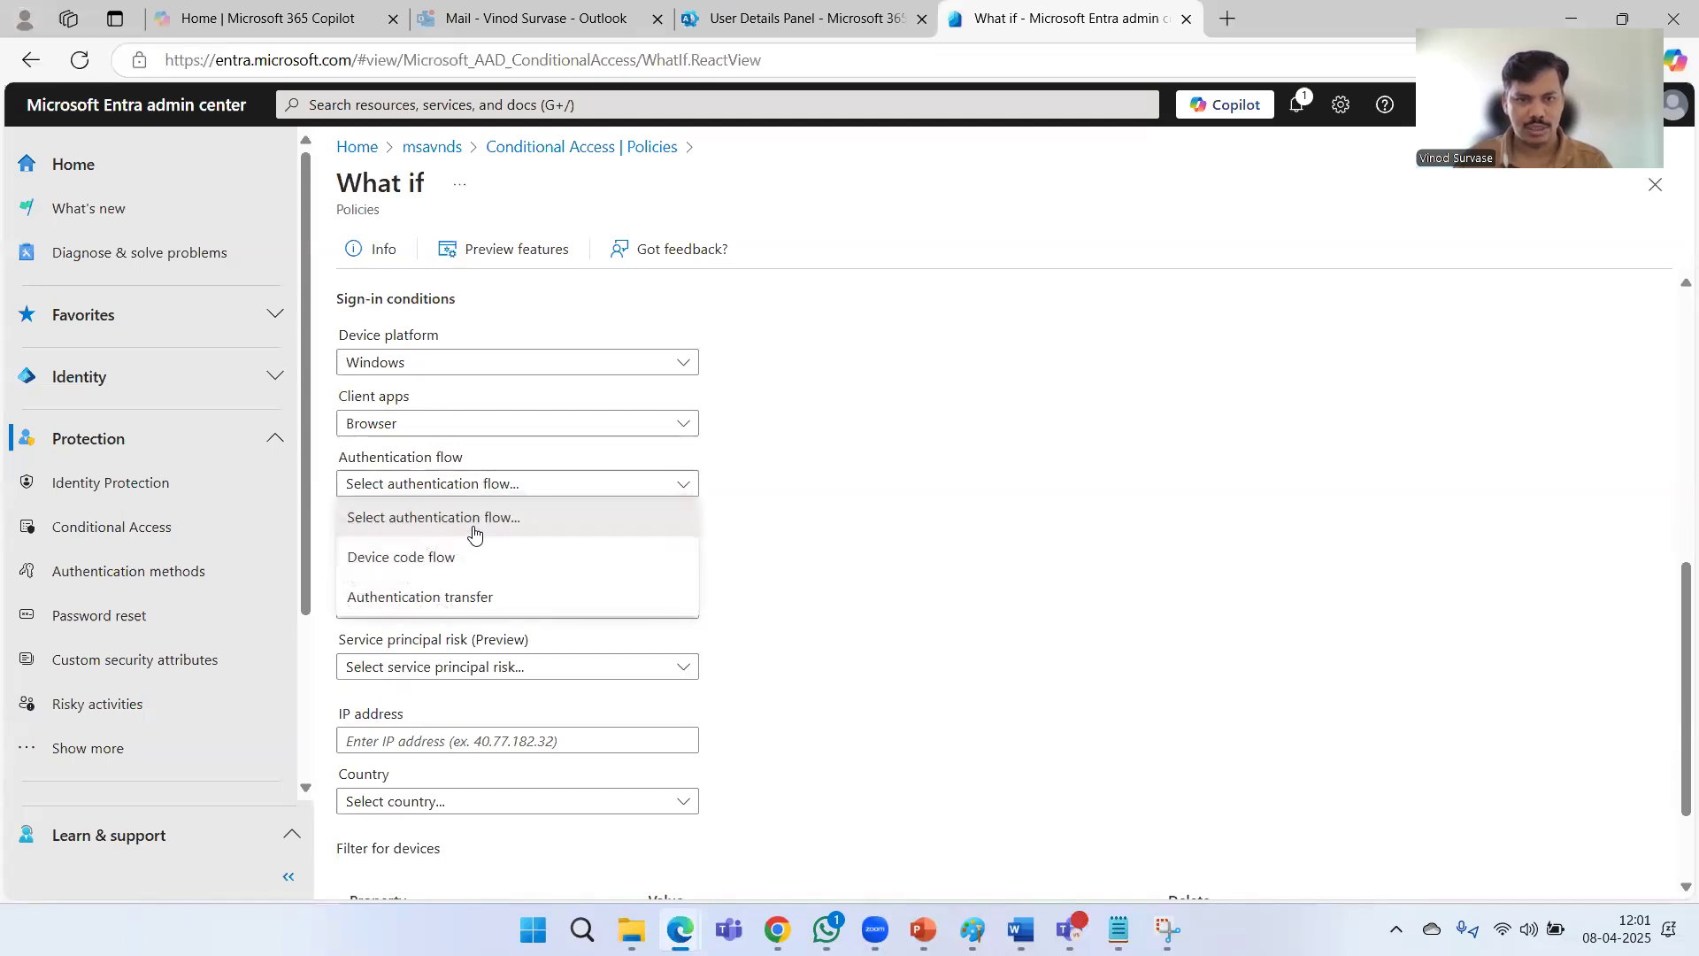
{"action": "left_click", "coordinate": [474, 597]}
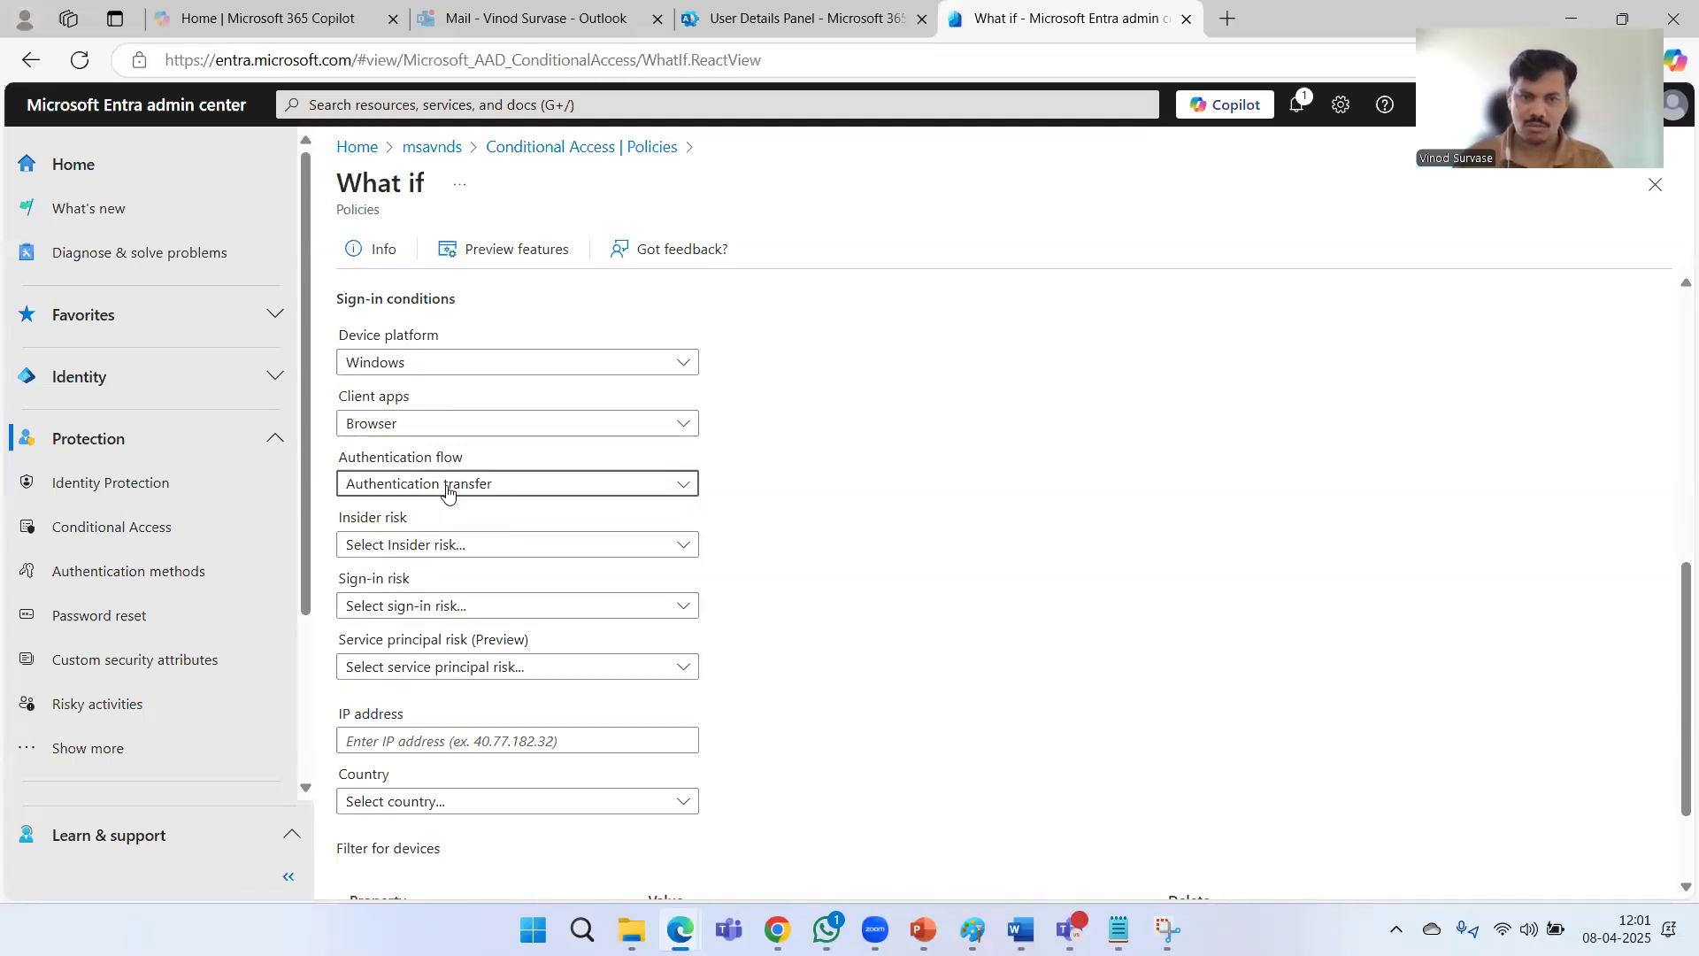
{"action": "left_click", "coordinate": [834, 569]}
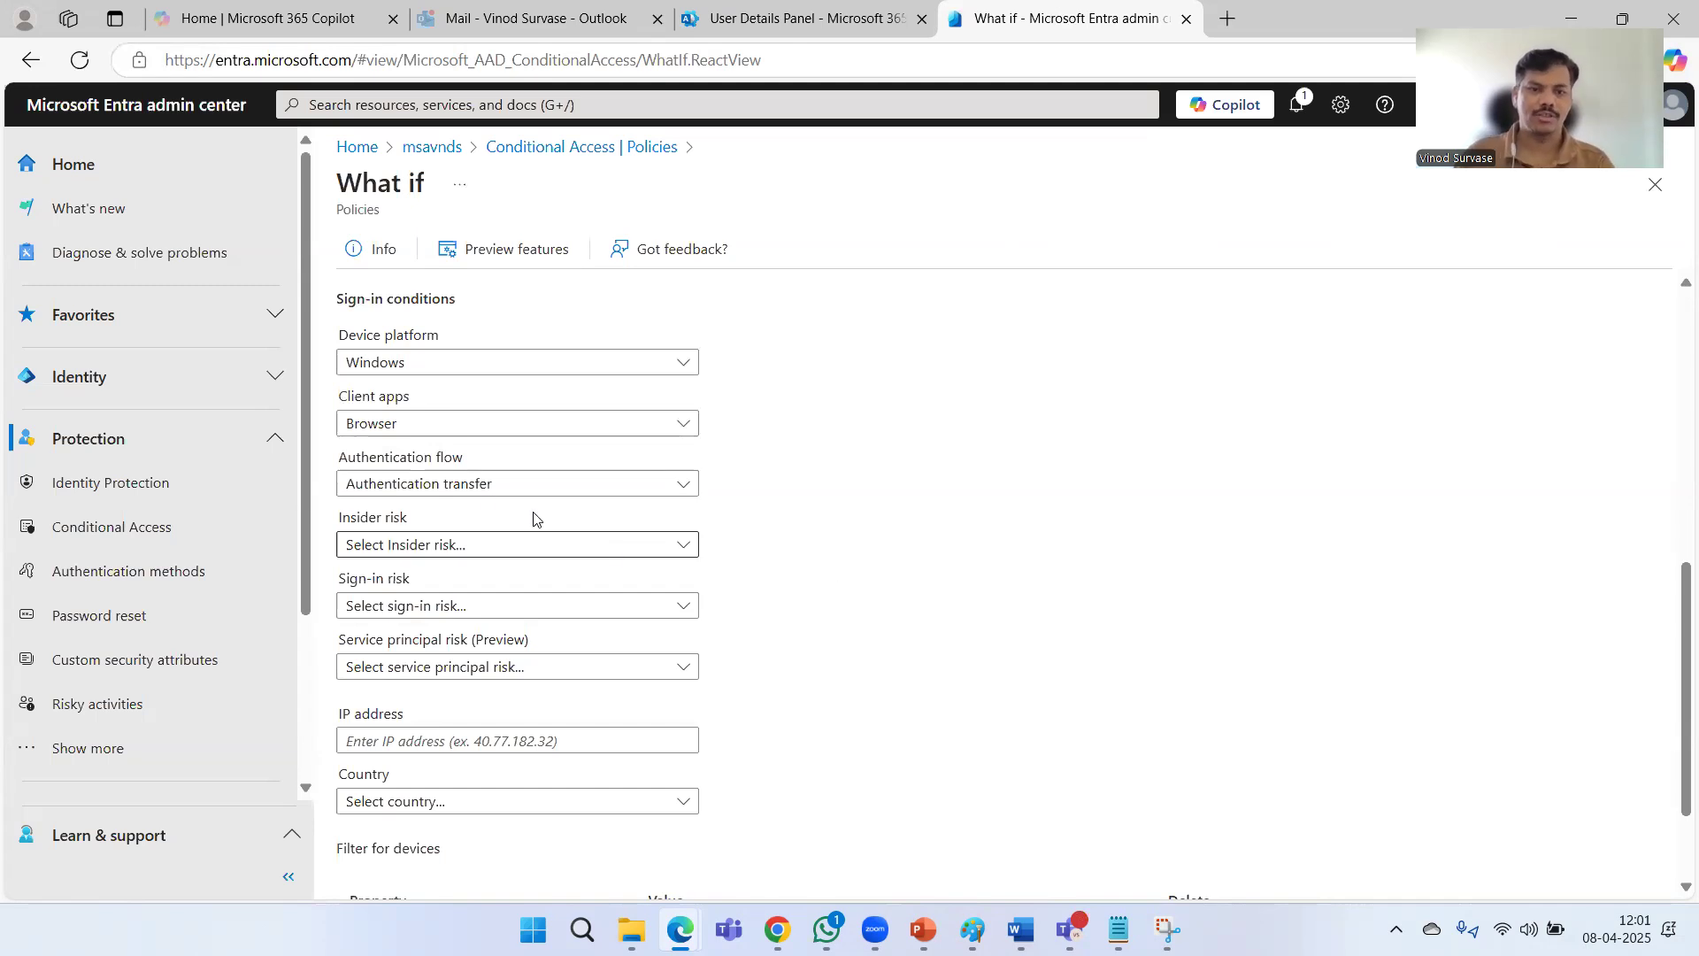
{"action": "left_click", "coordinate": [543, 599]}
{"action": "left_click", "coordinate": [847, 643]}
{"action": "scroll", "coordinate": [796, 648], "scroll_direction": "down", "scroll_amount": 2}
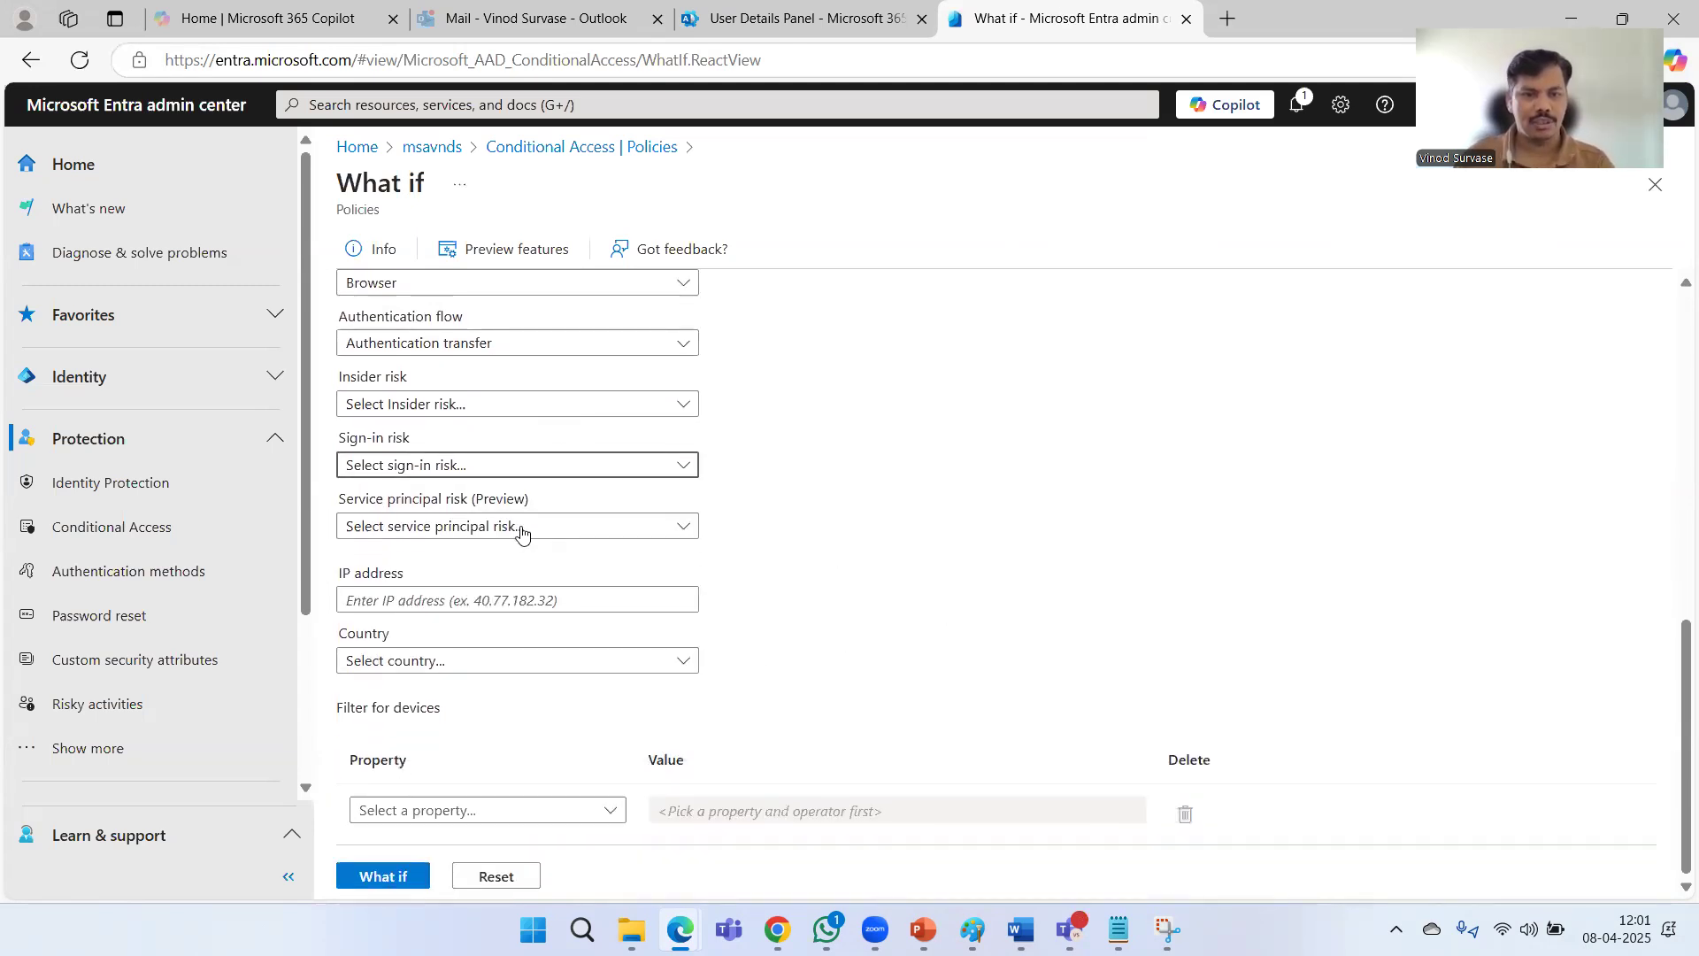
{"action": "left_click", "coordinate": [522, 527]}
{"action": "left_click", "coordinate": [925, 591]}
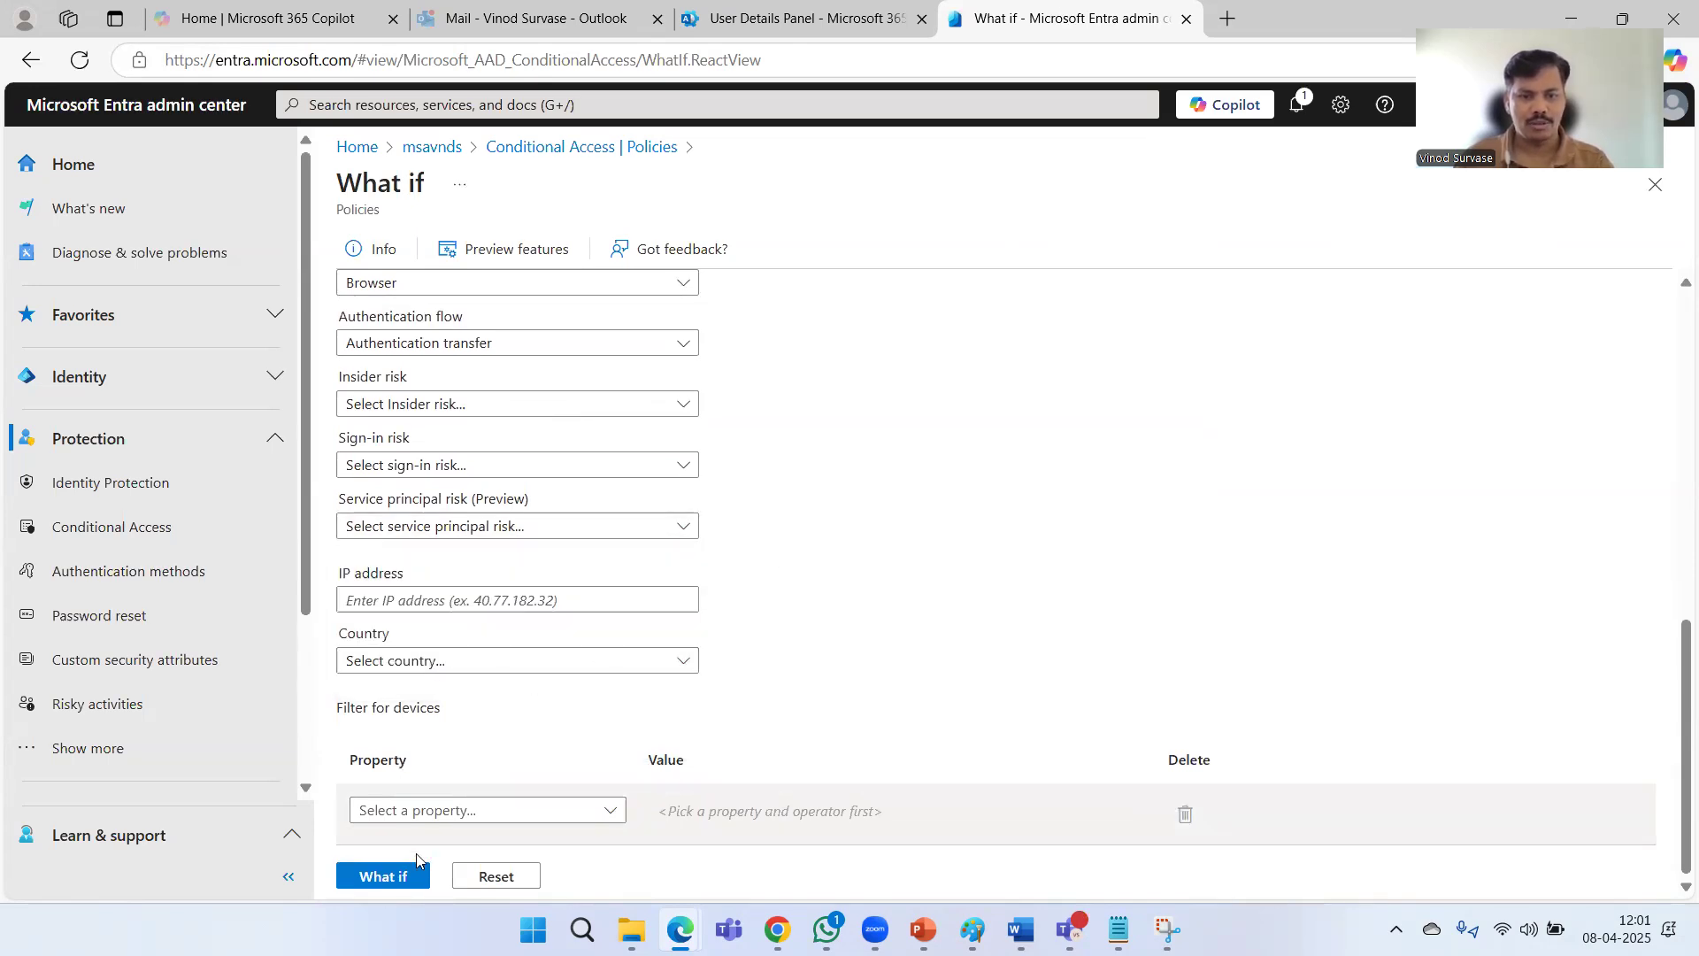
Run the What if evaluation and review the test user and target apps, then collapse the Protection navigation group.
{"action": "left_click", "coordinate": [400, 876]}
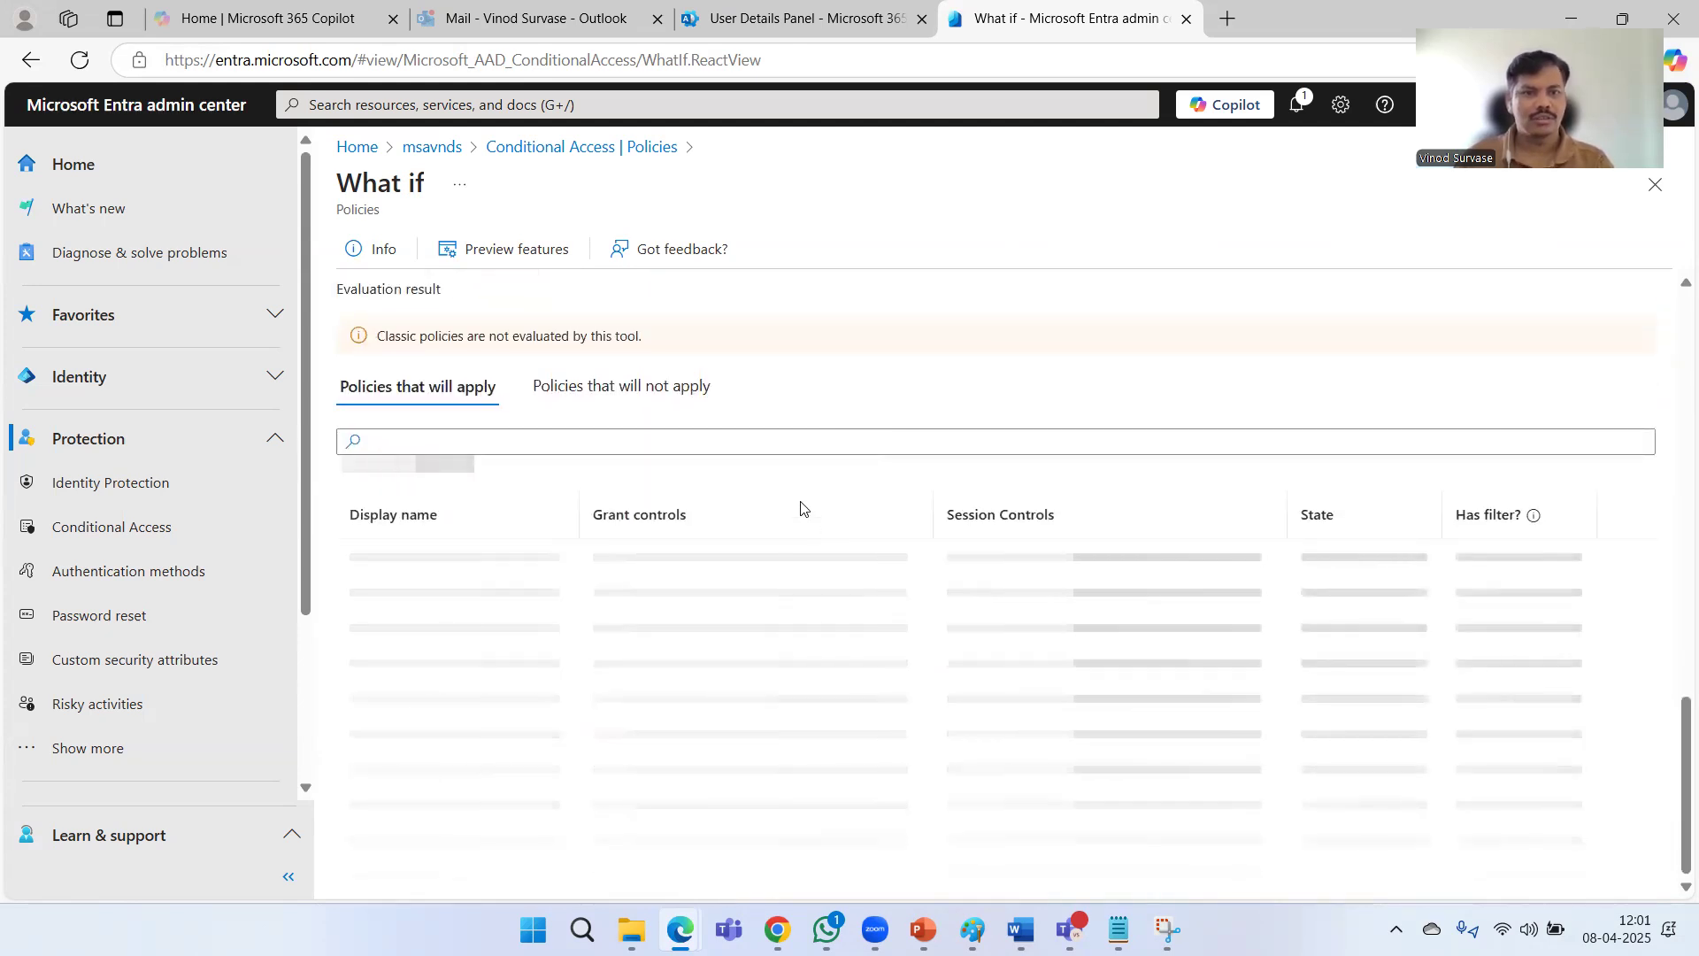
{"action": "left_click_drag", "start_coordinate": [433, 341], "coordinate": [671, 353]}
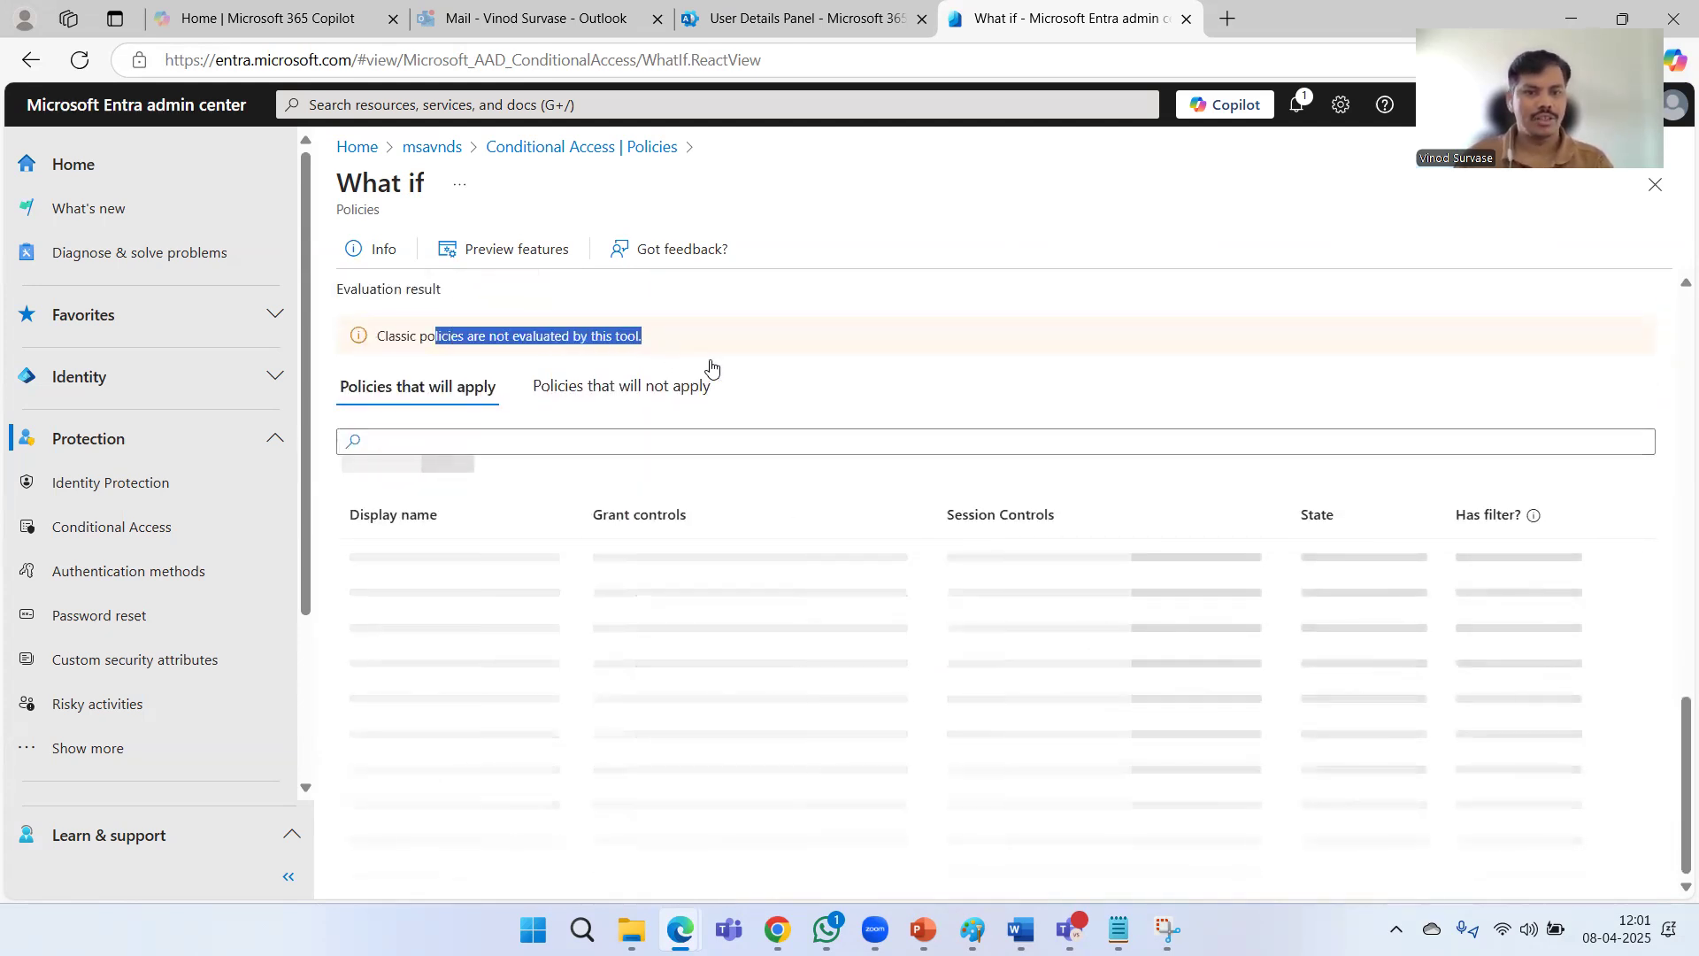
{"action": "left_click", "coordinate": [808, 363]}
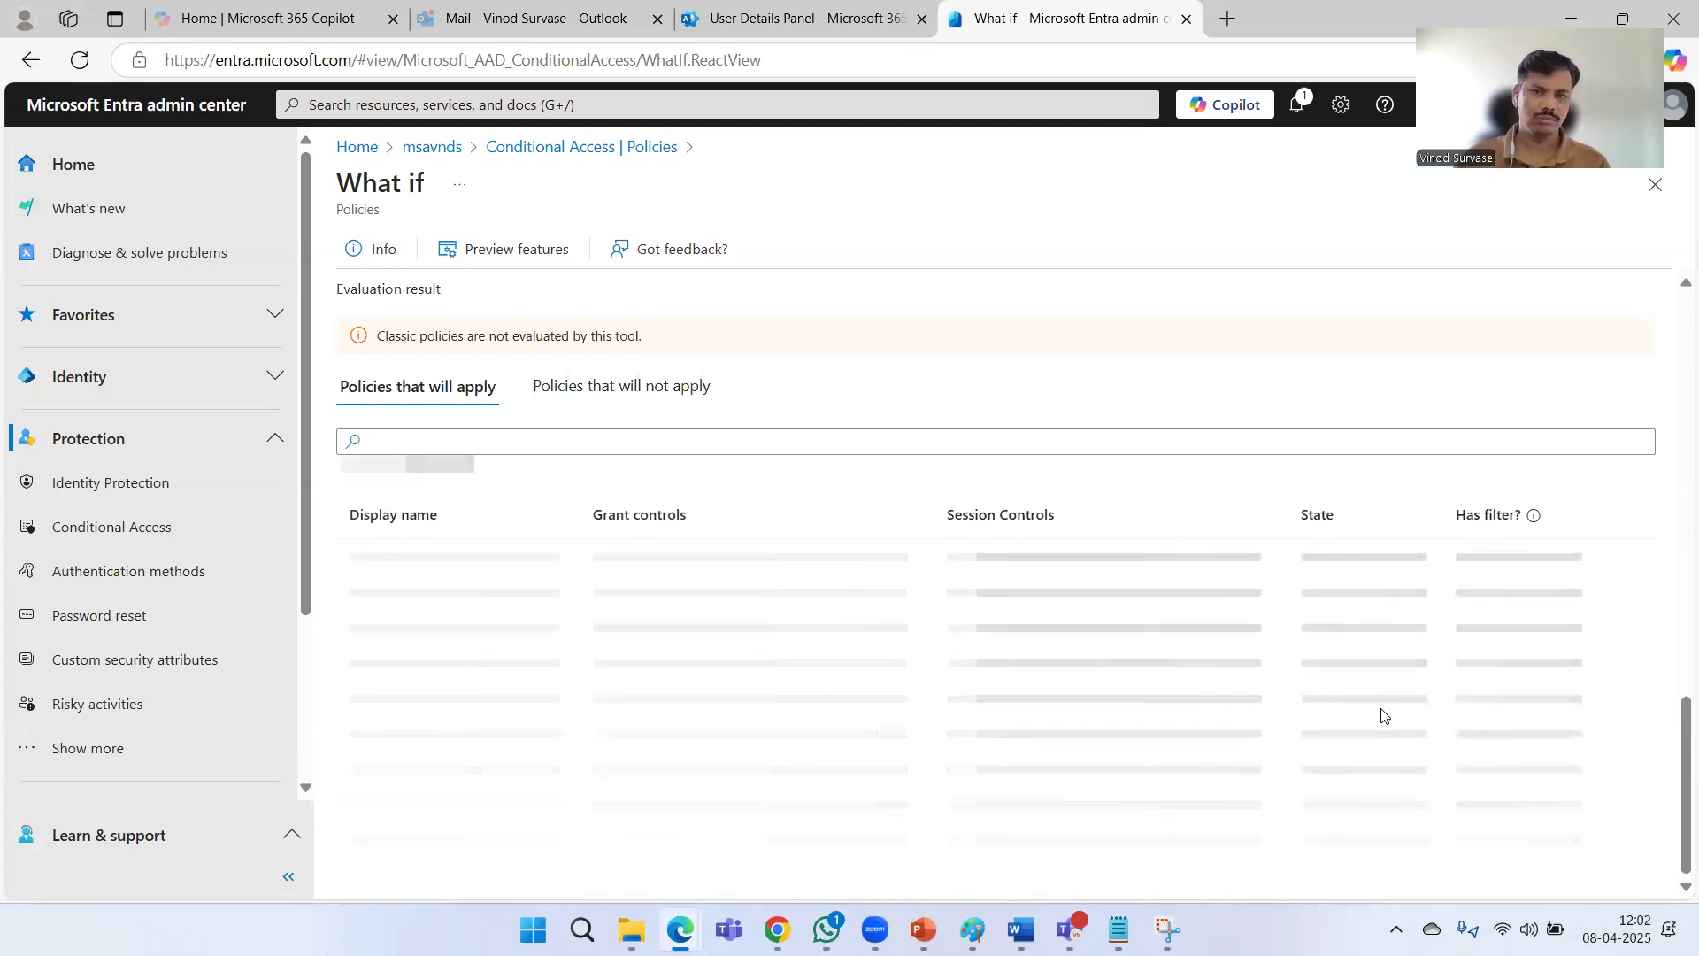
{"action": "scroll", "coordinate": [1425, 680], "scroll_direction": "up", "scroll_amount": 8}
{"action": "scroll", "coordinate": [1425, 679], "scroll_direction": "up", "scroll_amount": 5}
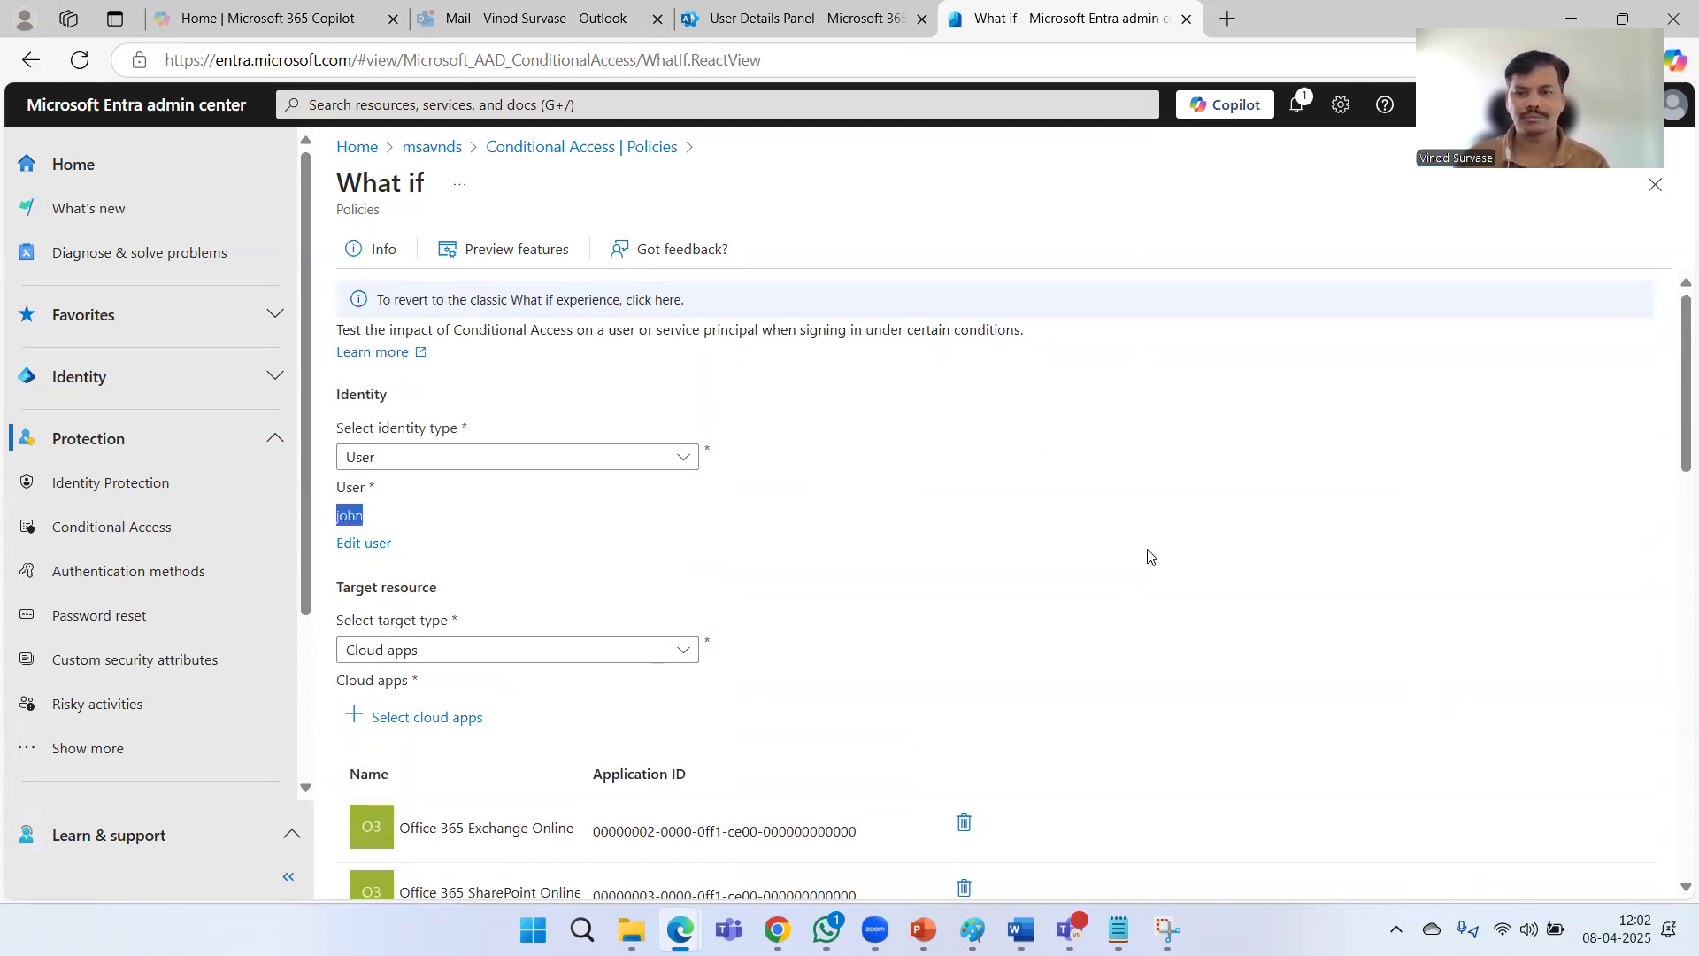
{"action": "scroll", "coordinate": [1248, 522], "scroll_direction": "down", "scroll_amount": 13}
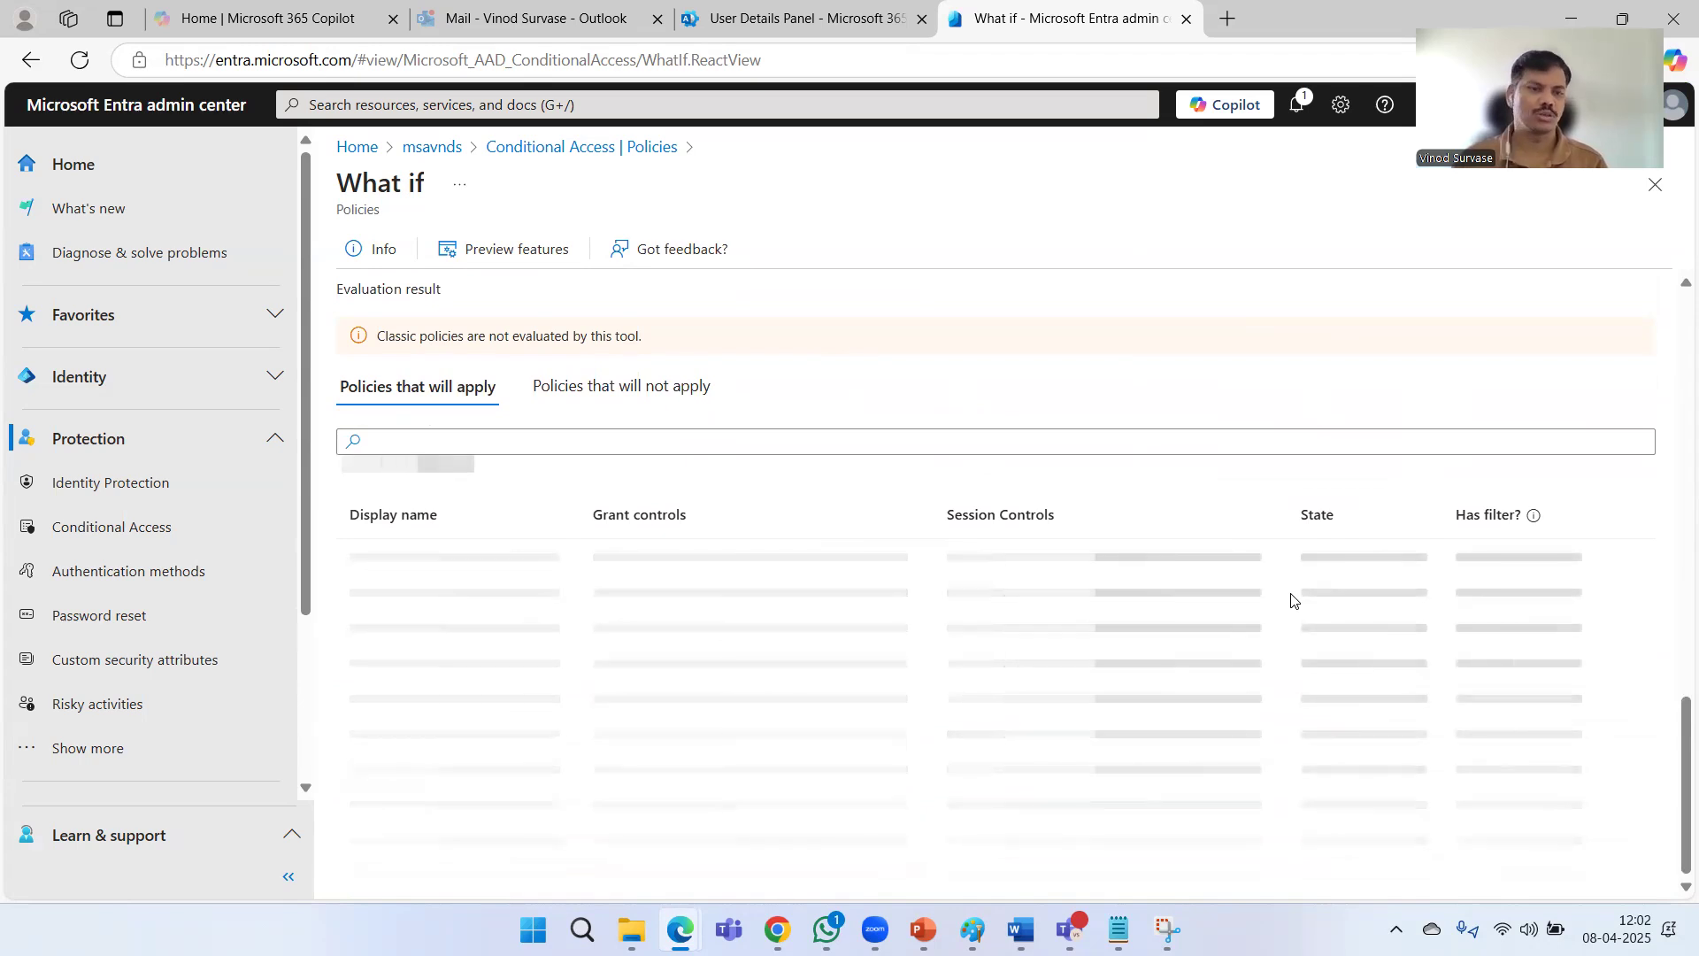
{"action": "left_click", "coordinate": [243, 440]}
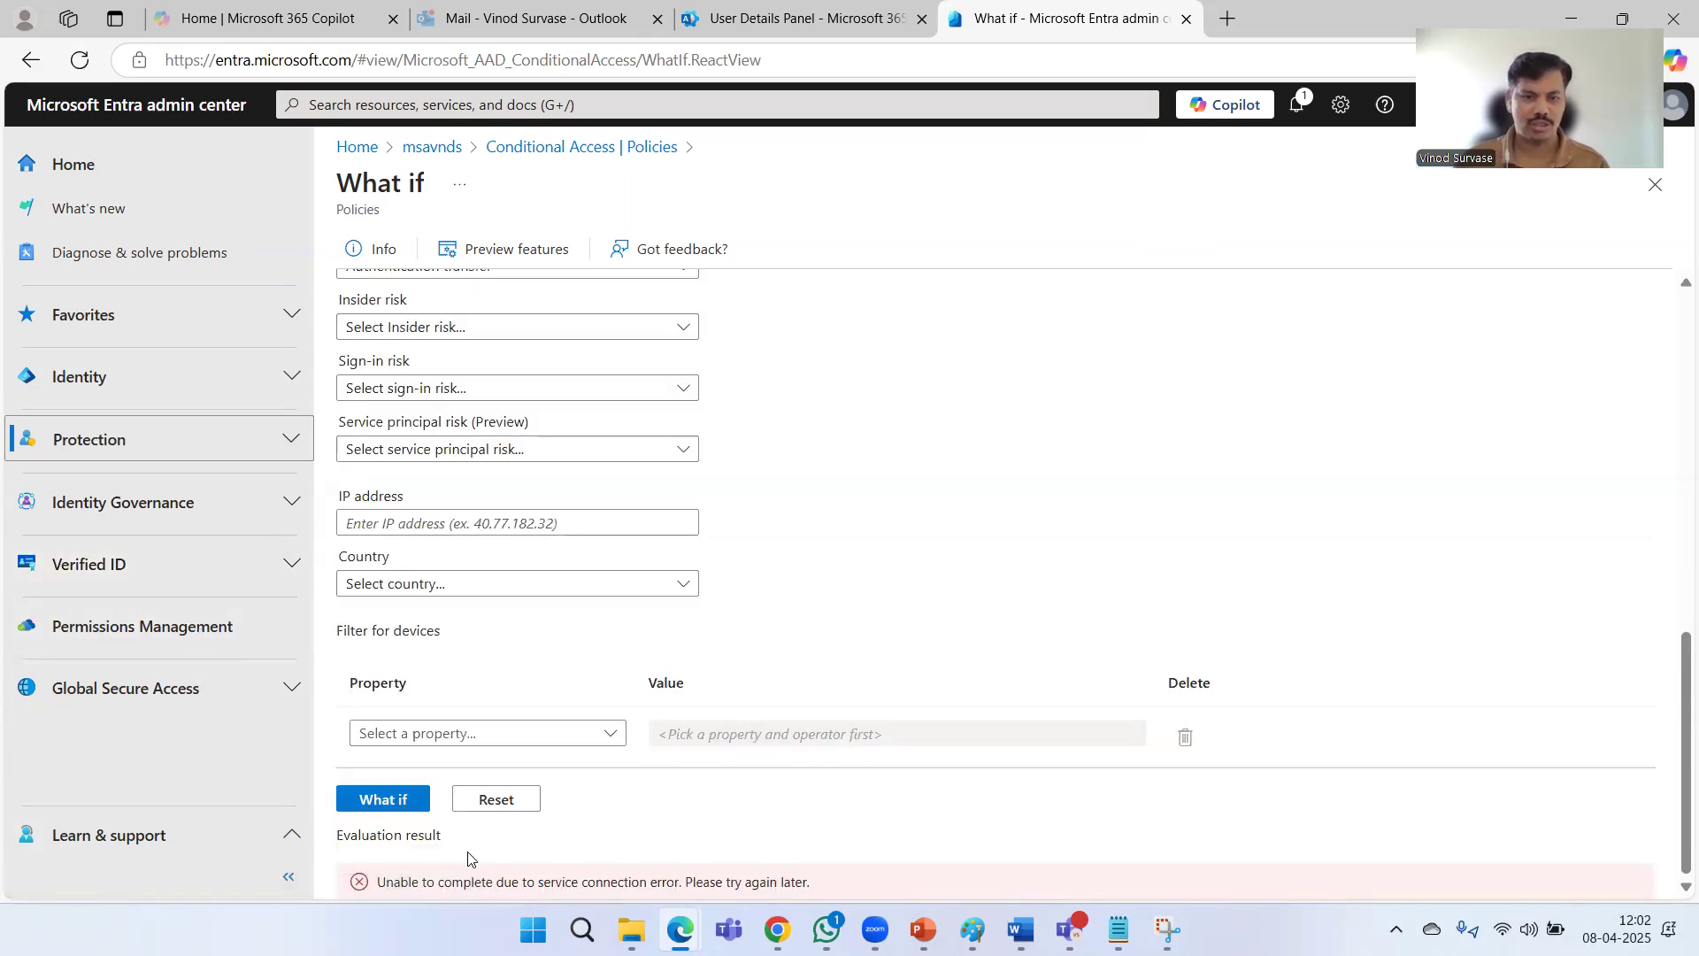
Run the What if evaluation again and review the policies that will apply against the chosen sign-in conditions.
{"action": "left_click", "coordinate": [383, 800]}
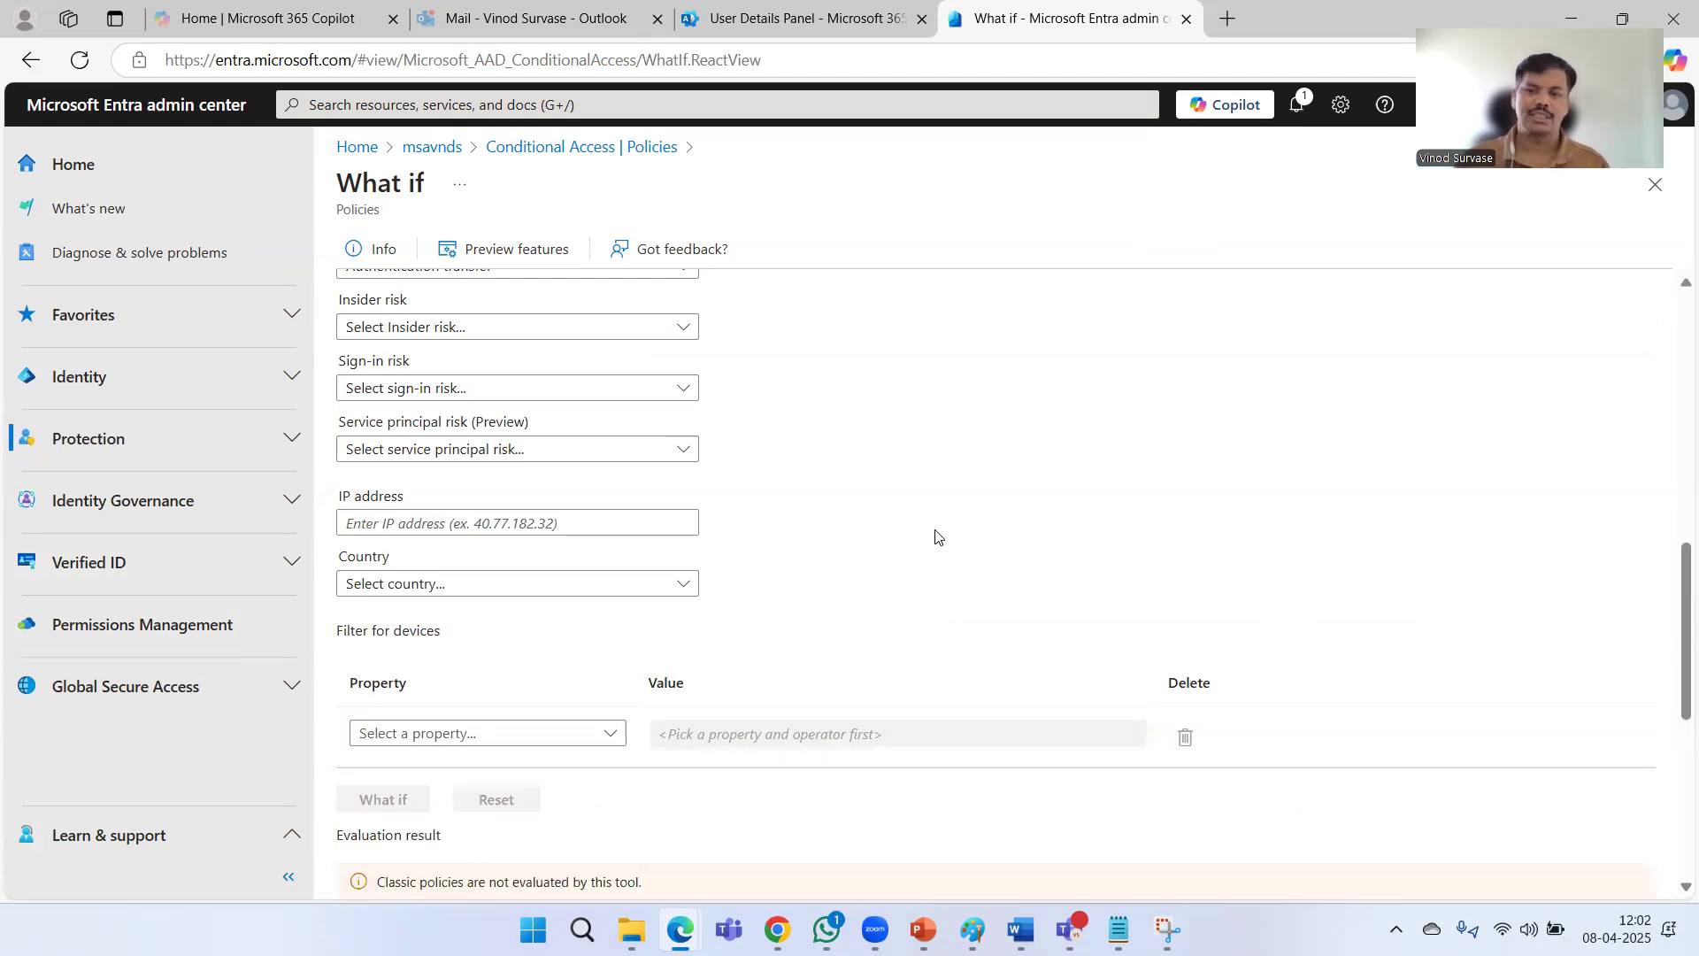
{"action": "scroll", "coordinate": [938, 537], "scroll_direction": "down", "scroll_amount": 6}
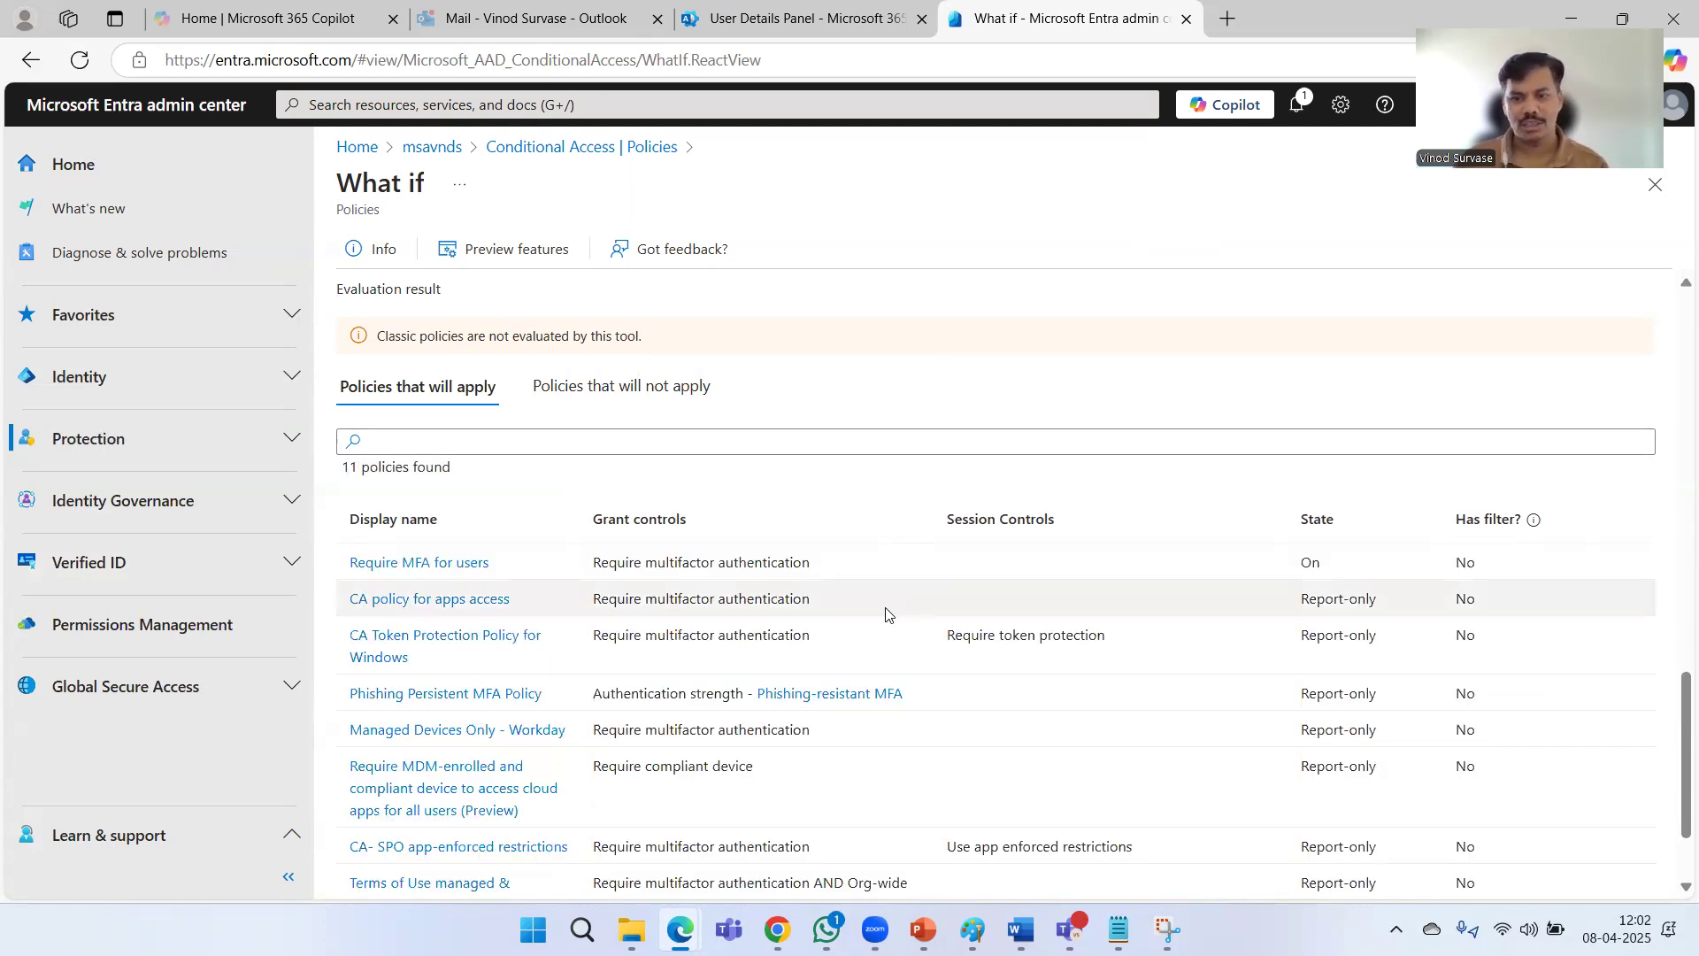
{"action": "scroll", "coordinate": [887, 613], "scroll_direction": "down", "scroll_amount": 2}
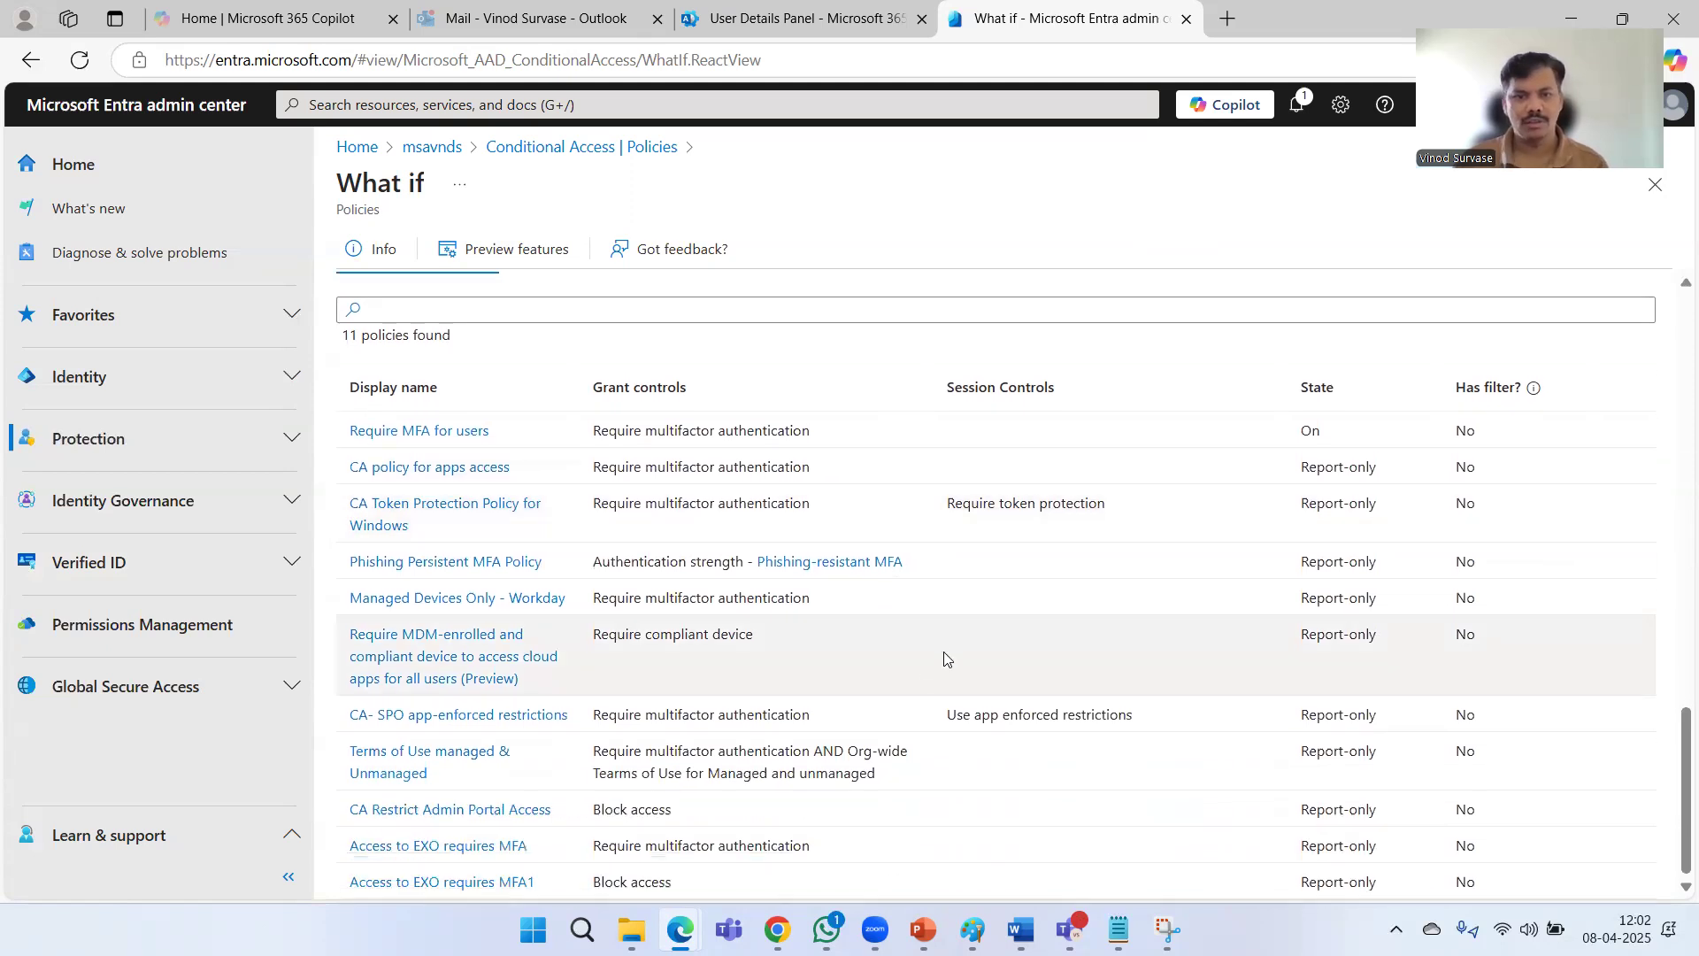
{"action": "scroll", "coordinate": [979, 626], "scroll_direction": "up", "scroll_amount": 10}
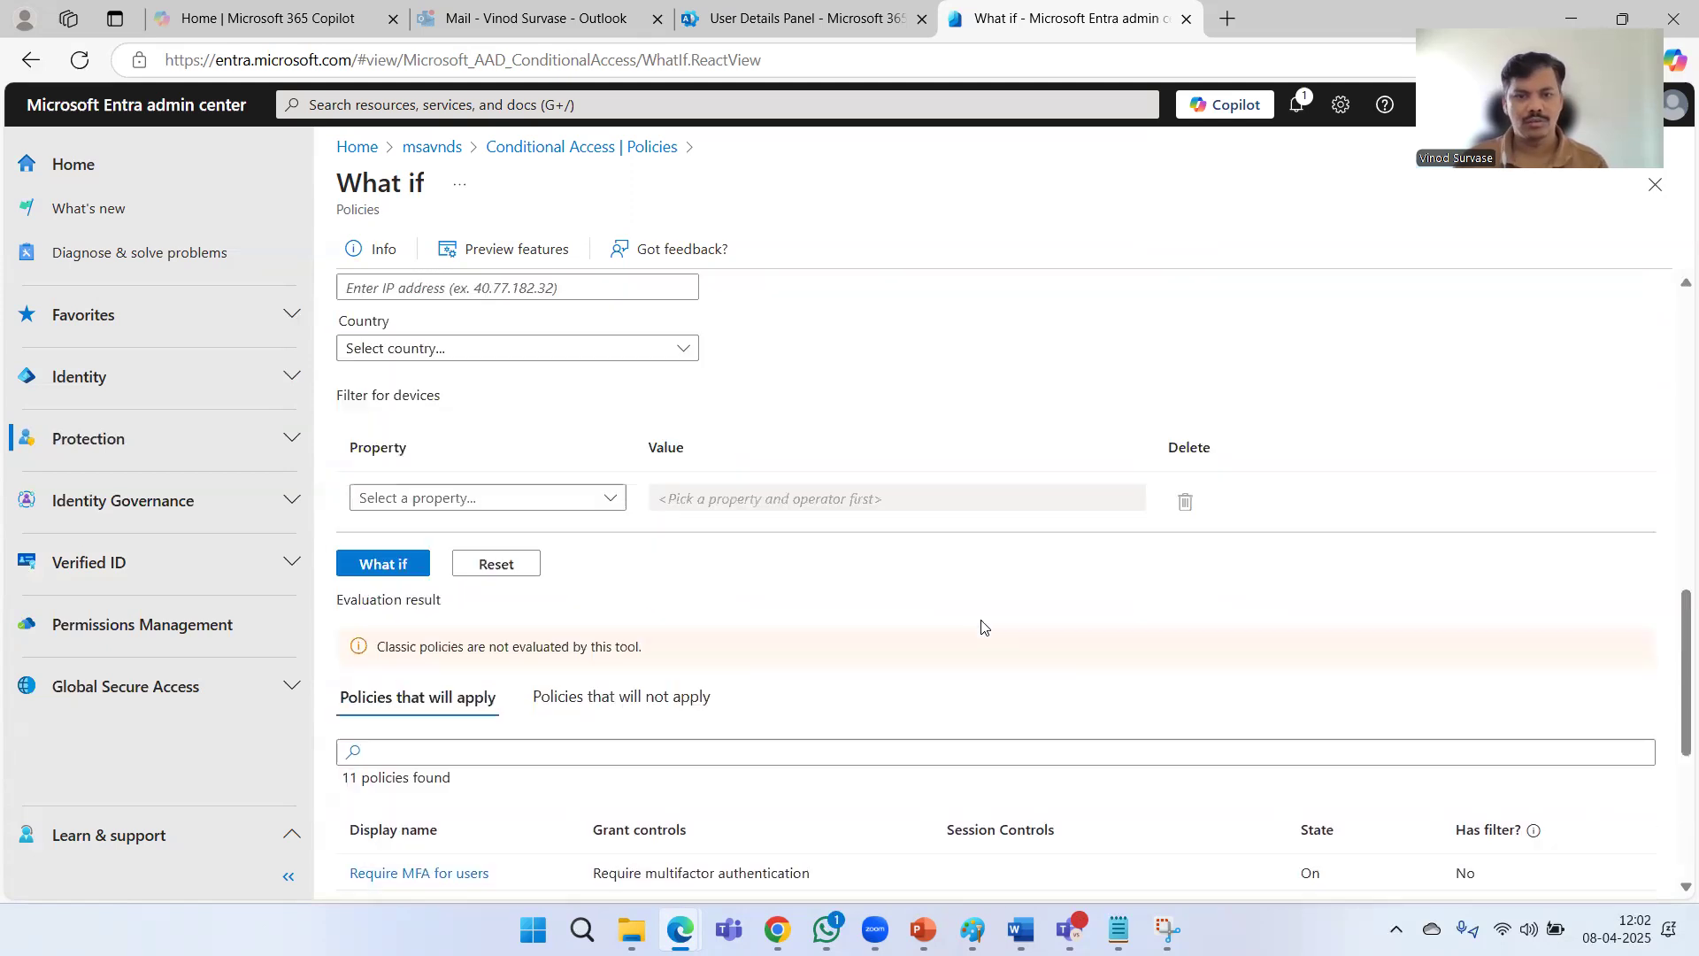
{"action": "scroll", "coordinate": [980, 628], "scroll_direction": "down", "scroll_amount": 10}
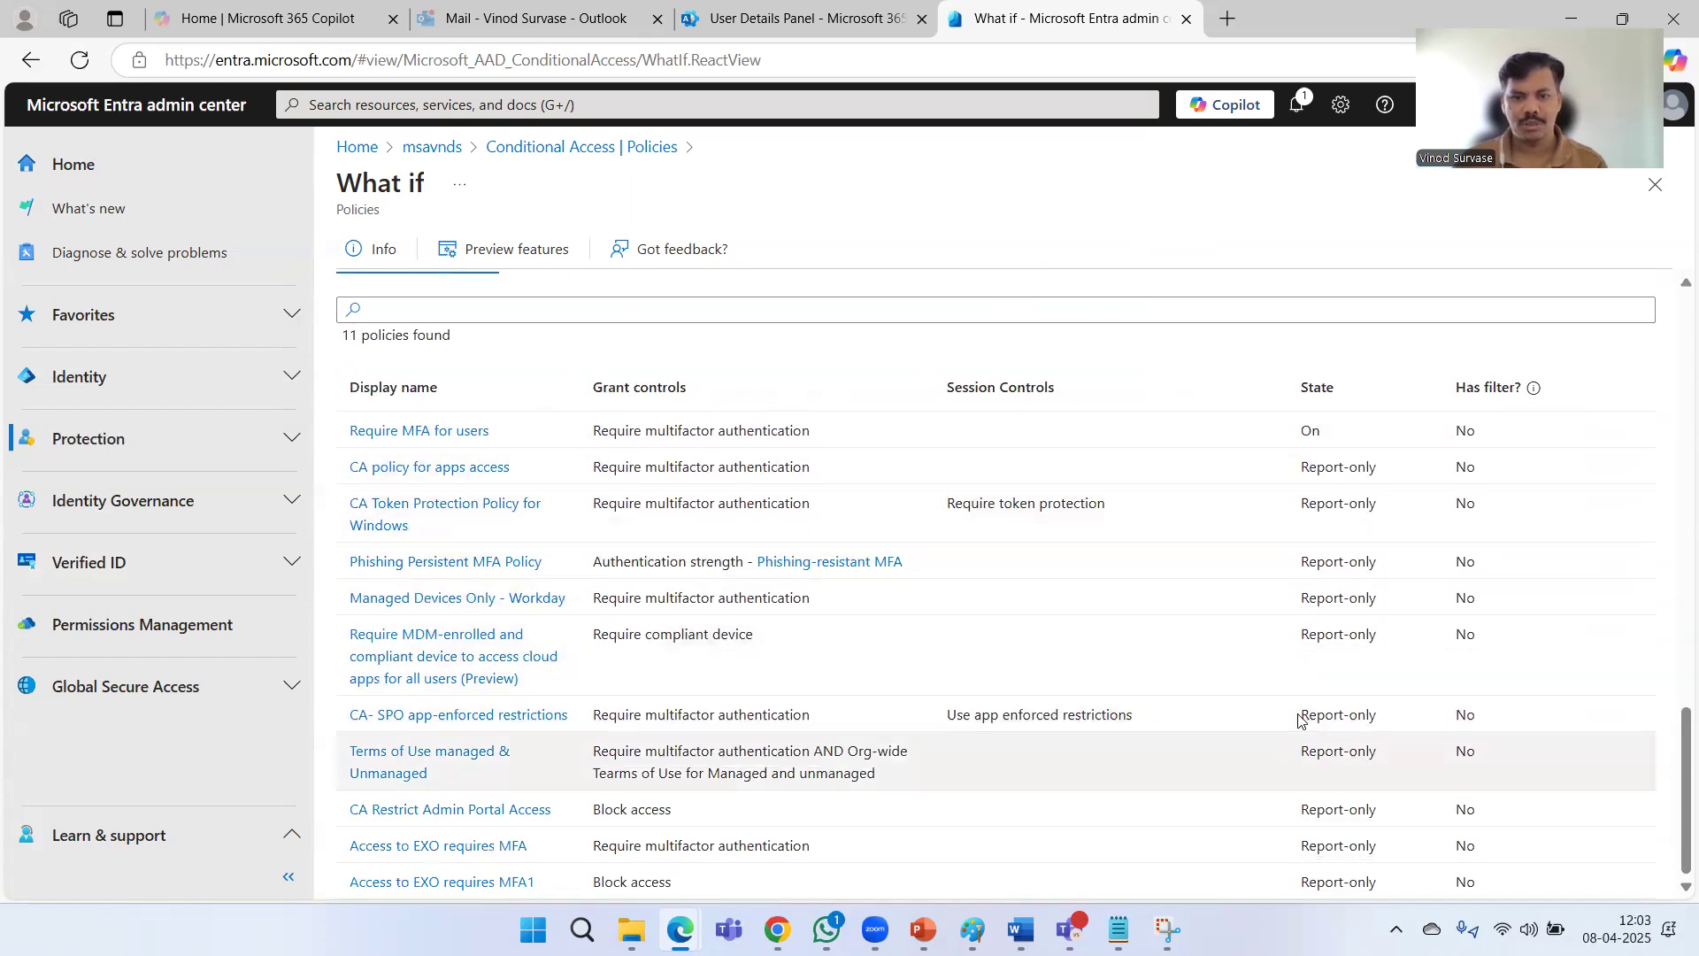
{"action": "scroll", "coordinate": [1283, 719], "scroll_direction": "up", "scroll_amount": 15}
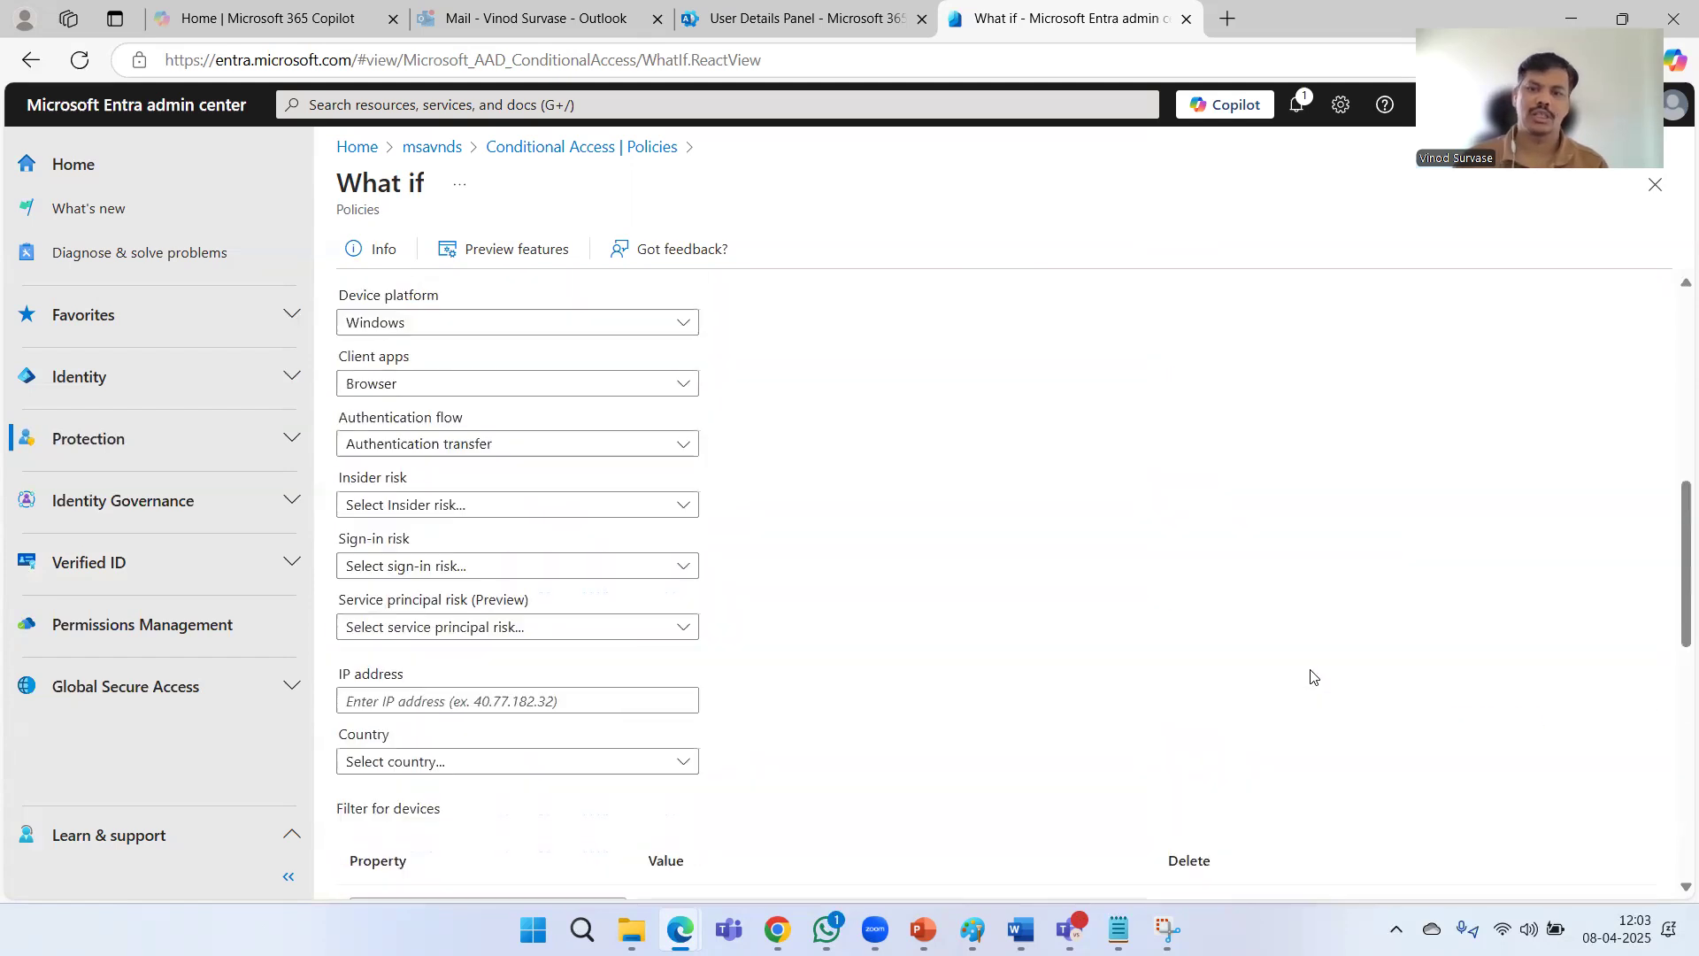
{"action": "scroll", "coordinate": [1285, 692], "scroll_direction": "up", "scroll_amount": 2}
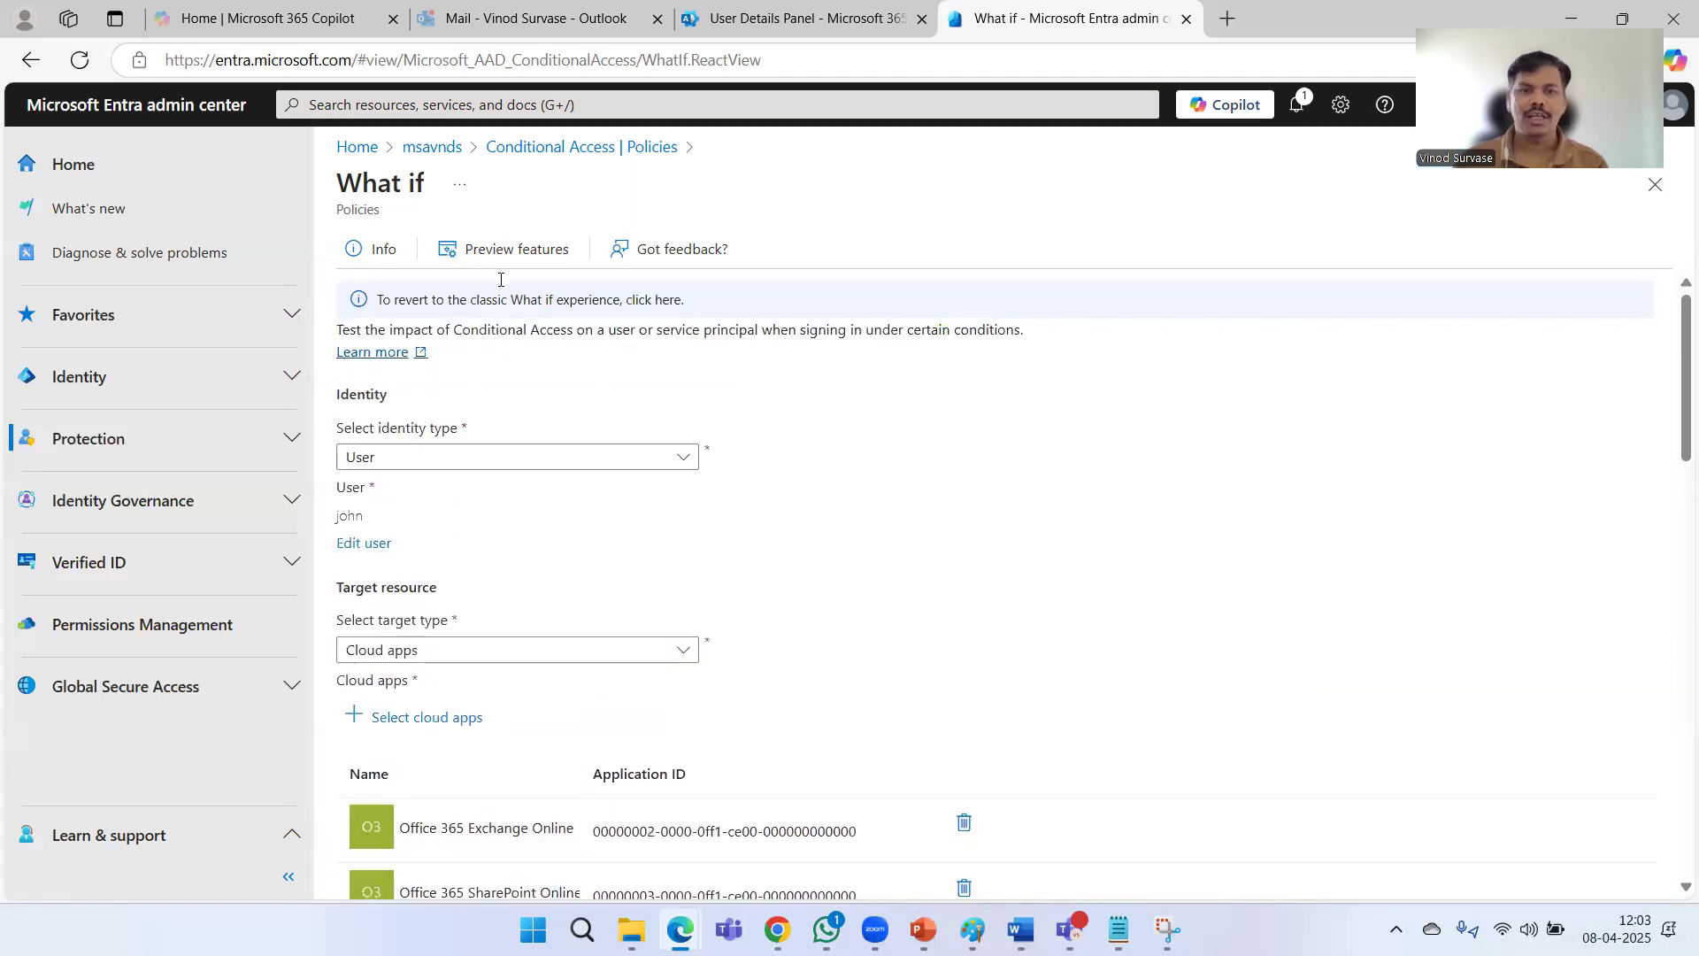
Return to the Conditional Access policies, open CA for Authentication Transfer, and review its included users.
{"action": "left_click", "coordinate": [563, 148]}
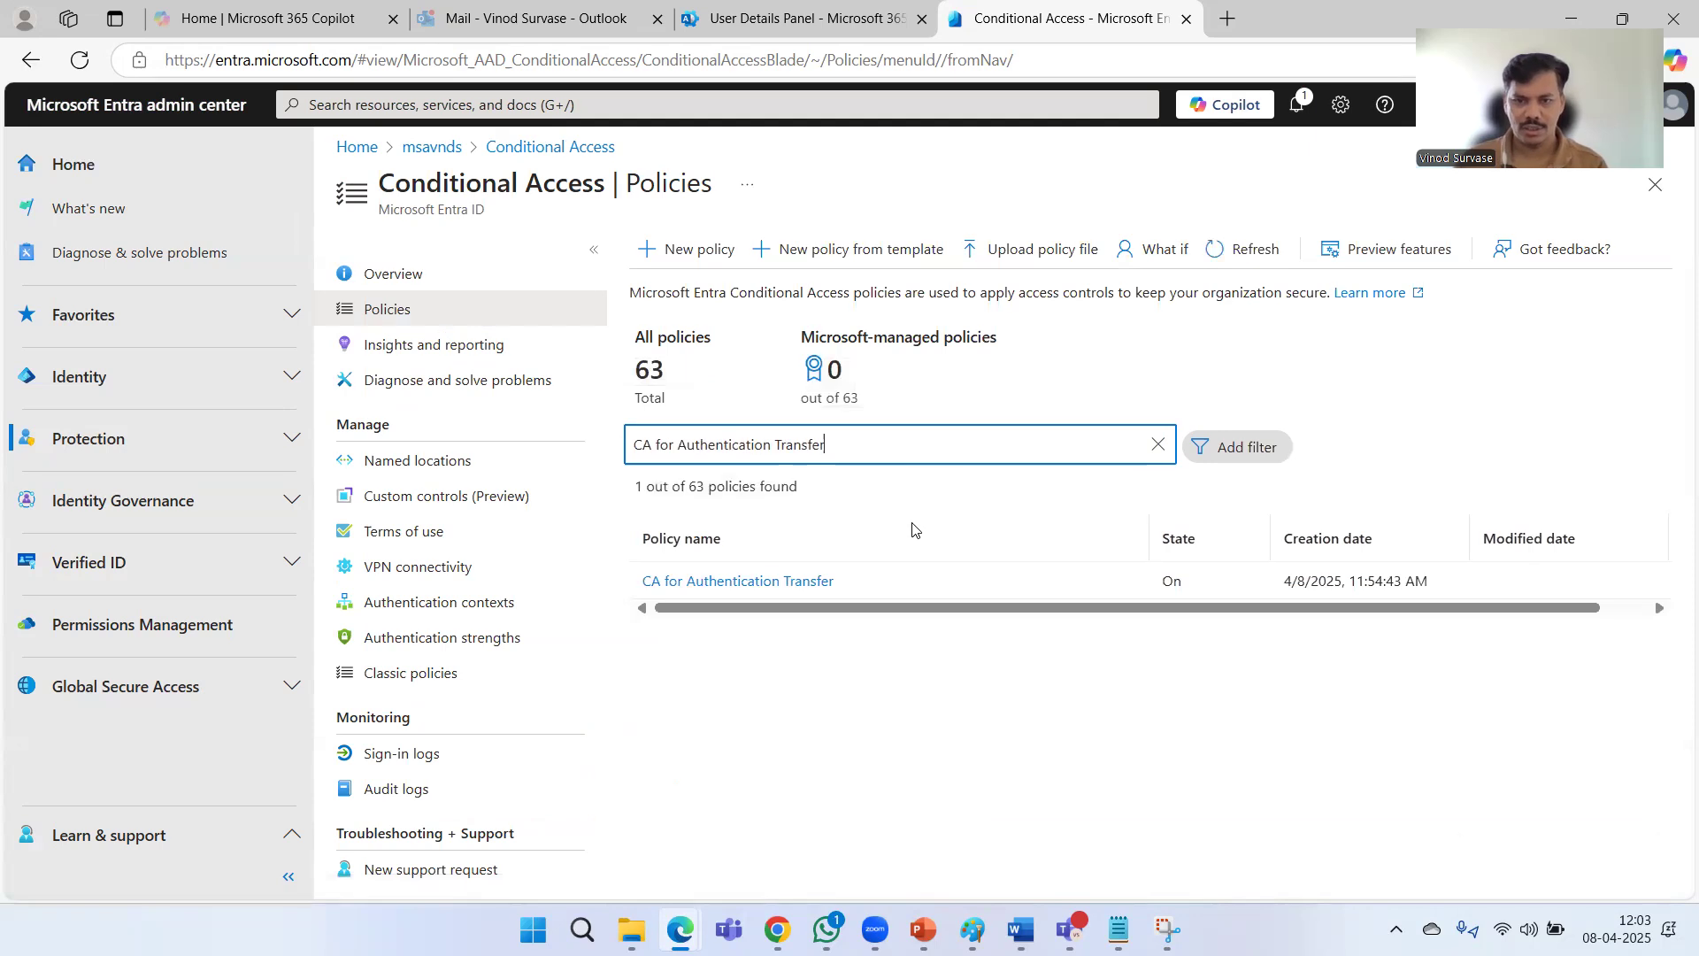
{"action": "left_click", "coordinate": [811, 581]}
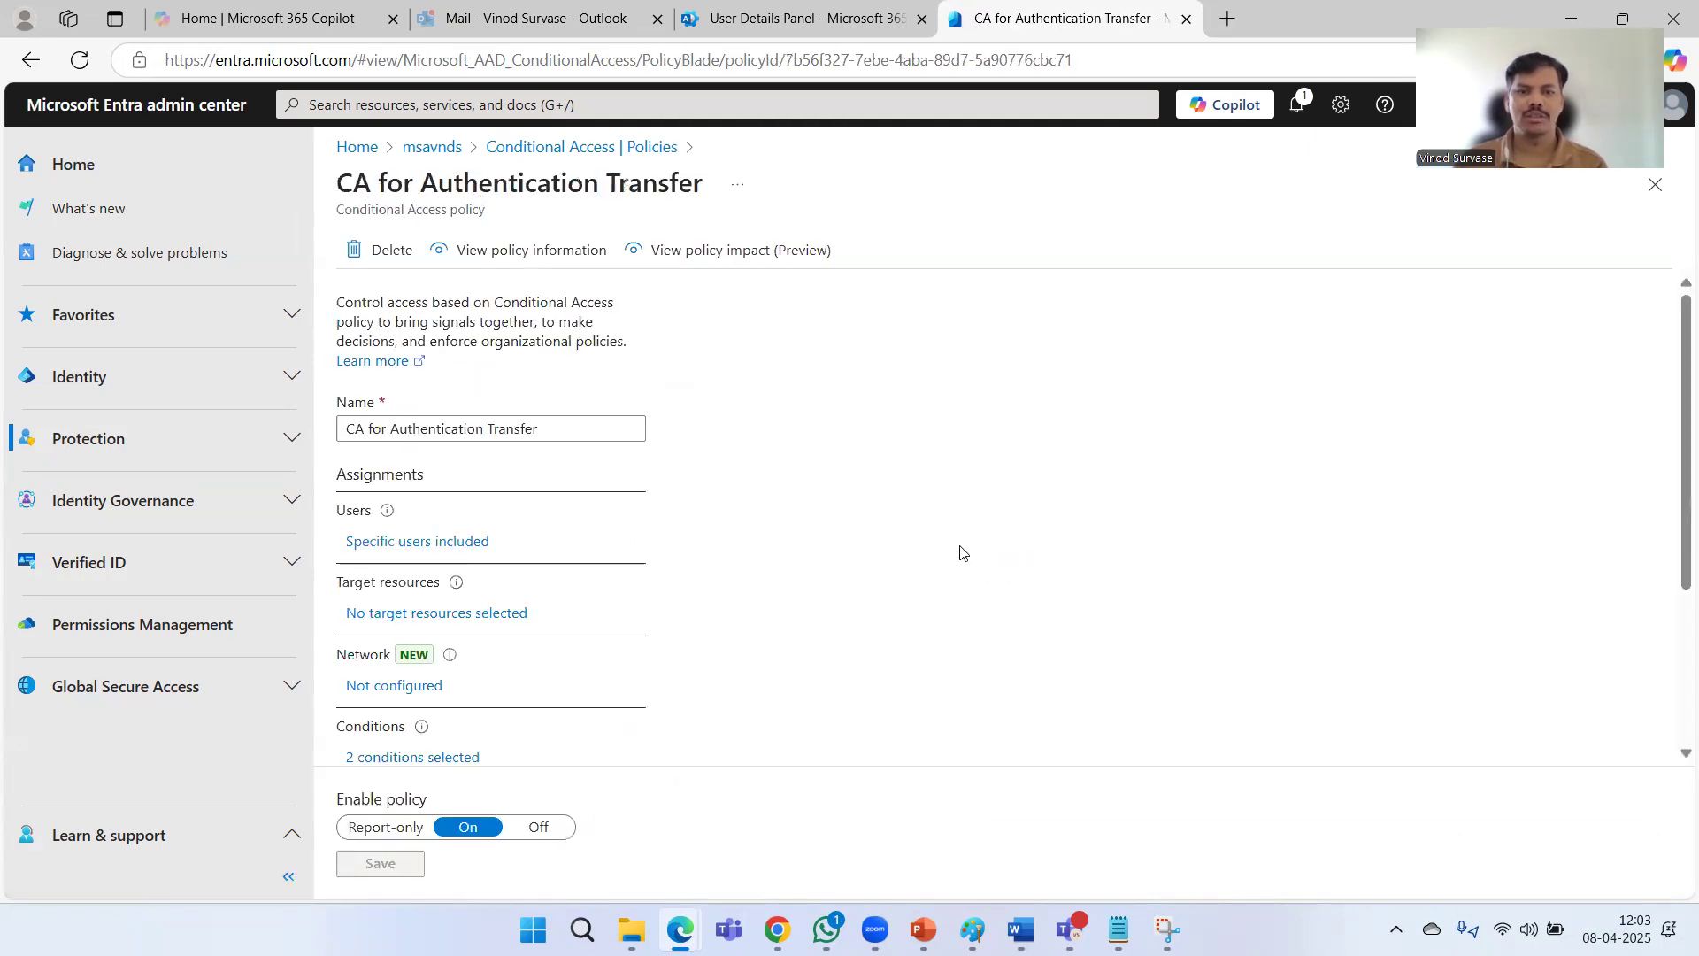
{"action": "left_click", "coordinate": [644, 559]}
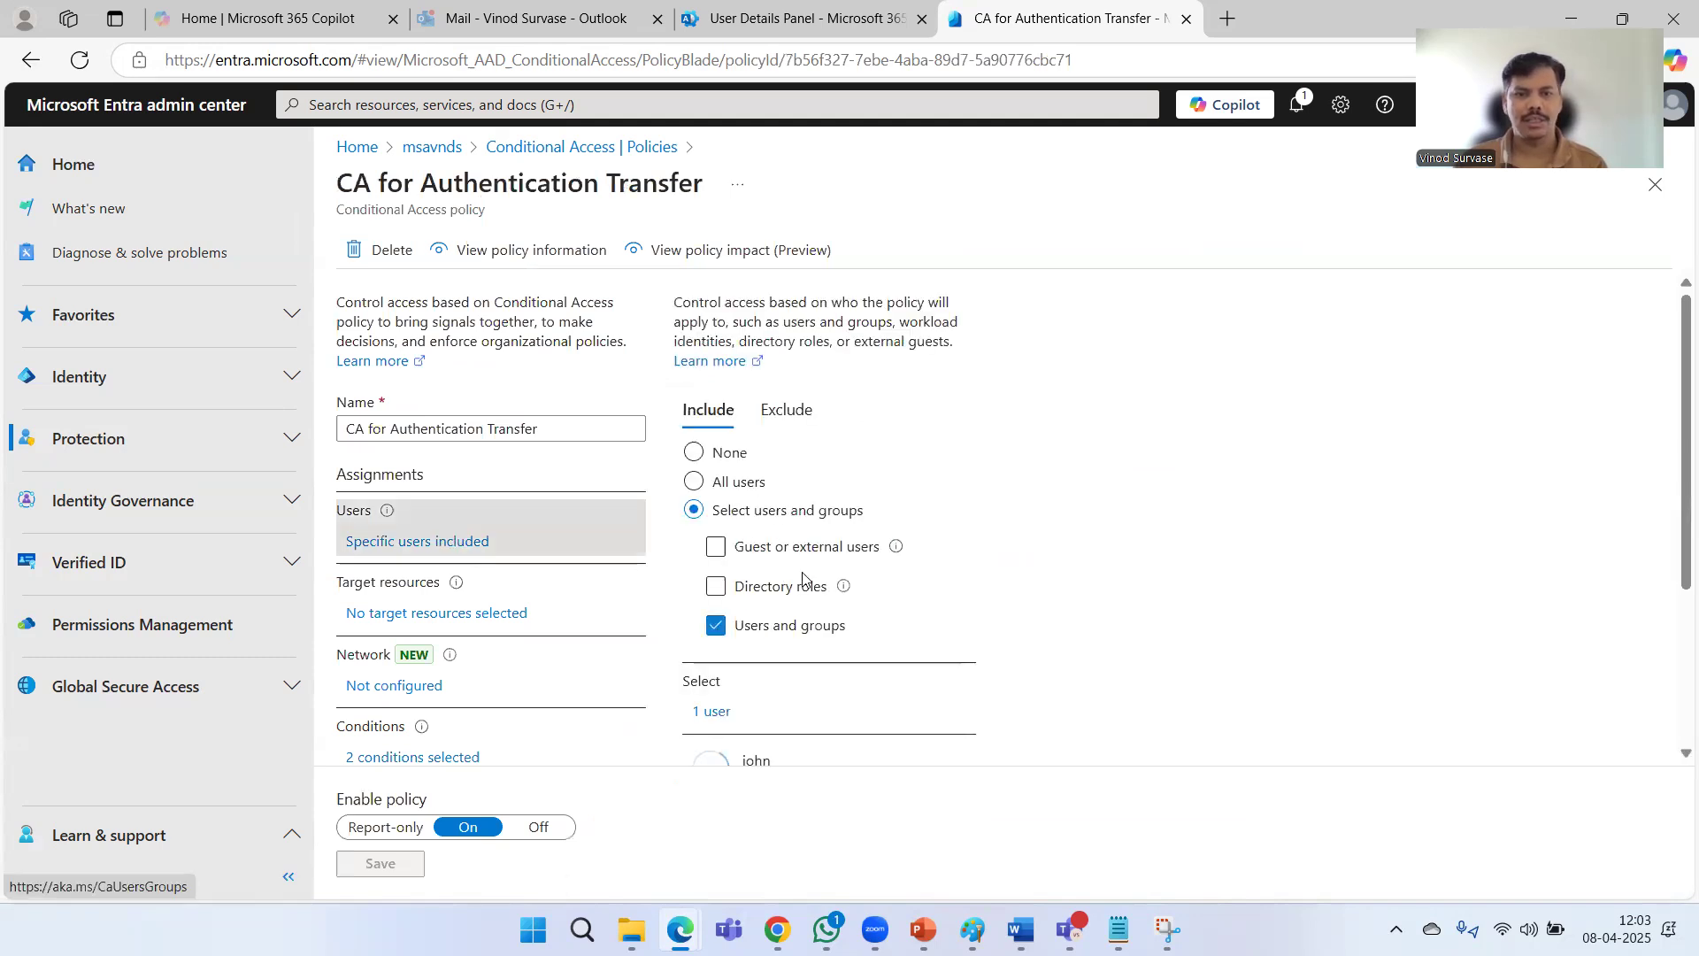
{"action": "scroll", "coordinate": [1024, 580], "scroll_direction": "down", "scroll_amount": 3}
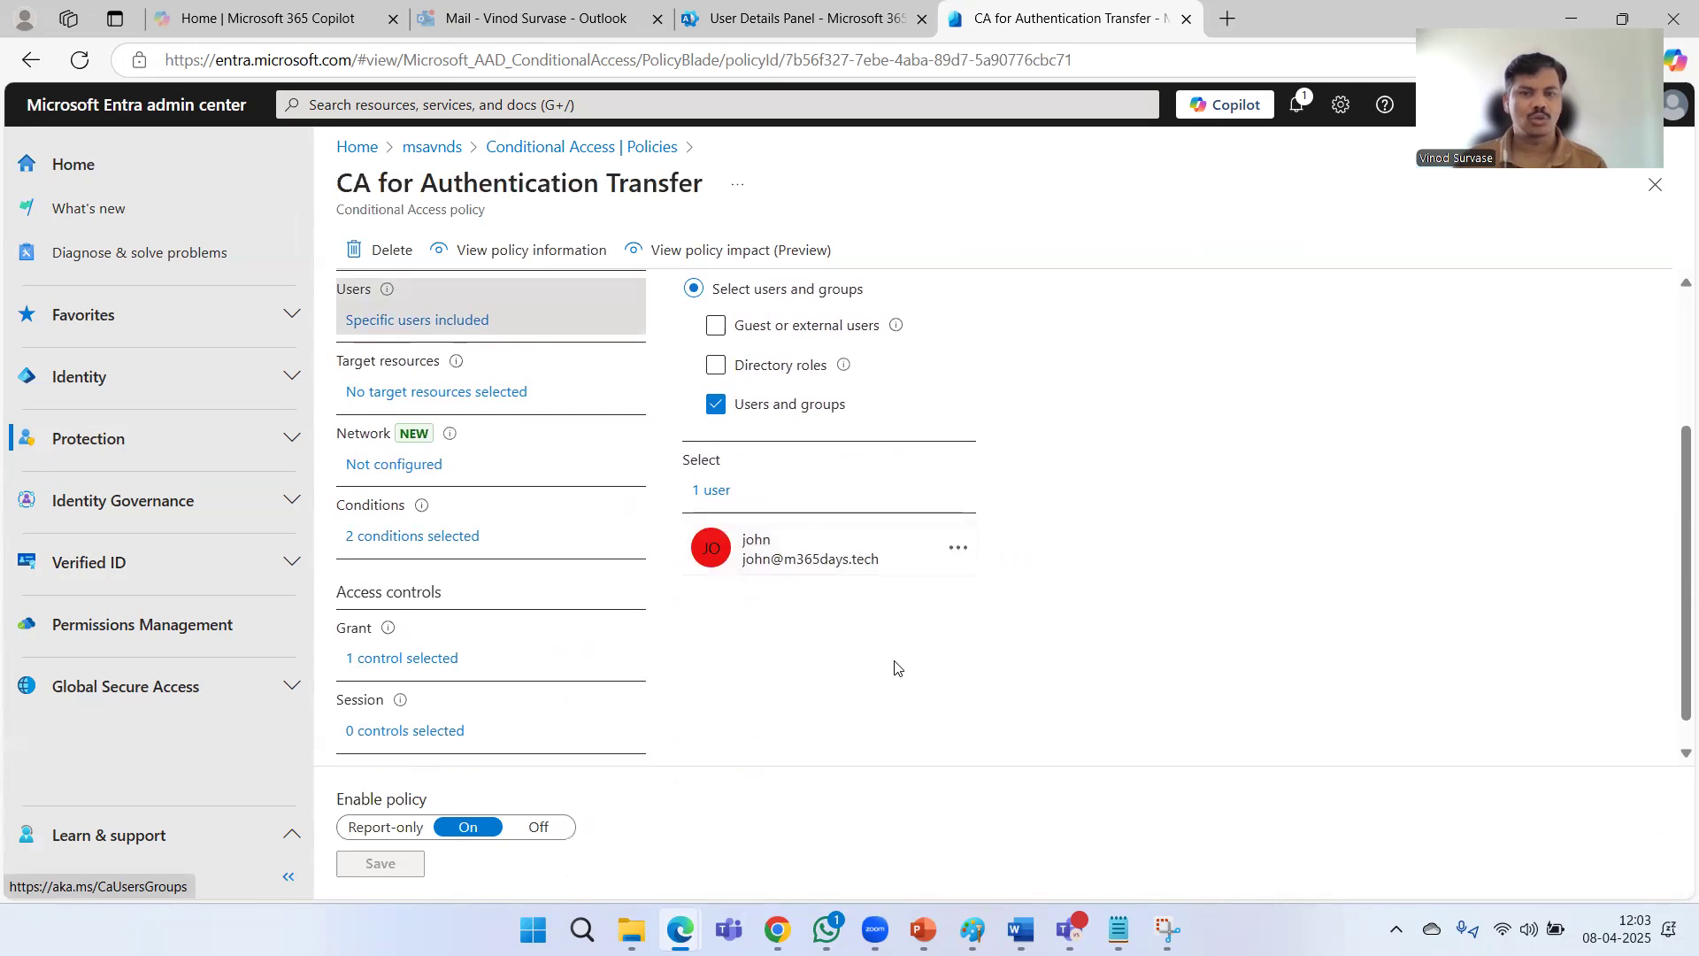
{"action": "scroll", "coordinate": [989, 667], "scroll_direction": "up", "scroll_amount": 3}
{"action": "scroll", "coordinate": [1076, 577], "scroll_direction": "down", "scroll_amount": 3}
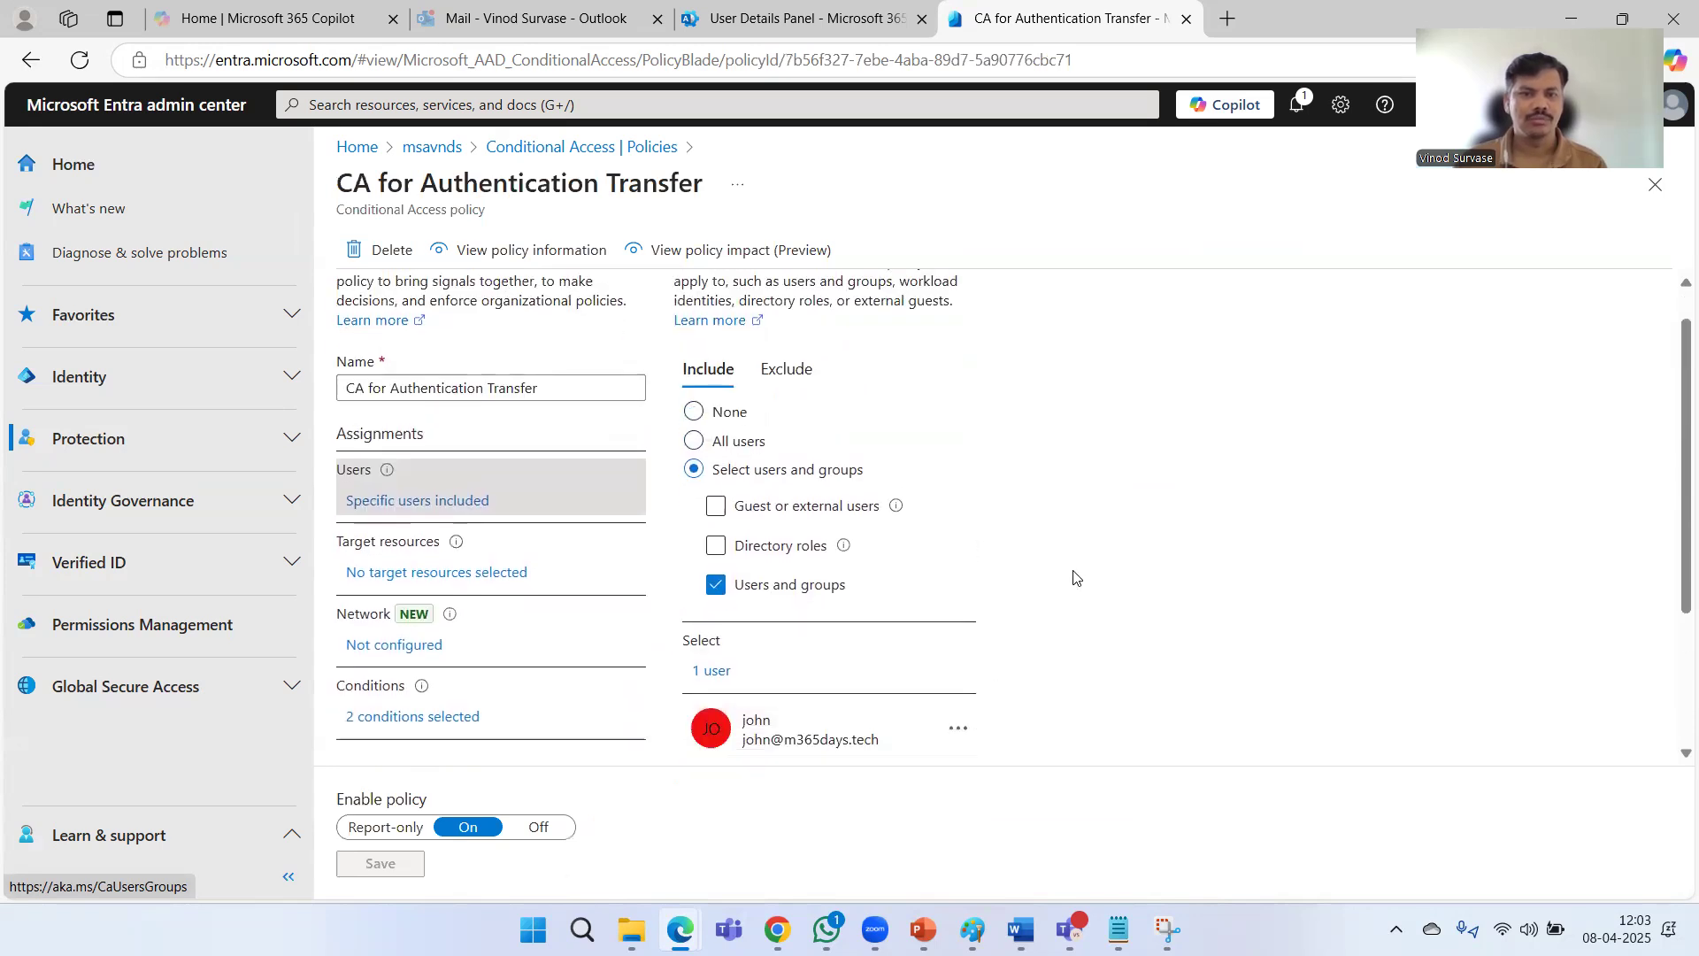
Find the test user in the Entra list of all users and open that user's sign-in logs.
{"action": "scroll", "coordinate": [1132, 503], "scroll_direction": "up", "scroll_amount": 3}
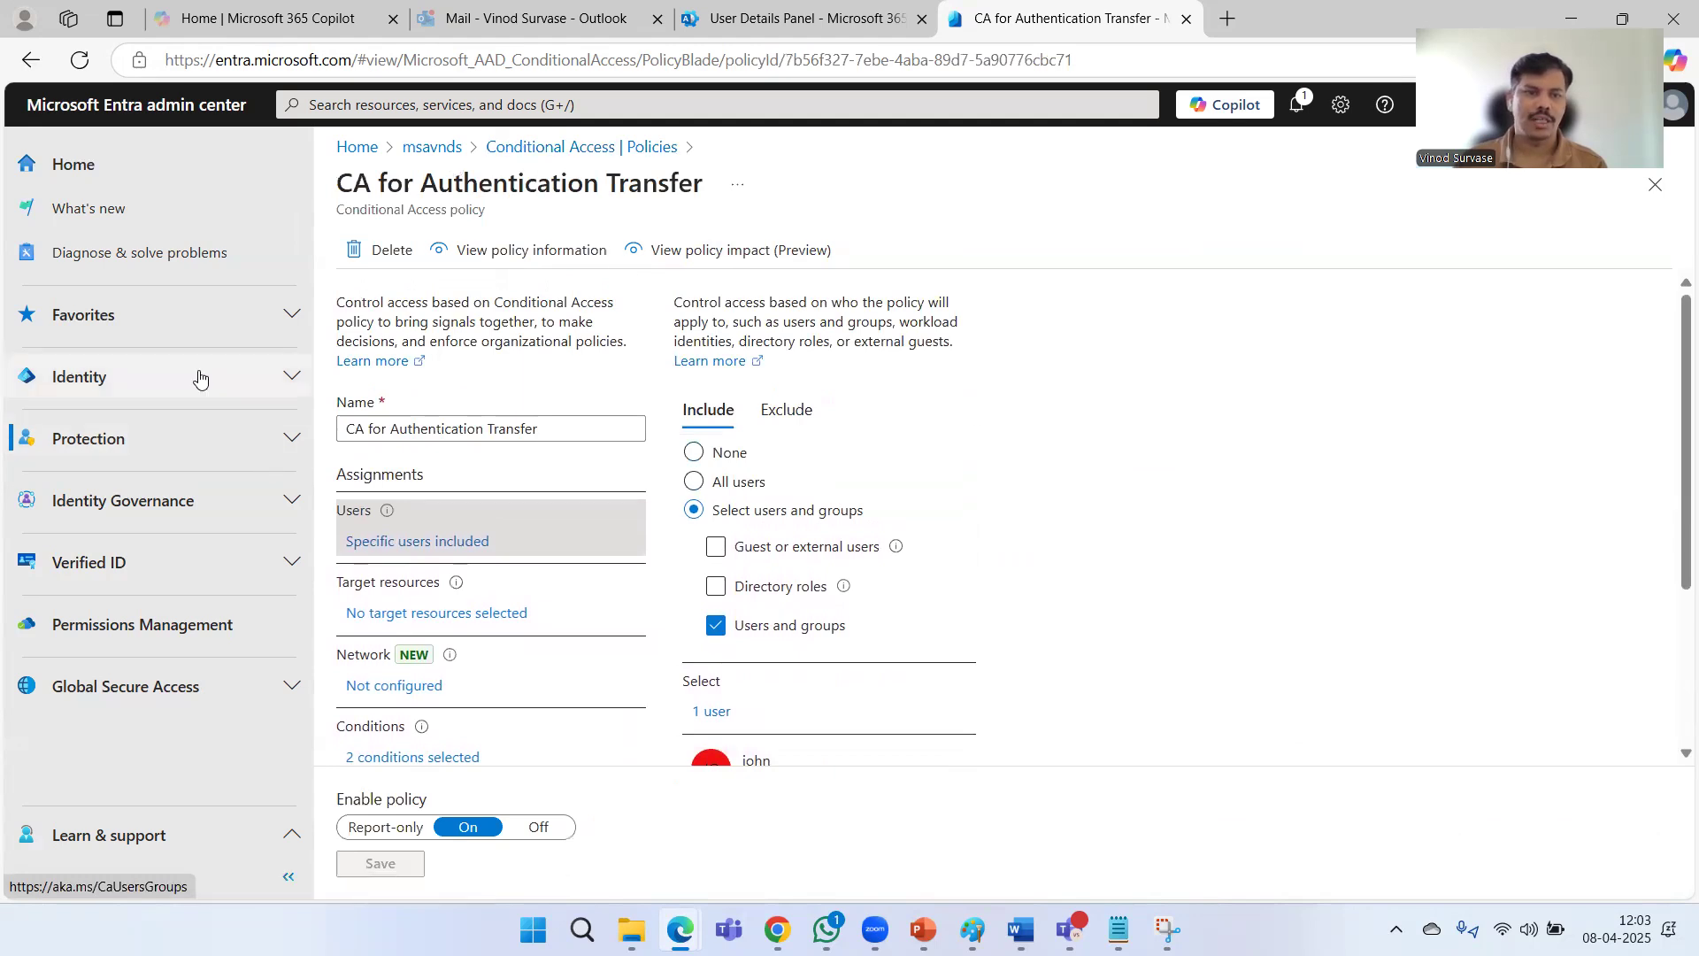
{"action": "left_click", "coordinate": [293, 376]}
{"action": "left_click", "coordinate": [135, 469]}
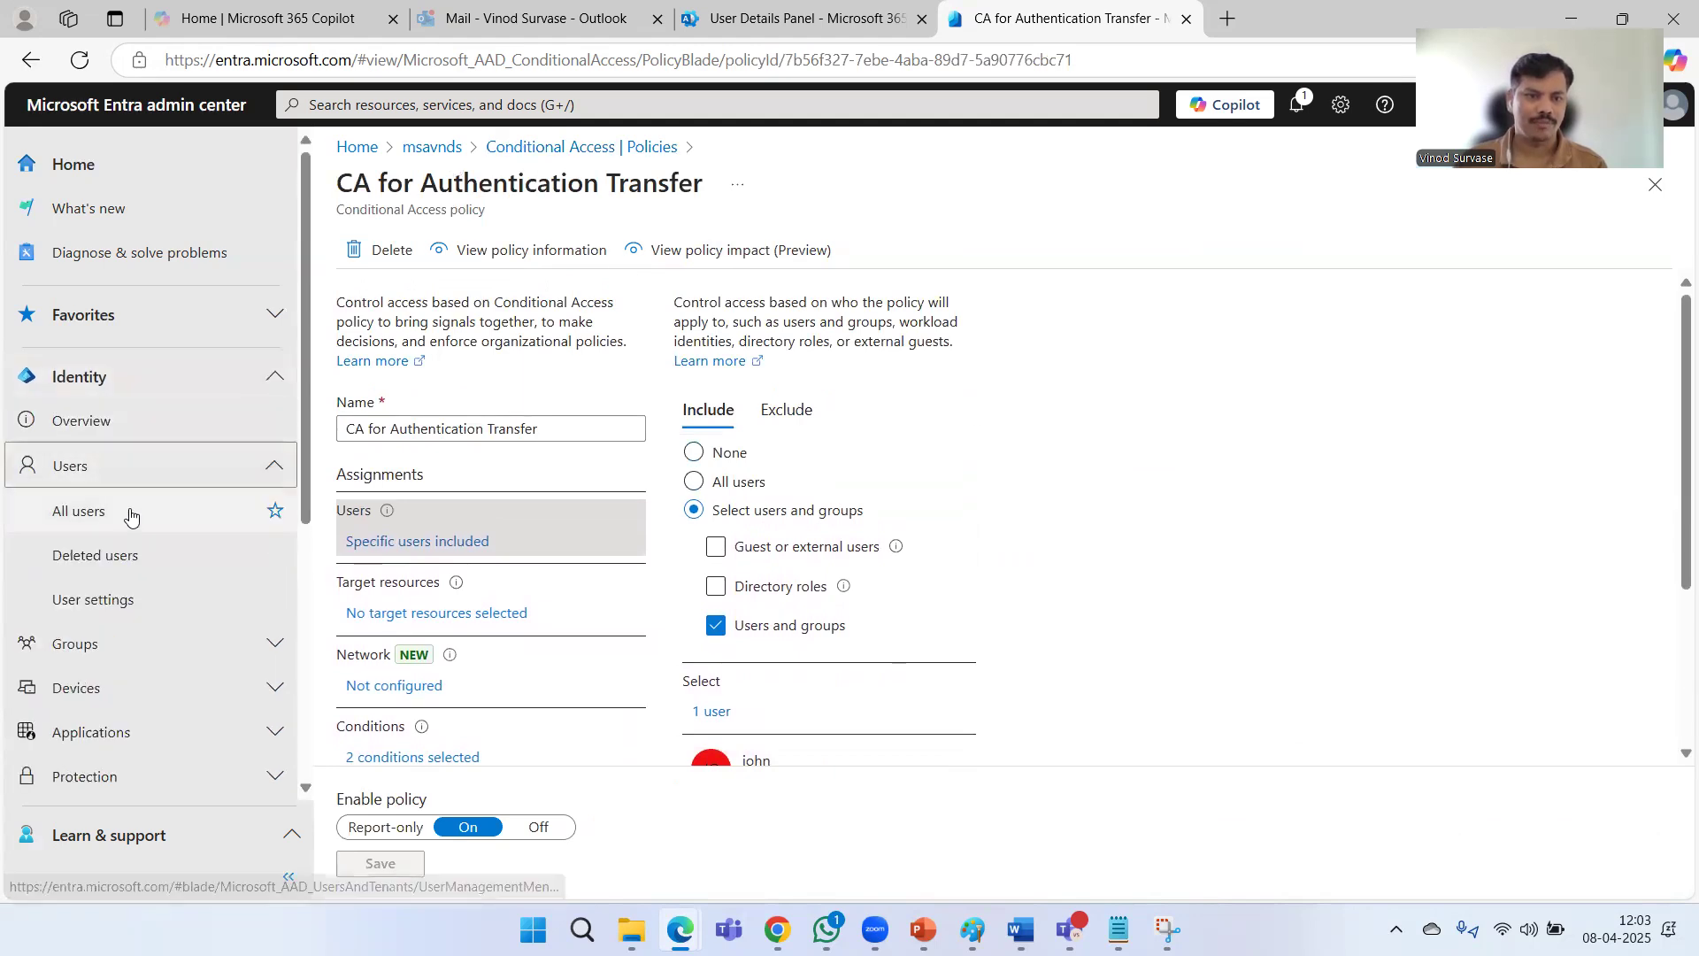
{"action": "left_click", "coordinate": [133, 512]}
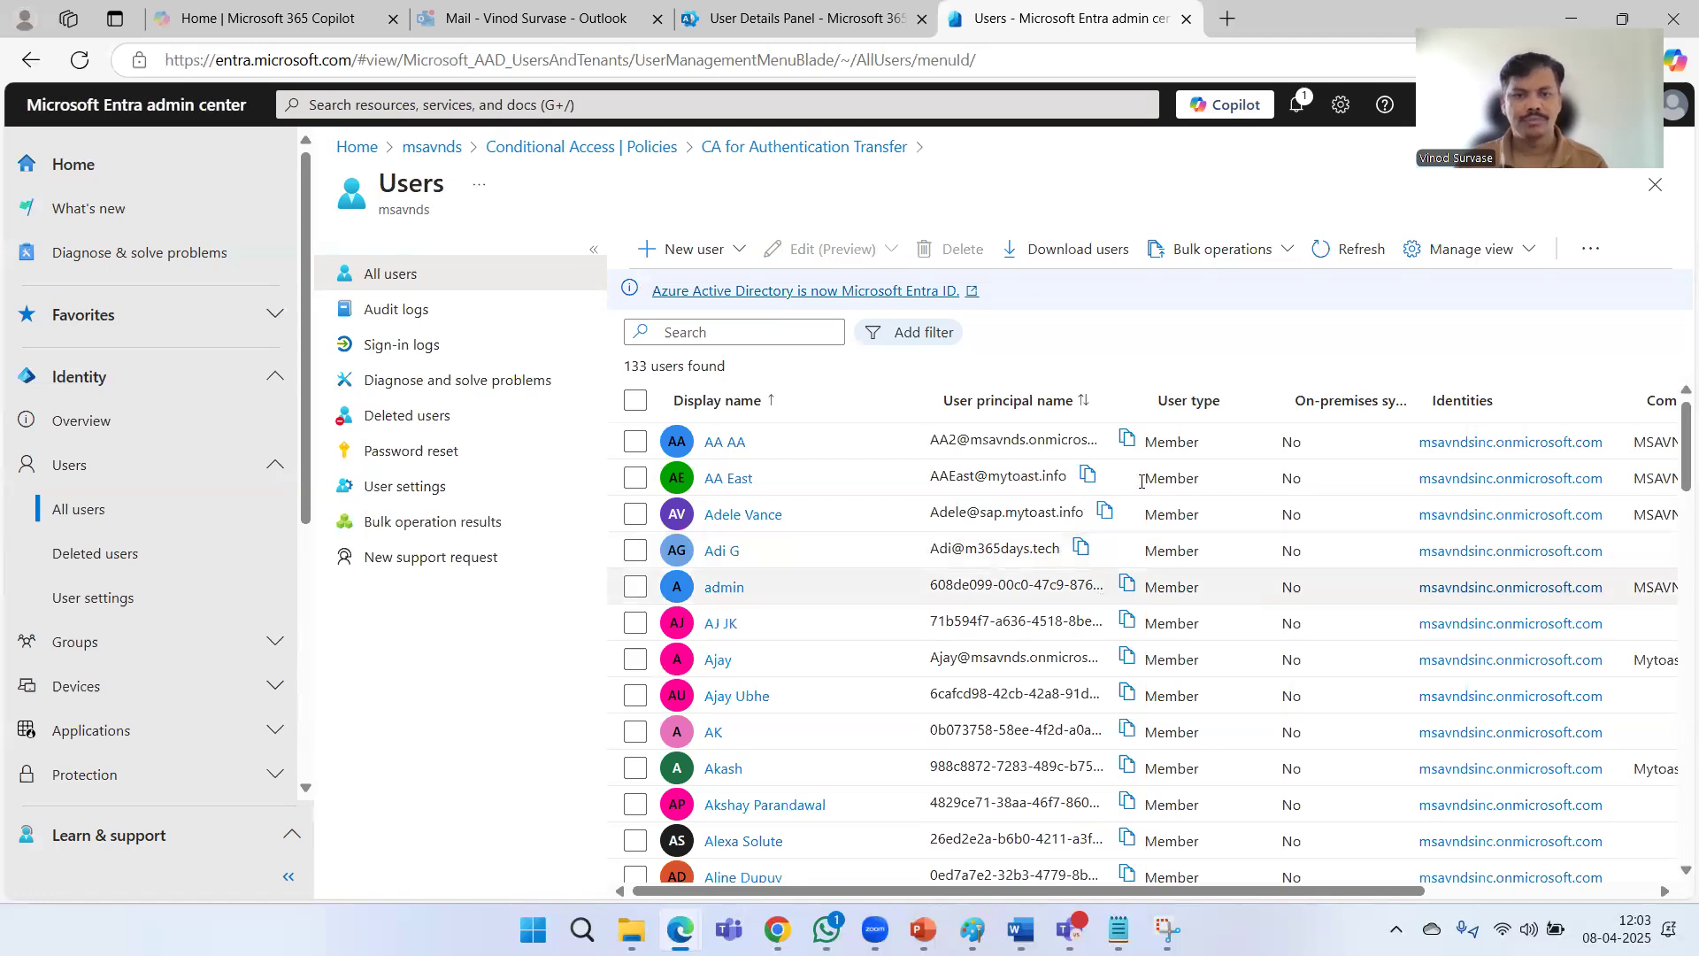
{"action": "left_click", "coordinate": [700, 329]}
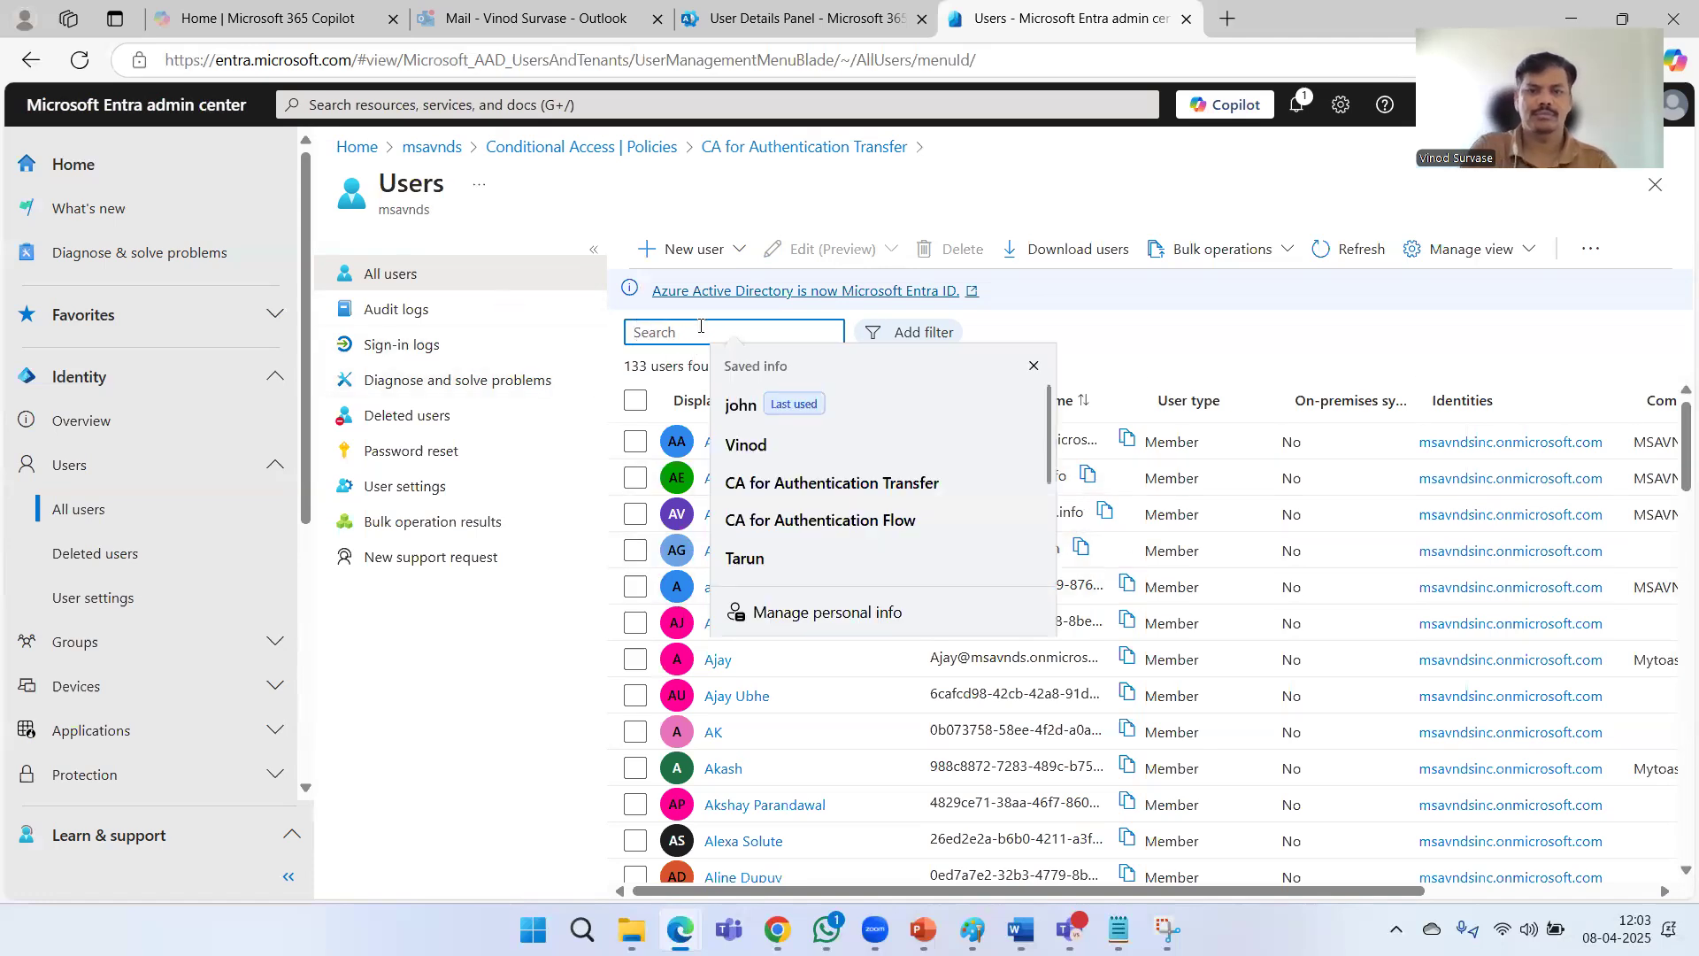
{"action": "left_click", "coordinate": [741, 405]}
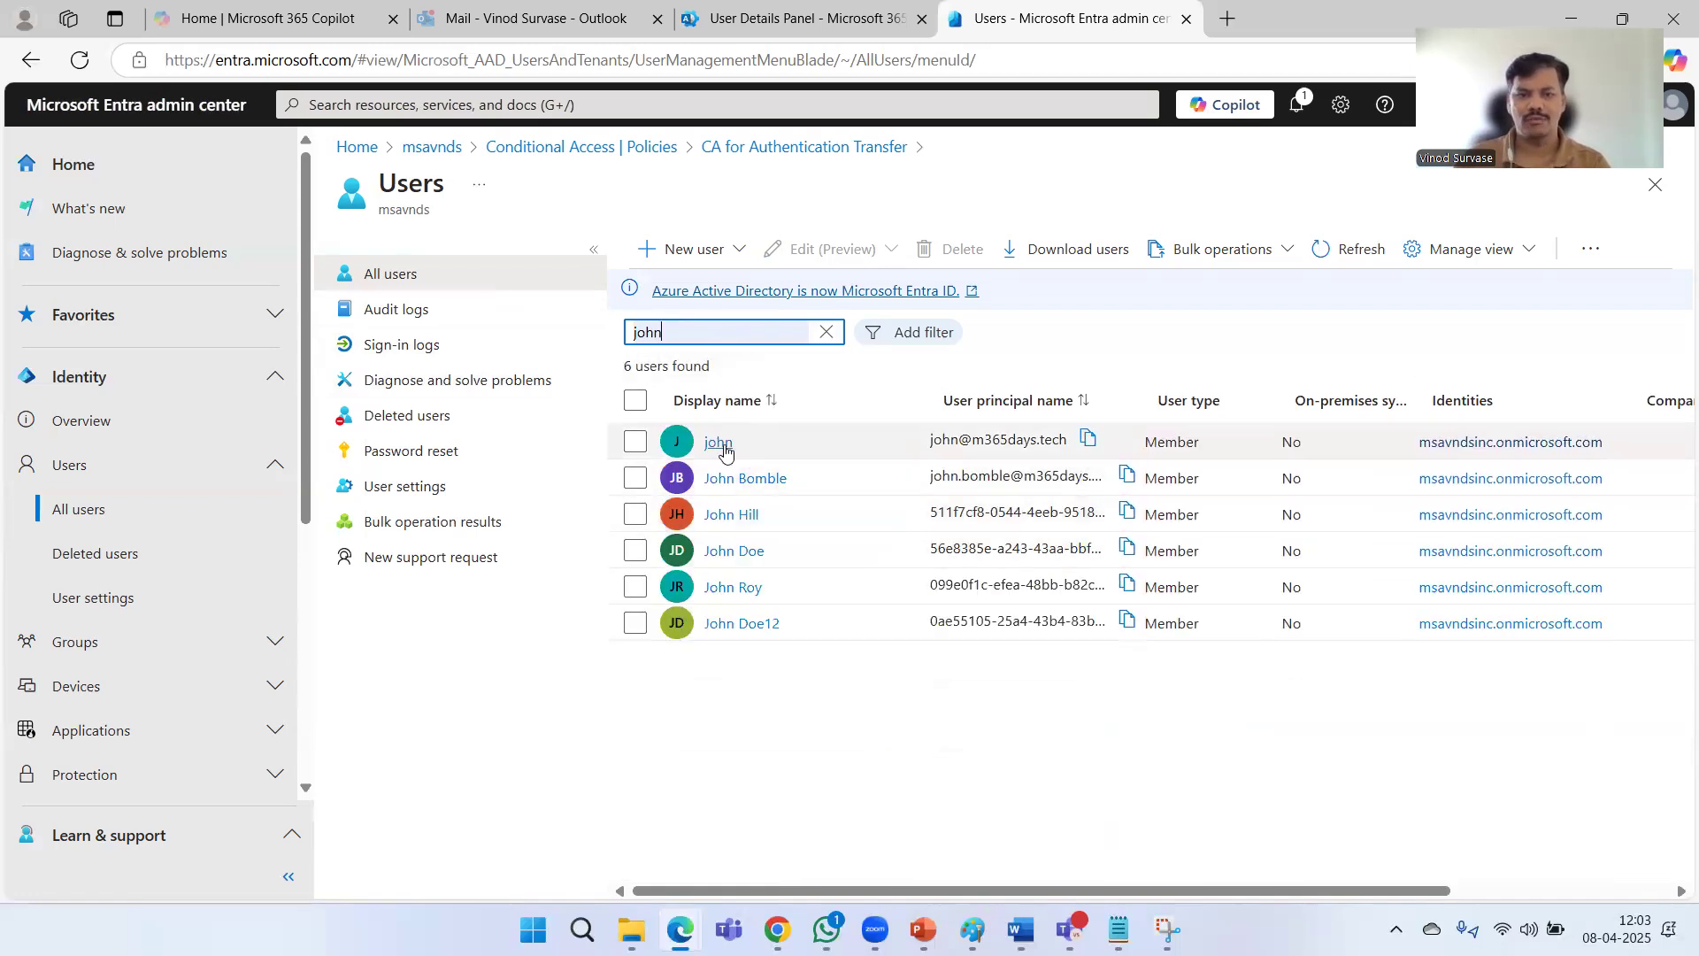
{"action": "left_click", "coordinate": [718, 441]}
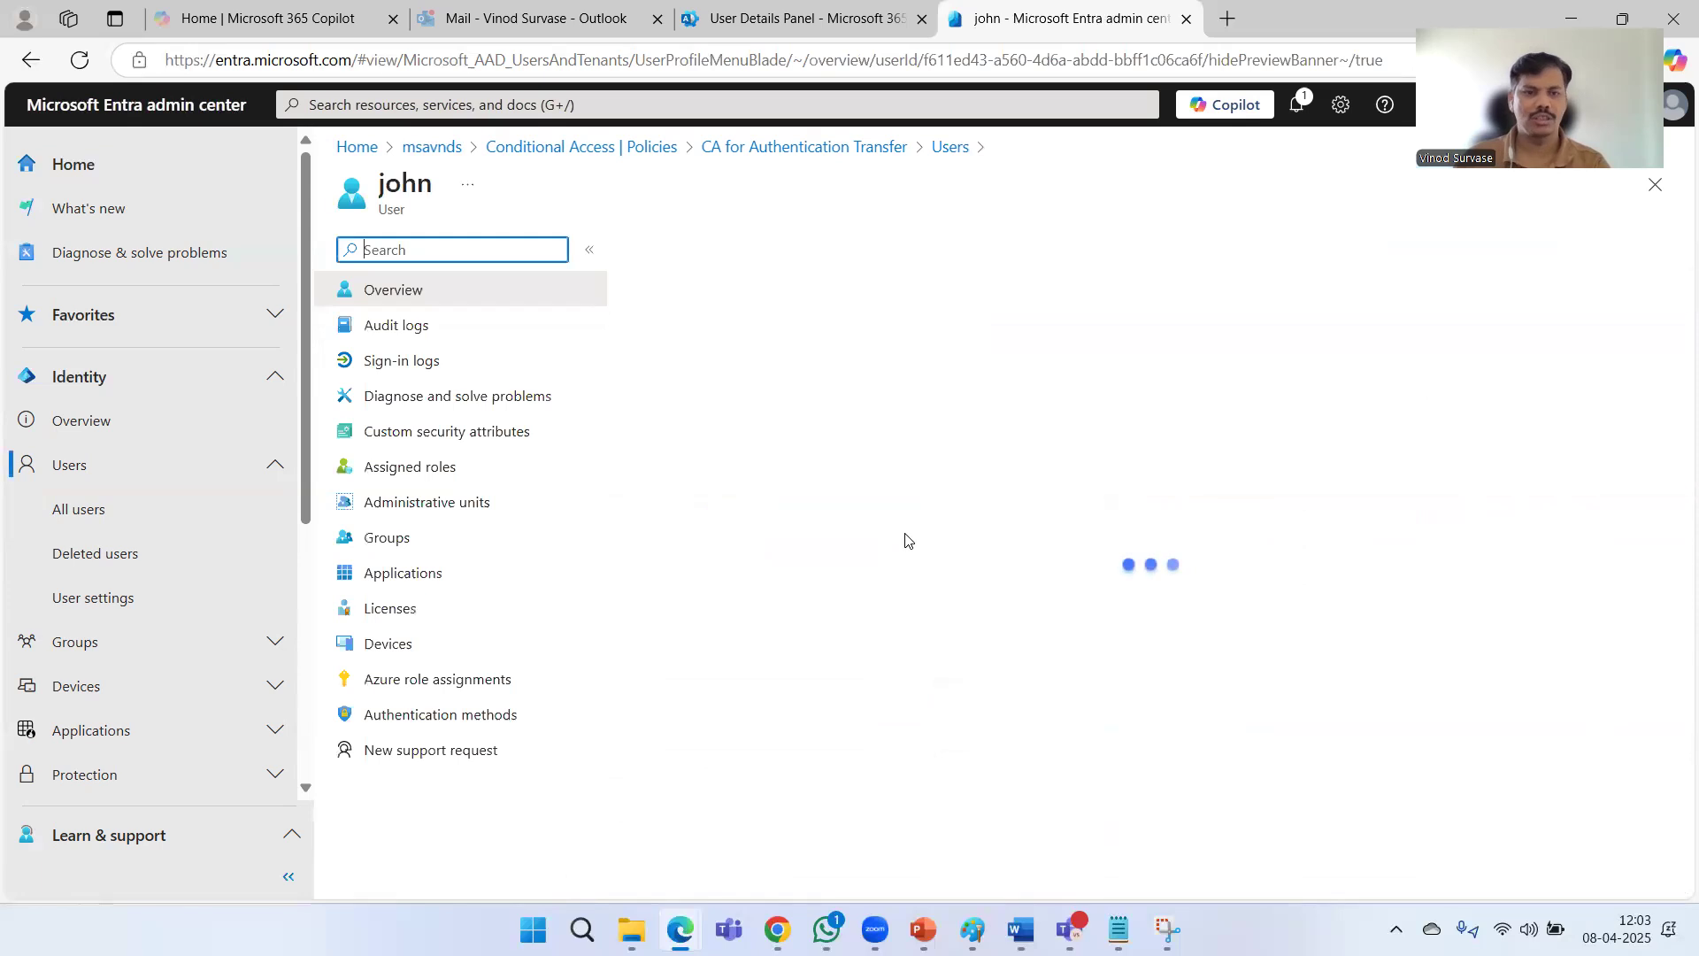
{"action": "left_click", "coordinate": [422, 370]}
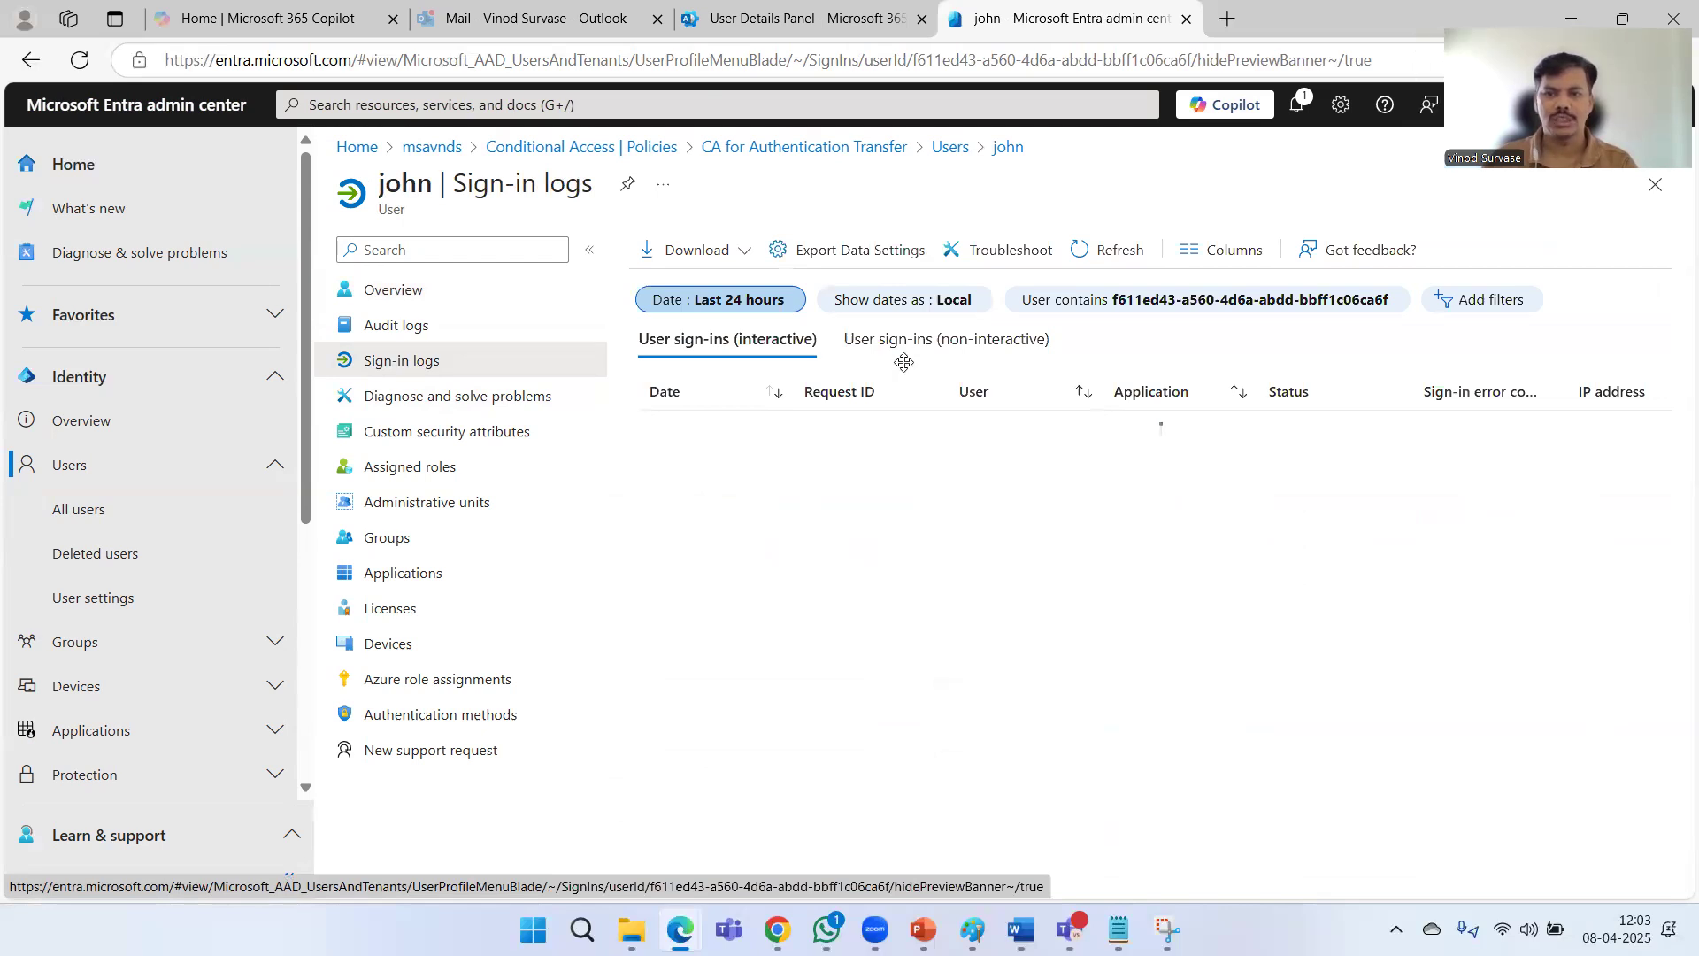
Filter the test user's sign-in logs by the Authentication Protocol field, set to Authentication Transfer.
{"action": "left_click", "coordinate": [1471, 305]}
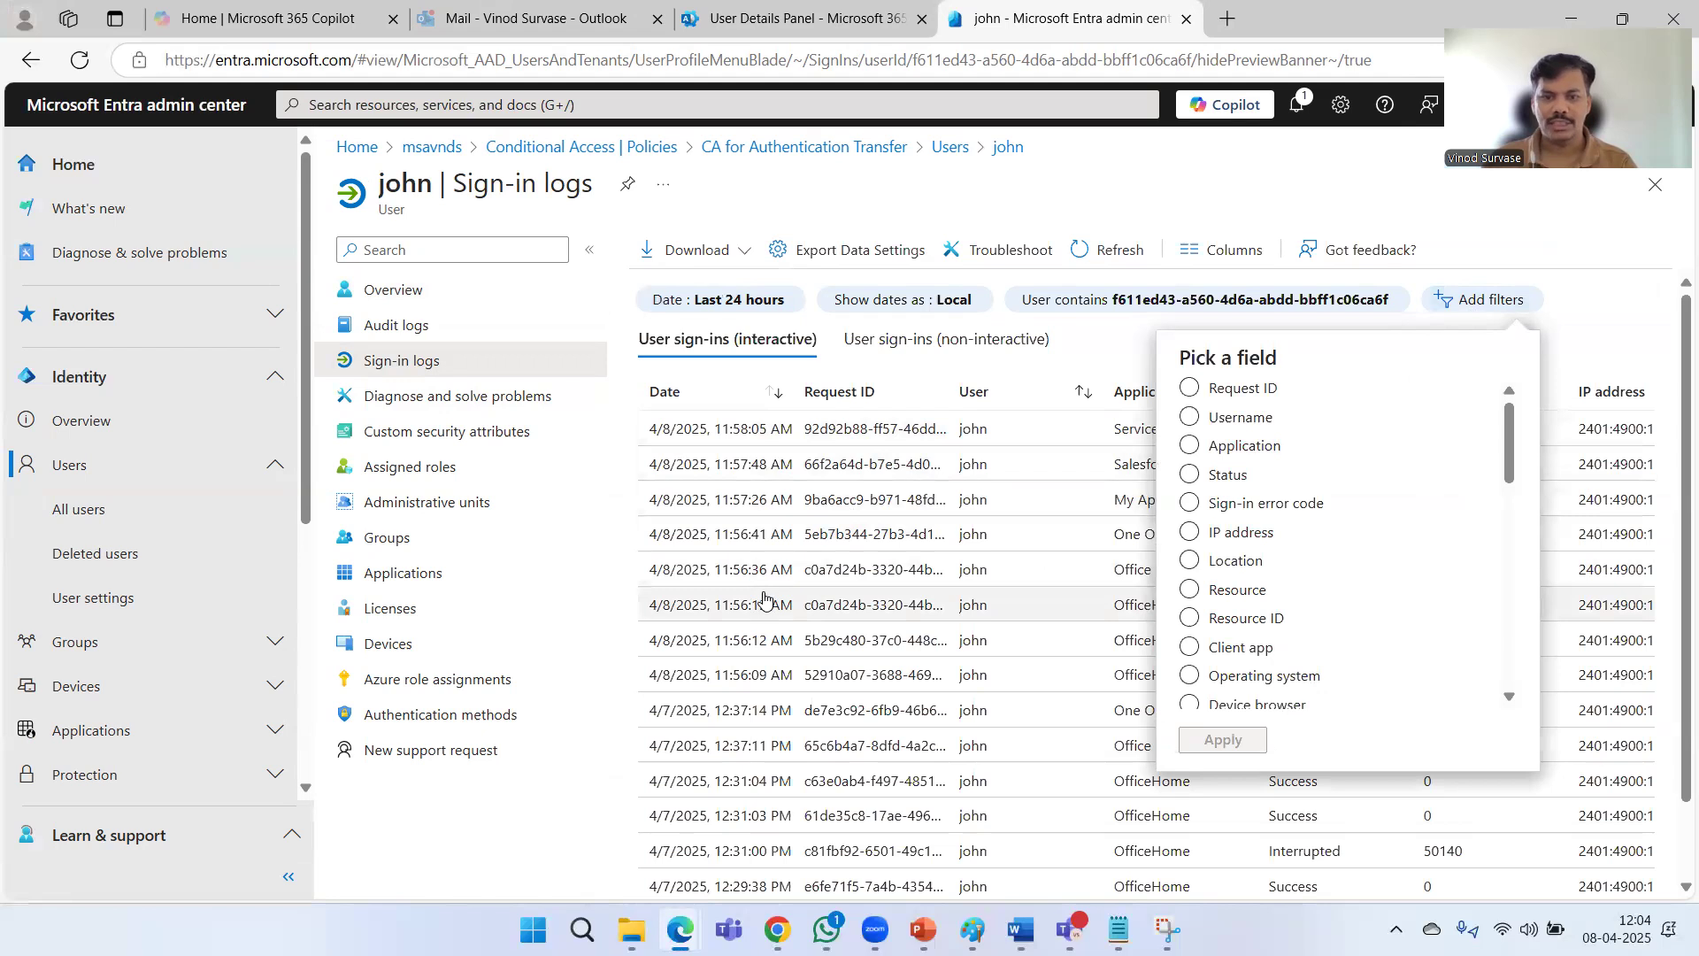
{"action": "scroll", "coordinate": [1360, 553], "scroll_direction": "down", "scroll_amount": 3}
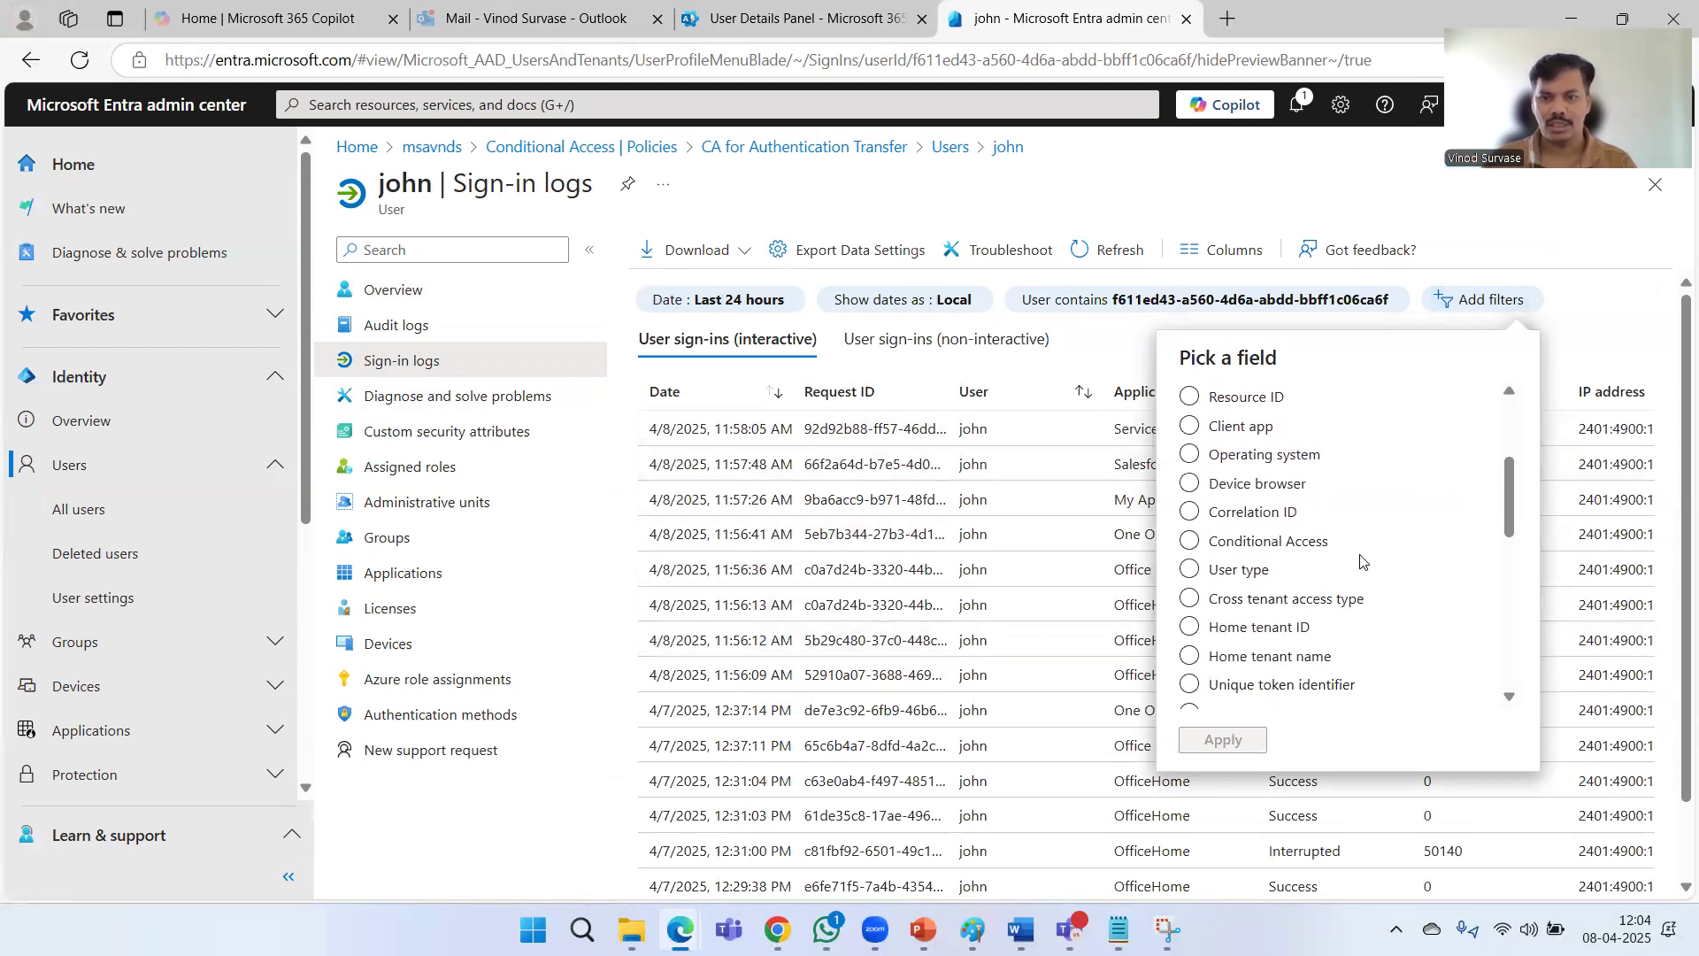
{"action": "scroll", "coordinate": [1336, 571], "scroll_direction": "down", "scroll_amount": 3}
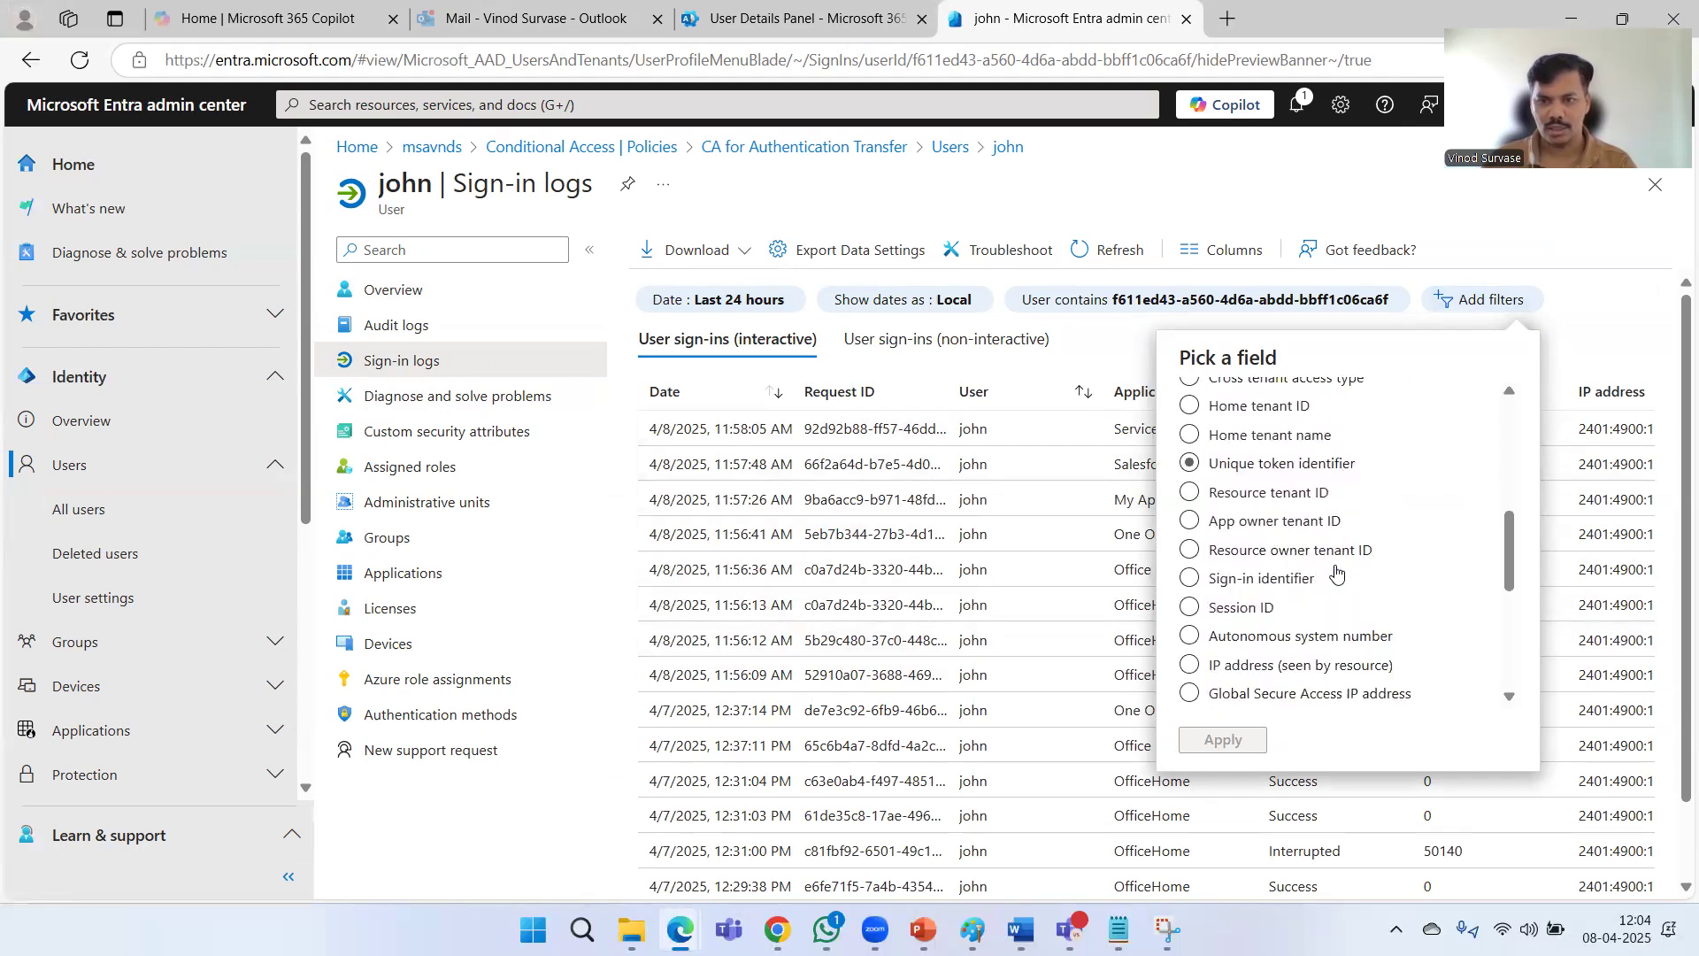
{"action": "scroll", "coordinate": [1332, 584], "scroll_direction": "down", "scroll_amount": 3}
{"action": "scroll", "coordinate": [1333, 615], "scroll_direction": "down", "scroll_amount": 1}
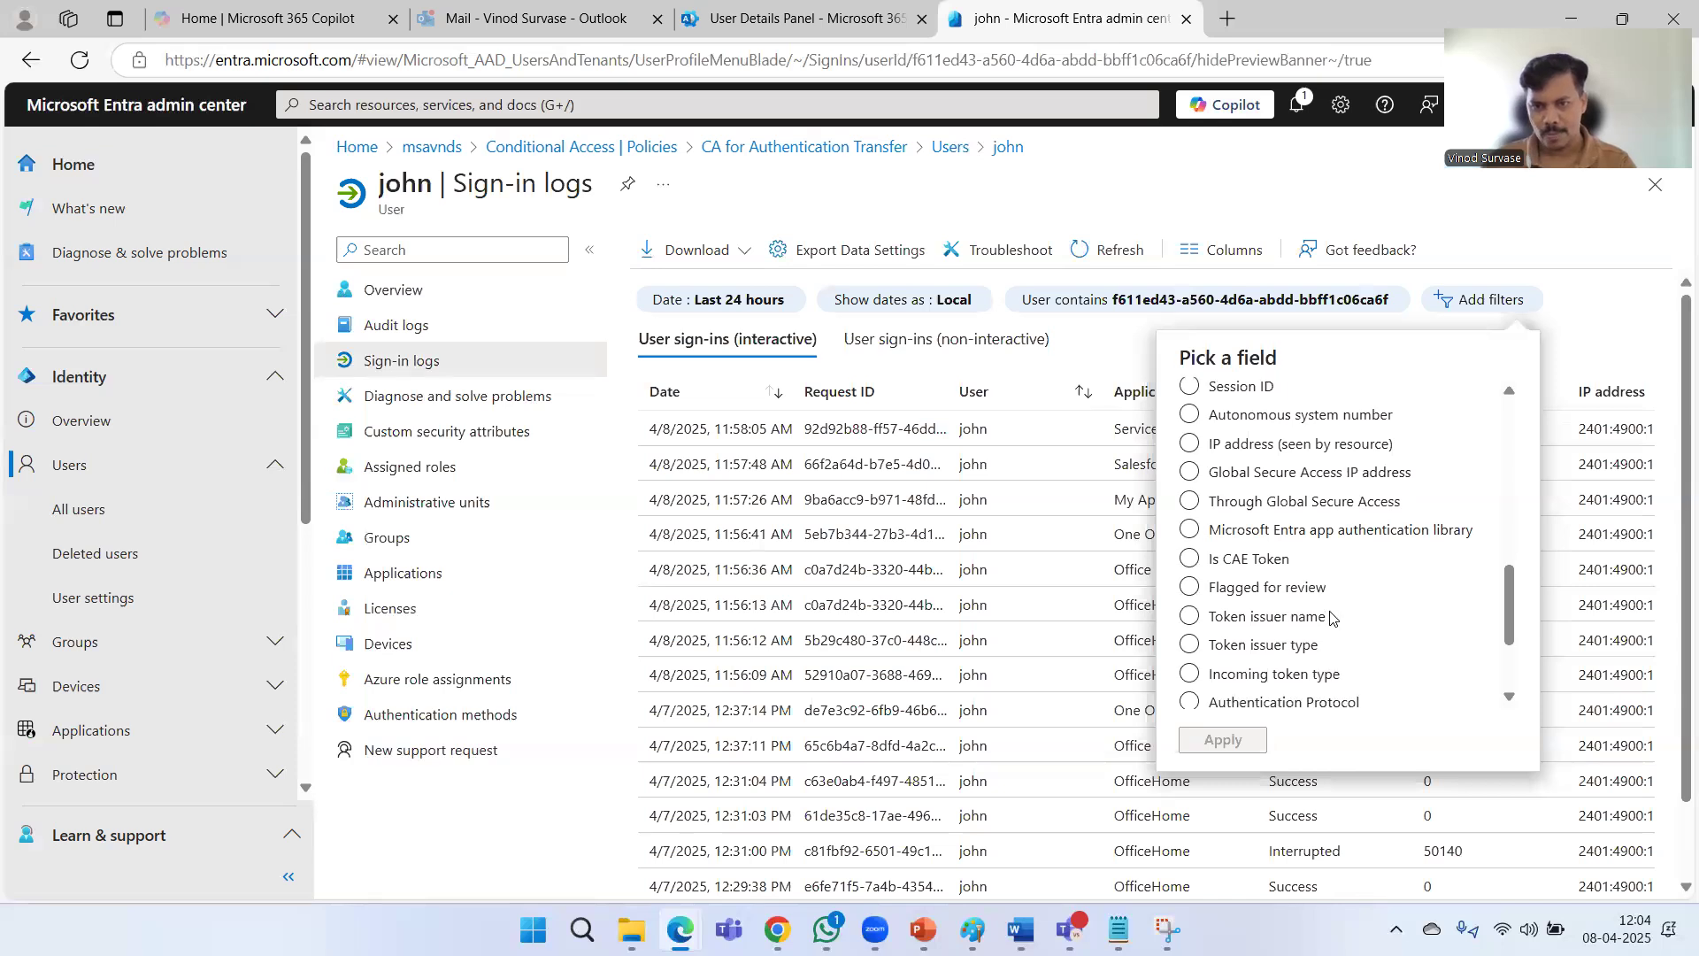
{"action": "left_click", "coordinate": [1319, 704]}
{"action": "scroll", "coordinate": [1325, 630], "scroll_direction": "down", "scroll_amount": 3}
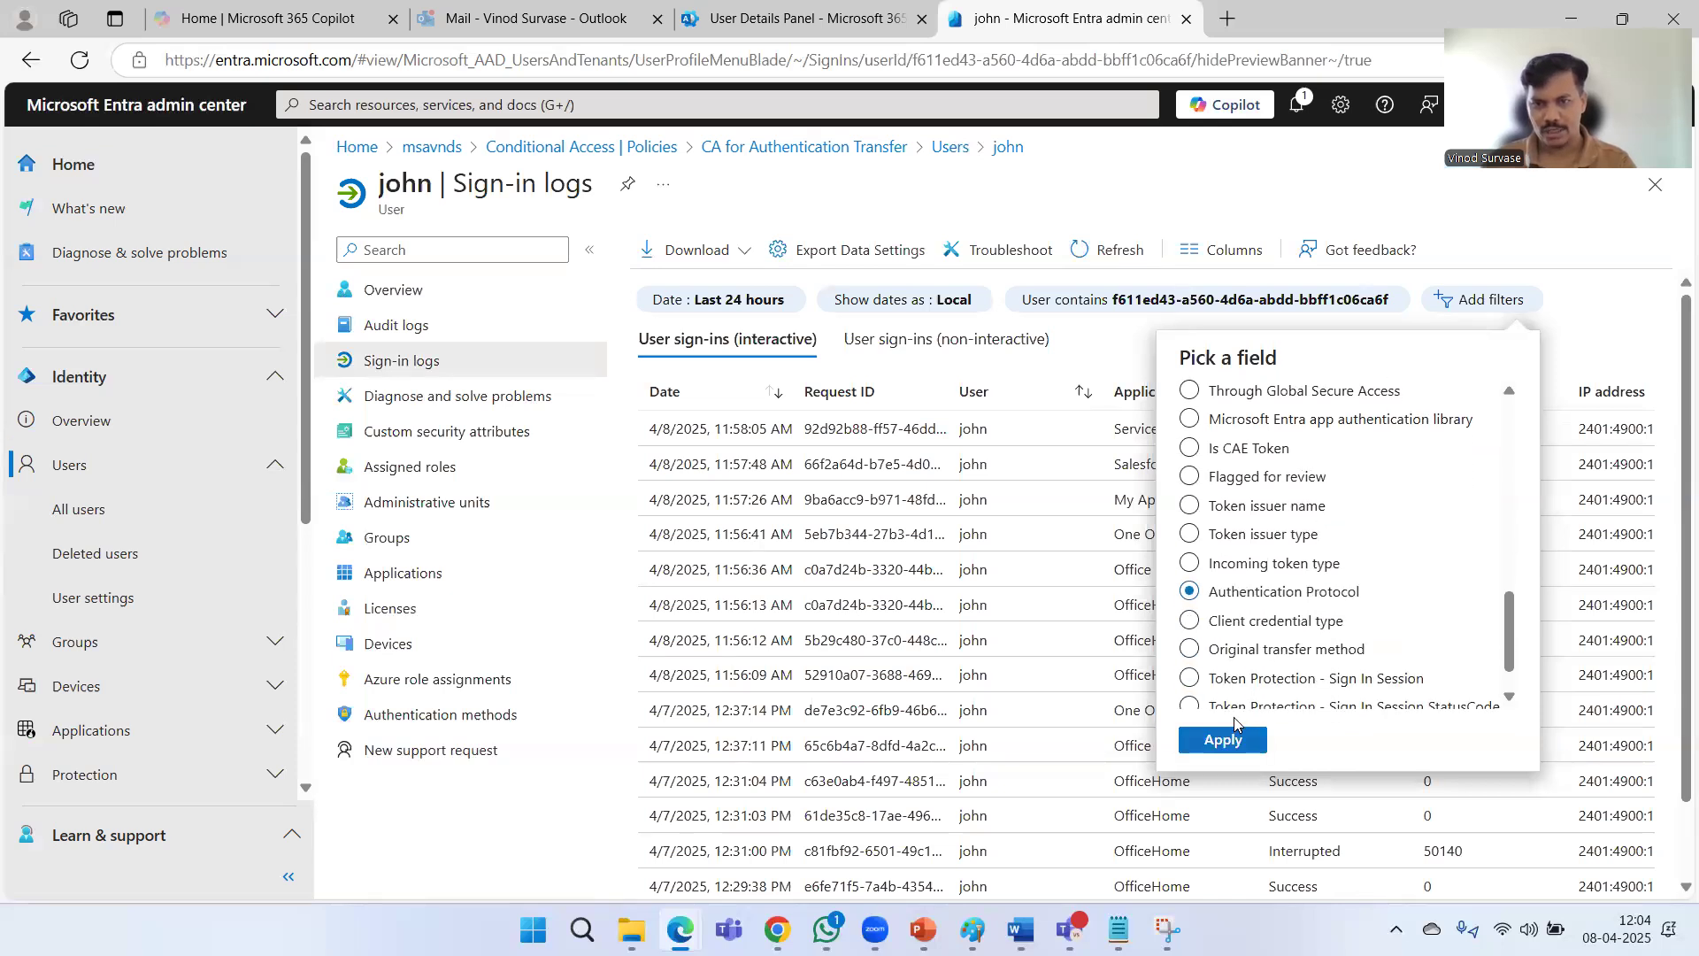
{"action": "left_click", "coordinate": [1230, 740]}
{"action": "left_click", "coordinate": [757, 595]}
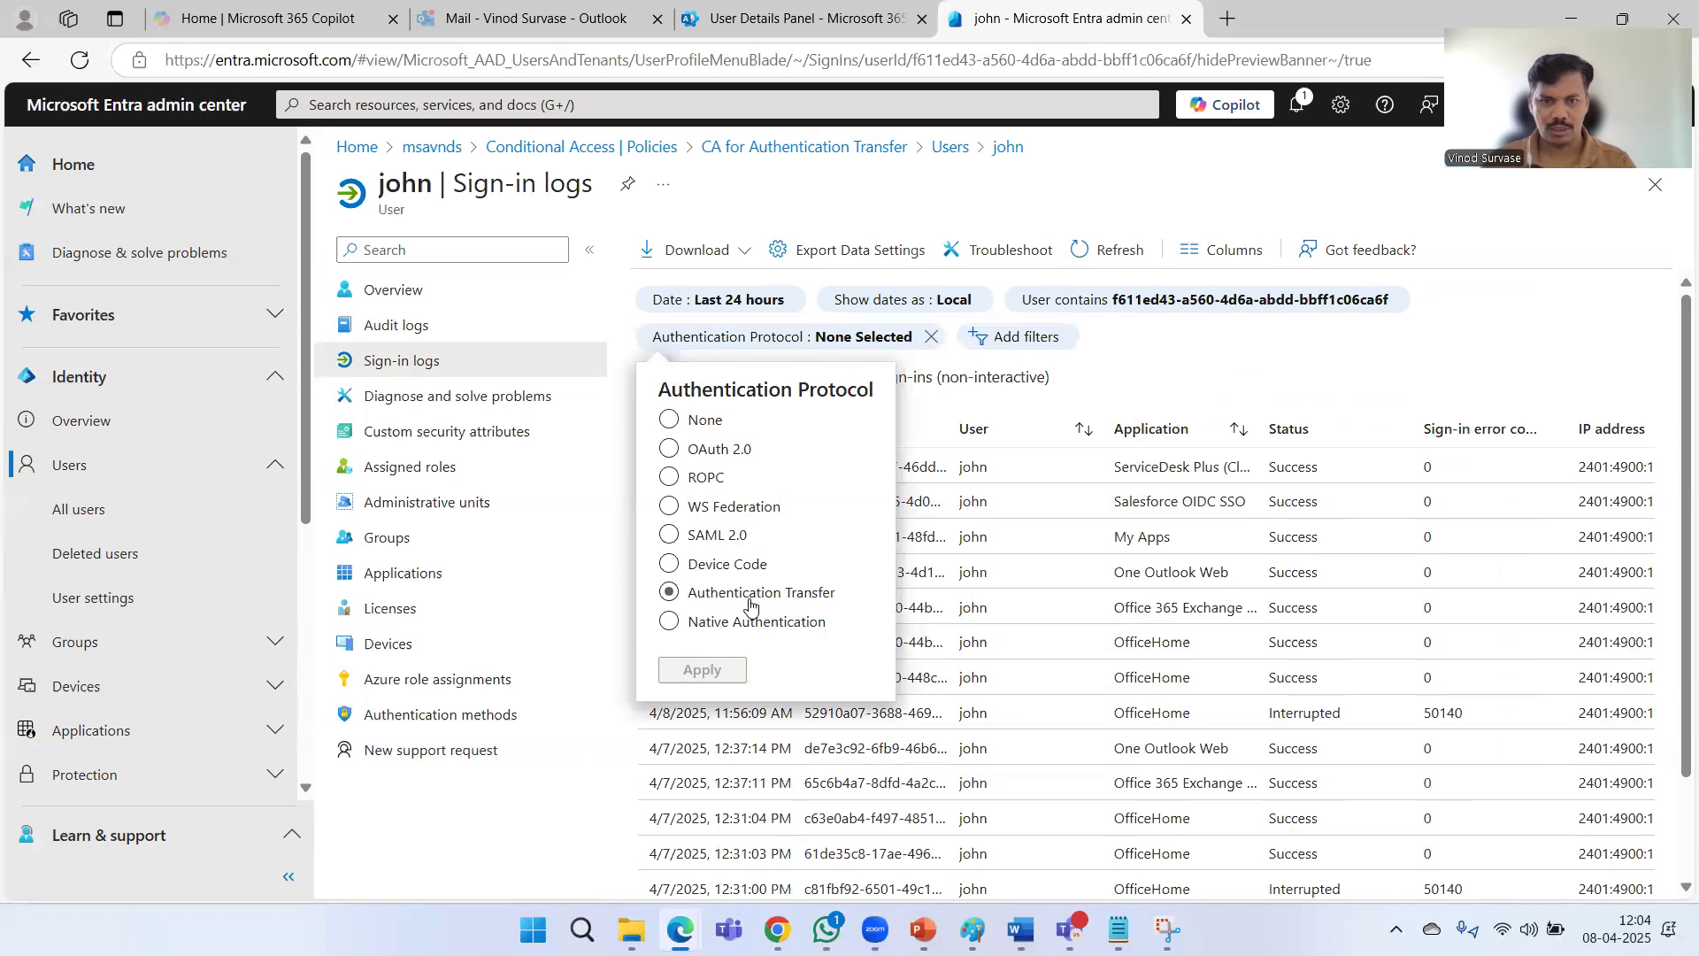
{"action": "left_click", "coordinate": [715, 672]}
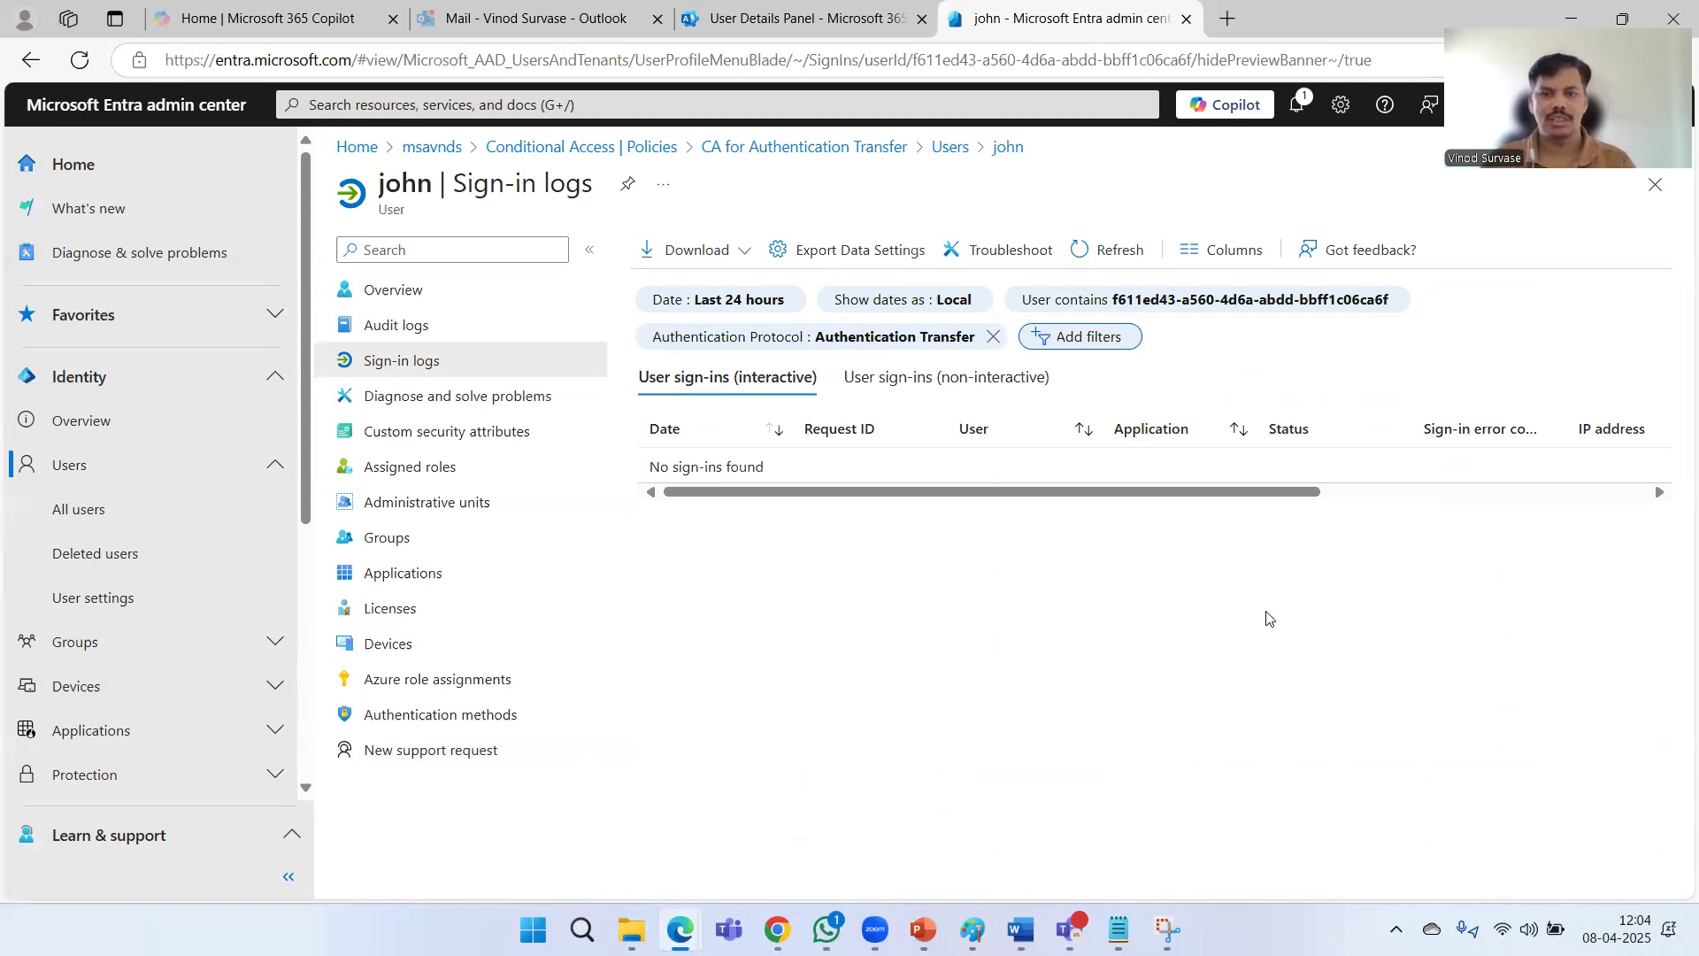
Remove the Authentication Protocol filter and inspect the My Apps sign-in's basic details, including its authentication protocol.
{"action": "left_click", "coordinate": [993, 336]}
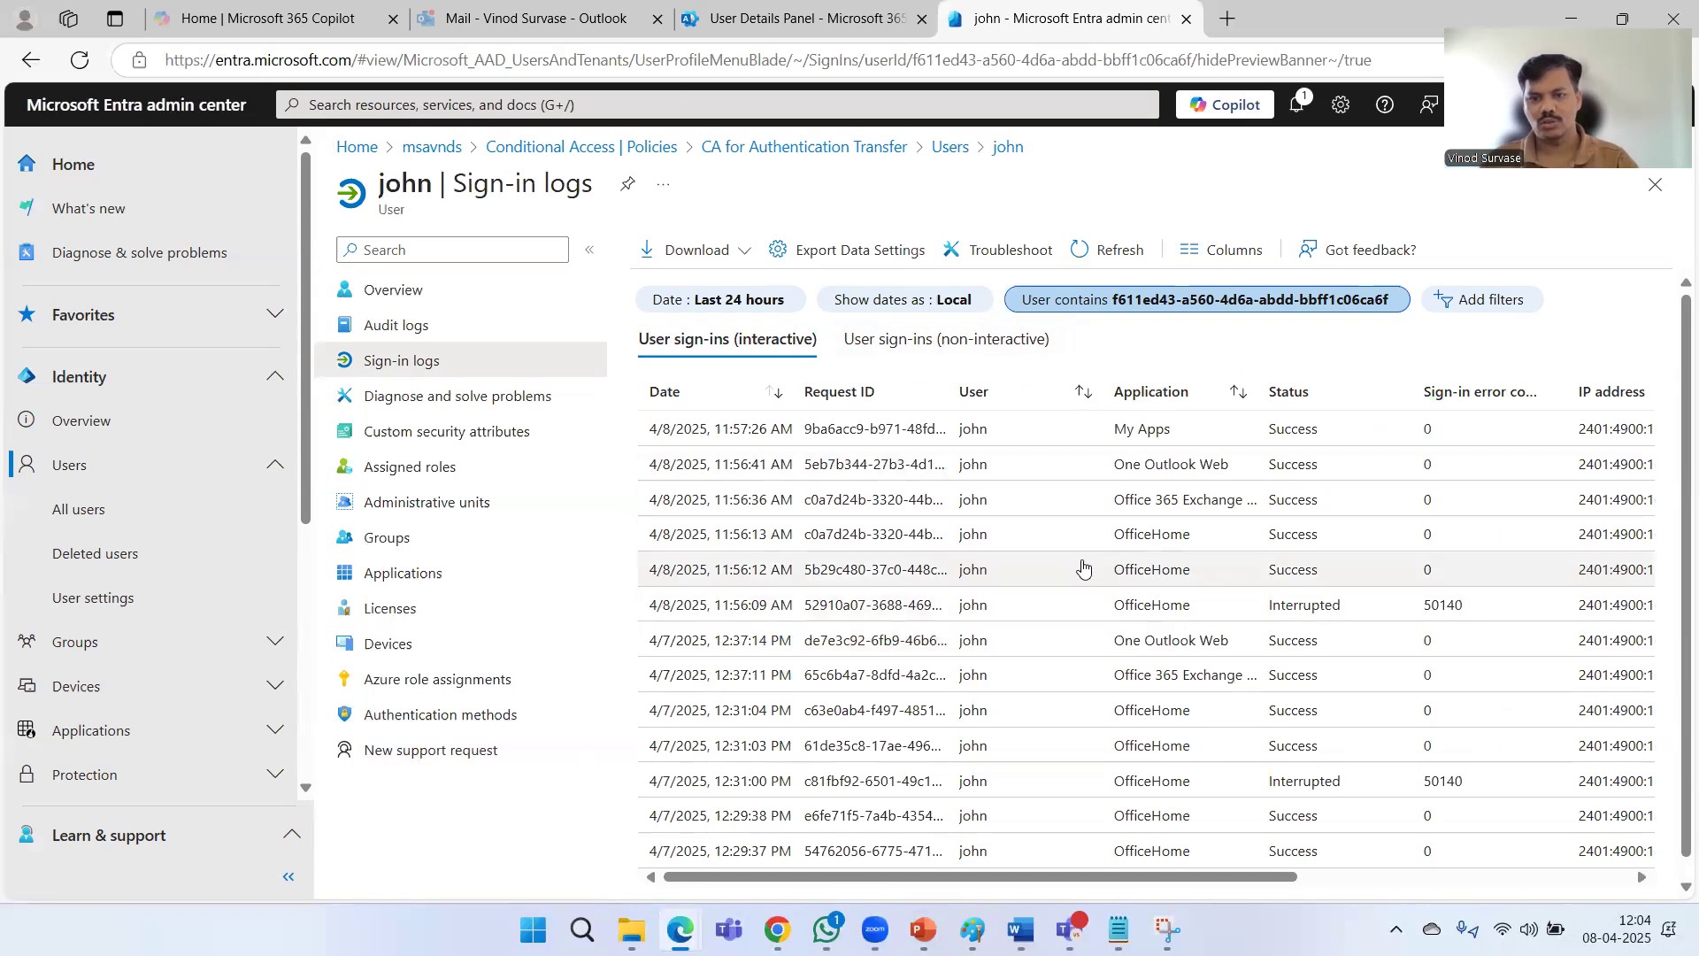
{"action": "scroll", "coordinate": [1106, 620], "scroll_direction": "down", "scroll_amount": 1}
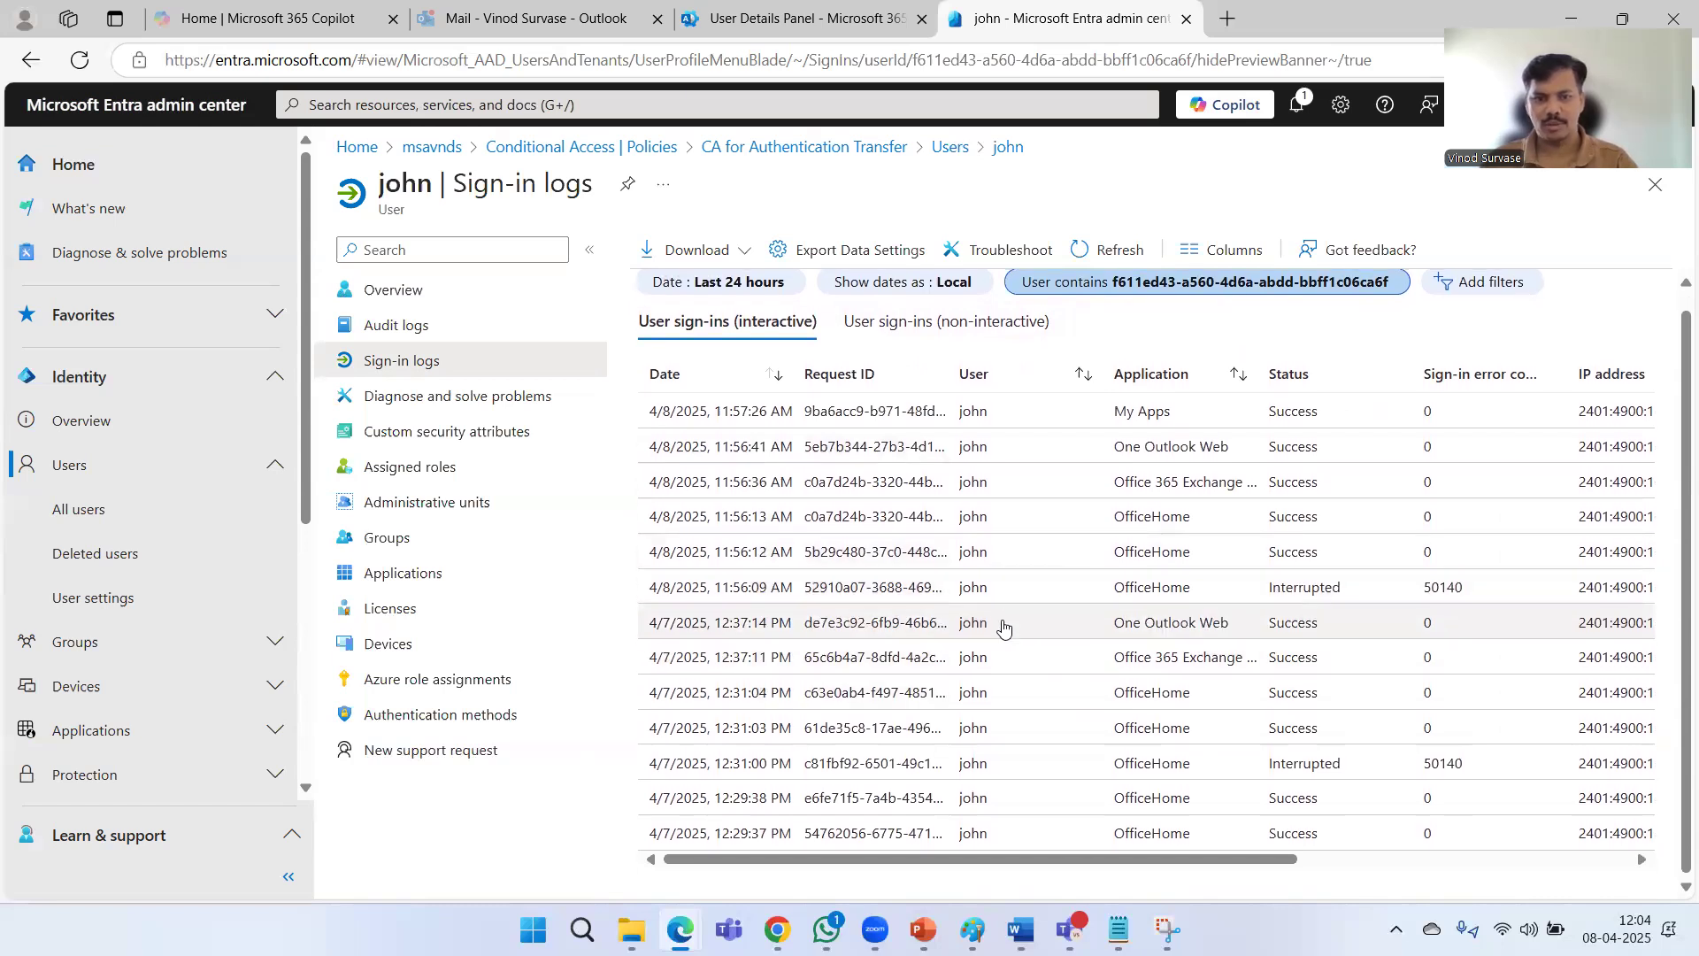
{"action": "scroll", "coordinate": [1050, 620], "scroll_direction": "up", "scroll_amount": 1}
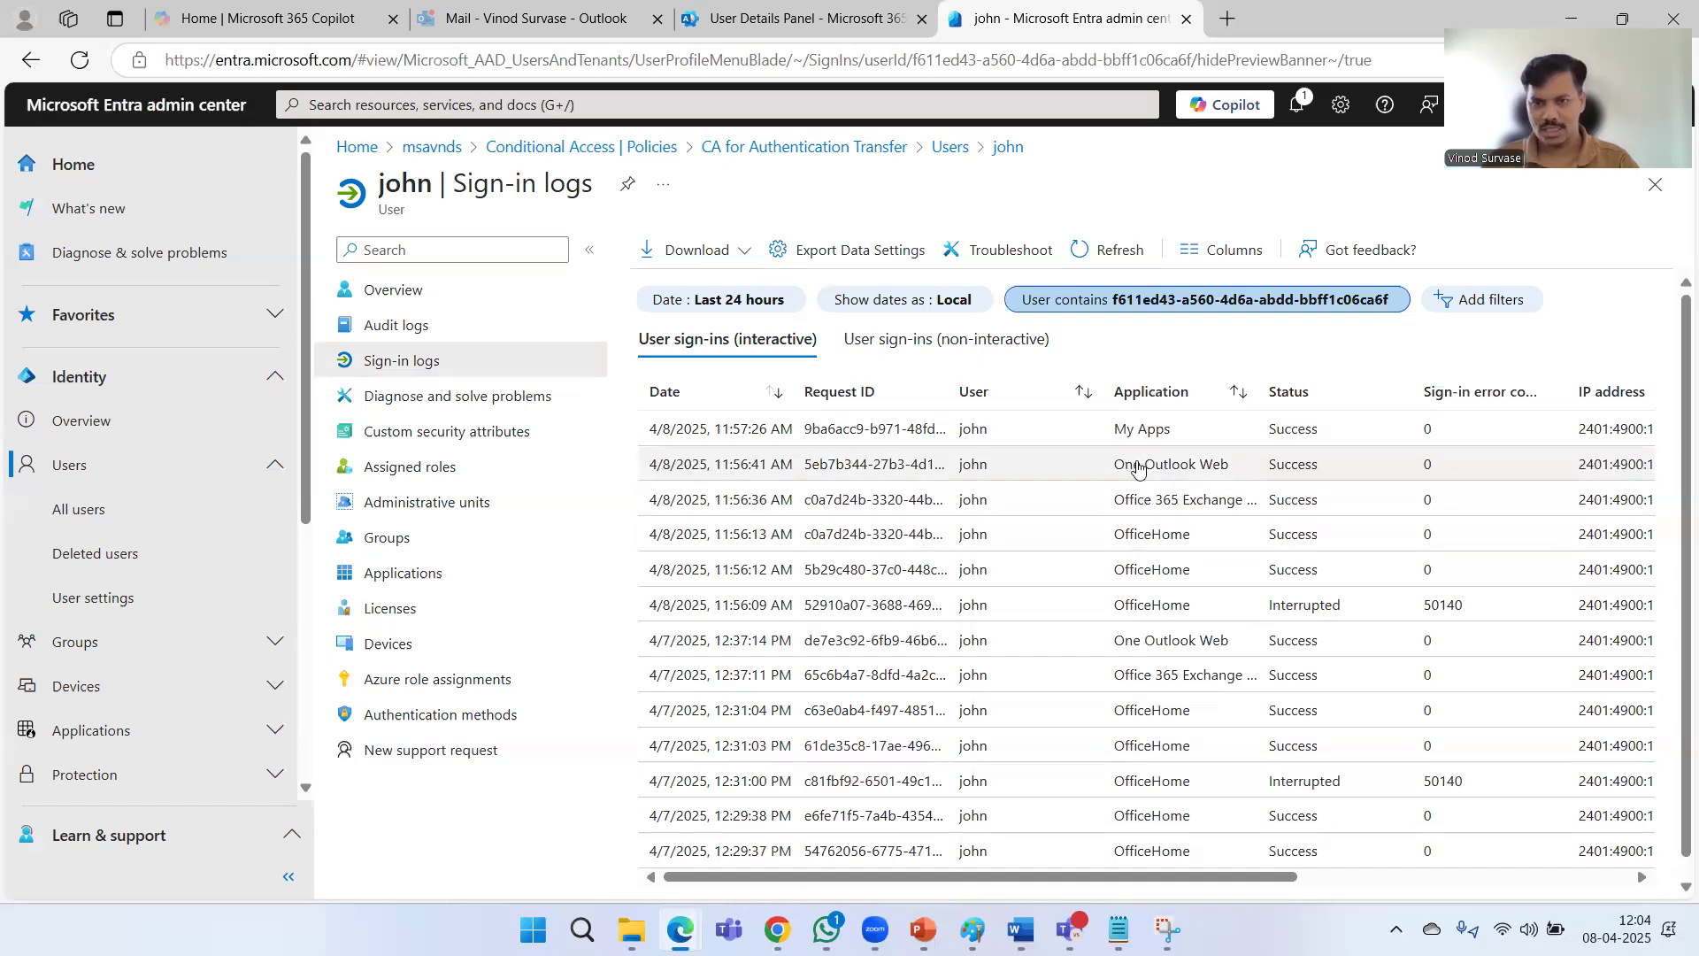
{"action": "left_click", "coordinate": [996, 432]}
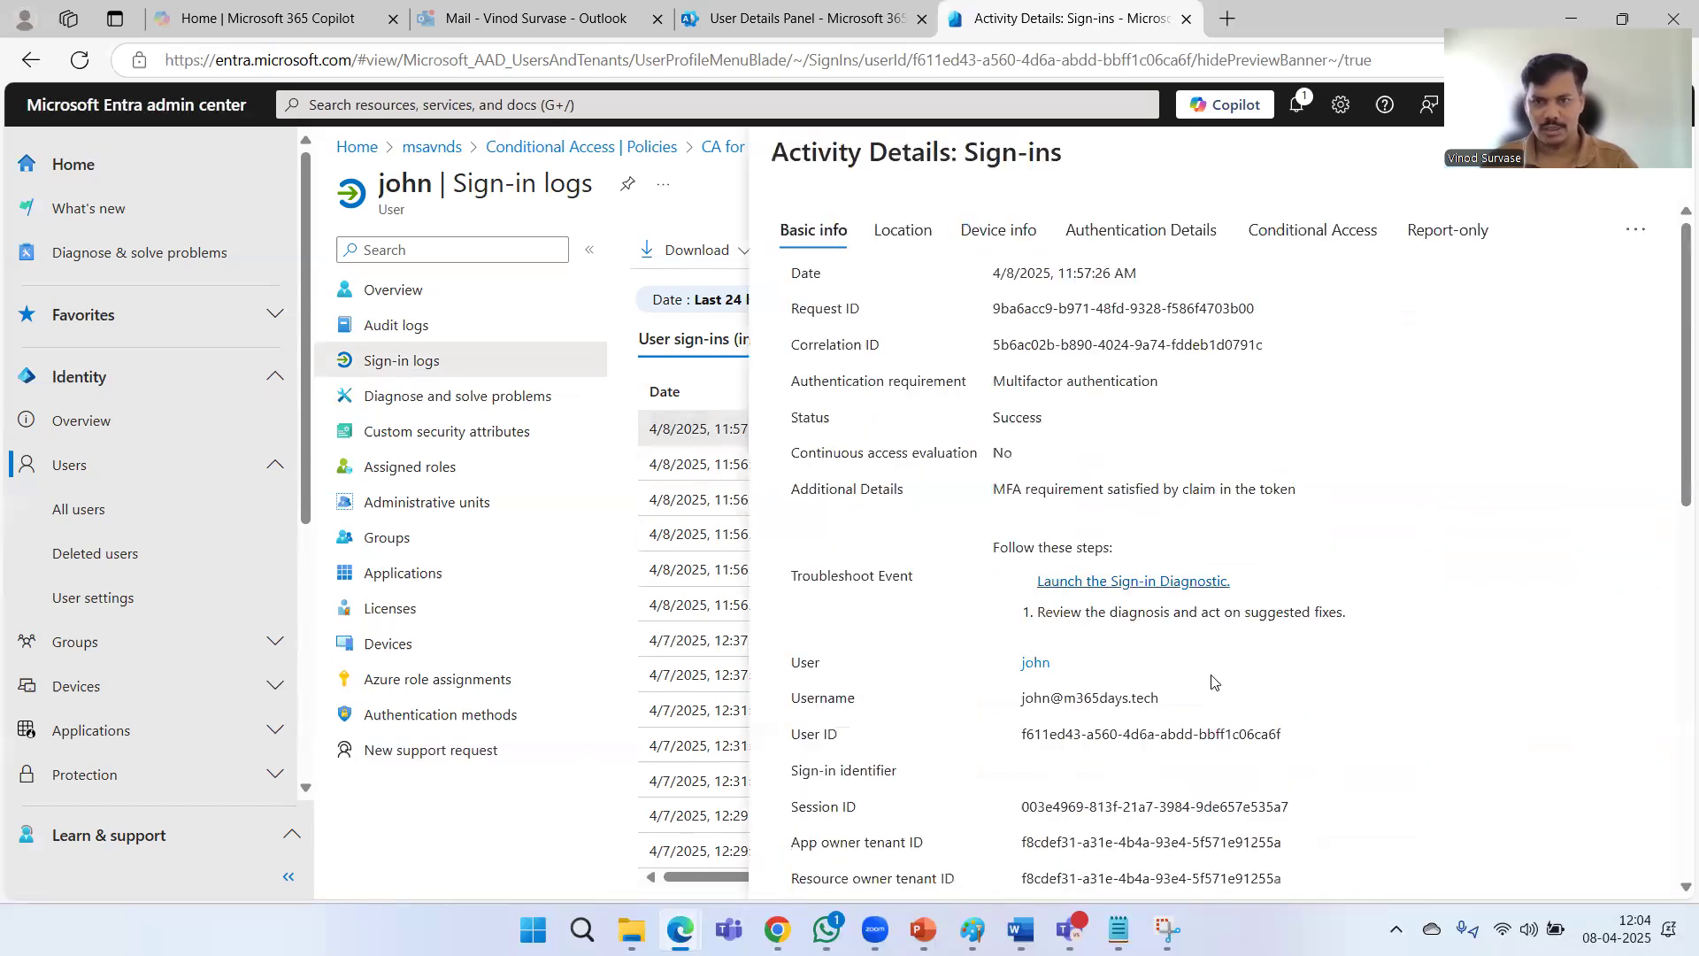
{"action": "scroll", "coordinate": [1418, 574], "scroll_direction": "down", "scroll_amount": 8}
{"action": "scroll", "coordinate": [1418, 573], "scroll_direction": "down", "scroll_amount": 3}
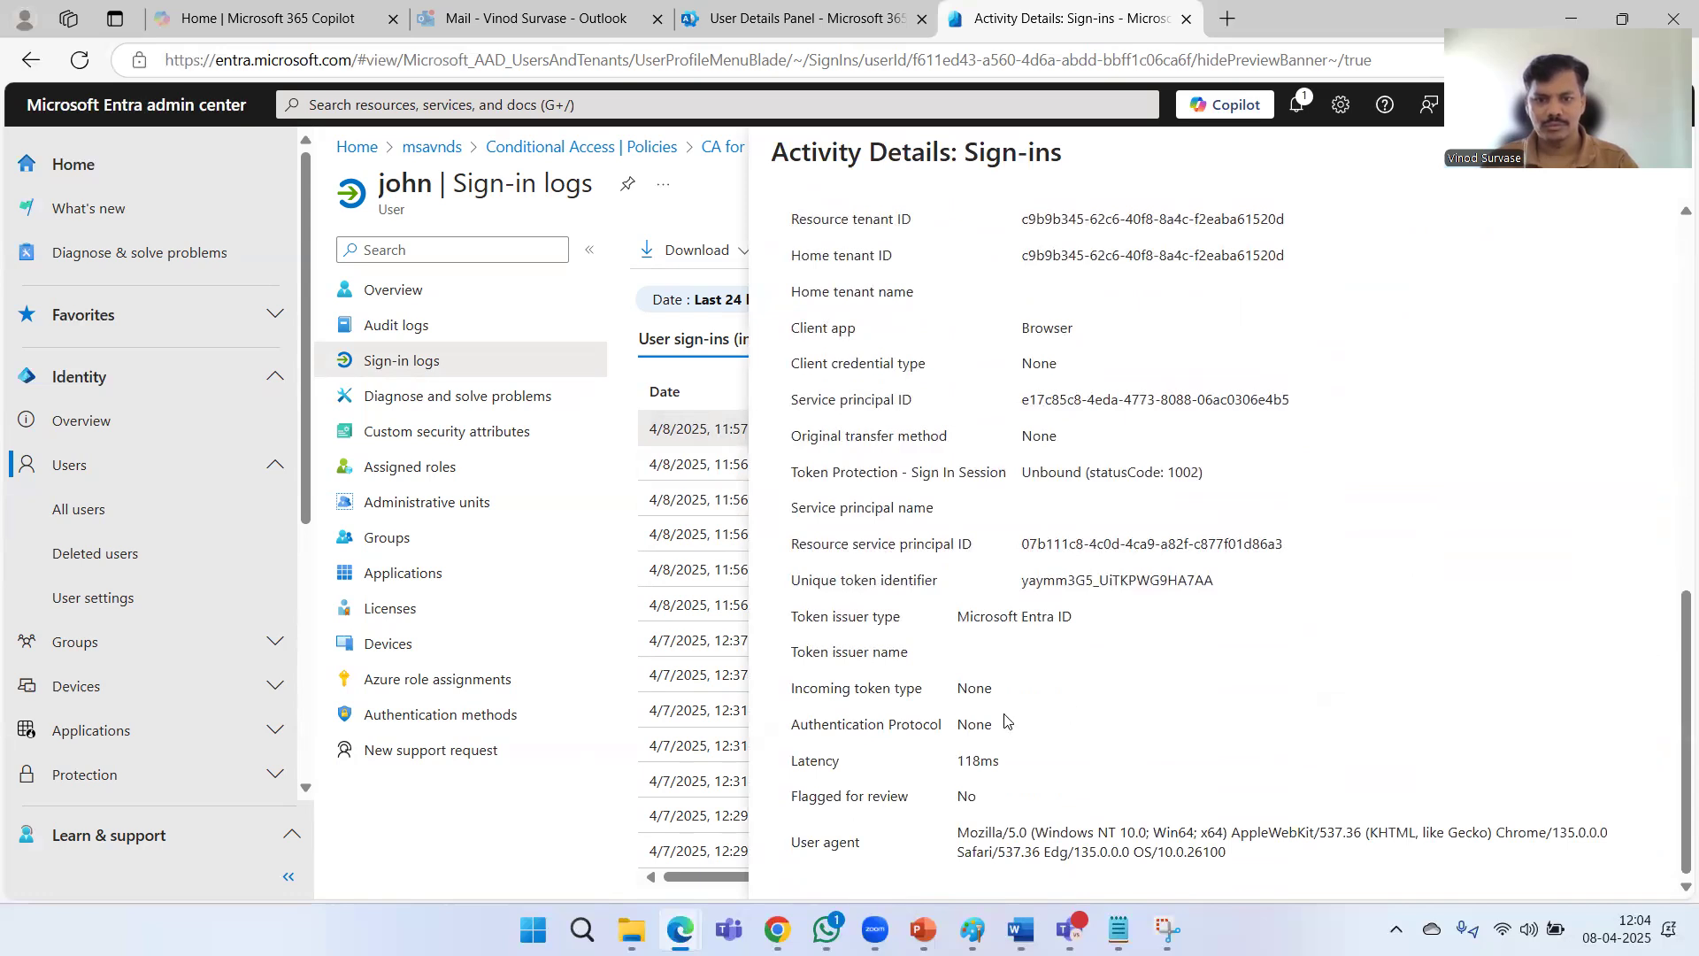
{"action": "left_click_drag", "start_coordinate": [899, 724], "coordinate": [992, 726]}
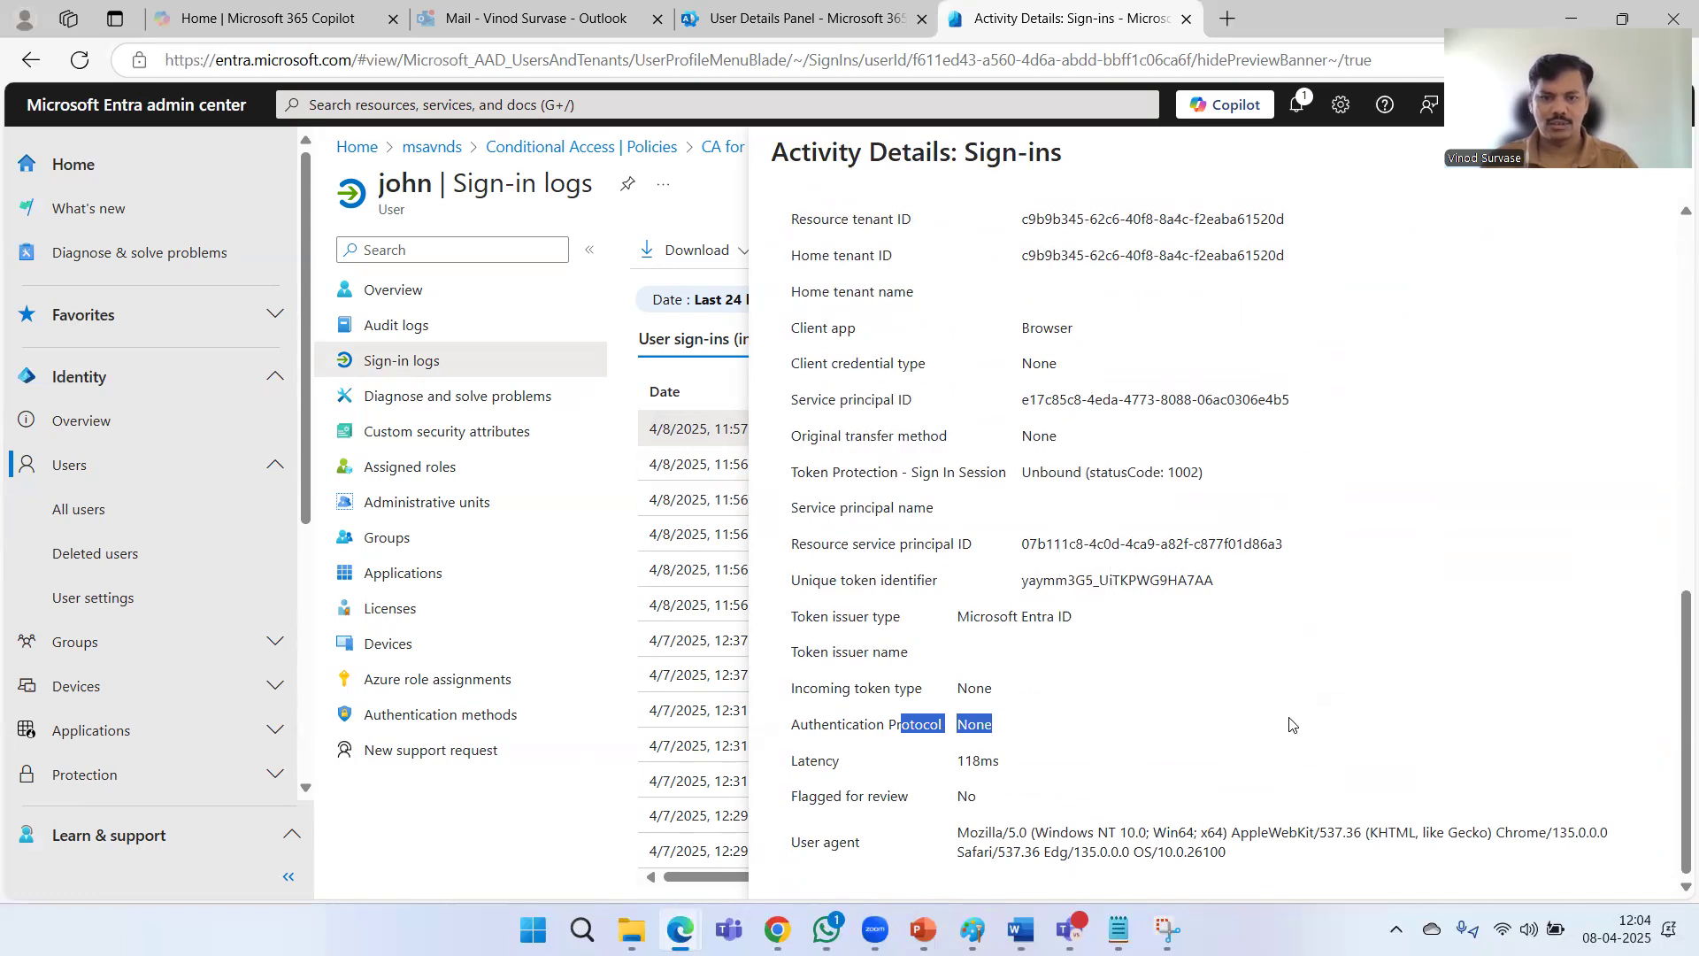
{"action": "left_click", "coordinate": [956, 721]}
{"action": "scroll", "coordinate": [1221, 706], "scroll_direction": "up", "scroll_amount": 10}
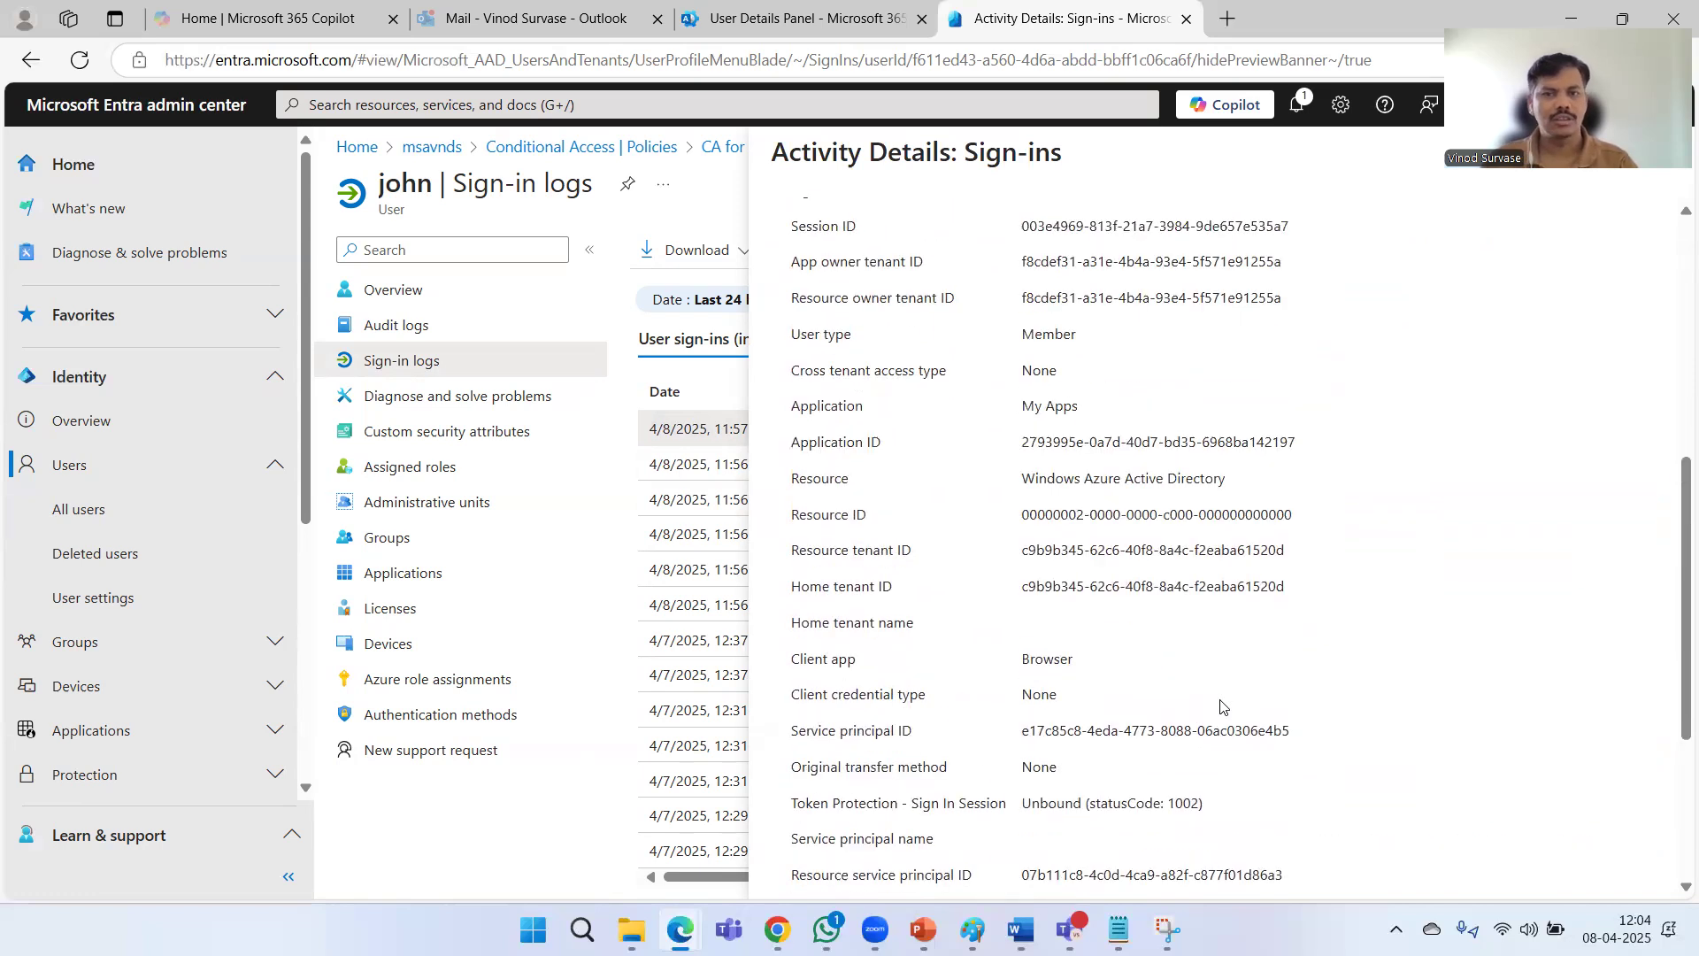
Review the sign-in's location, device and authentication details, return to its basic info, and close the activity details.
{"action": "left_click", "coordinate": [921, 232]}
{"action": "left_click", "coordinate": [999, 234]}
{"action": "left_click", "coordinate": [1146, 234]}
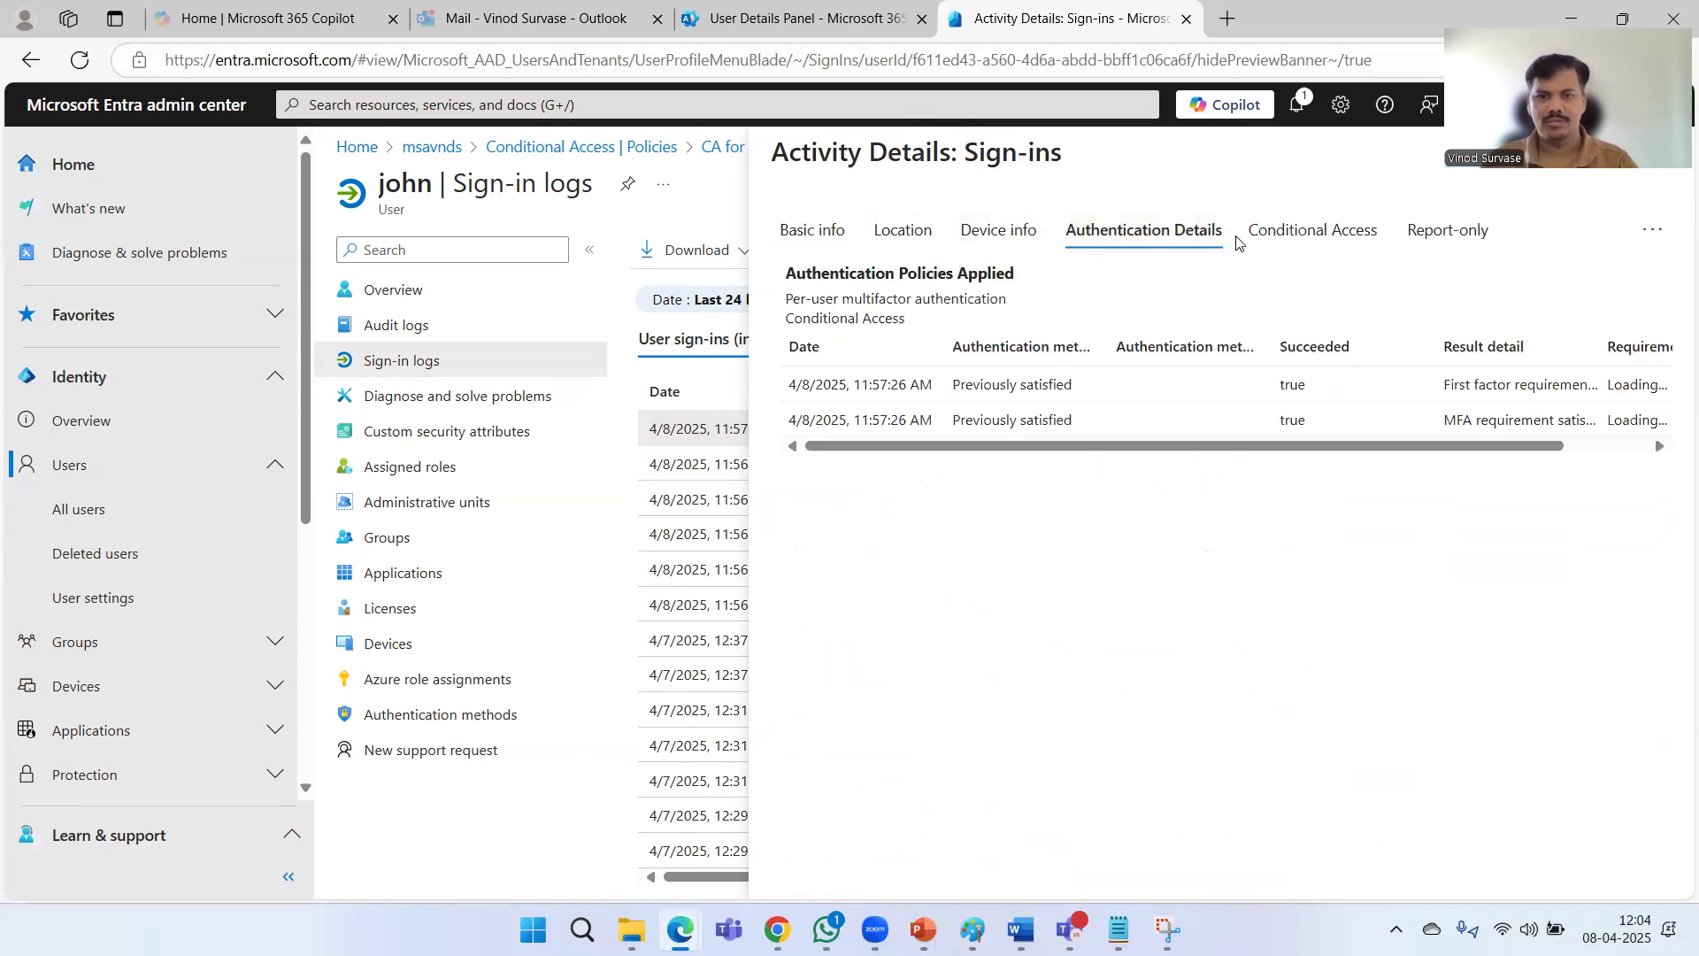
{"action": "left_click", "coordinate": [812, 231]}
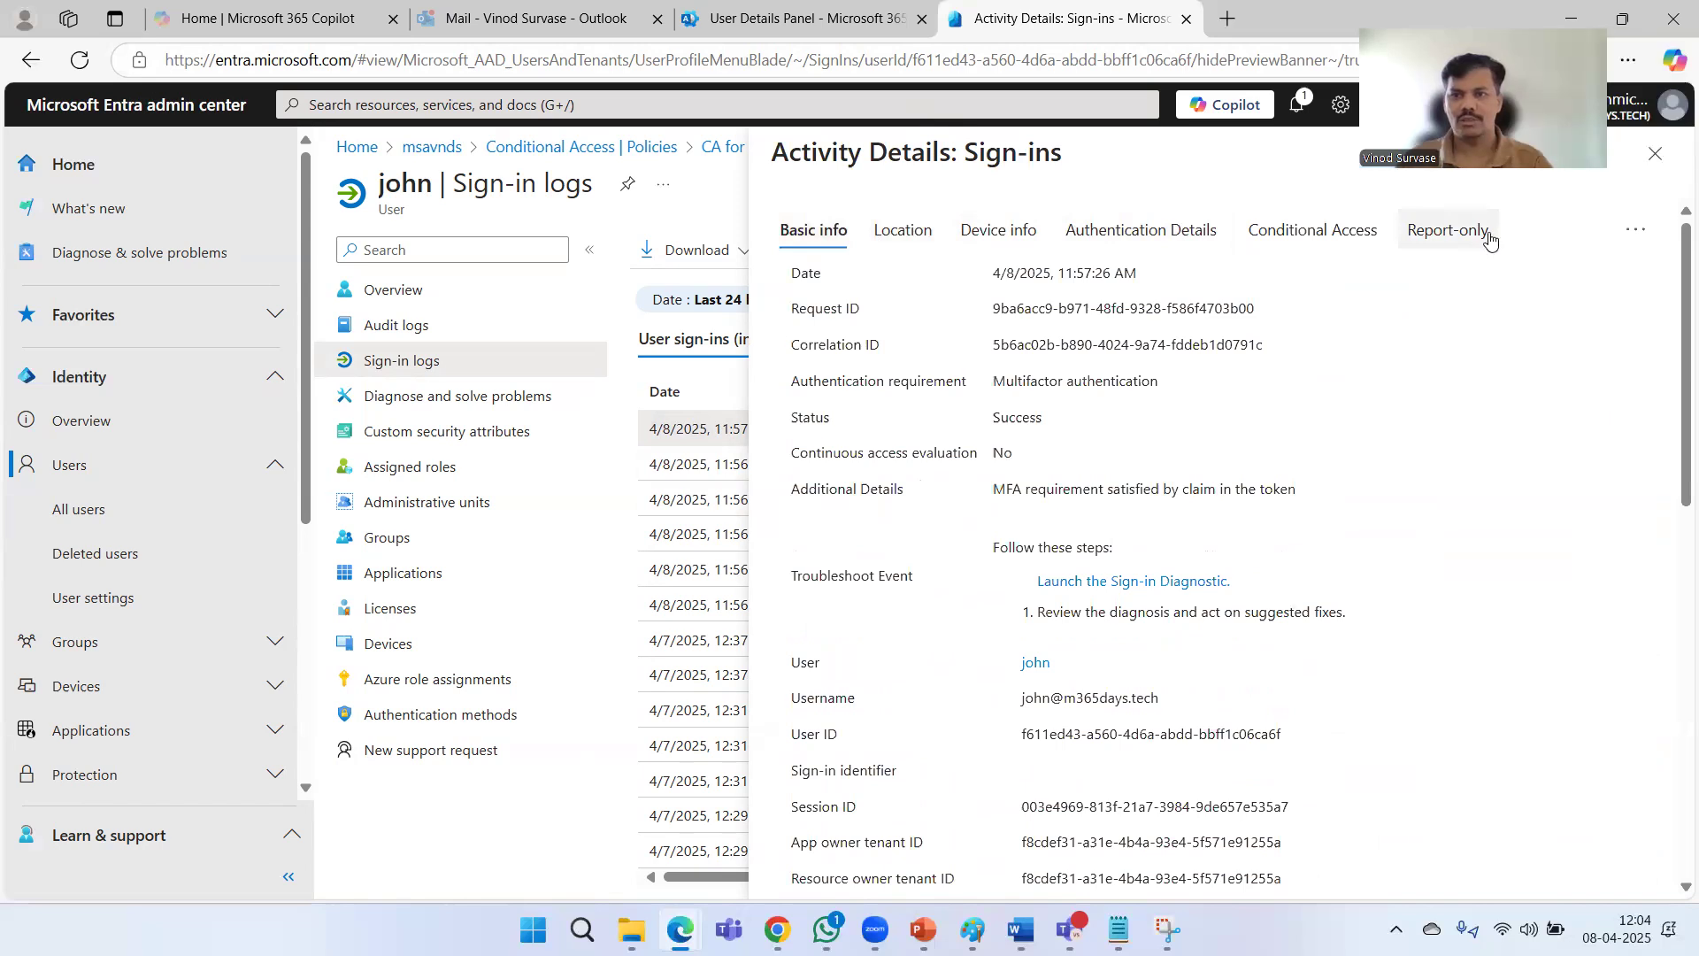
{"action": "left_click", "coordinate": [1655, 153]}
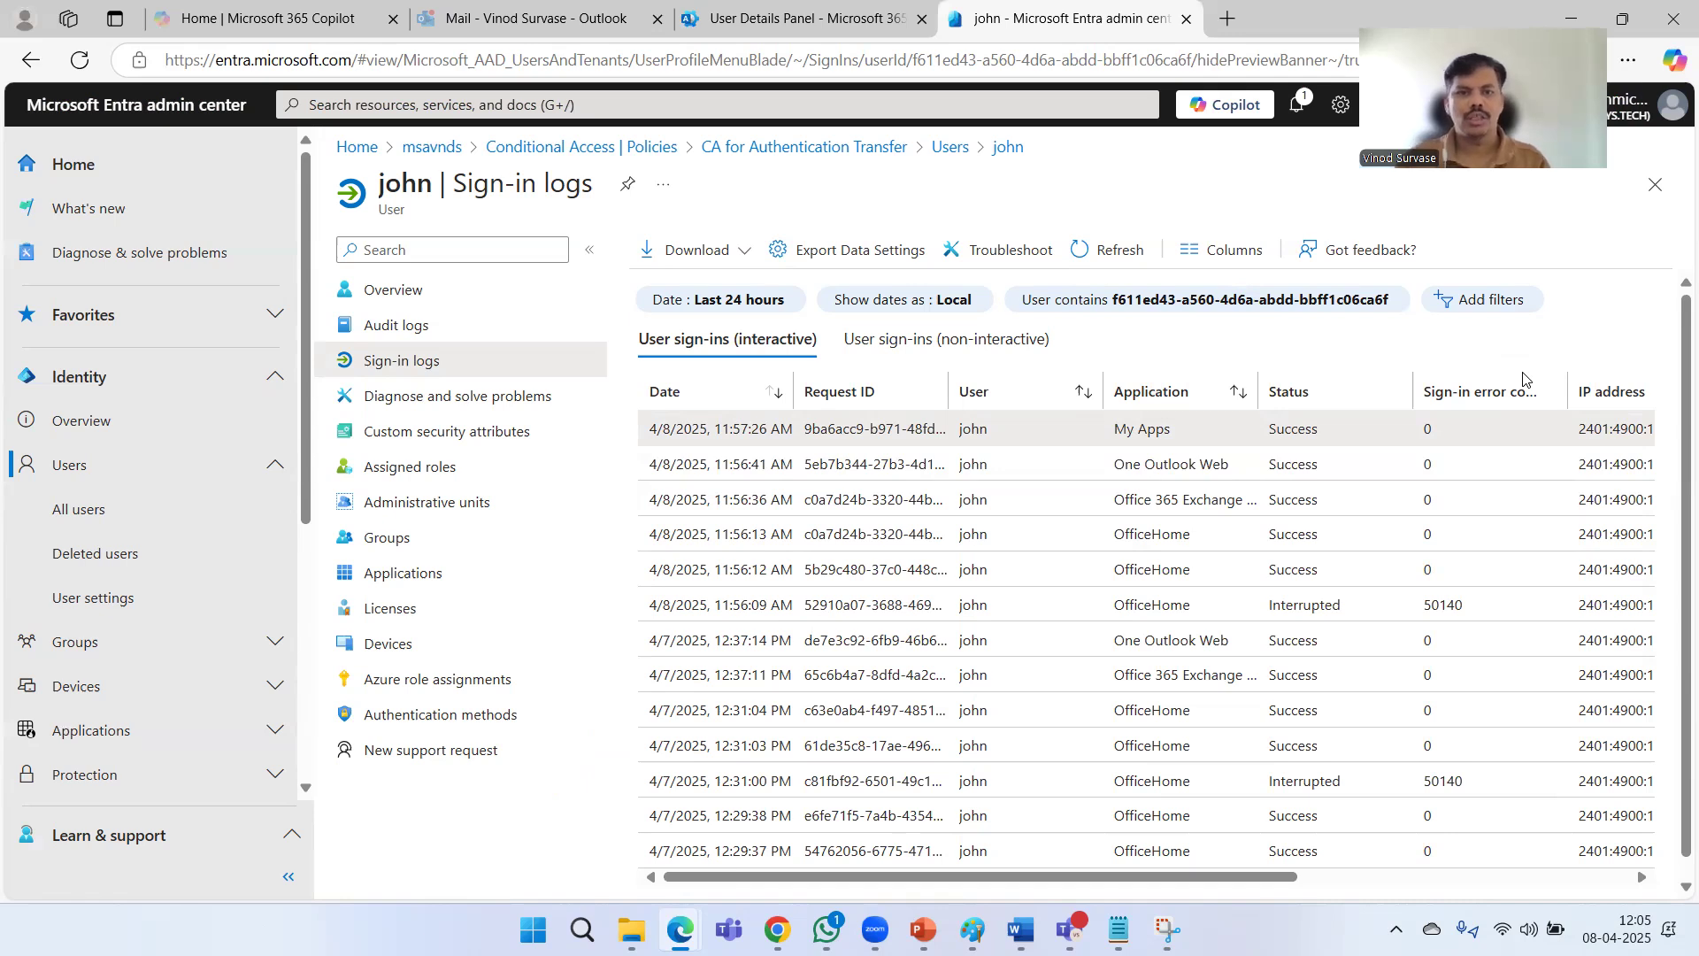
Switch to the Microsoft 365 admin center, dismiss the earlier password reset confirmation, and open a new password reset for the test user.
{"action": "key", "text": "ctrl+shift+Tab"}
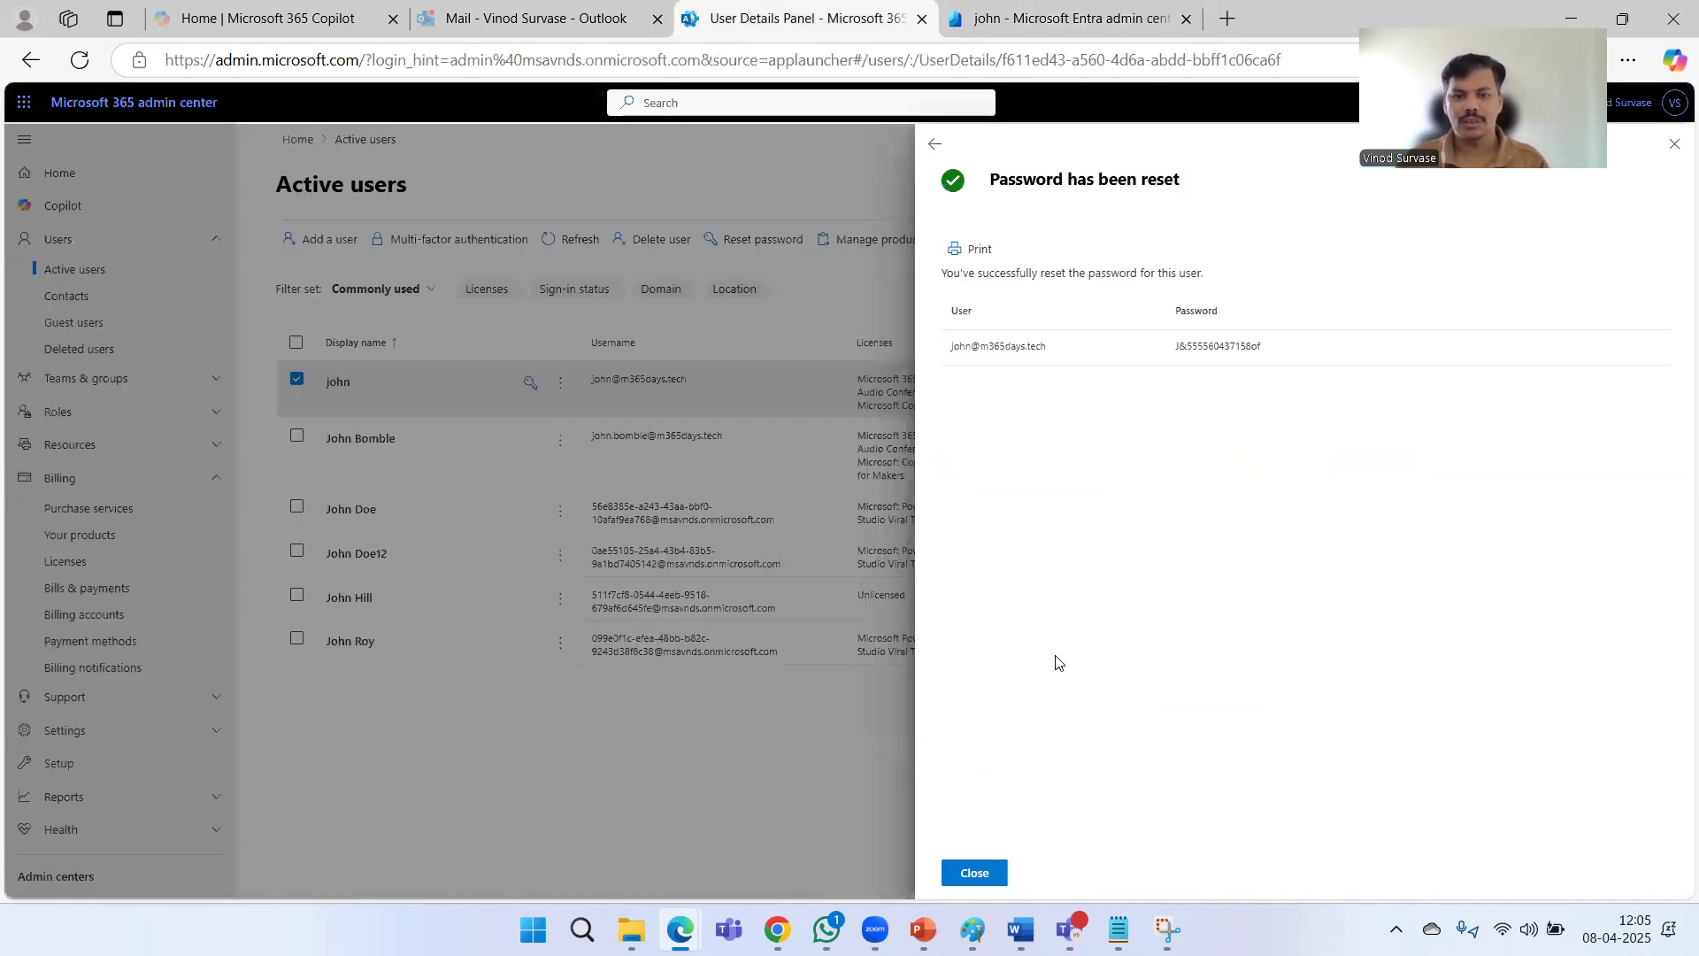
{"action": "left_click", "coordinate": [998, 885]}
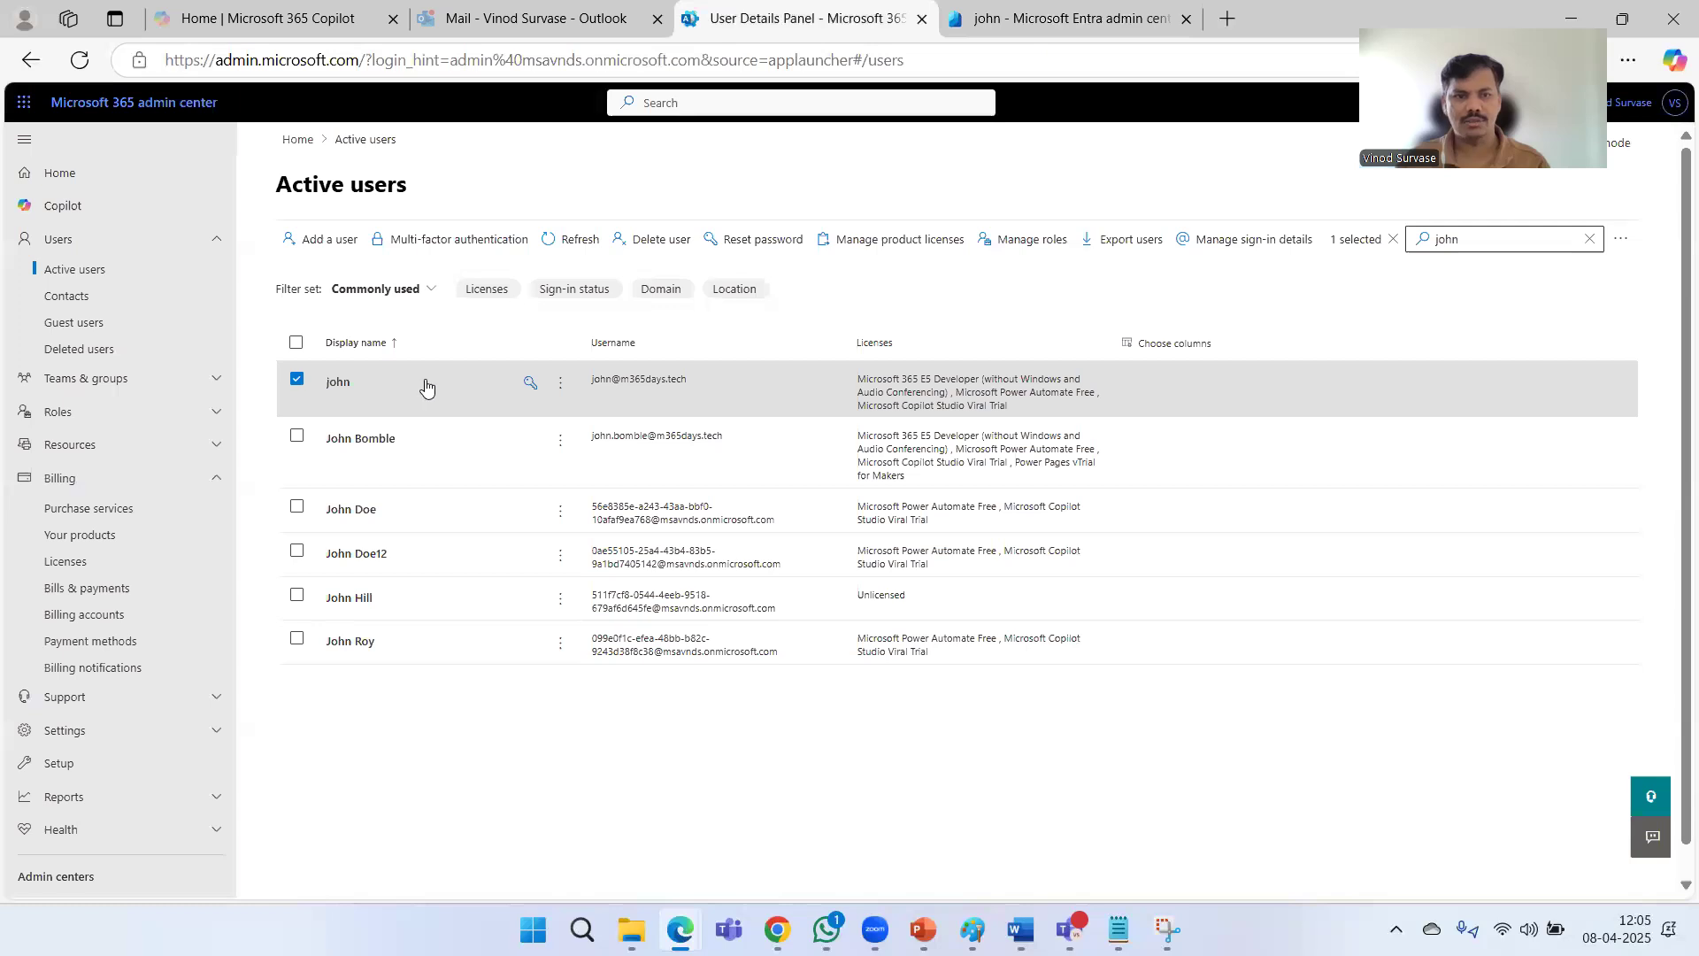
{"action": "left_click", "coordinate": [336, 382]}
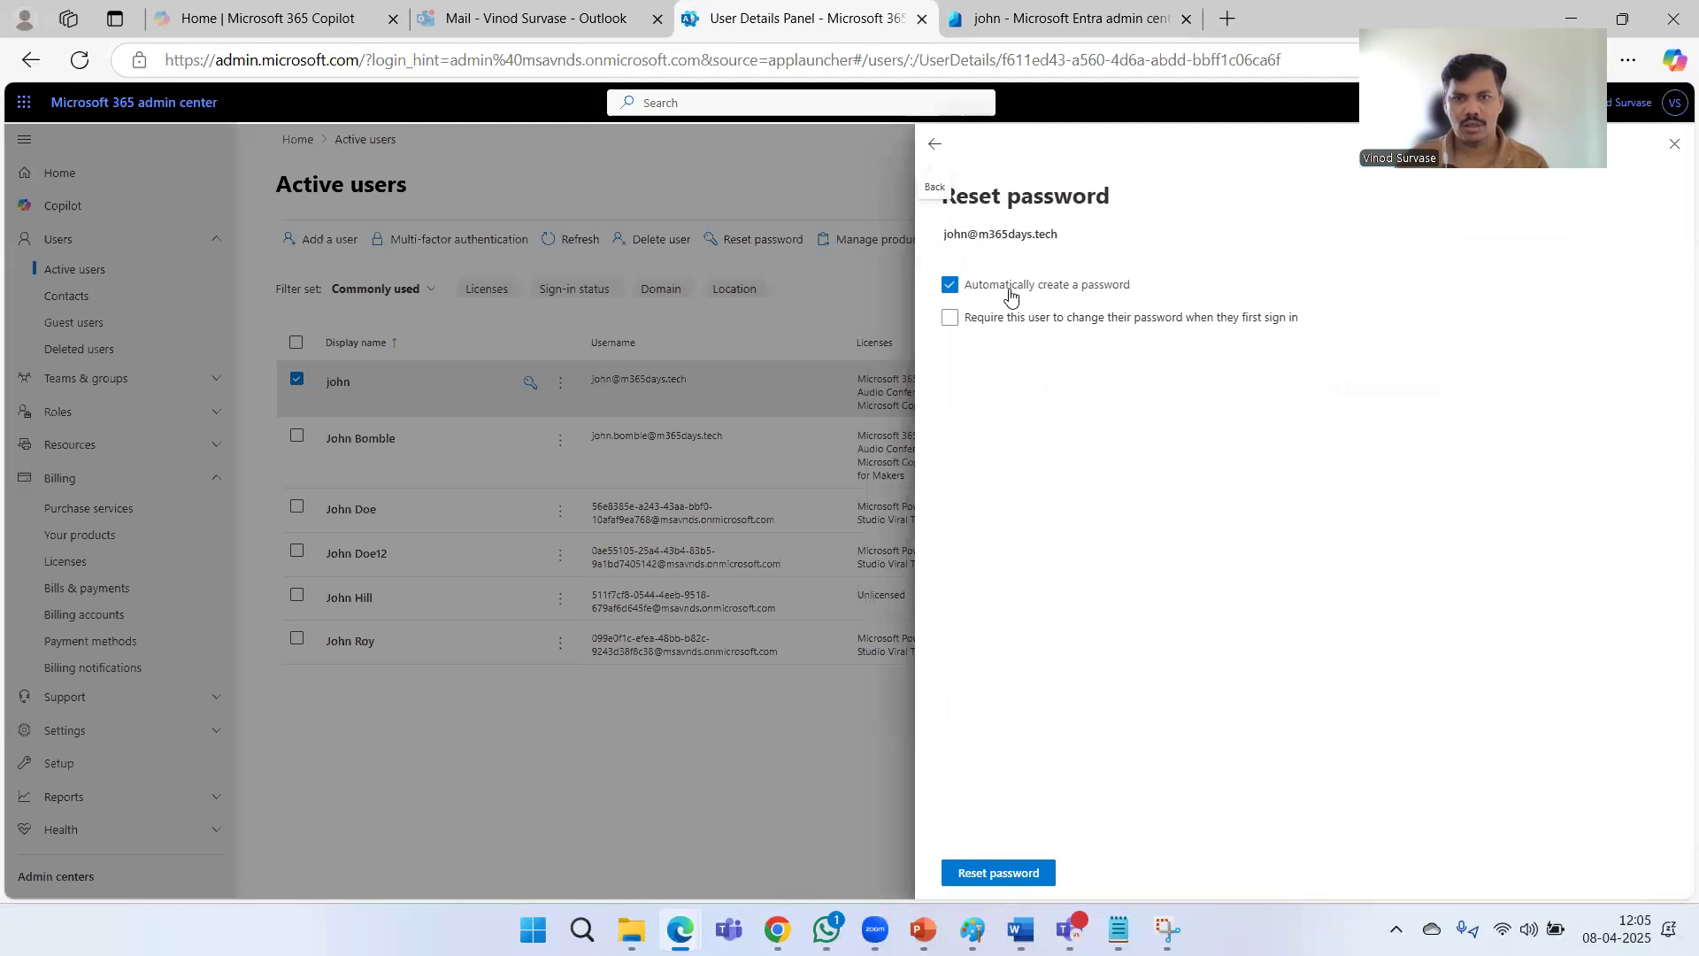
Turn off automatic password creation, enter a new account password, reset it for the test user, and decline updating the browser's saved password.
{"action": "left_click", "coordinate": [1012, 292]}
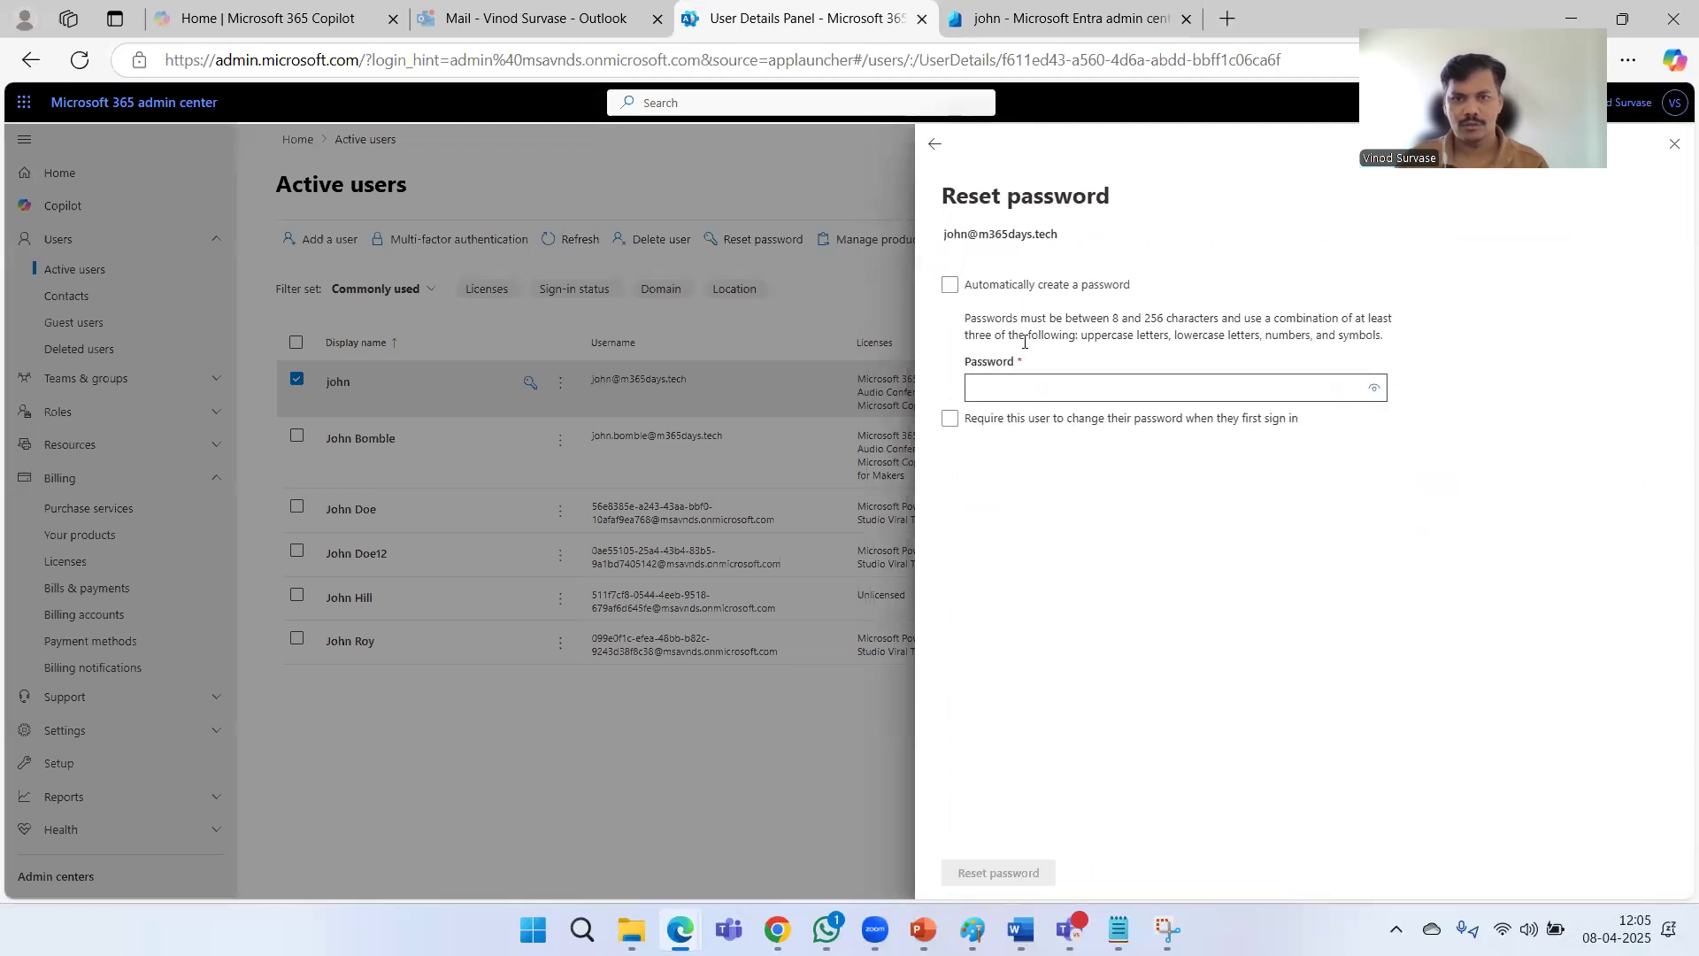
{"action": "left_click", "coordinate": [1045, 390]}
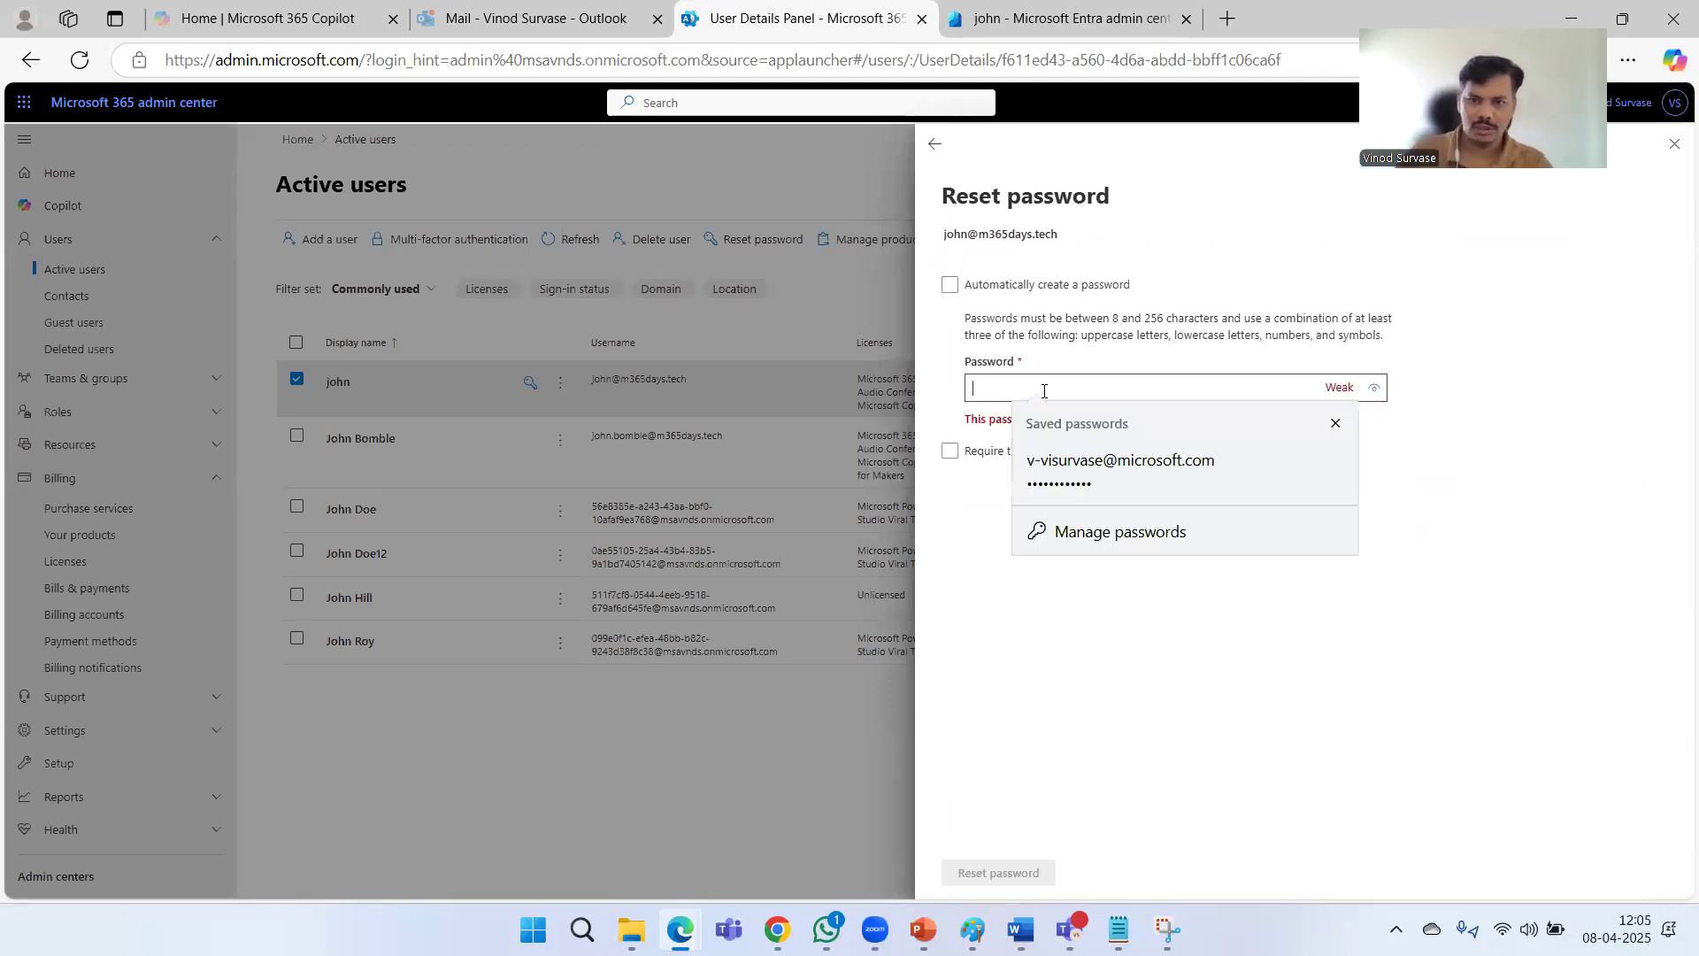
{"action": "left_click", "coordinate": [1336, 423]}
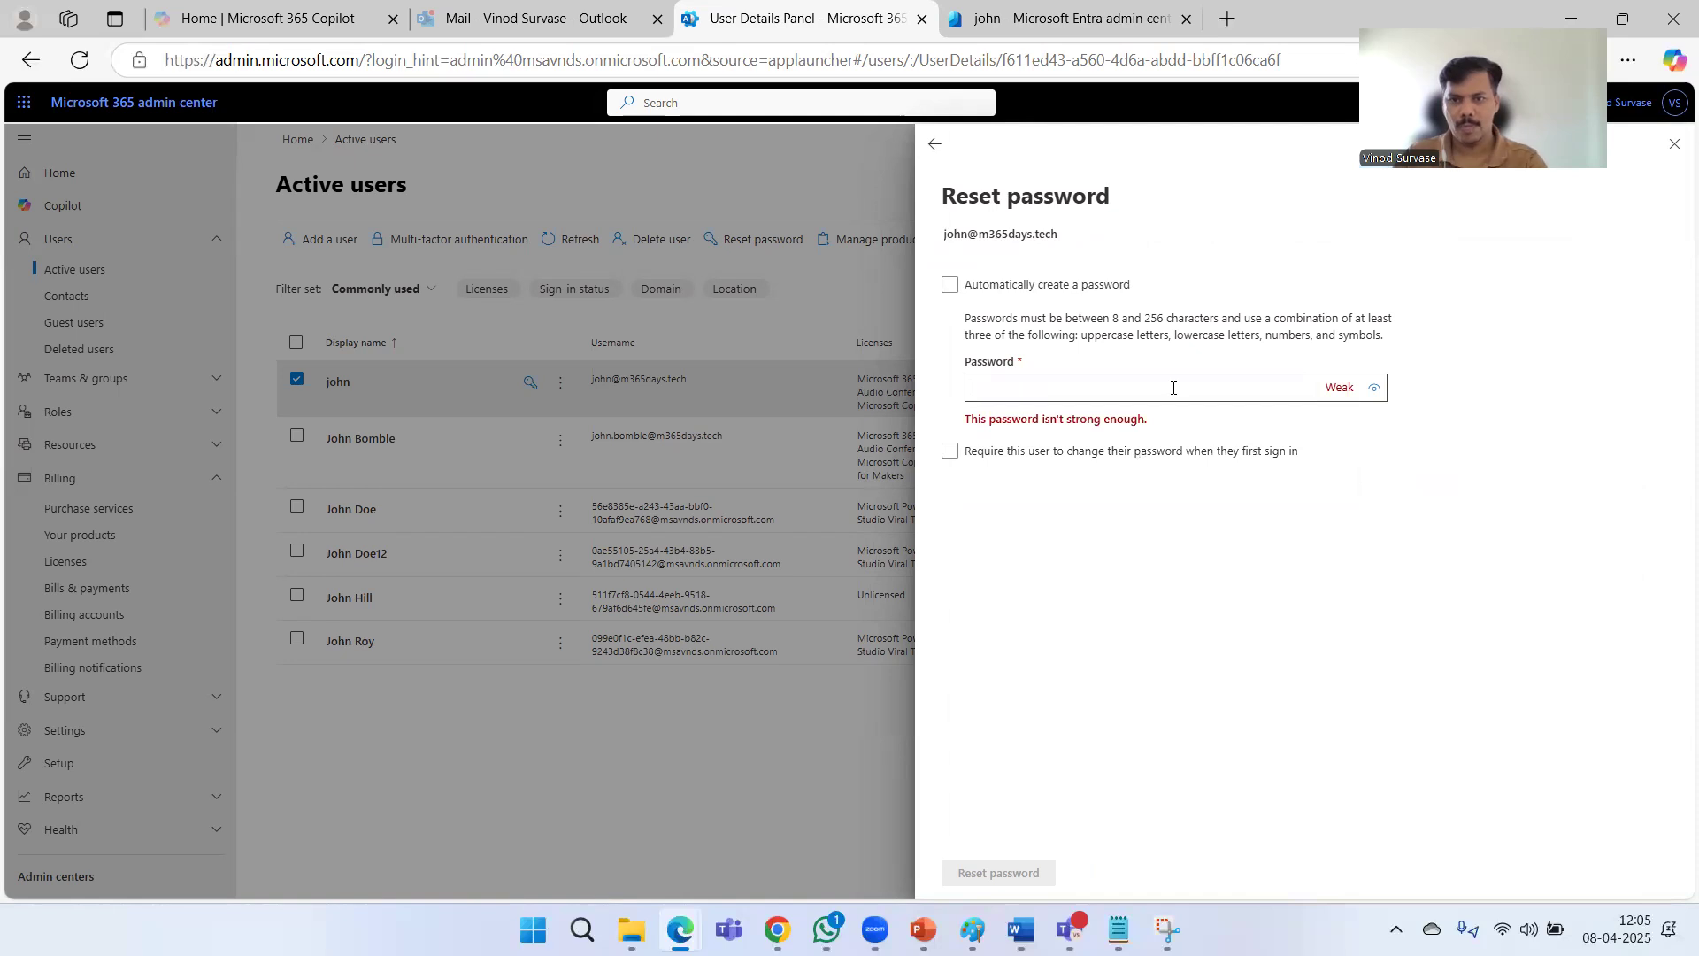
{"action": "type", "text": "******"}
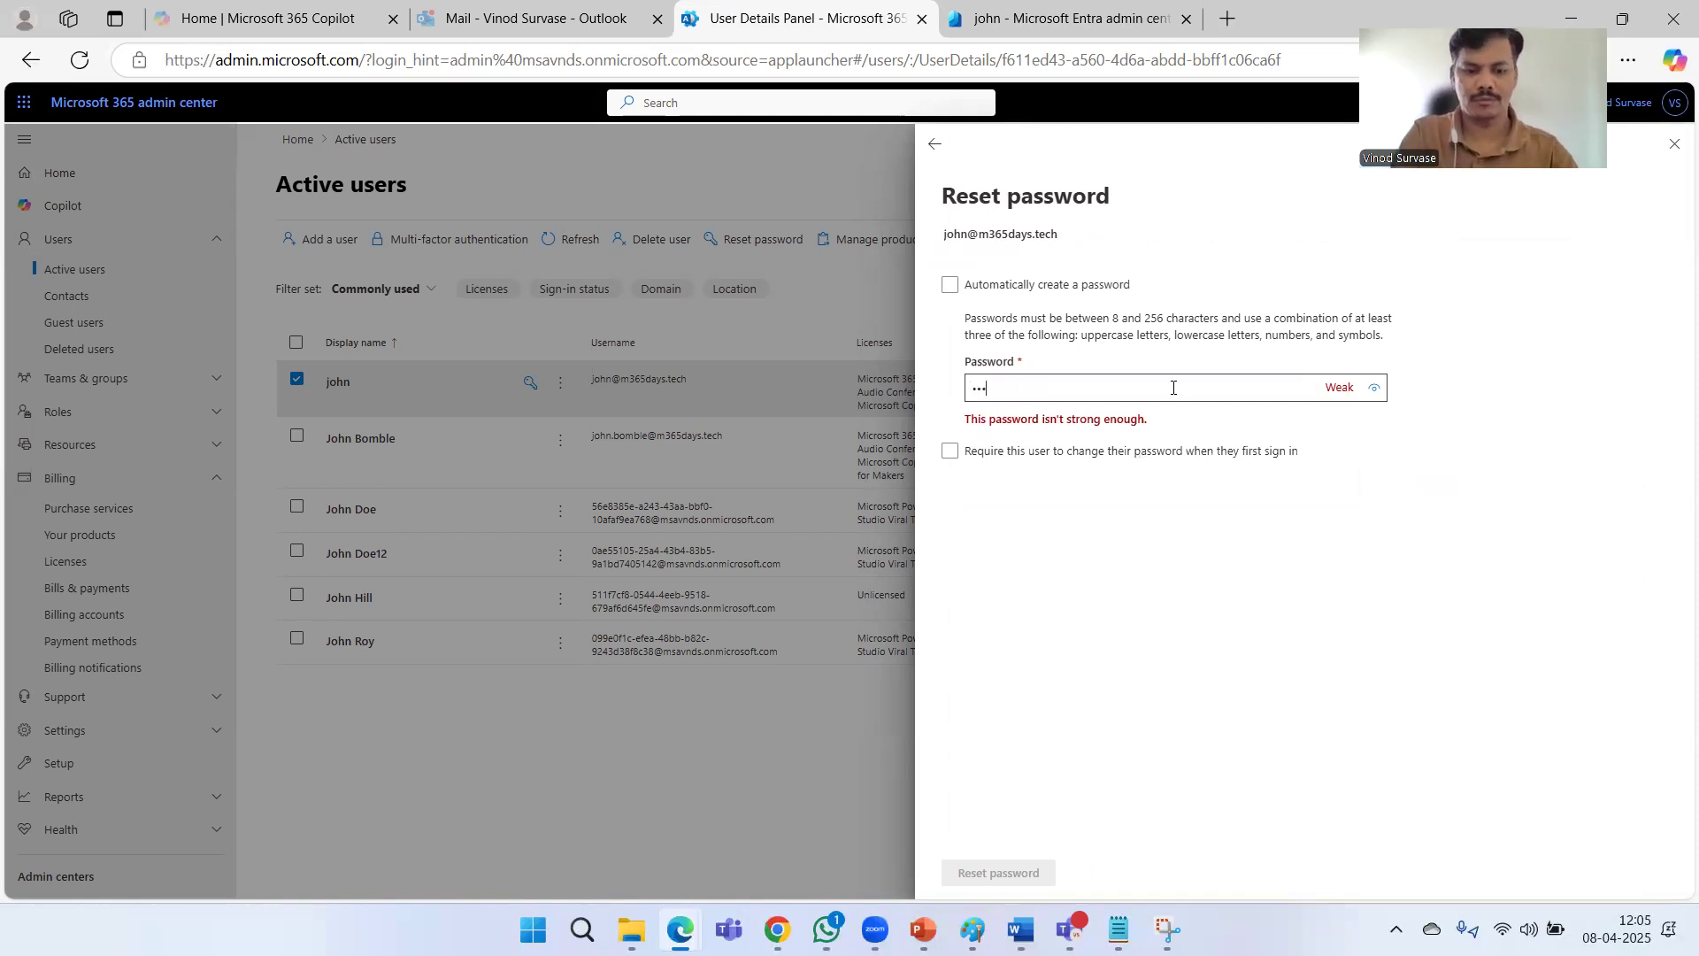
{"action": "type", "text": "******"}
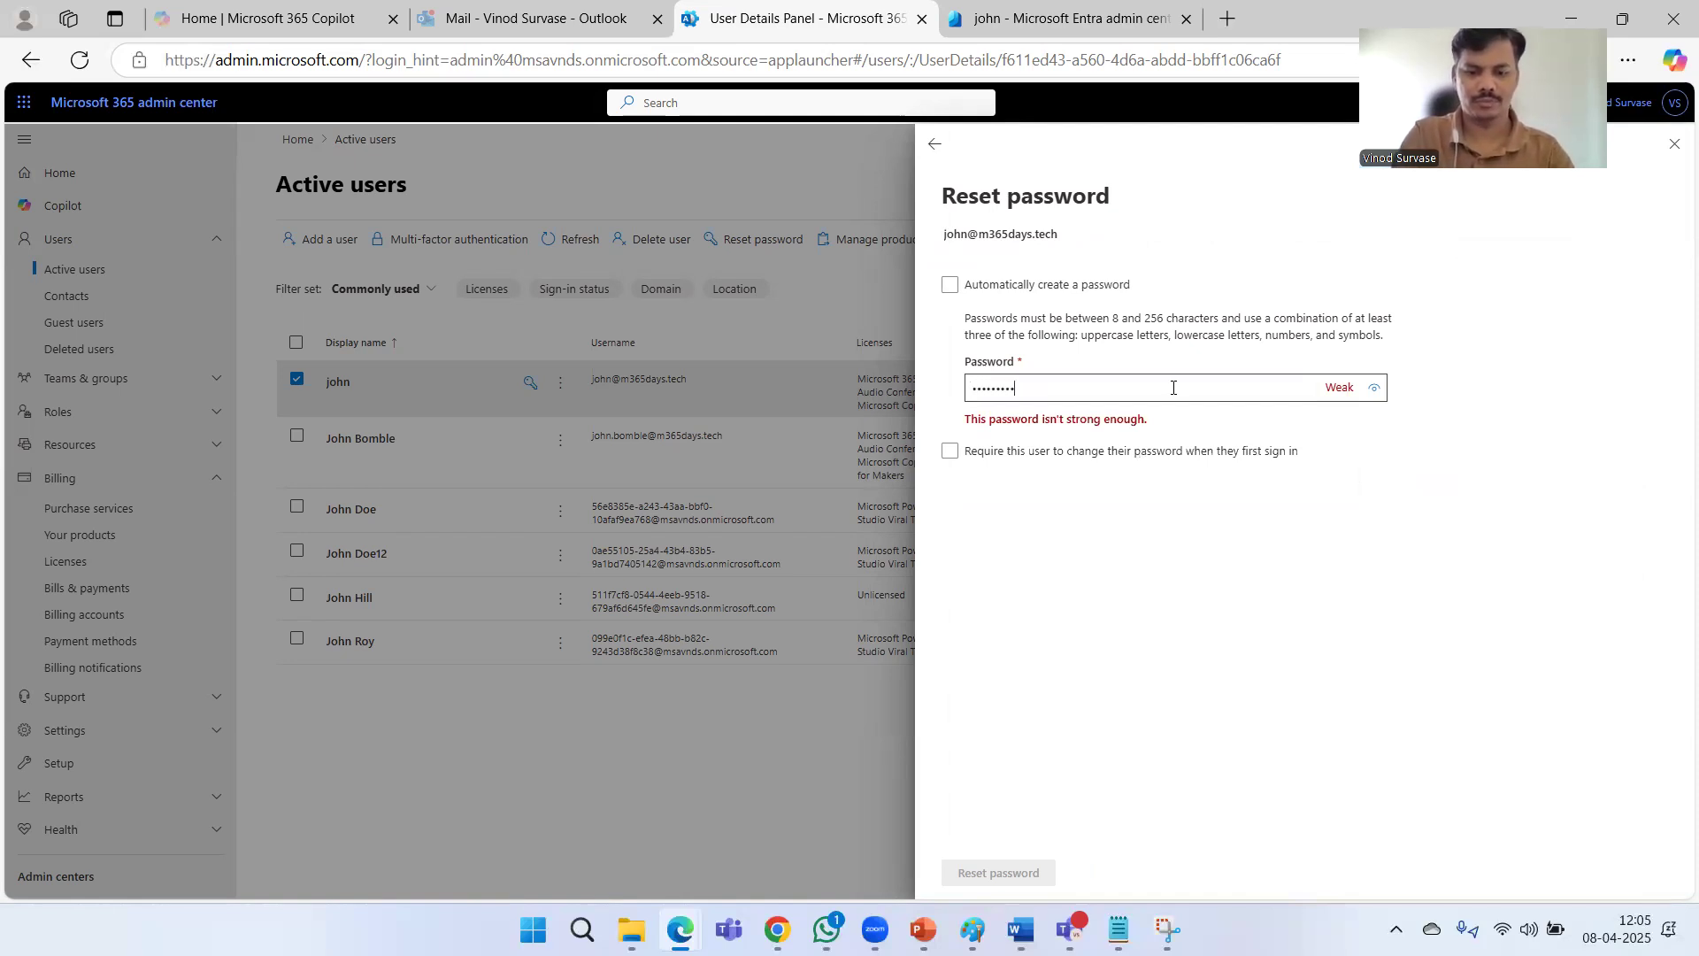
{"action": "type", "text": "***"}
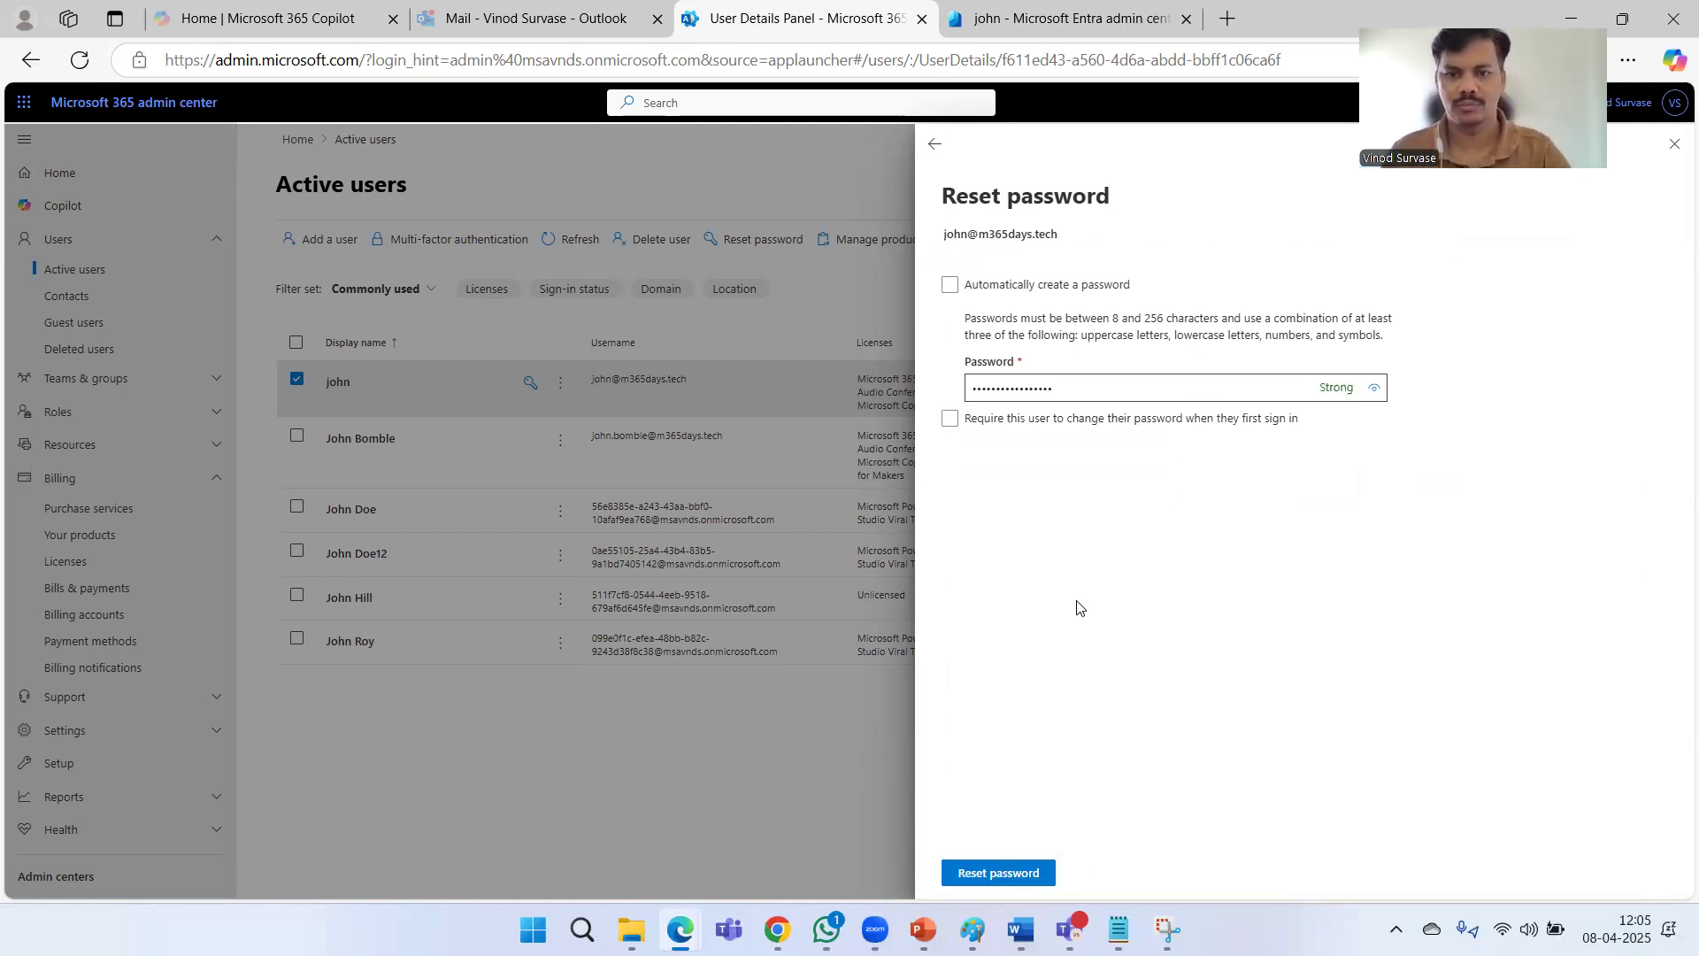
{"action": "left_click", "coordinate": [997, 873]}
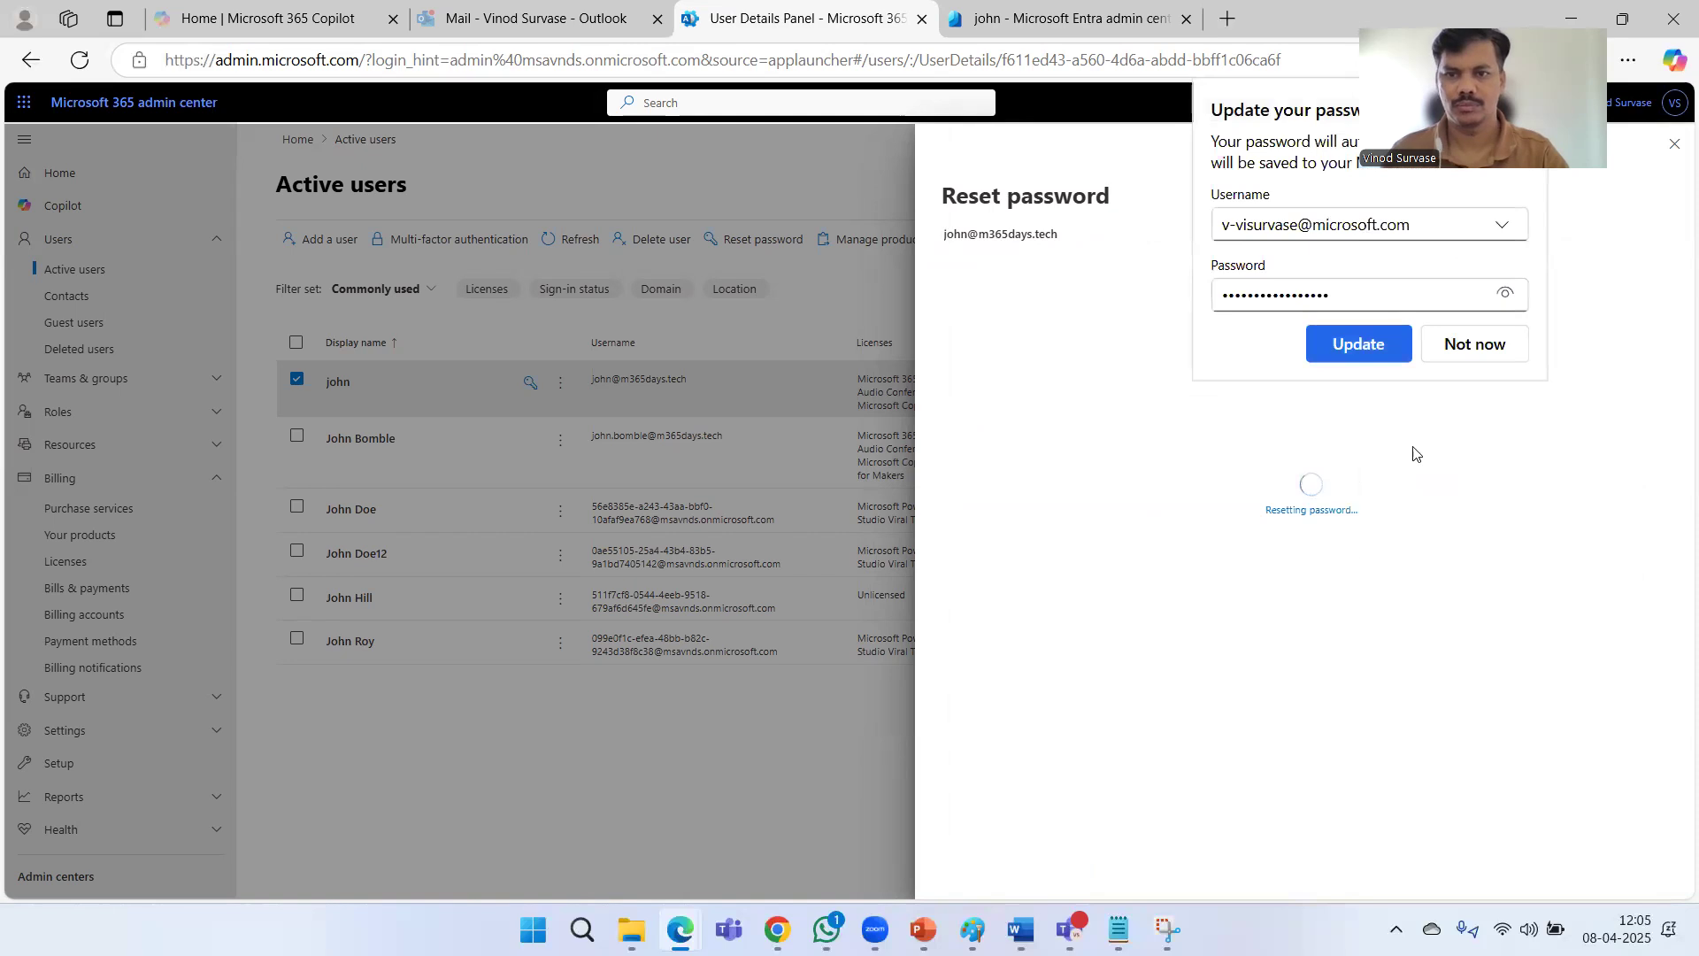
{"action": "left_click", "coordinate": [1462, 342]}
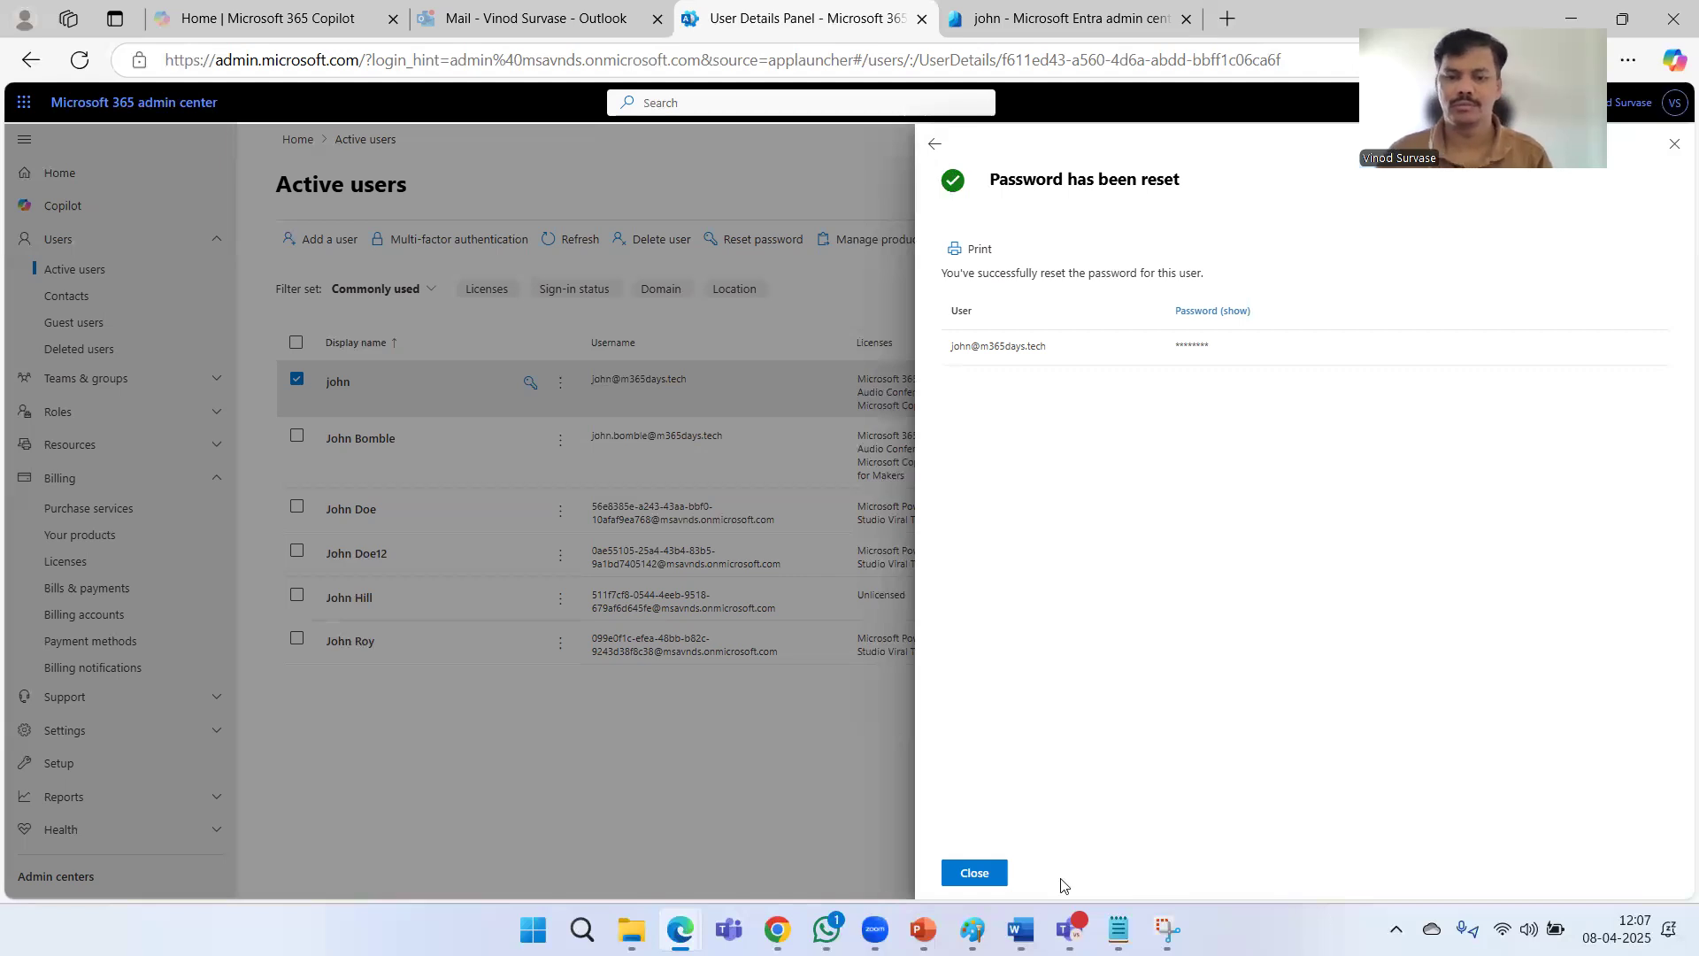
Close the password reset confirmation, switch to the Microsoft Entra admin center, and refresh the test user's interactive sign-in logs, checking the notifications meanwhile.
{"action": "left_click", "coordinate": [974, 876]}
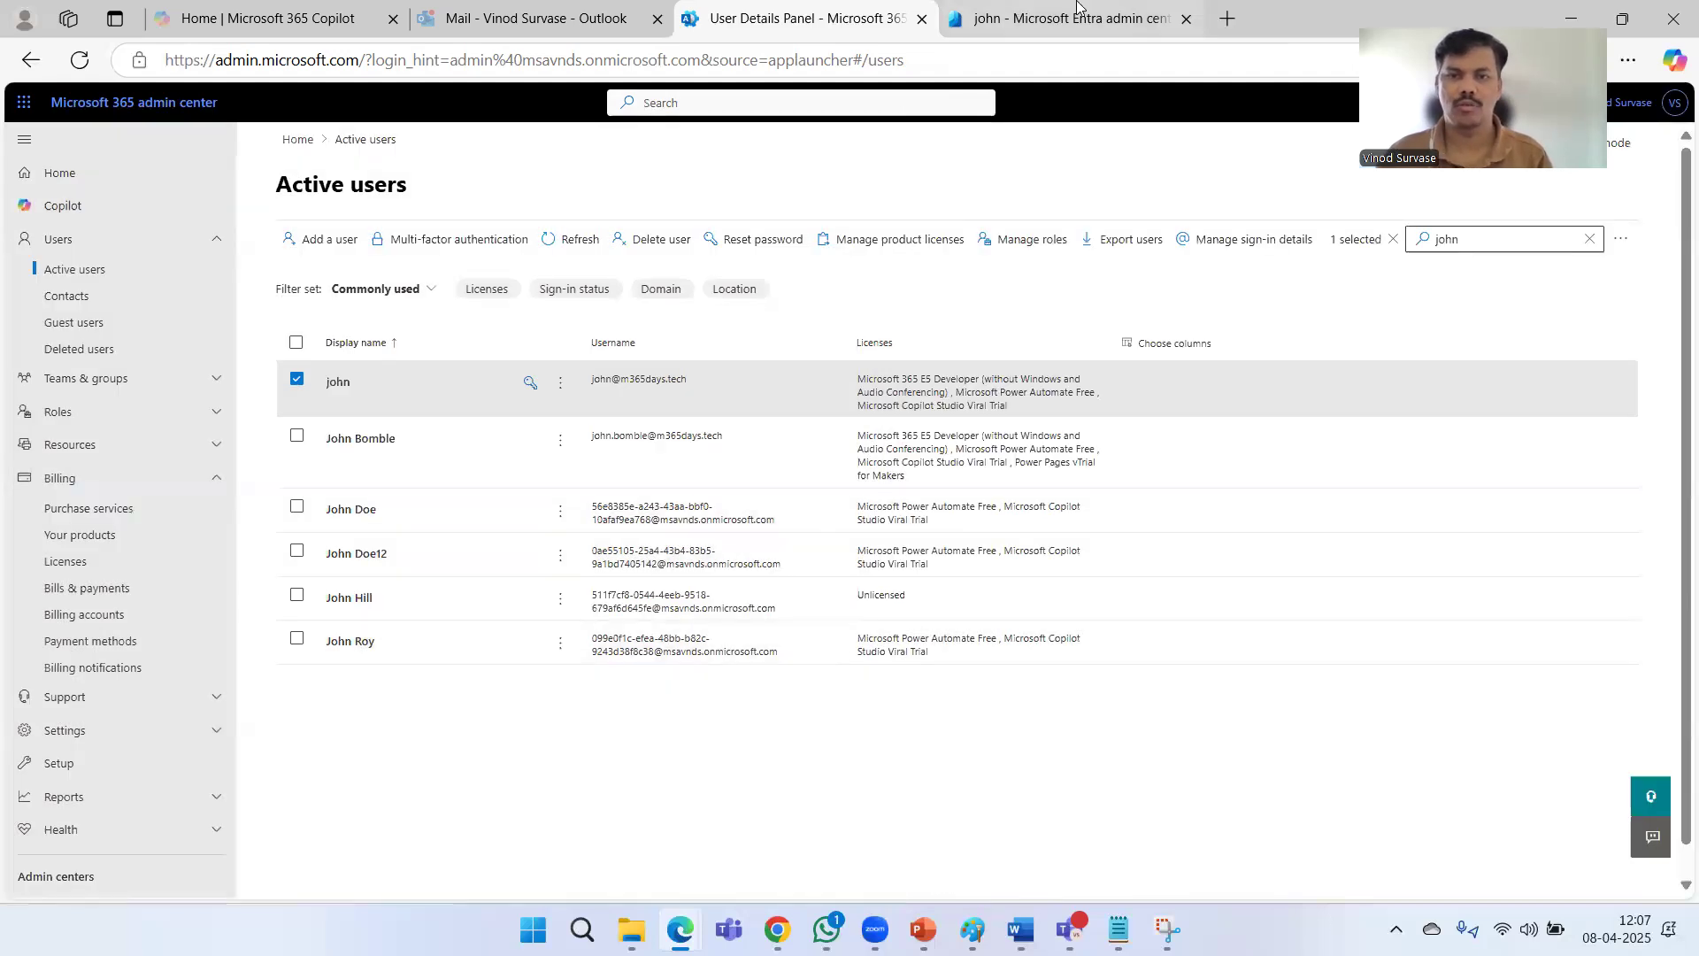
{"action": "key", "text": "ctrl+Tab"}
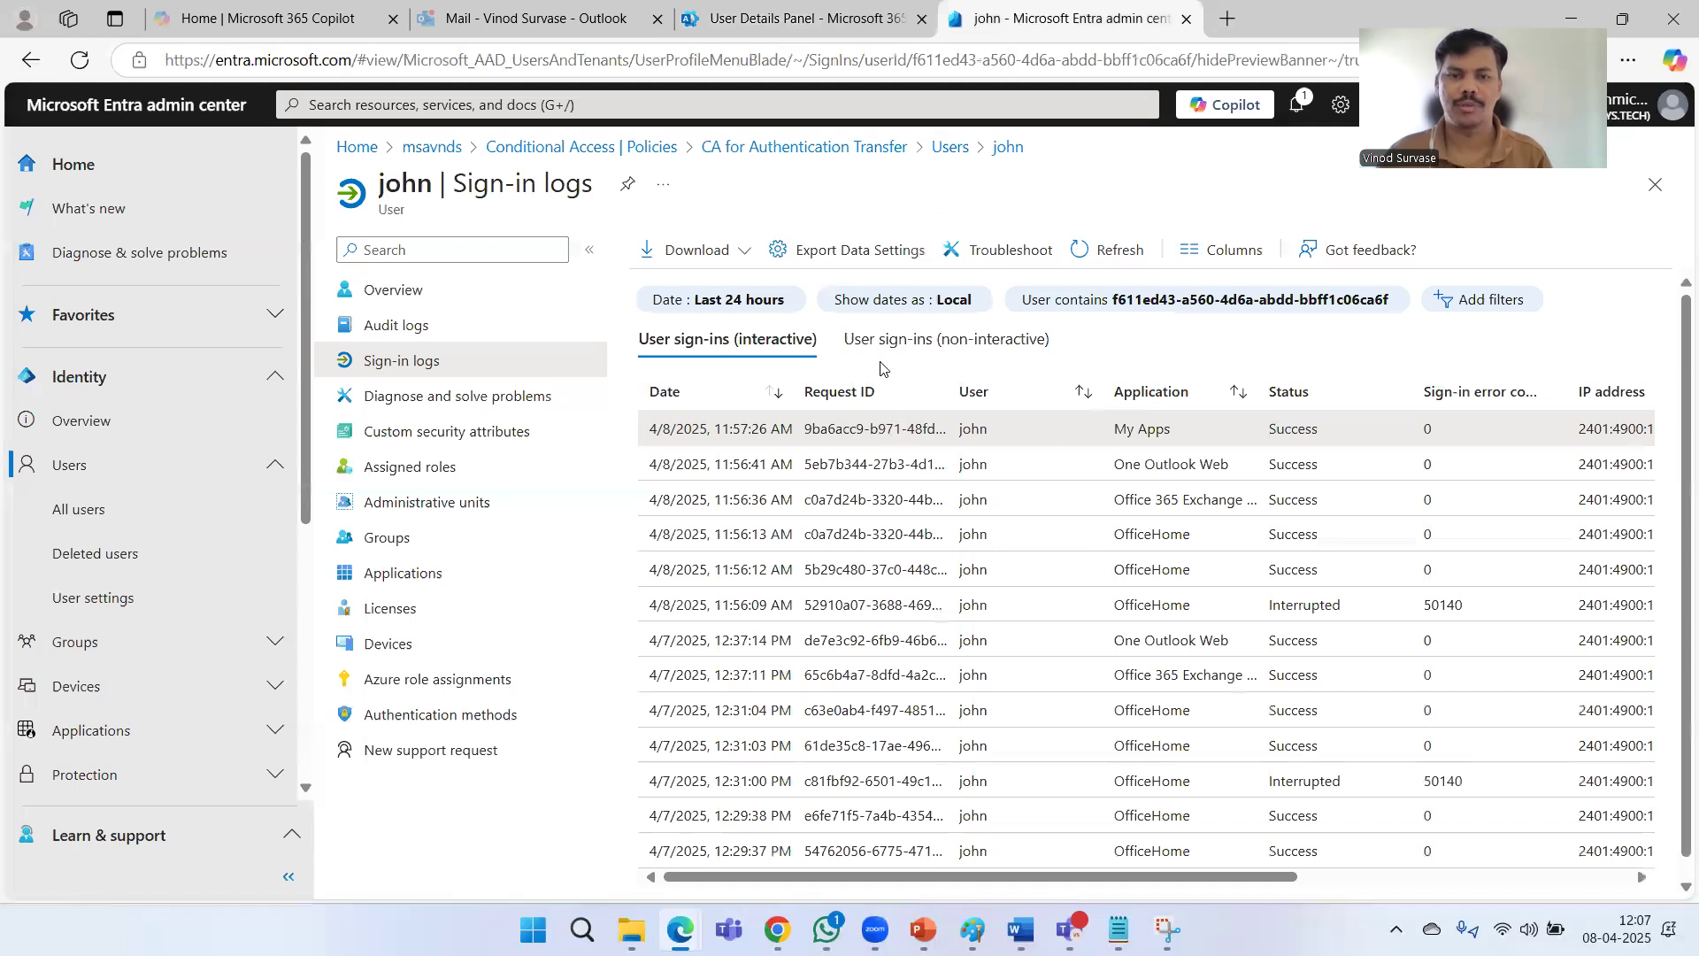
{"action": "left_click", "coordinate": [1108, 254]}
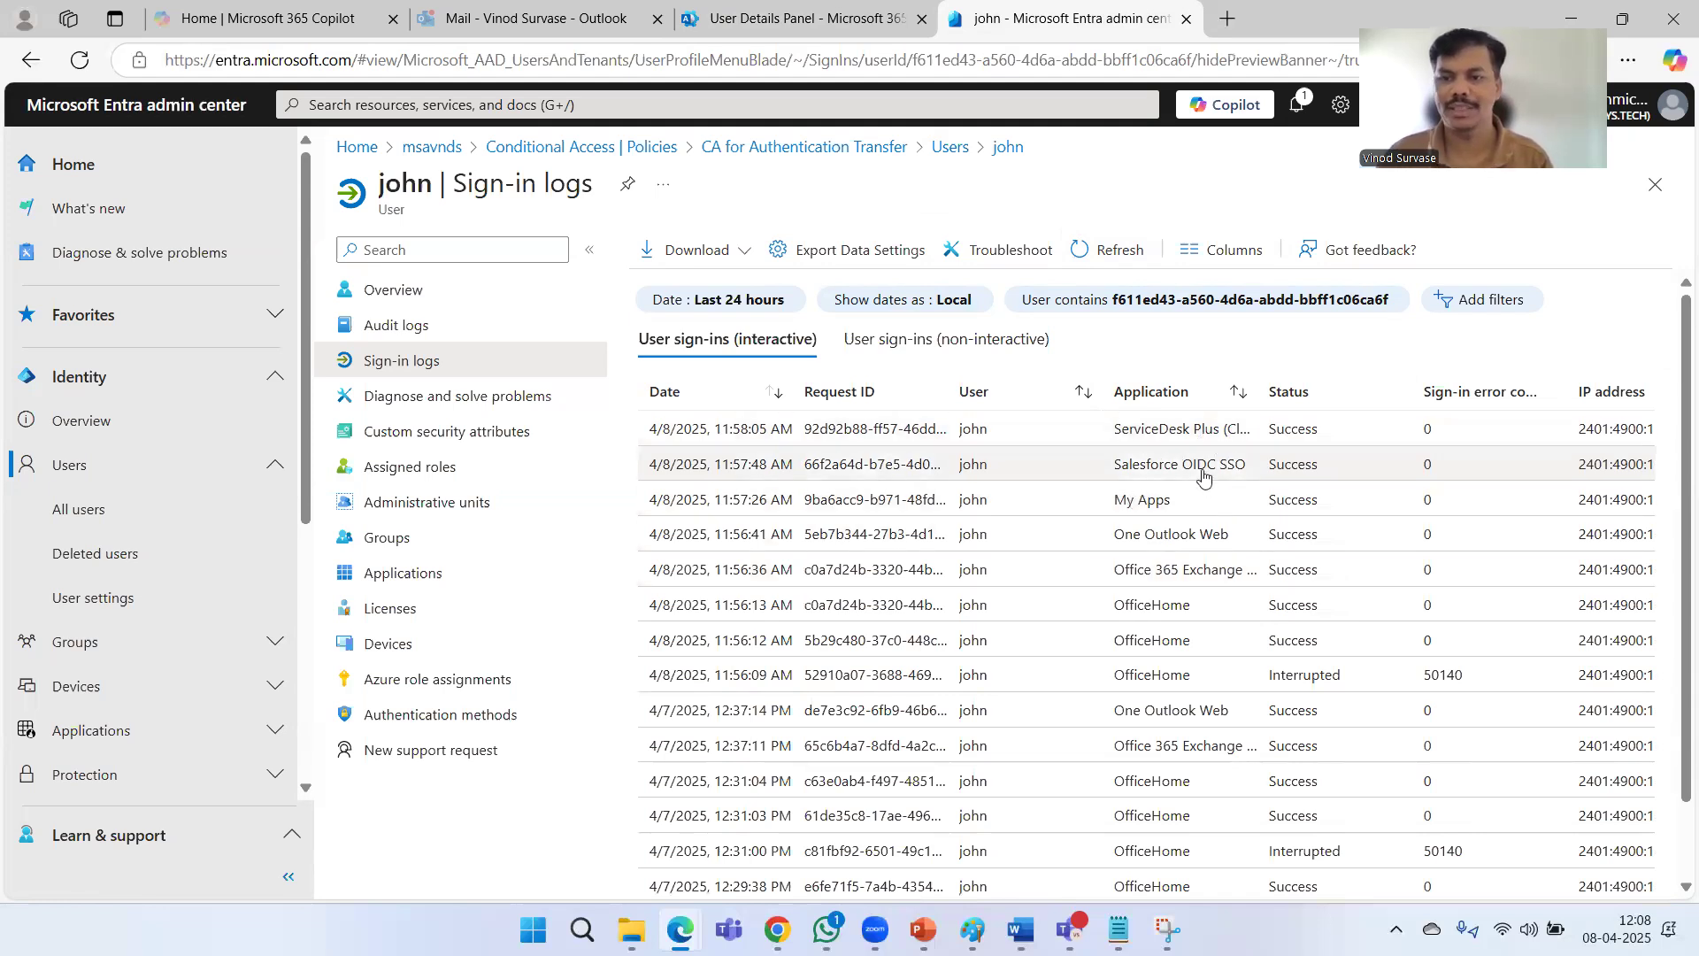
{"action": "left_click", "coordinate": [1110, 249]}
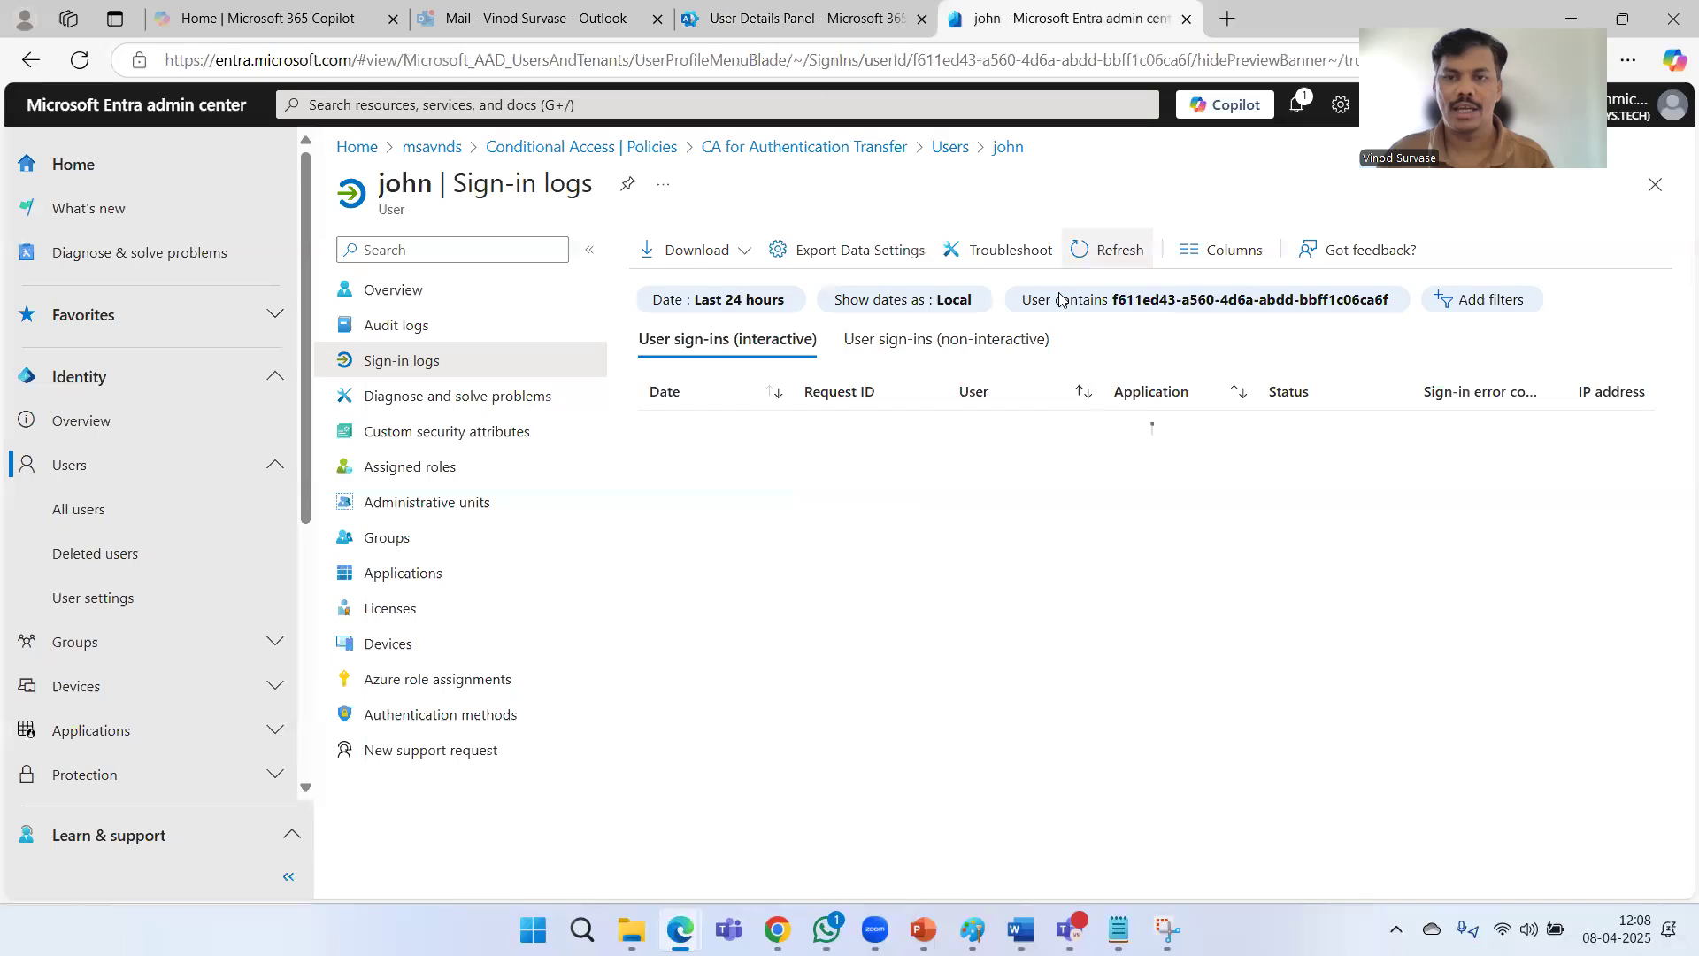
{"action": "left_click", "coordinate": [1299, 109]}
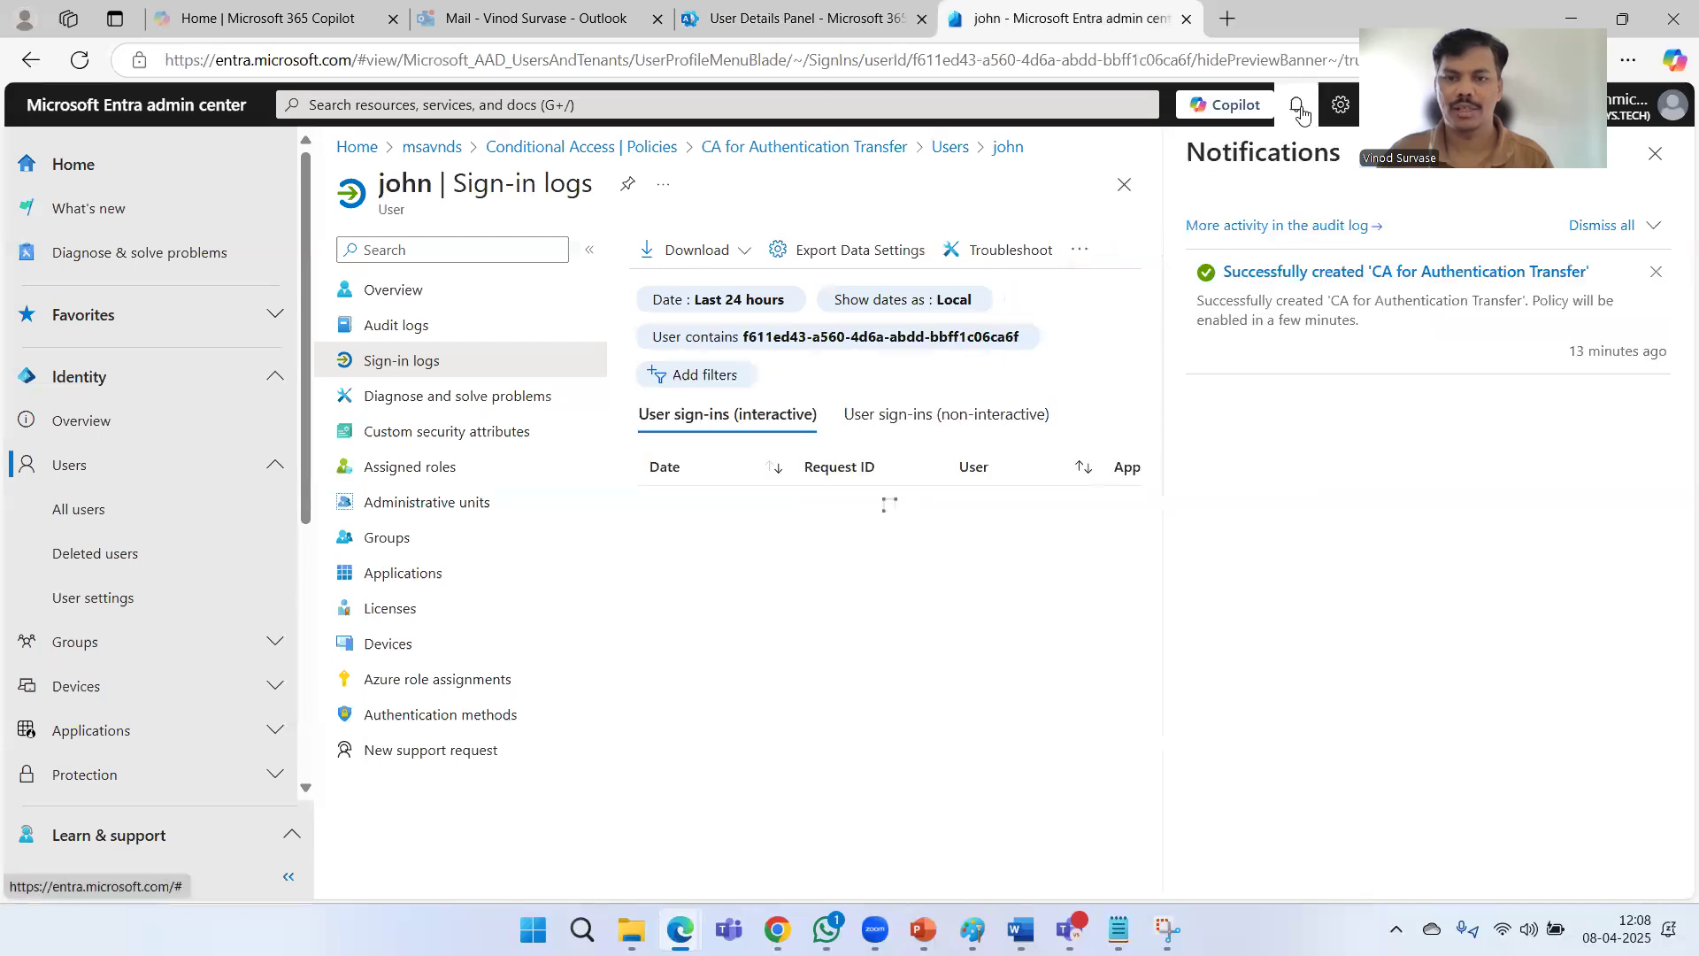
{"action": "left_click", "coordinate": [1299, 110]}
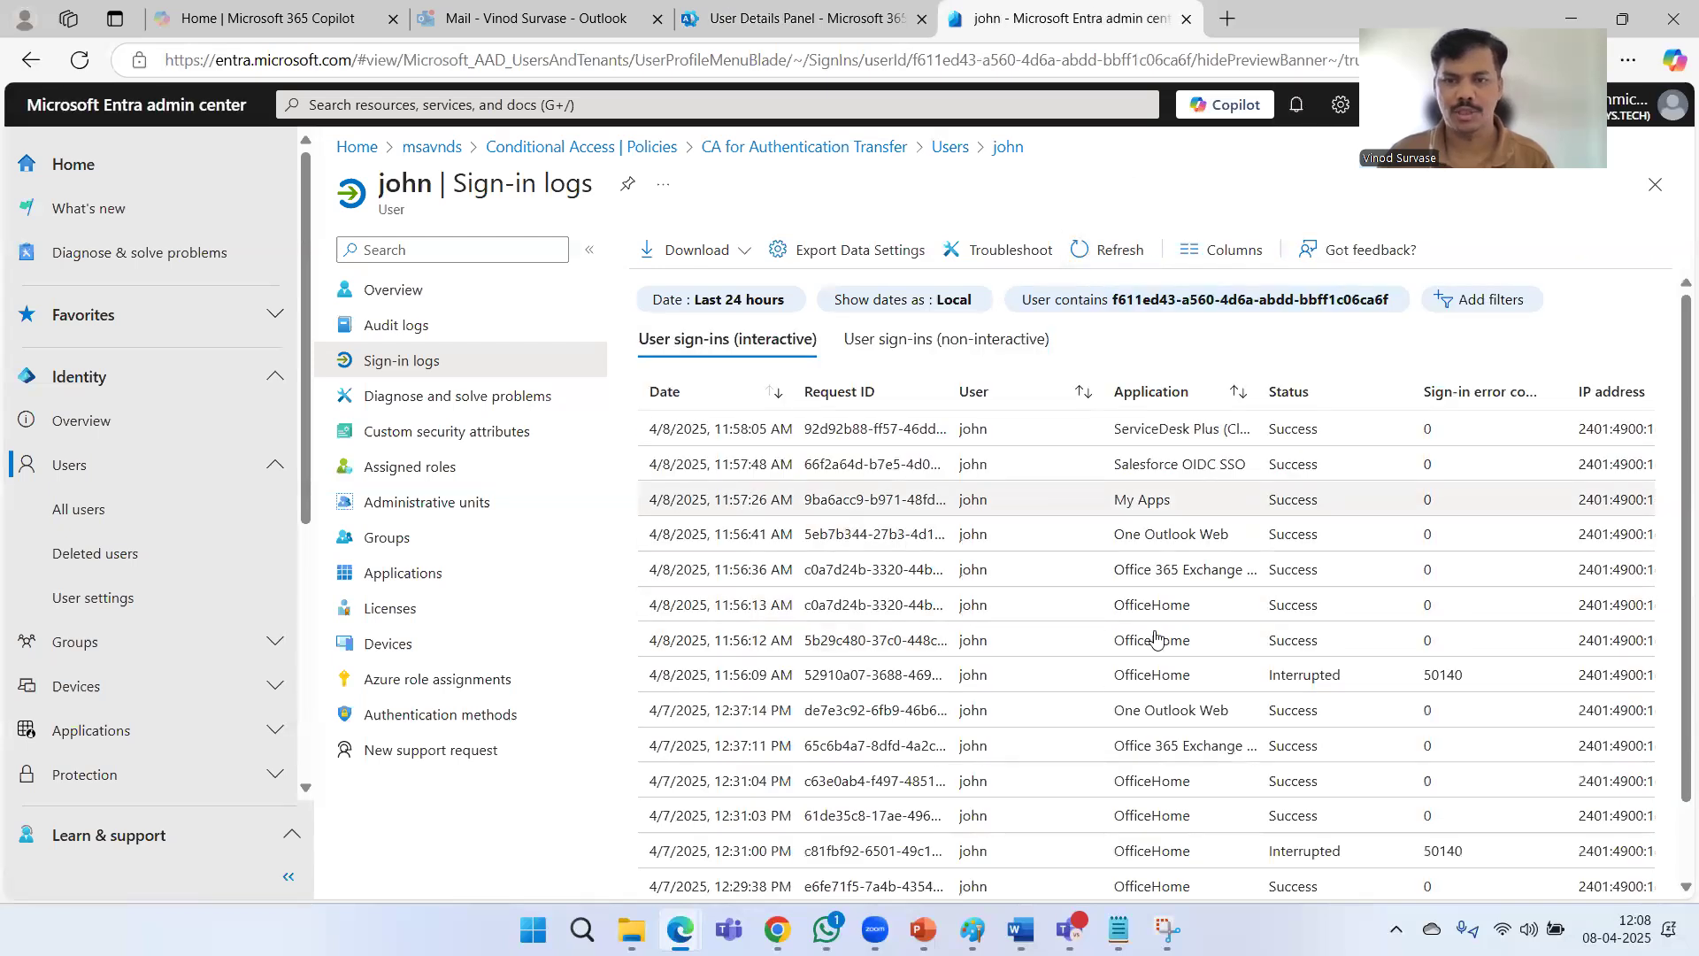
Inspect the Salesforce OIDC SSO sign-in's basic info, including its client app, original transfer method and authentication protocol.
{"action": "left_click", "coordinate": [1159, 462]}
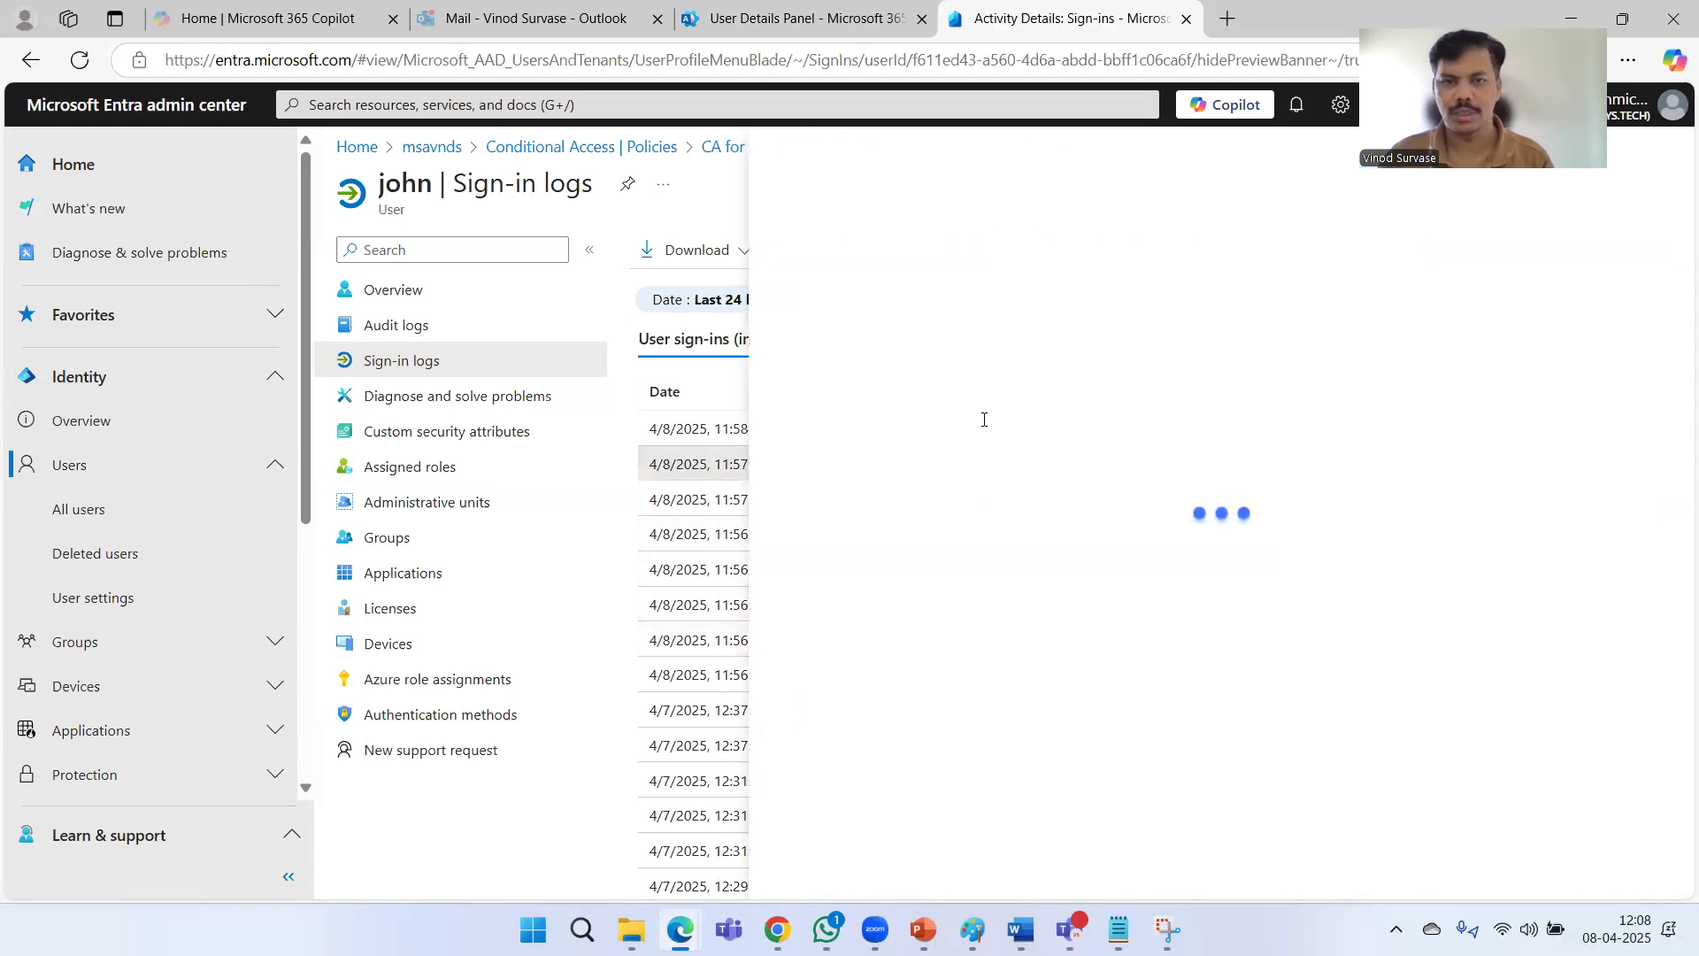
{"action": "scroll", "coordinate": [1400, 556], "scroll_direction": "down", "scroll_amount": 2}
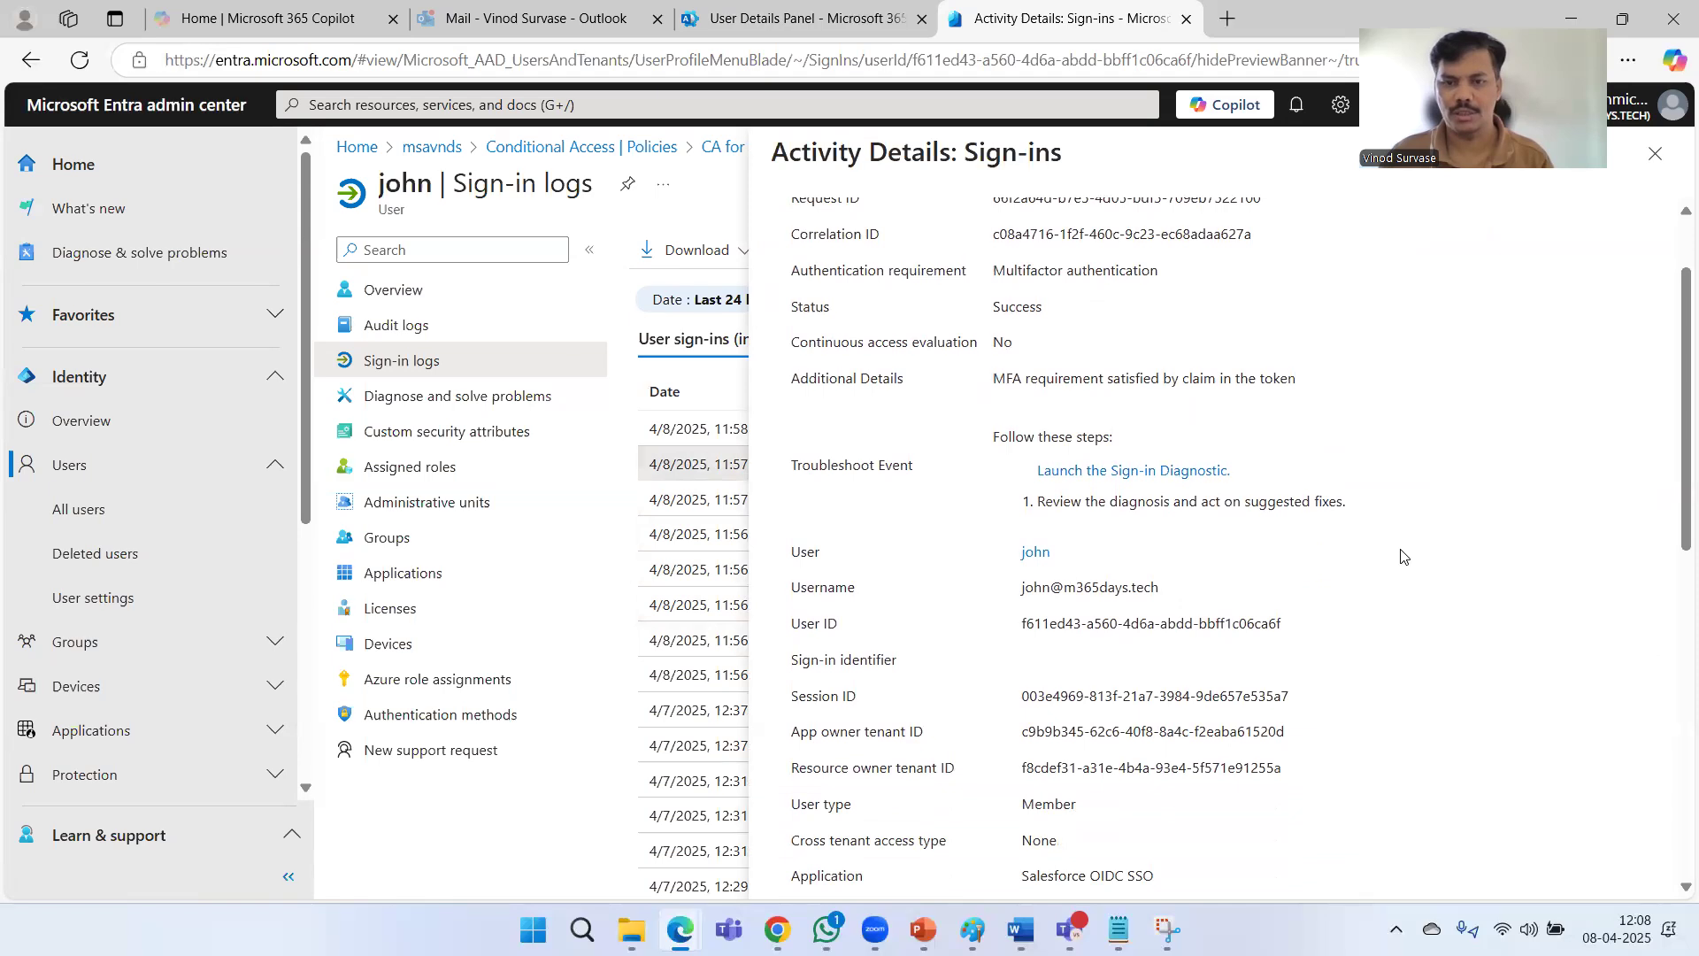
{"action": "scroll", "coordinate": [1401, 556], "scroll_direction": "down", "scroll_amount": 5}
{"action": "scroll", "coordinate": [1401, 559], "scroll_direction": "down", "scroll_amount": 3}
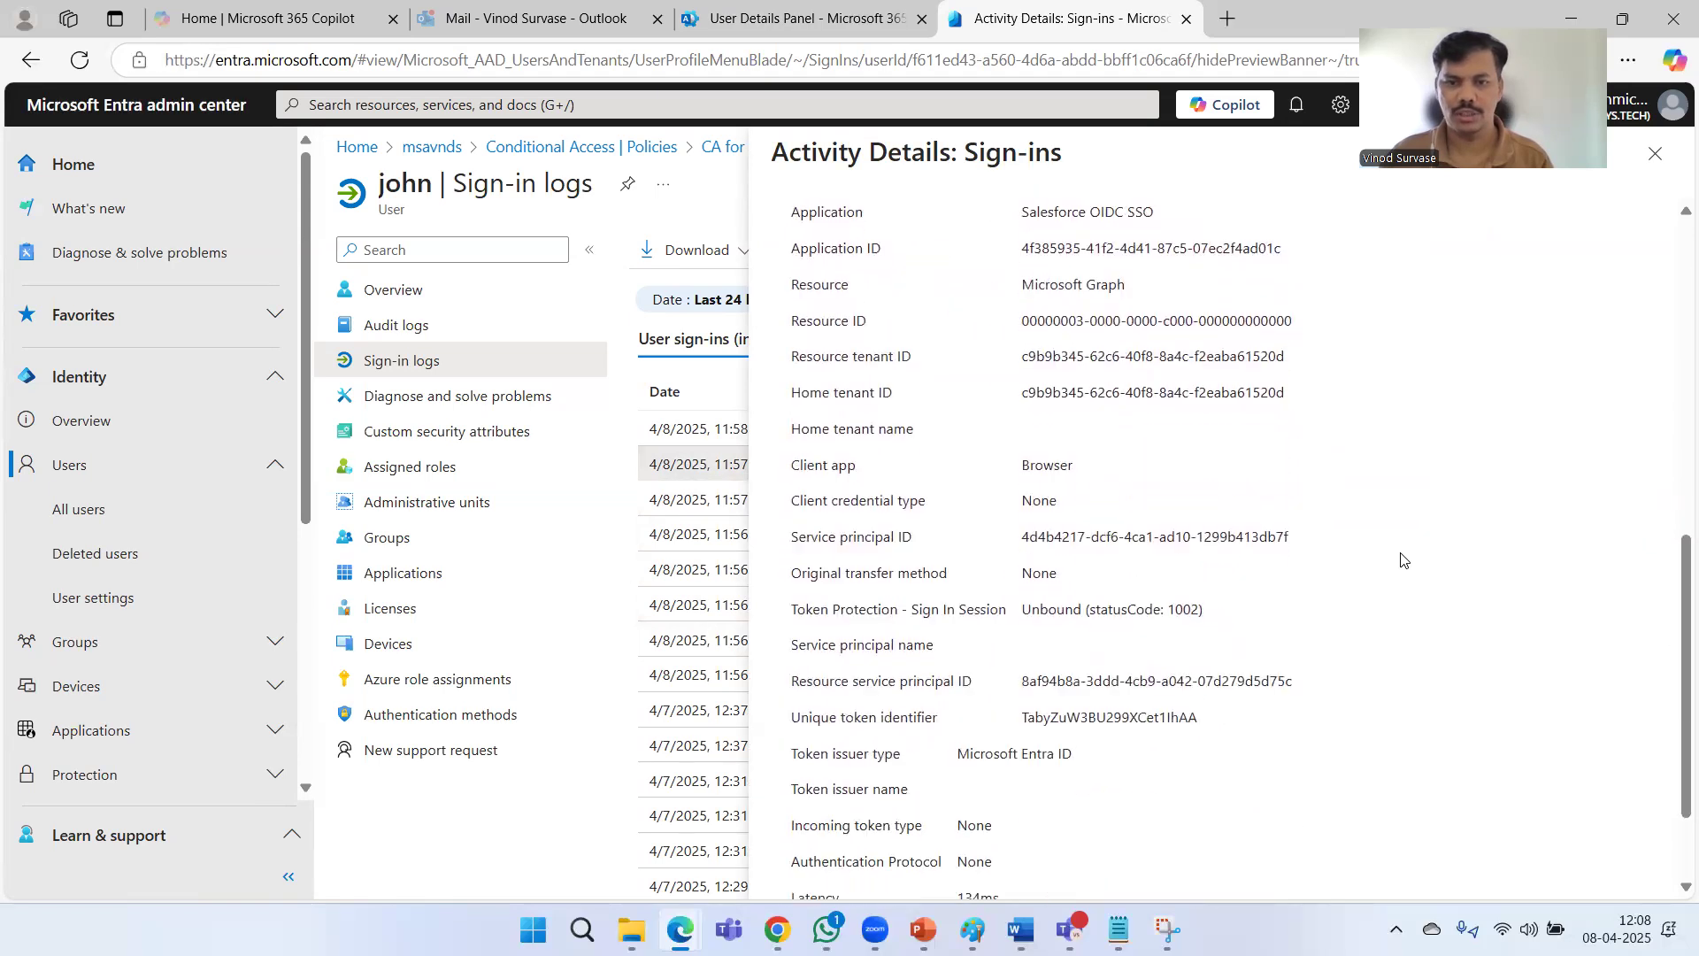
{"action": "left_click_drag", "start_coordinate": [801, 469], "coordinate": [1068, 467]}
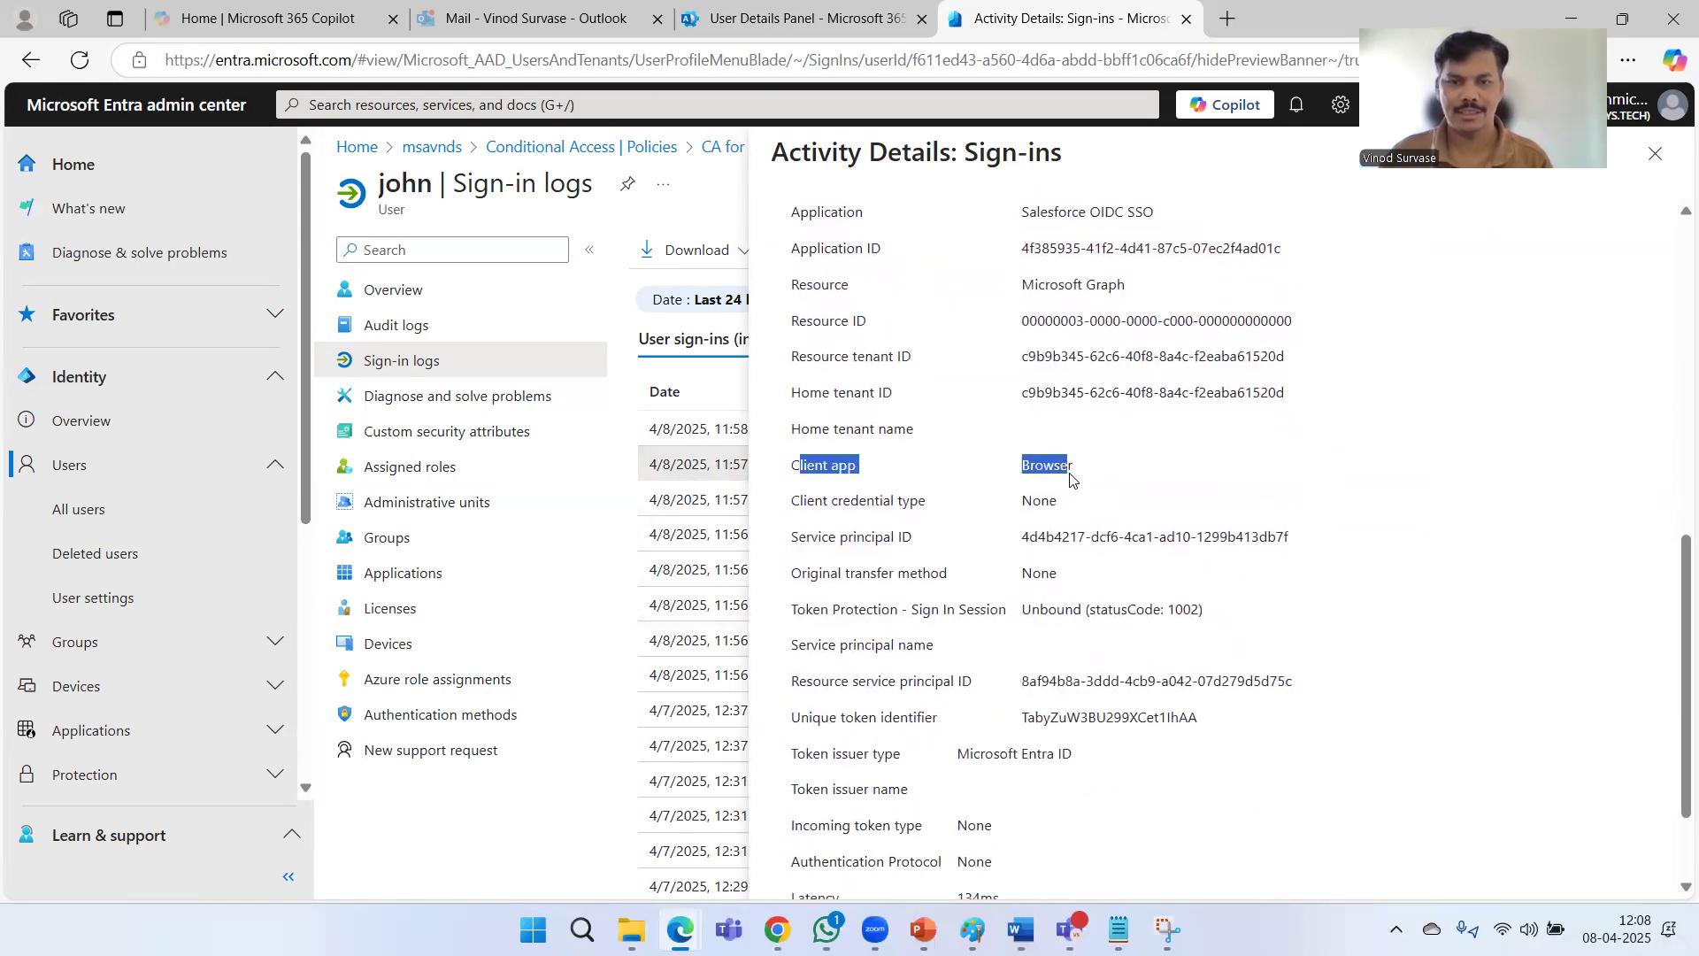
{"action": "left_click", "coordinate": [1402, 532]}
{"action": "scroll", "coordinate": [1401, 533], "scroll_direction": "down", "scroll_amount": 2}
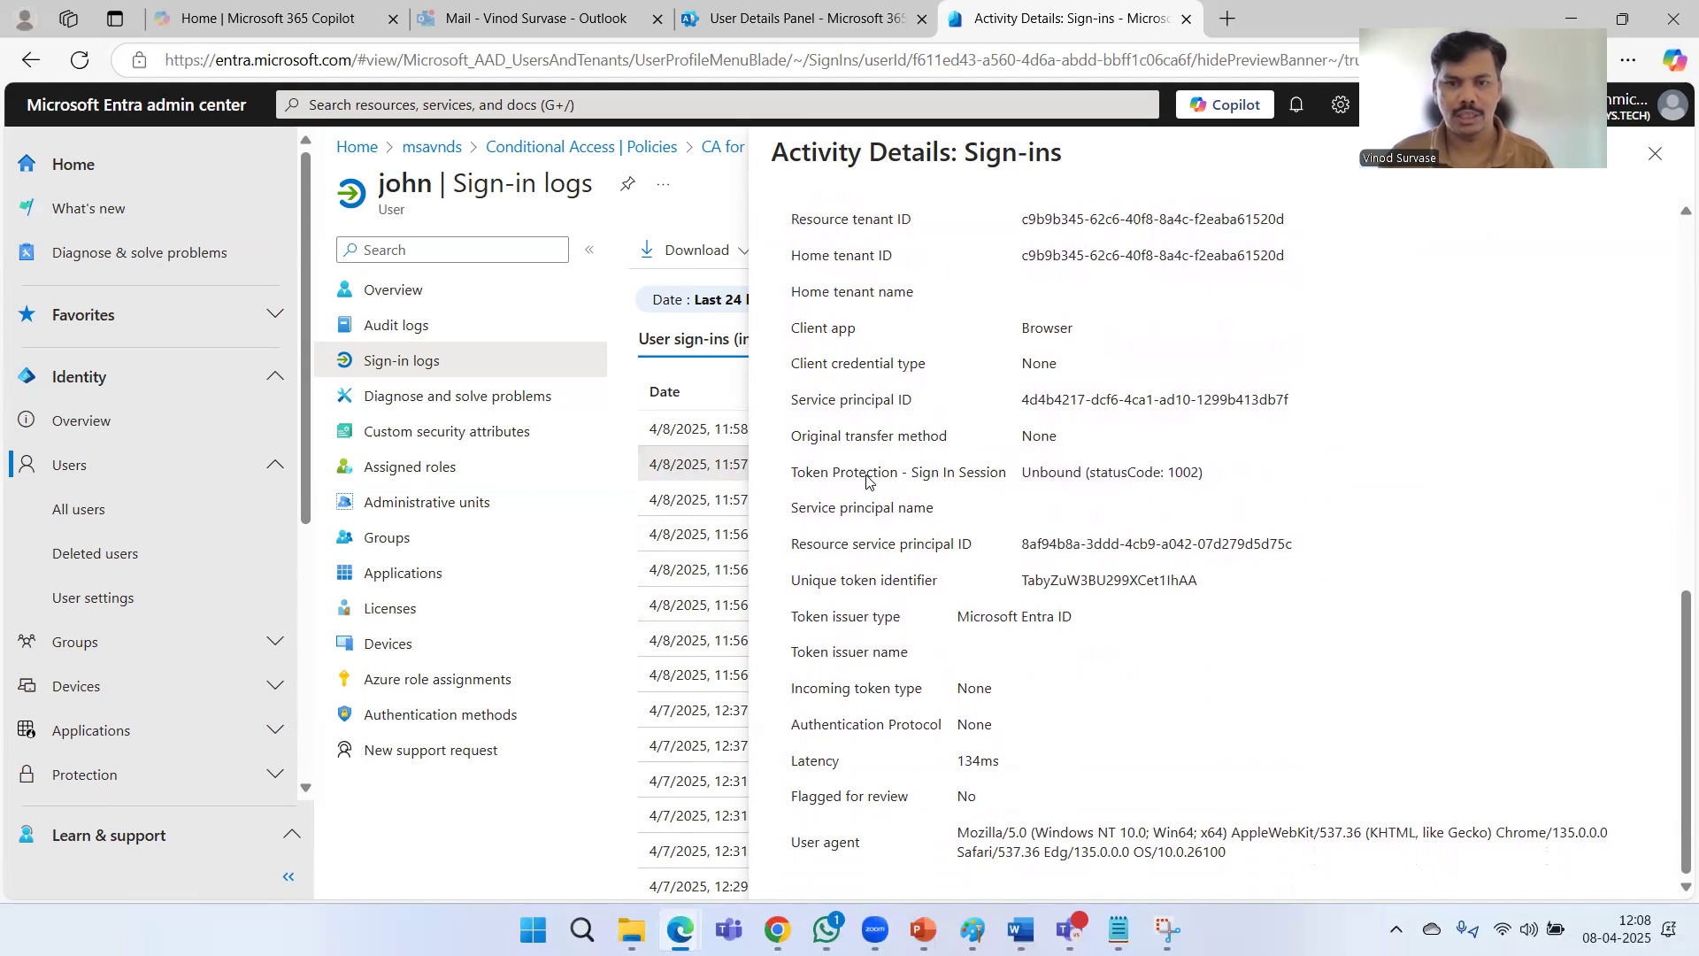
{"action": "scroll", "coordinate": [955, 490], "scroll_direction": "up", "scroll_amount": 3}
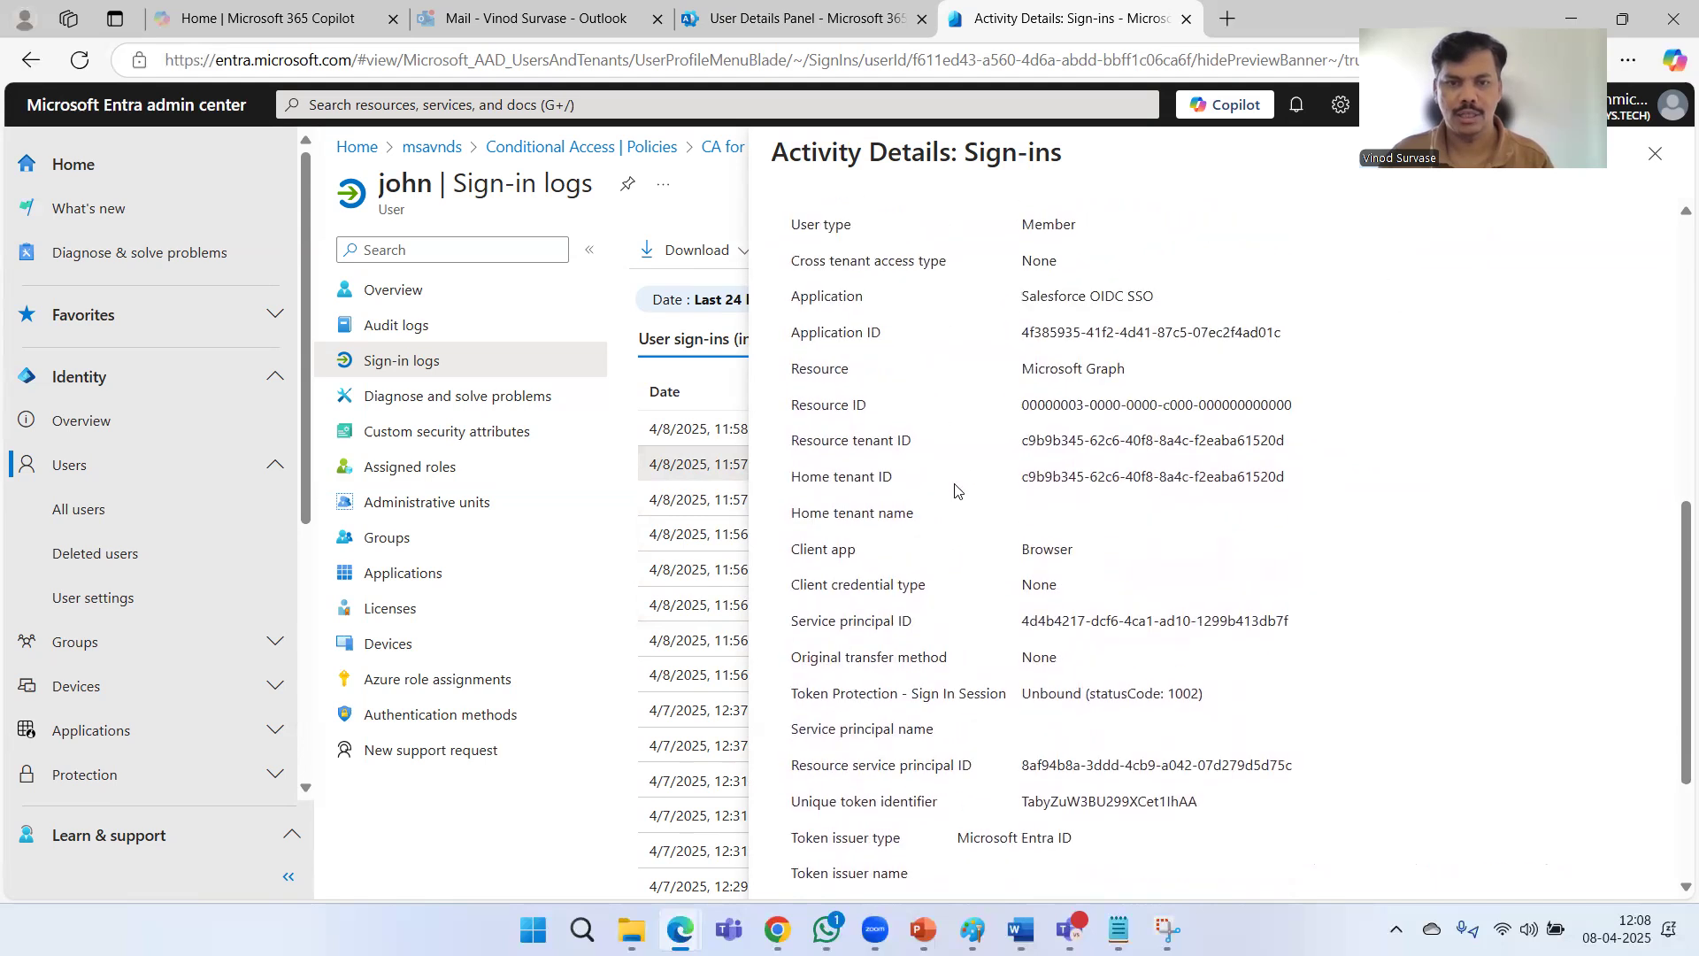
{"action": "scroll", "coordinate": [956, 489], "scroll_direction": "down", "scroll_amount": 3}
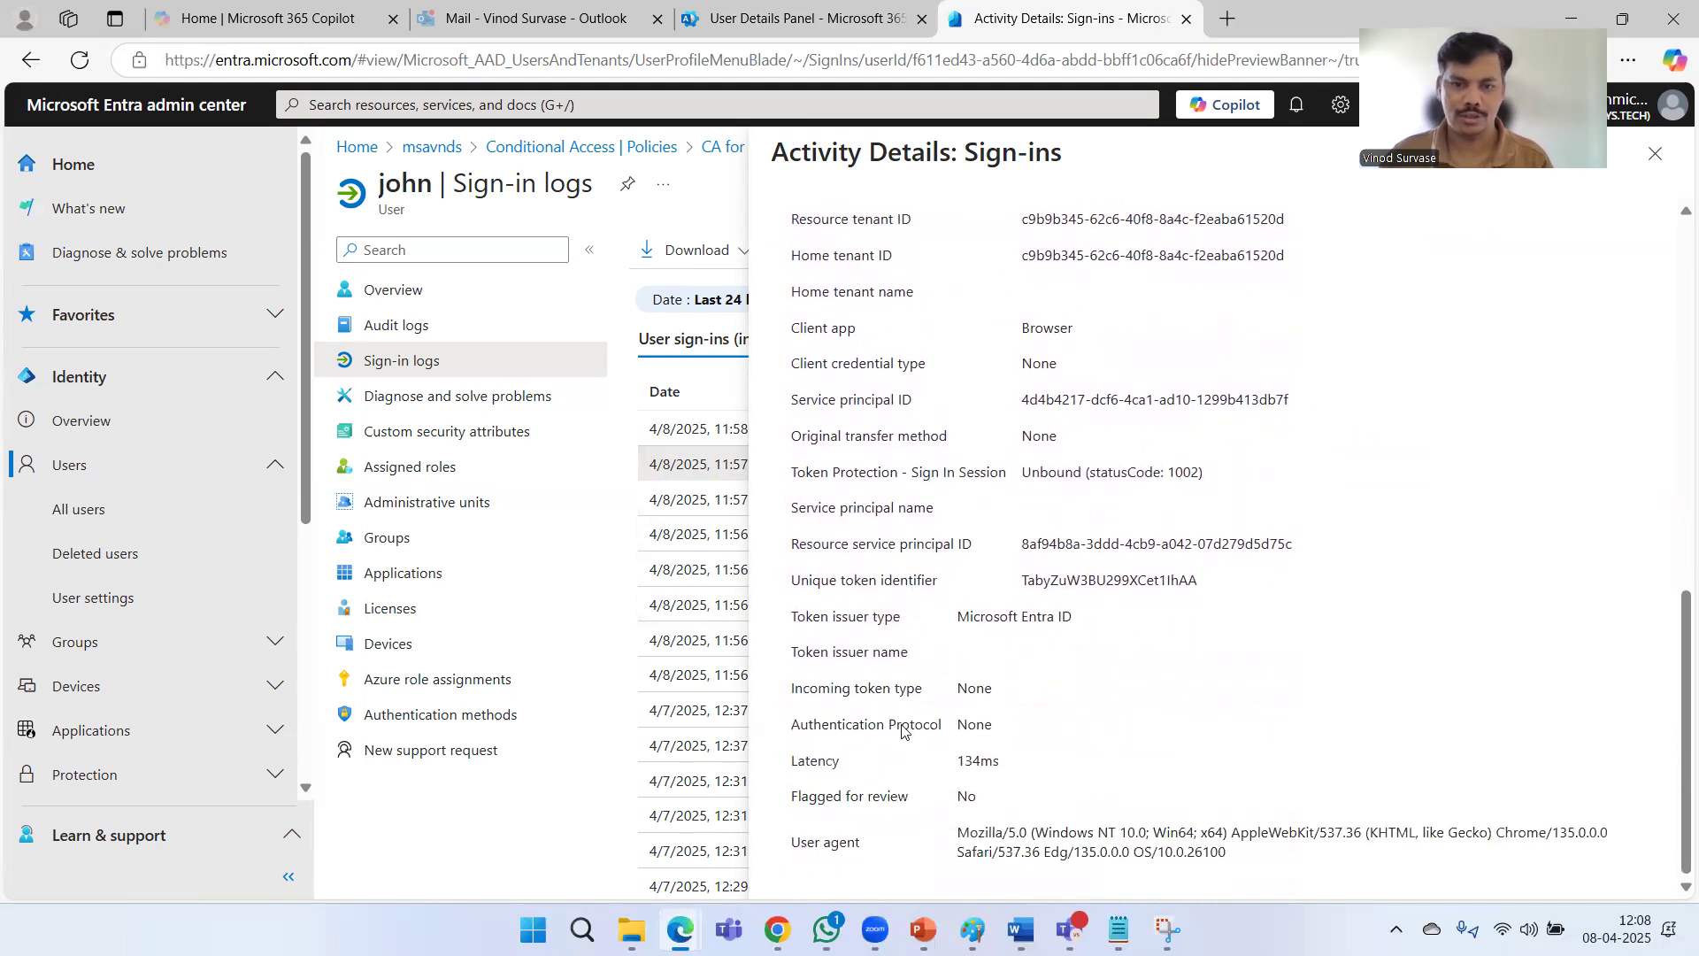
{"action": "left_click_drag", "start_coordinate": [888, 727], "coordinate": [1043, 721]}
{"action": "left_click", "coordinate": [1339, 734]}
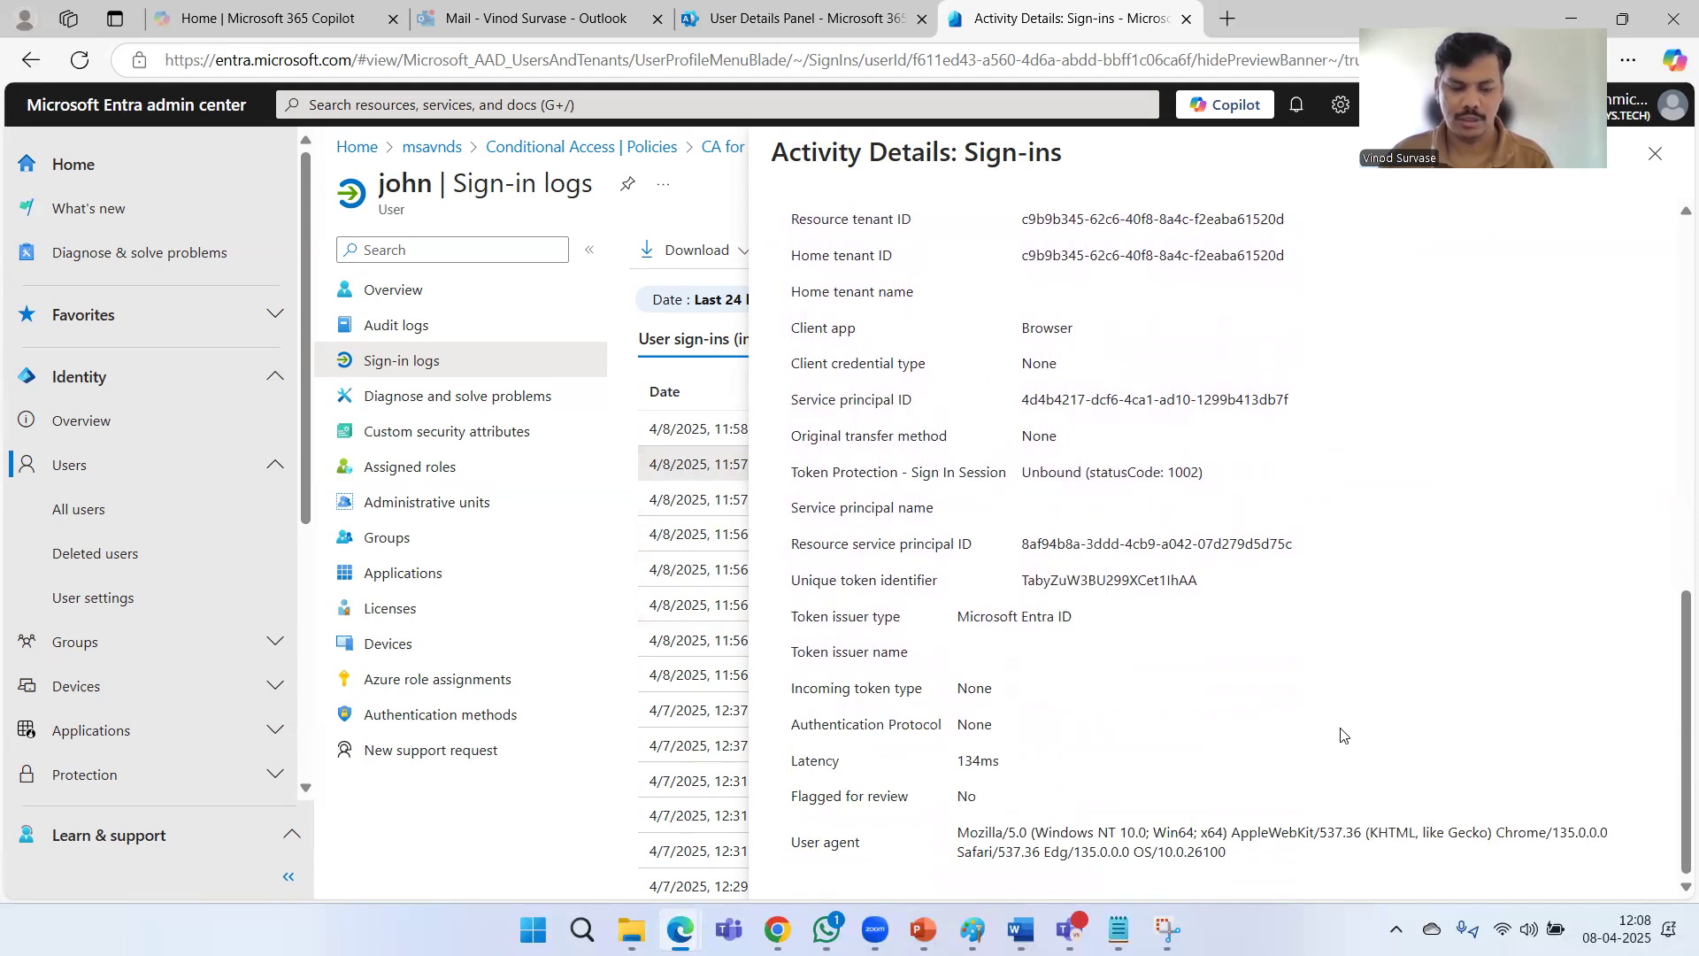
{"action": "scroll", "coordinate": [1342, 735], "scroll_direction": "up", "scroll_amount": 10}
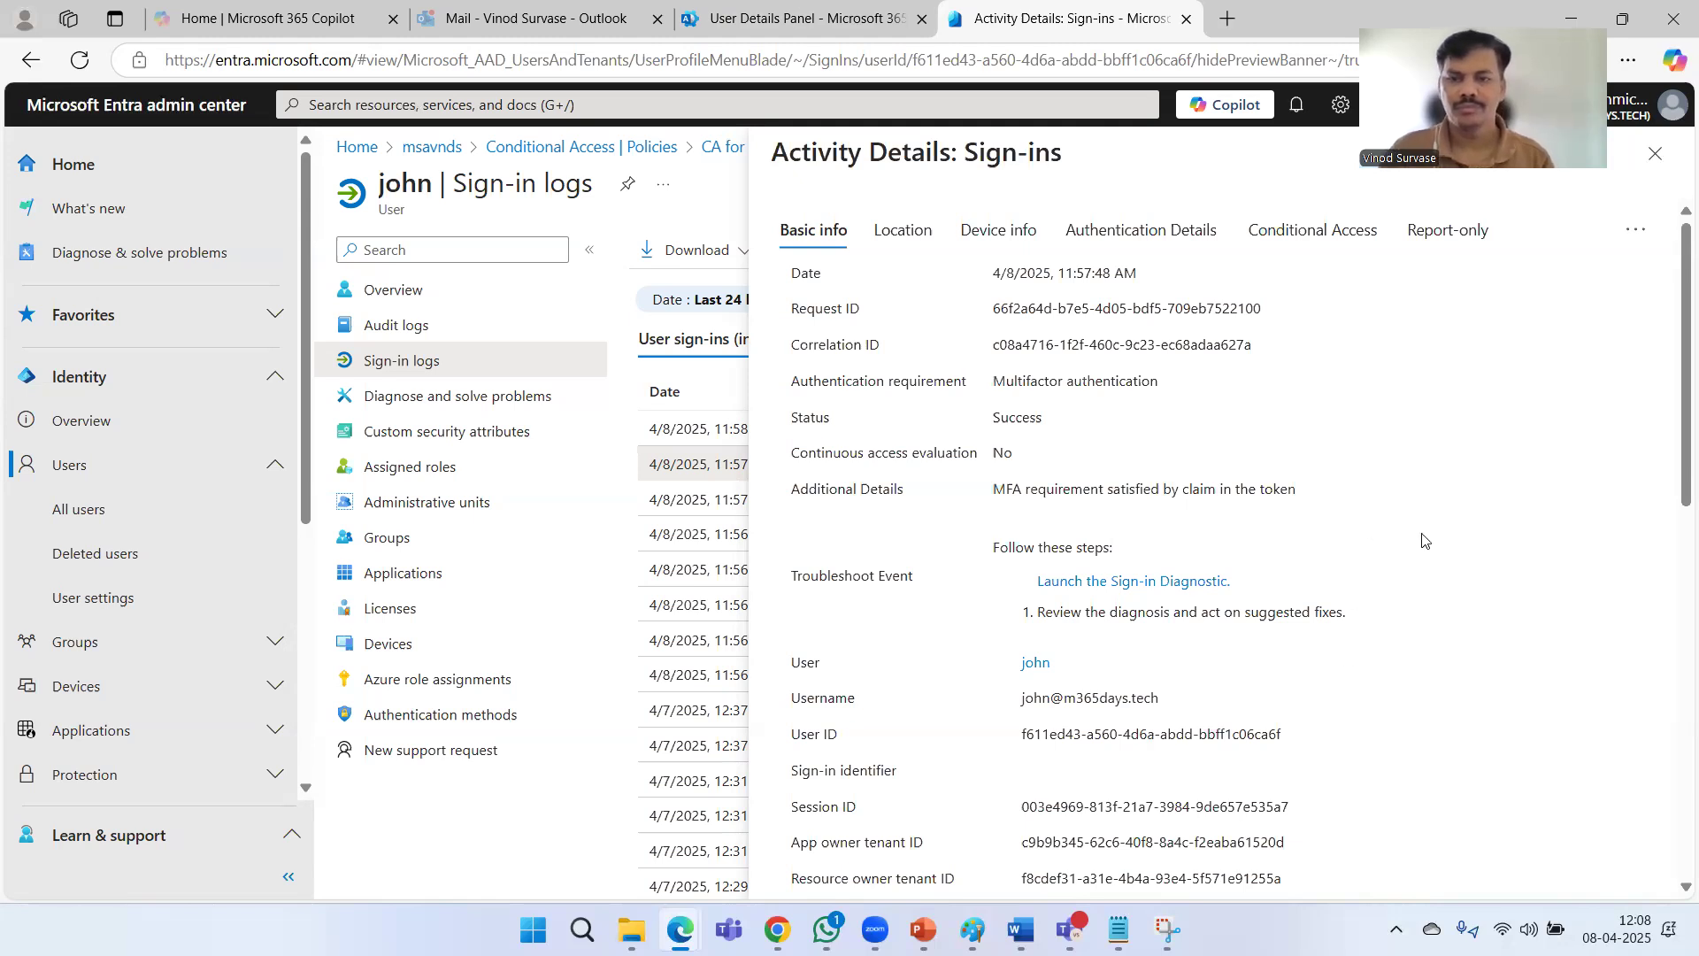
Review the Salesforce OIDC SSO sign-in's Conditional Access policies and remaining detail categories, and close the activity details.
{"action": "left_click", "coordinate": [1320, 250]}
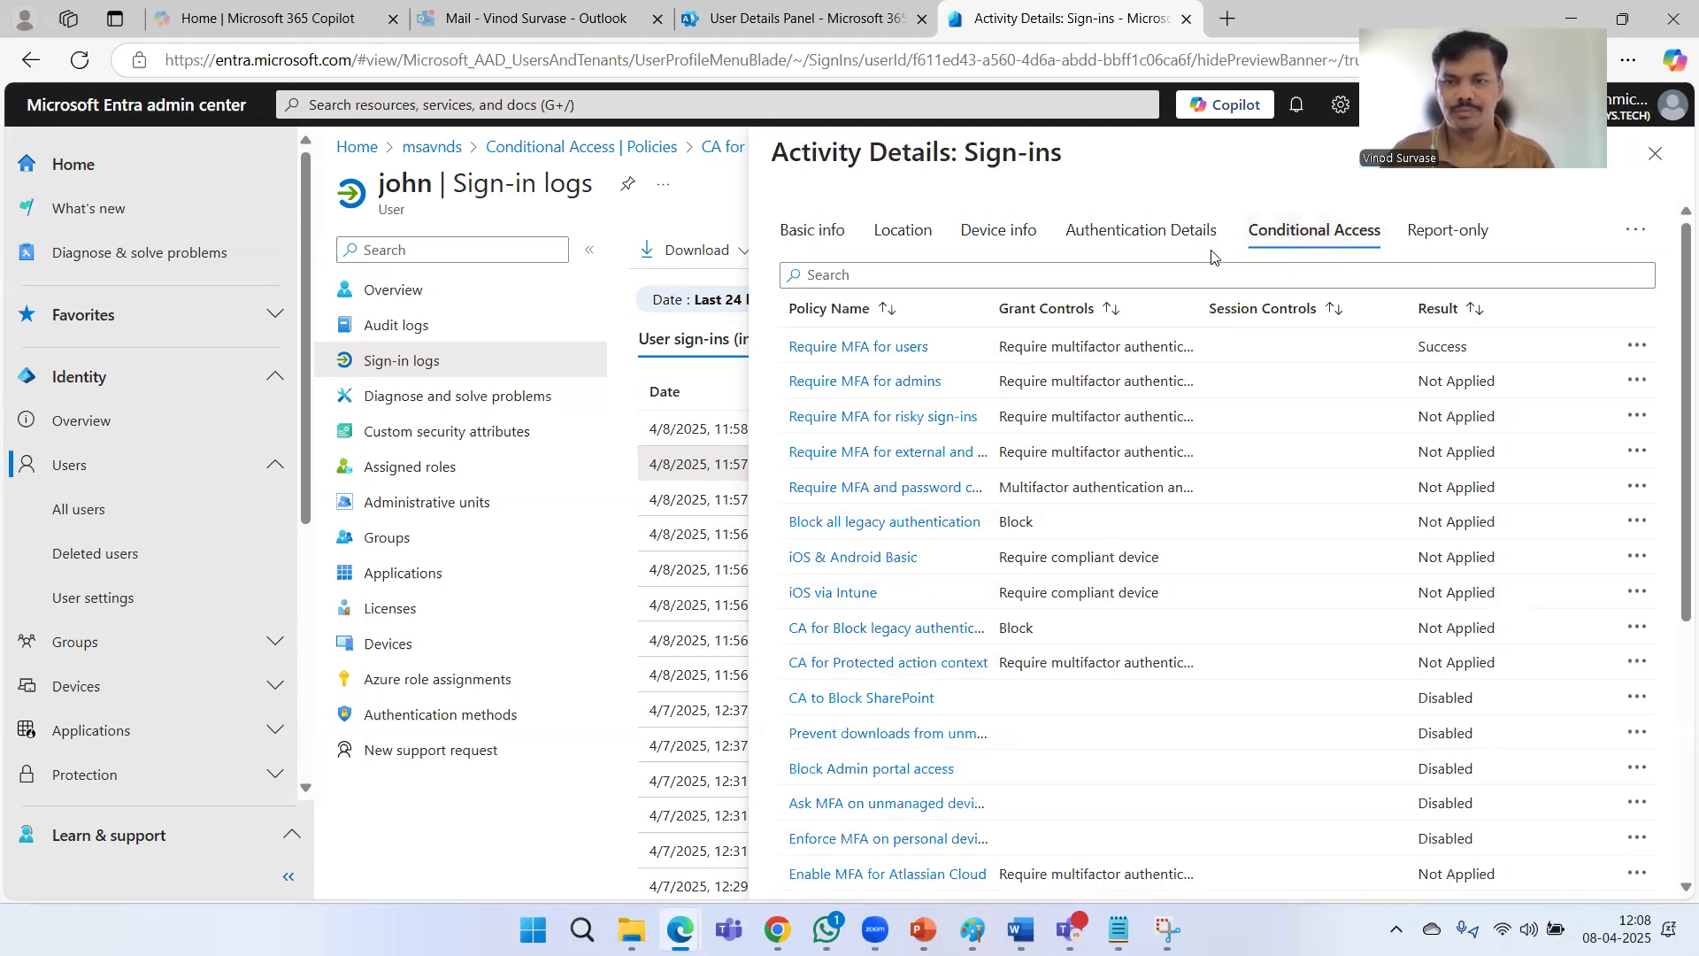
{"action": "scroll", "coordinate": [1239, 562], "scroll_direction": "down", "scroll_amount": 5}
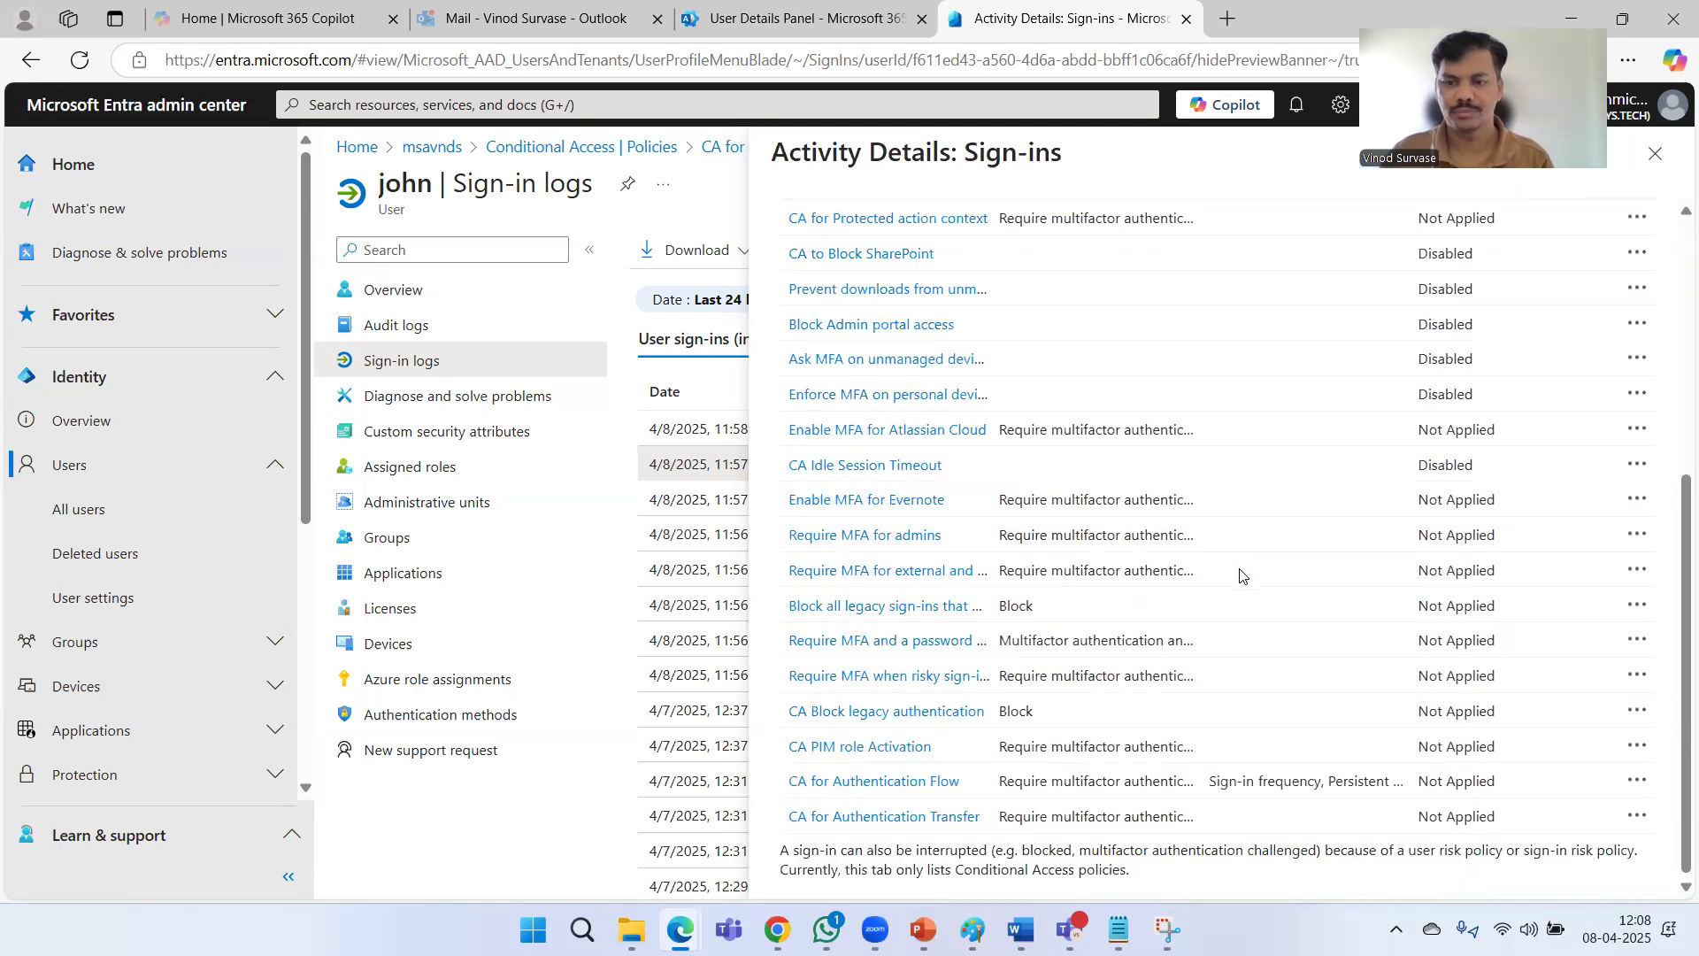
{"action": "scroll", "coordinate": [1239, 567], "scroll_direction": "up", "scroll_amount": 5}
{"action": "left_click", "coordinate": [1438, 233]}
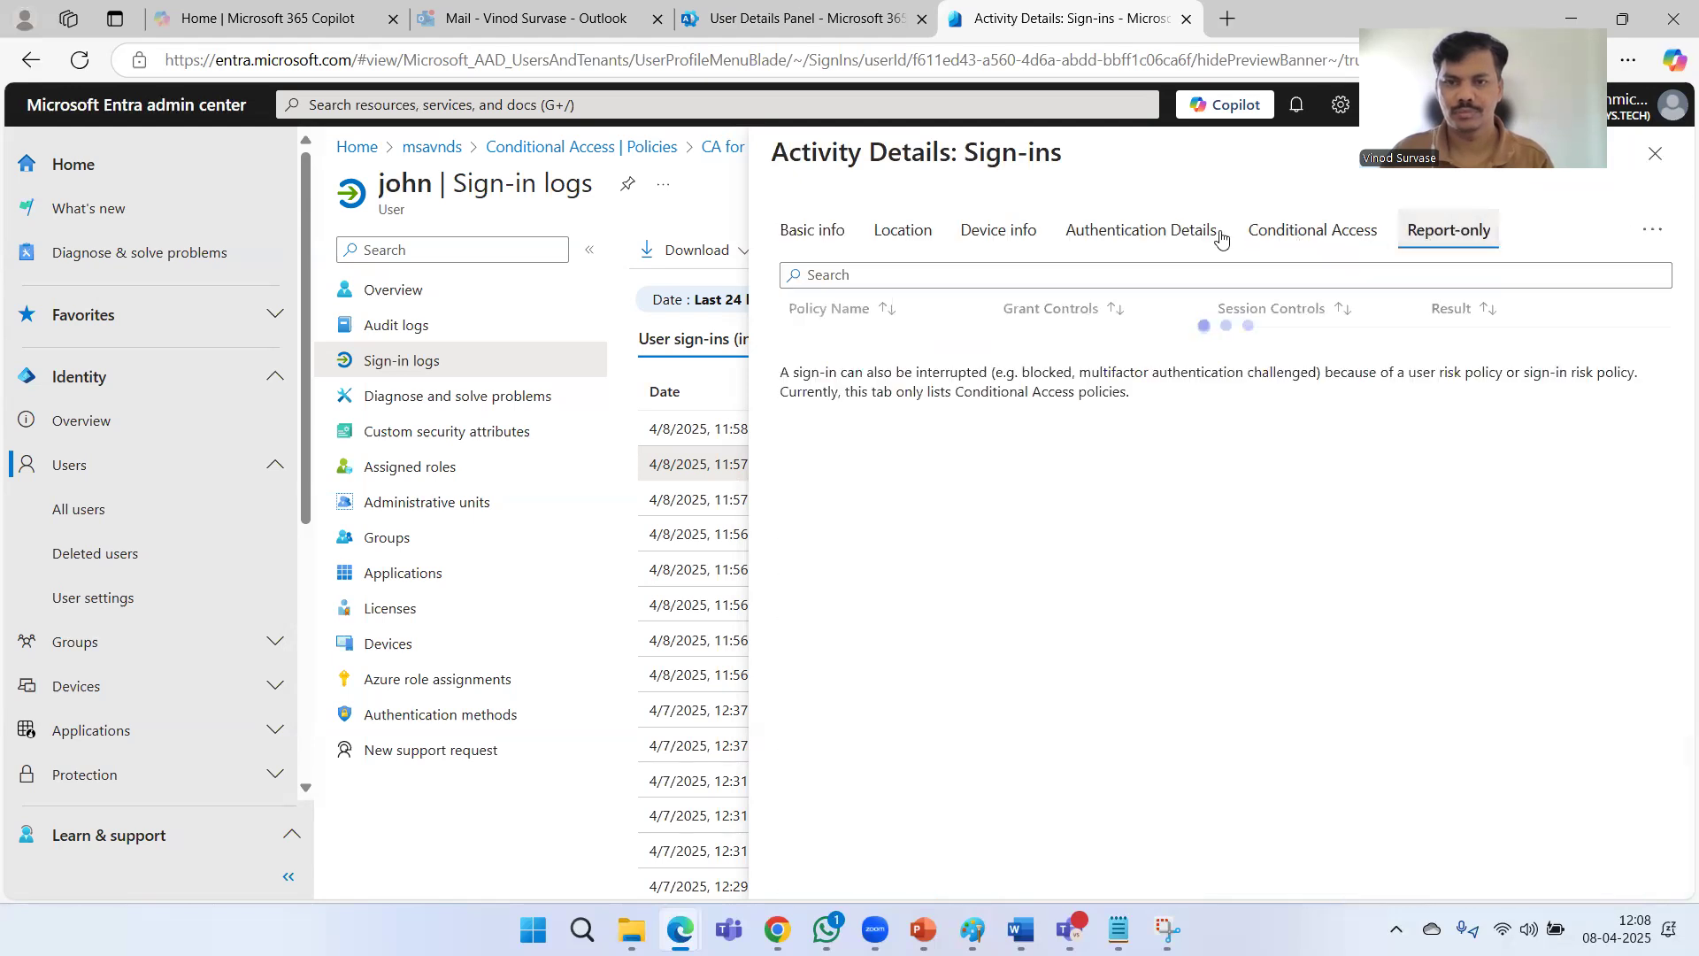
{"action": "left_click", "coordinate": [1212, 234]}
{"action": "left_click", "coordinate": [984, 231]}
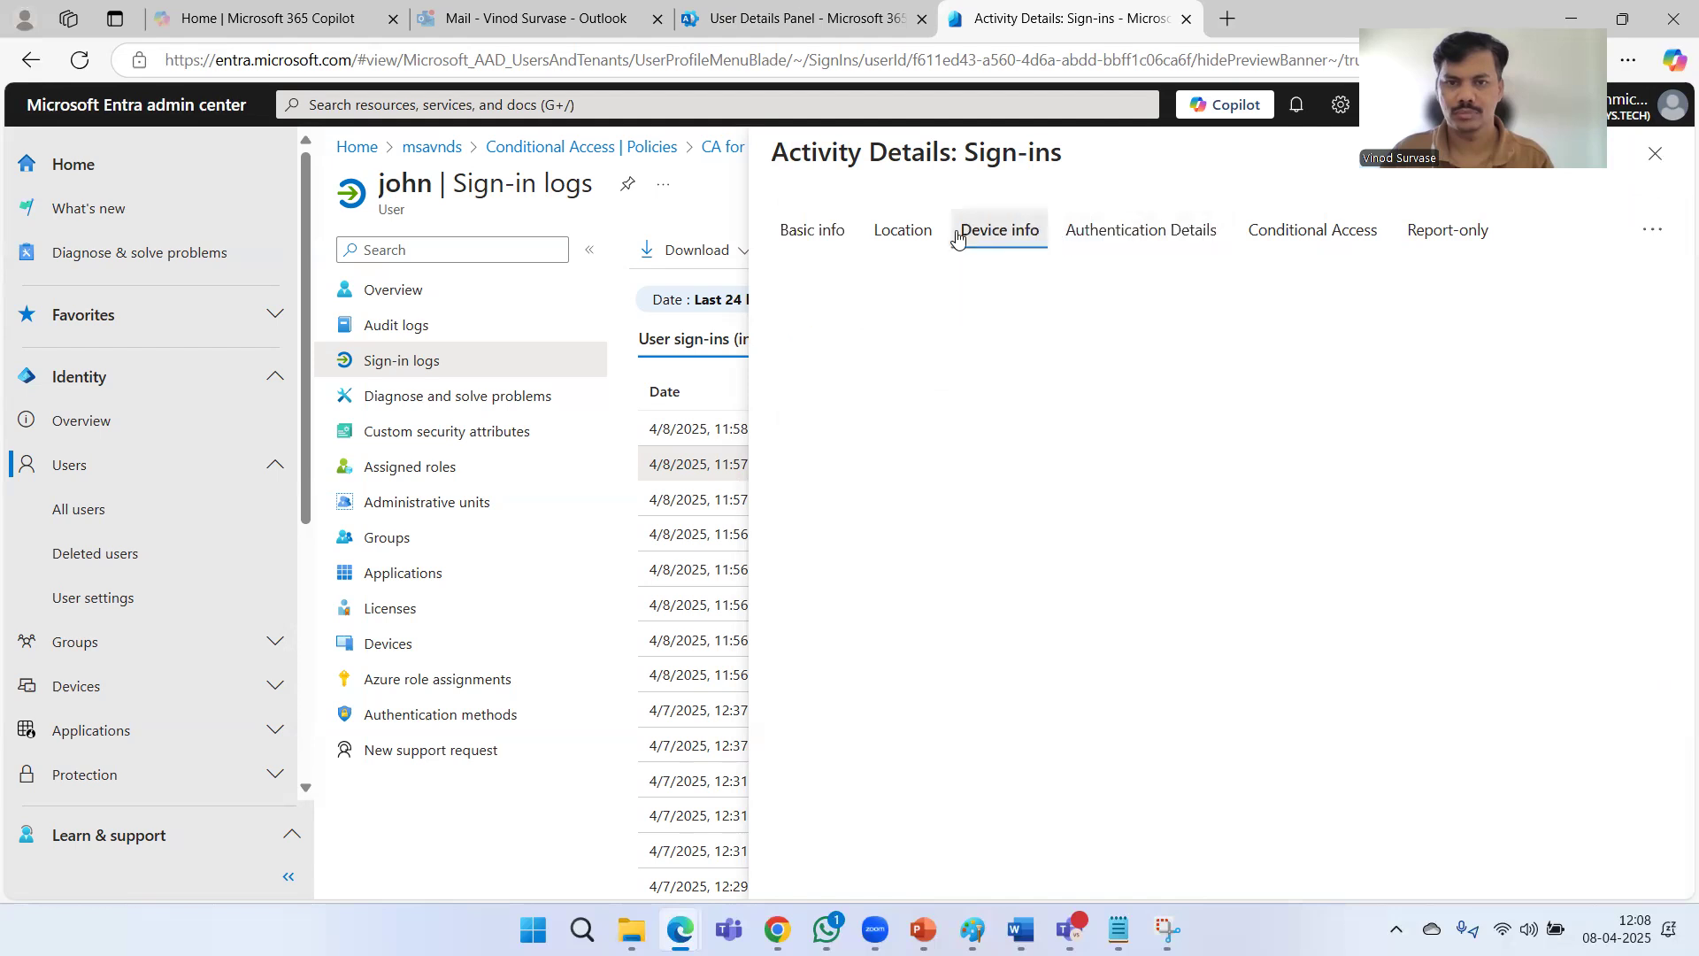
{"action": "left_click", "coordinate": [904, 230]}
{"action": "left_click", "coordinate": [815, 228]}
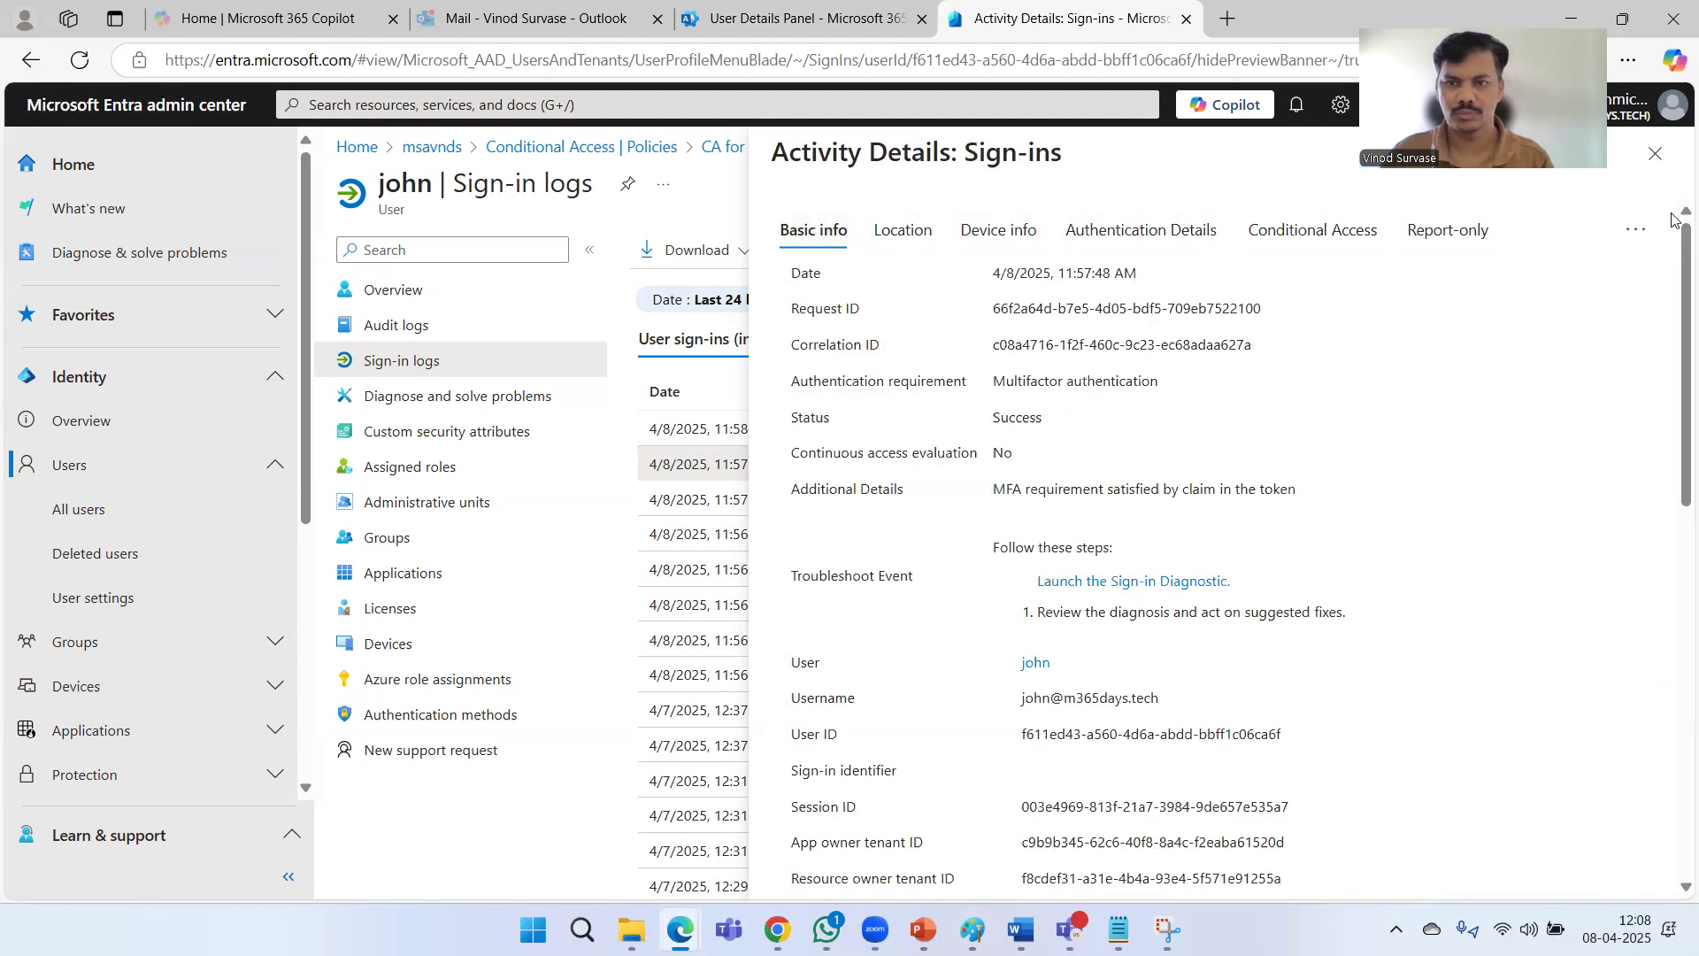
{"action": "left_click", "coordinate": [1655, 154]}
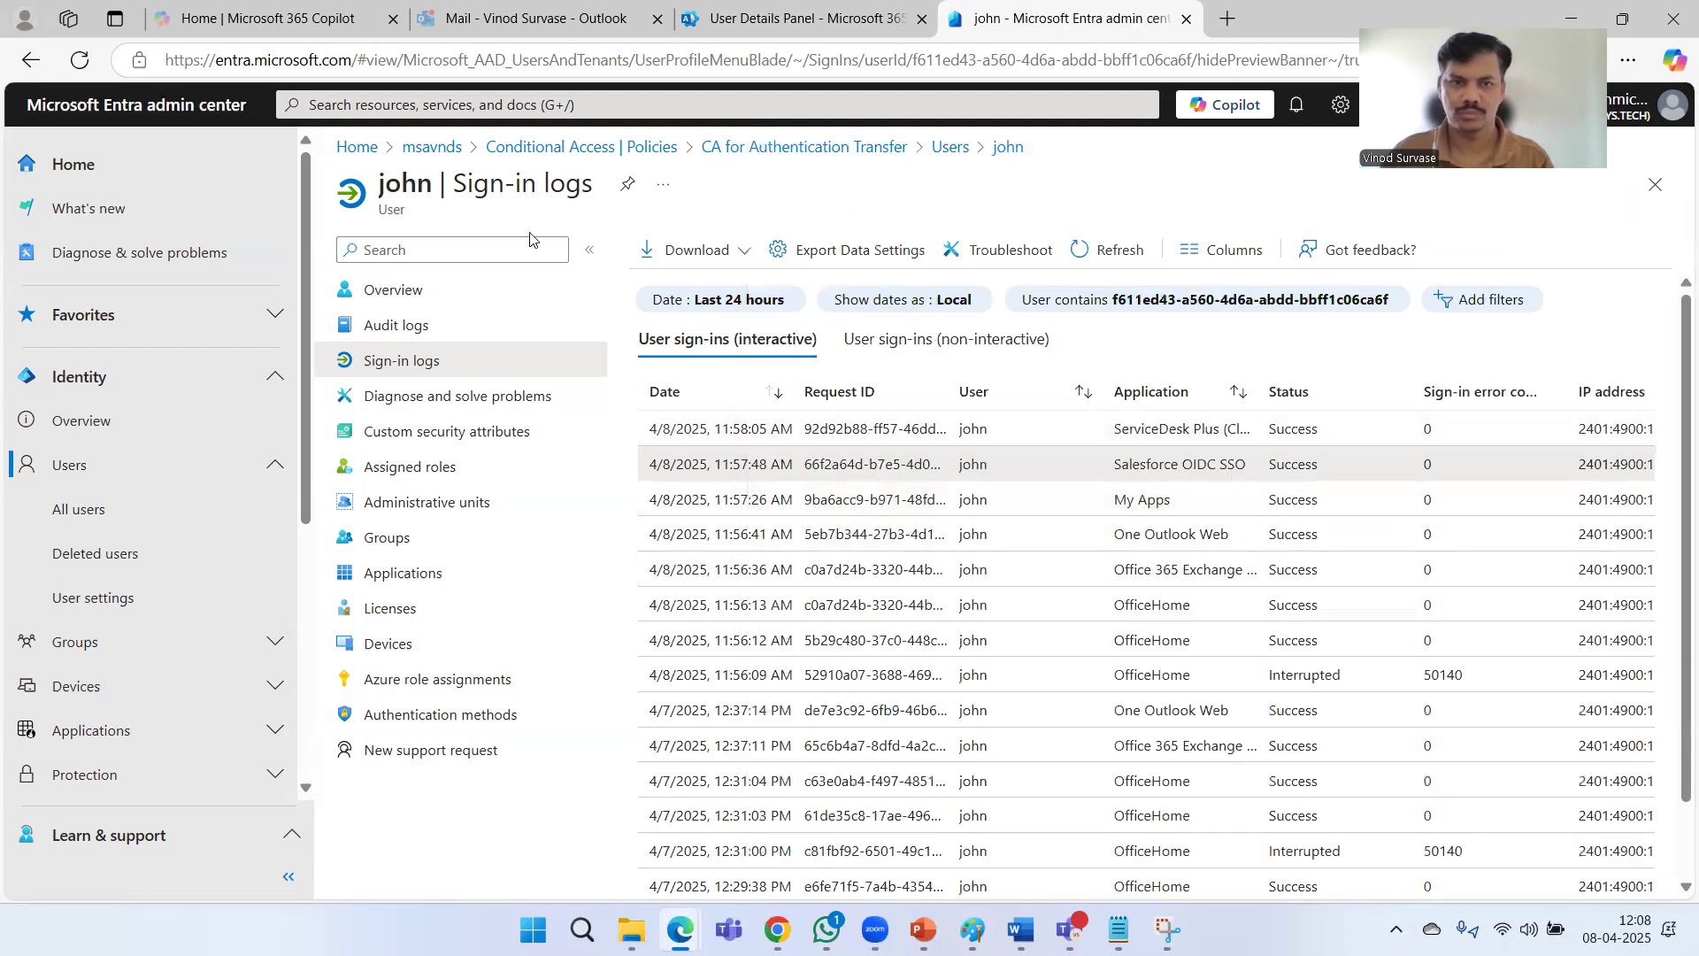
Refresh the user list, reopen the test user's profile, and reload the page with their sign-in logs.
{"action": "left_click", "coordinate": [950, 146]}
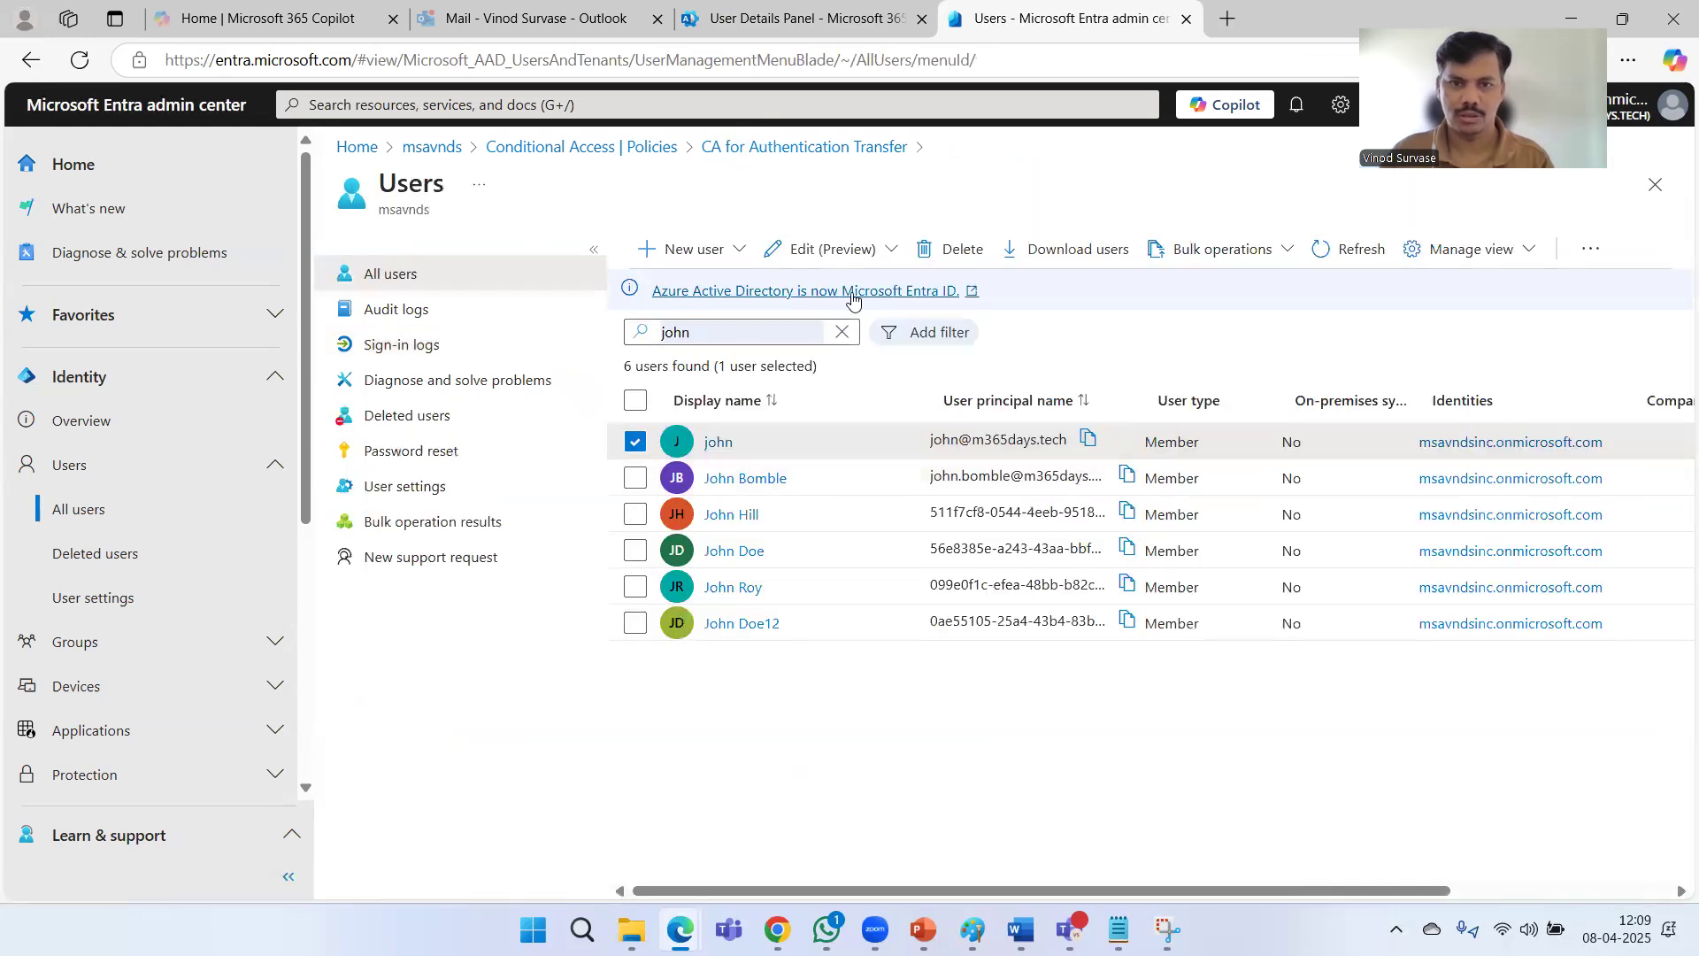
{"action": "left_click", "coordinate": [1355, 256]}
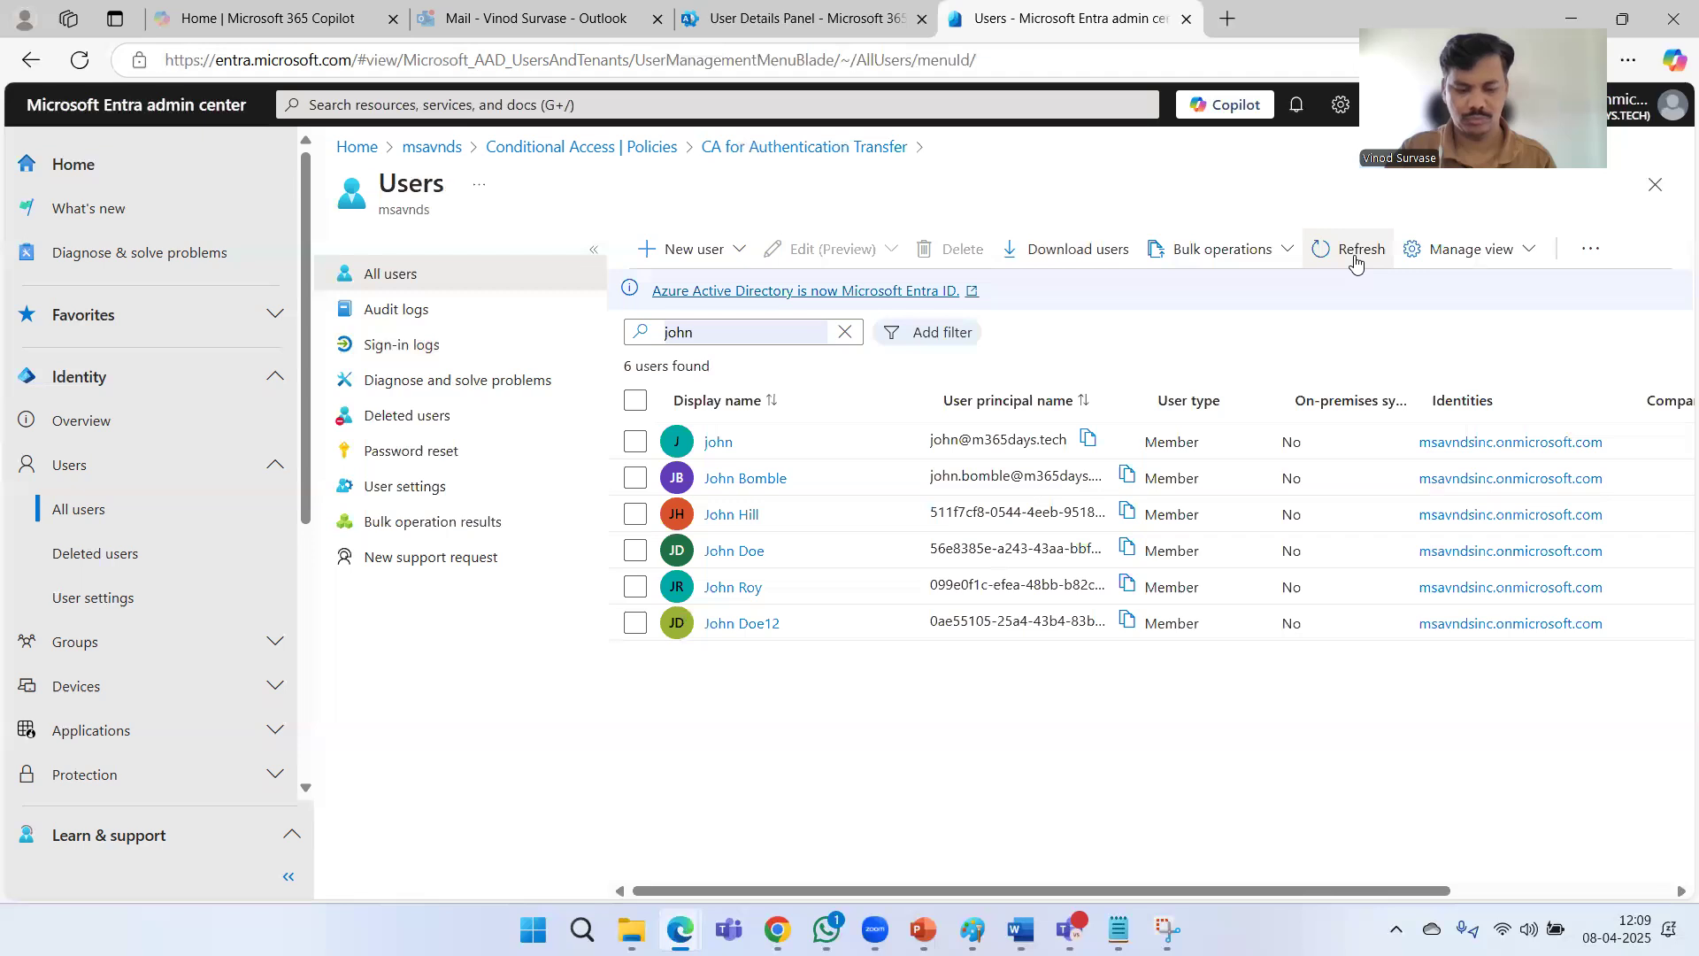
{"action": "left_click", "coordinate": [1355, 258]}
{"action": "left_click", "coordinate": [718, 442]}
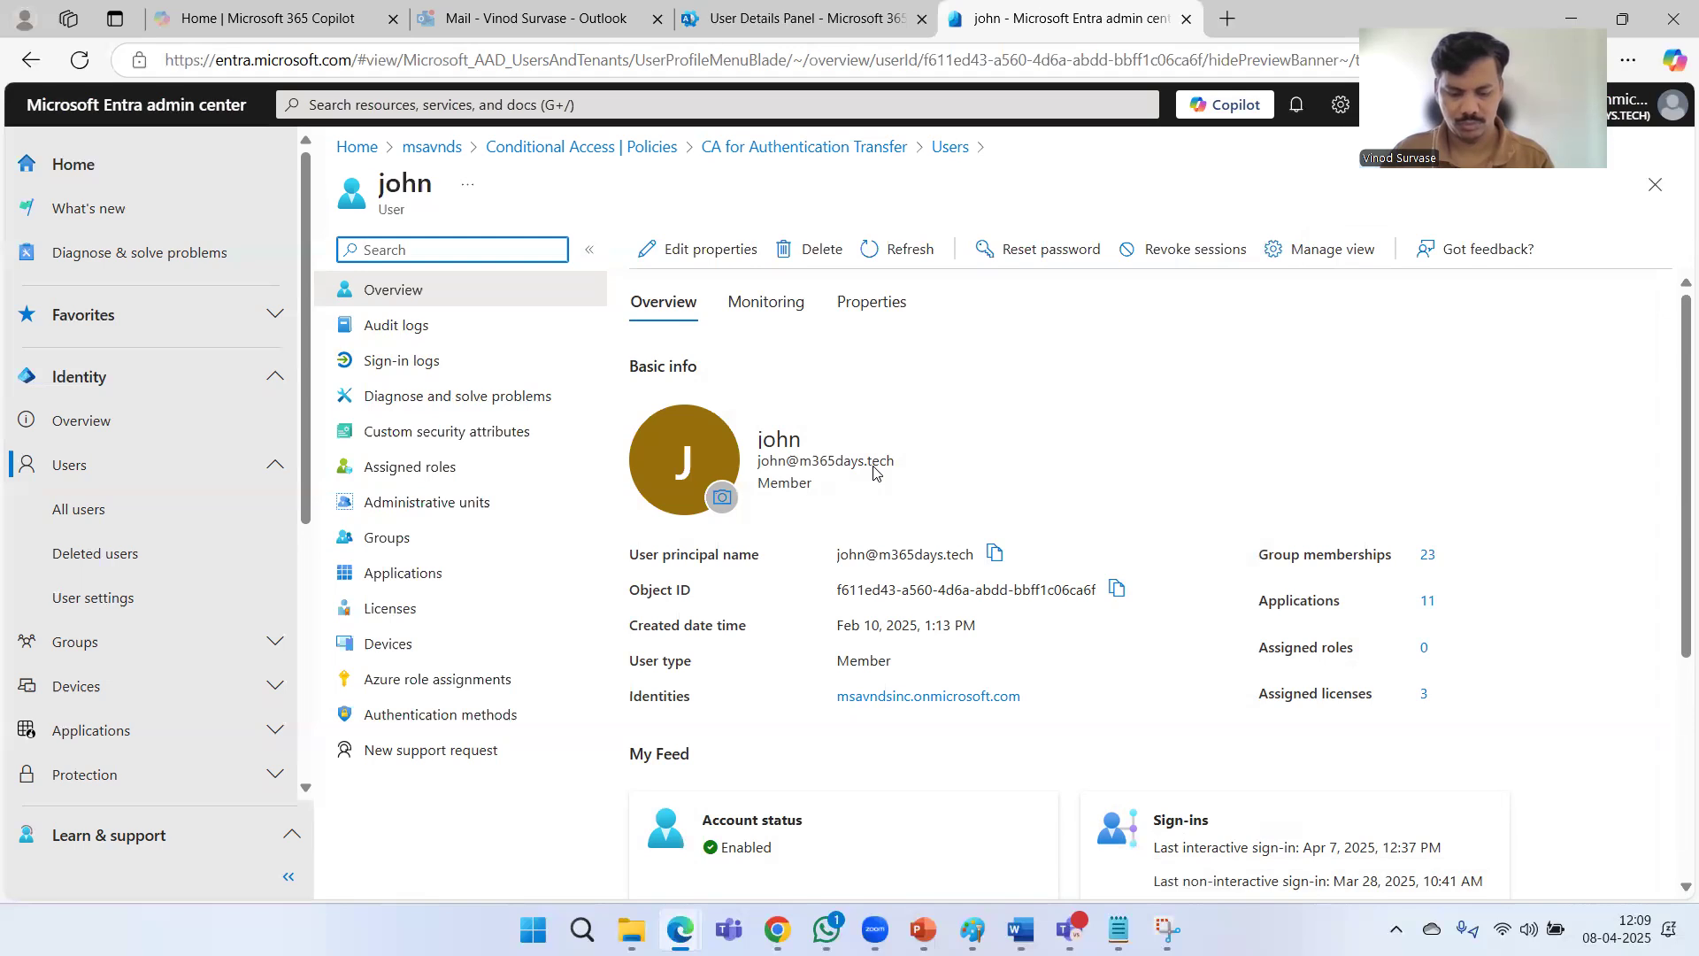
{"action": "left_click", "coordinate": [896, 249]}
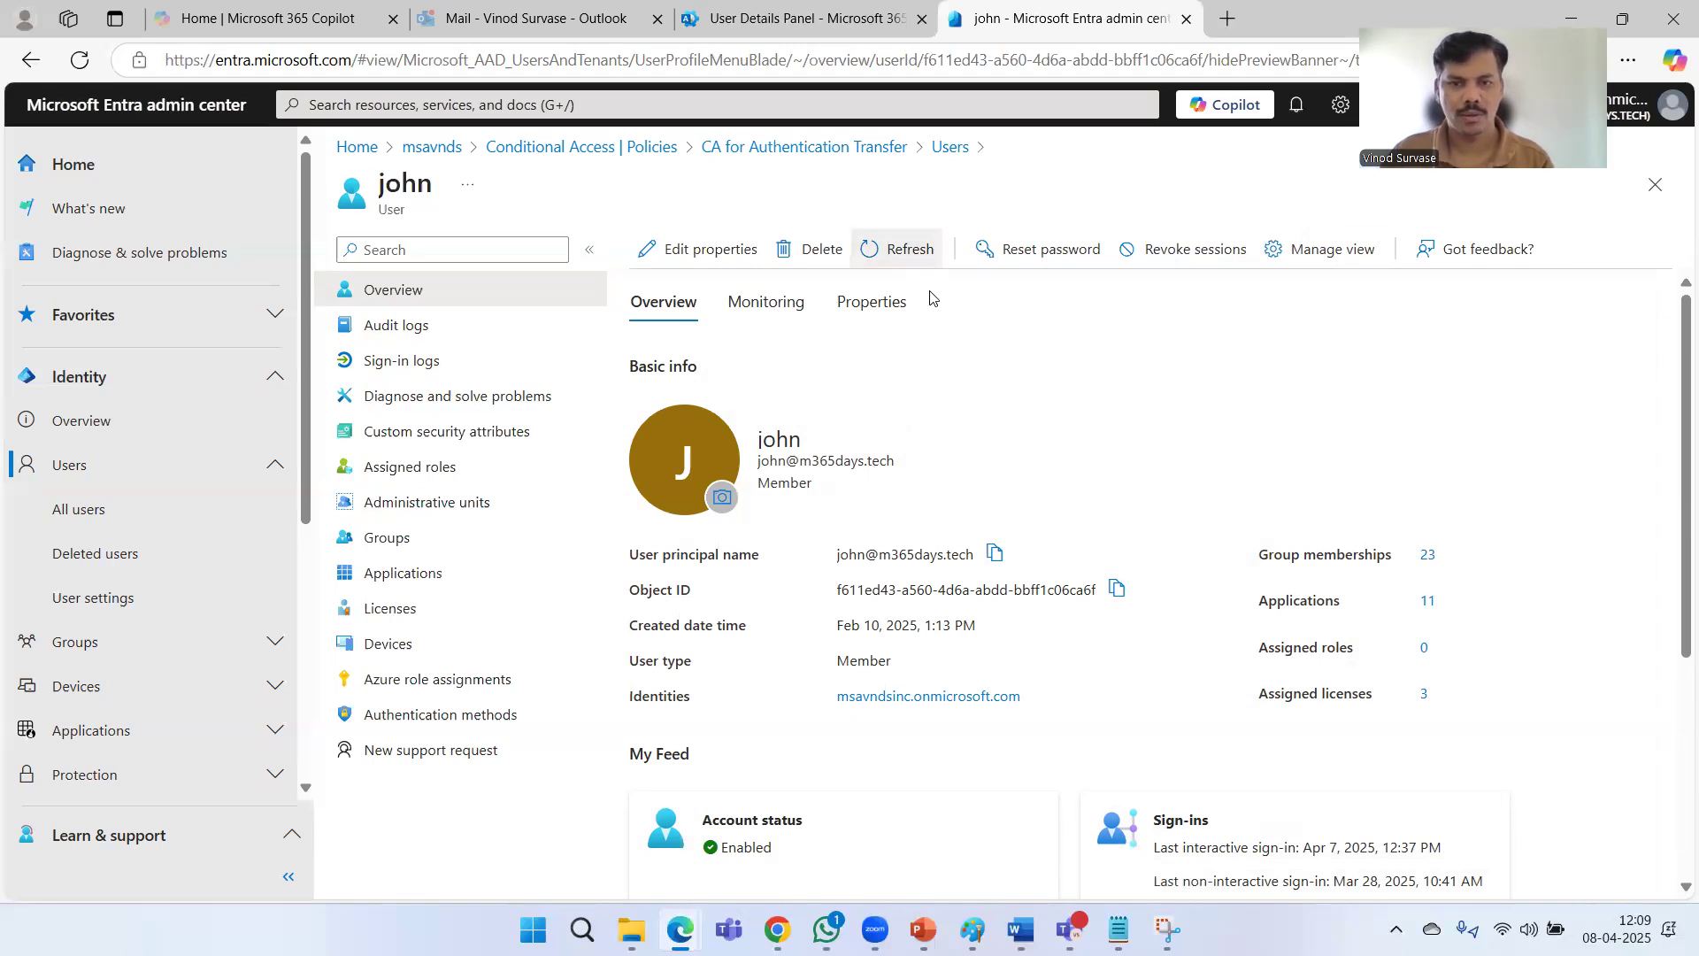
{"action": "left_click", "coordinate": [425, 360]}
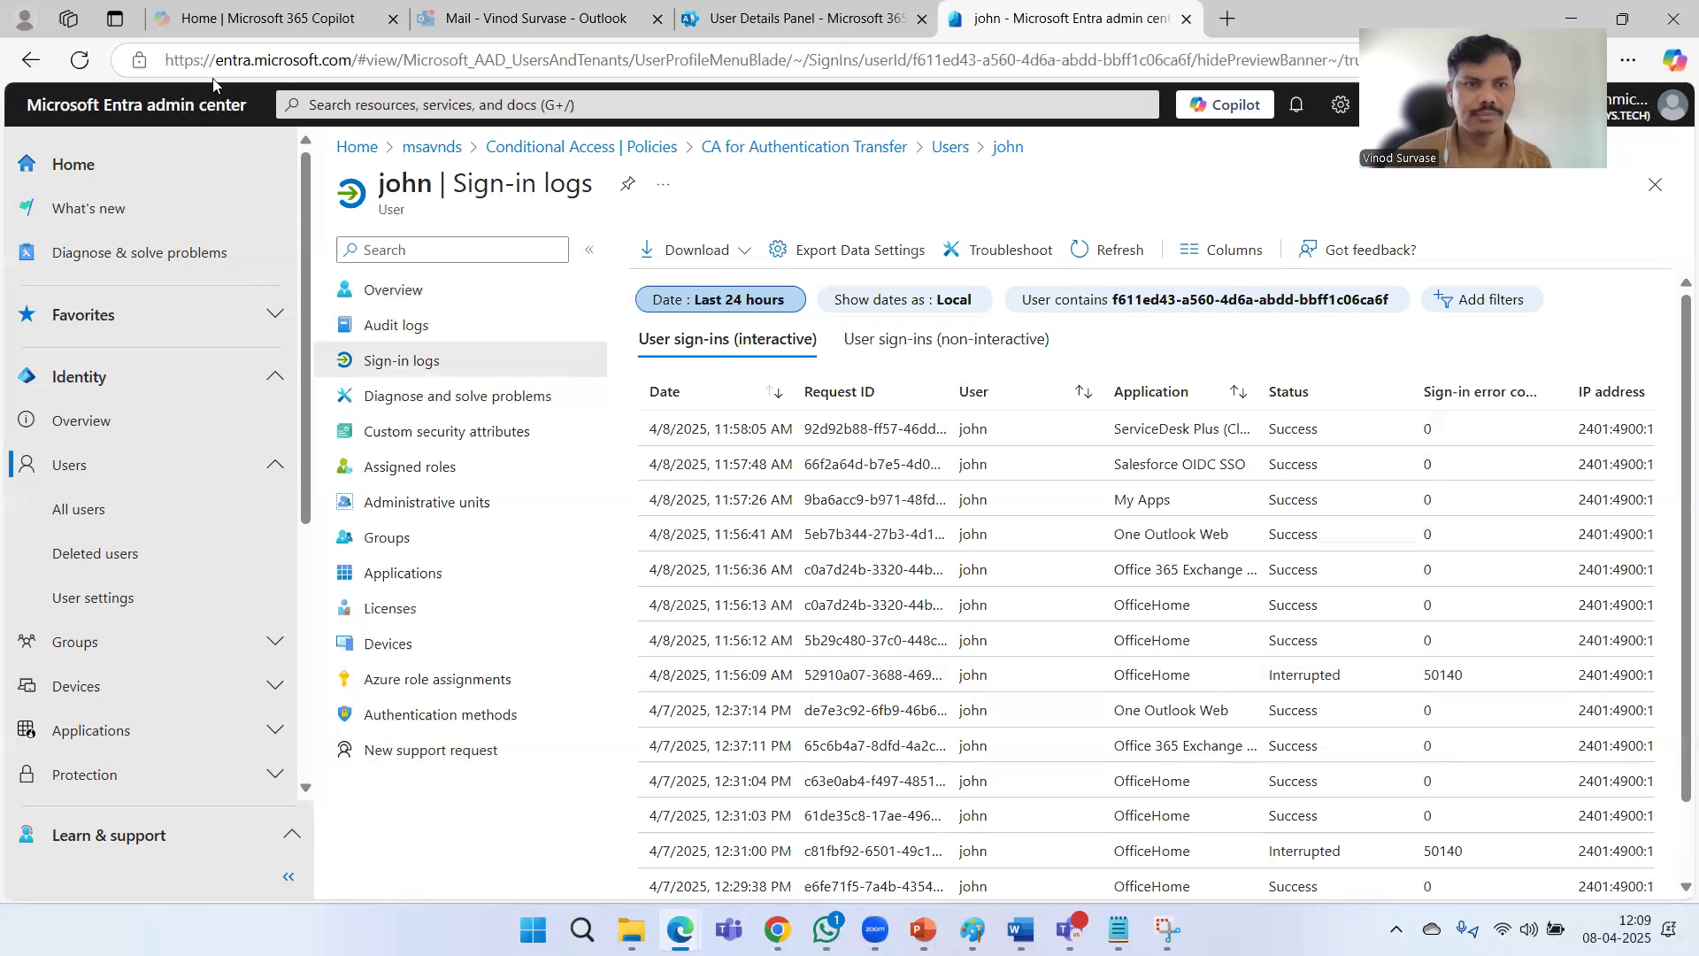
{"action": "left_click", "coordinate": [79, 59]}
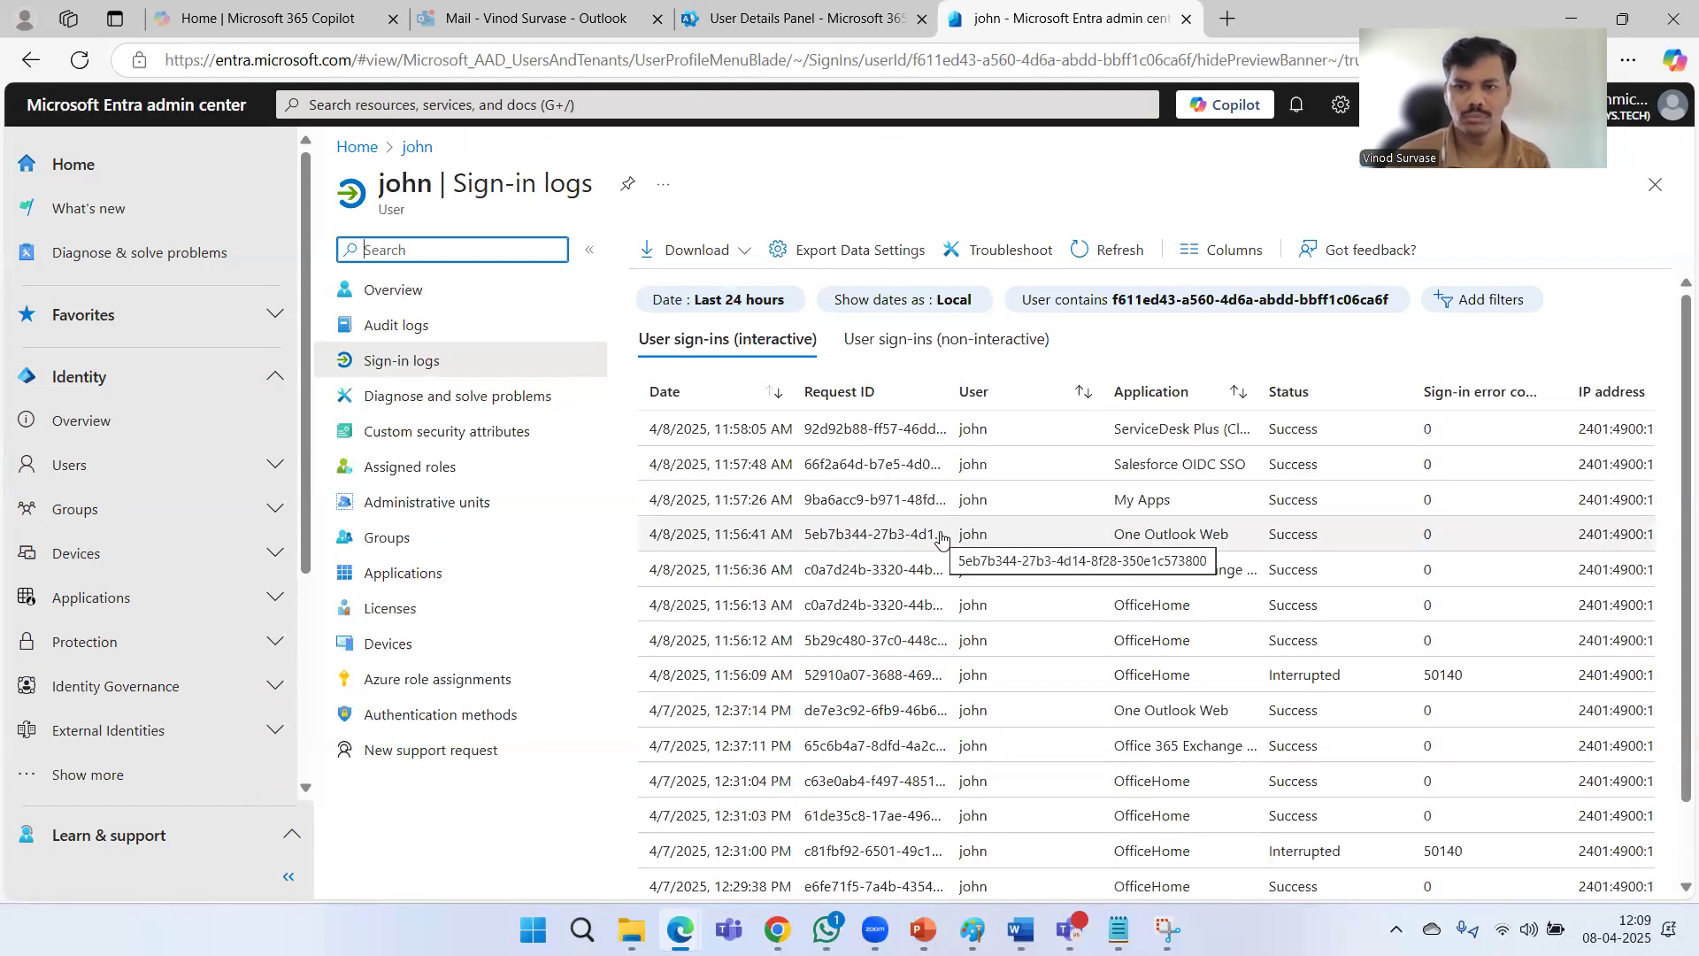
Check the additional sign-in log columns and inspect the basic info of the ServiceDesk Plus (Cloud) sign-in, including its authentication protocol.
{"action": "scroll", "coordinate": [941, 538], "scroll_direction": "right", "scroll_amount": 5}
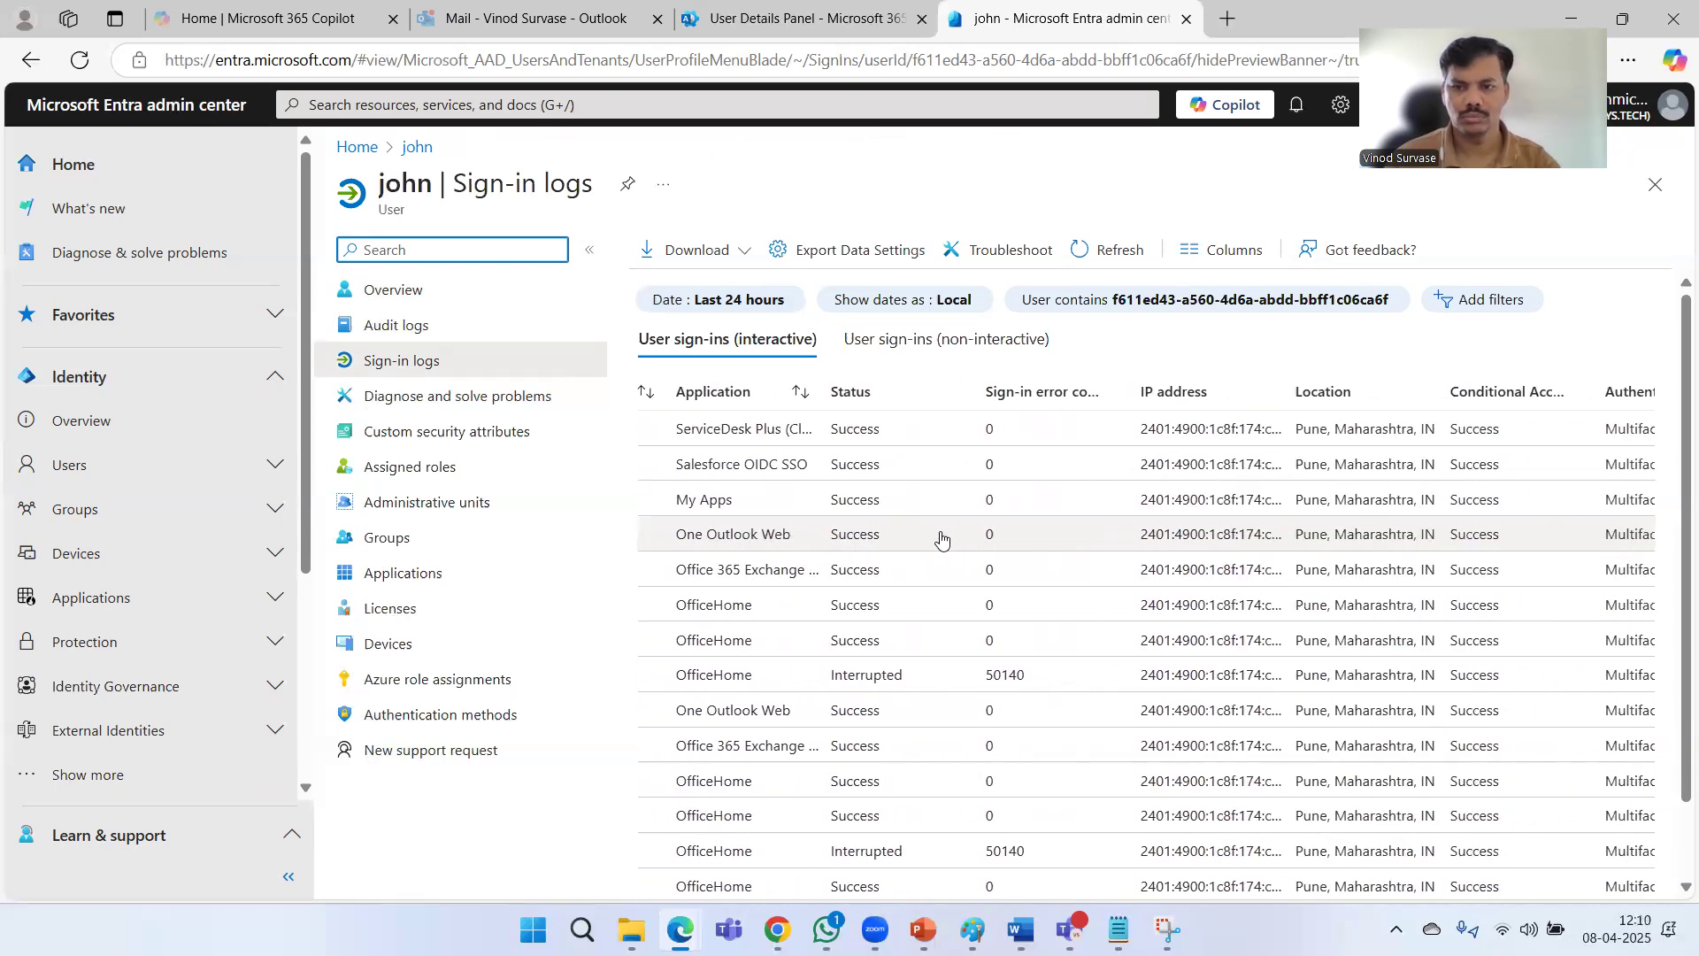
{"action": "scroll", "coordinate": [941, 539], "scroll_direction": "right", "scroll_amount": 2}
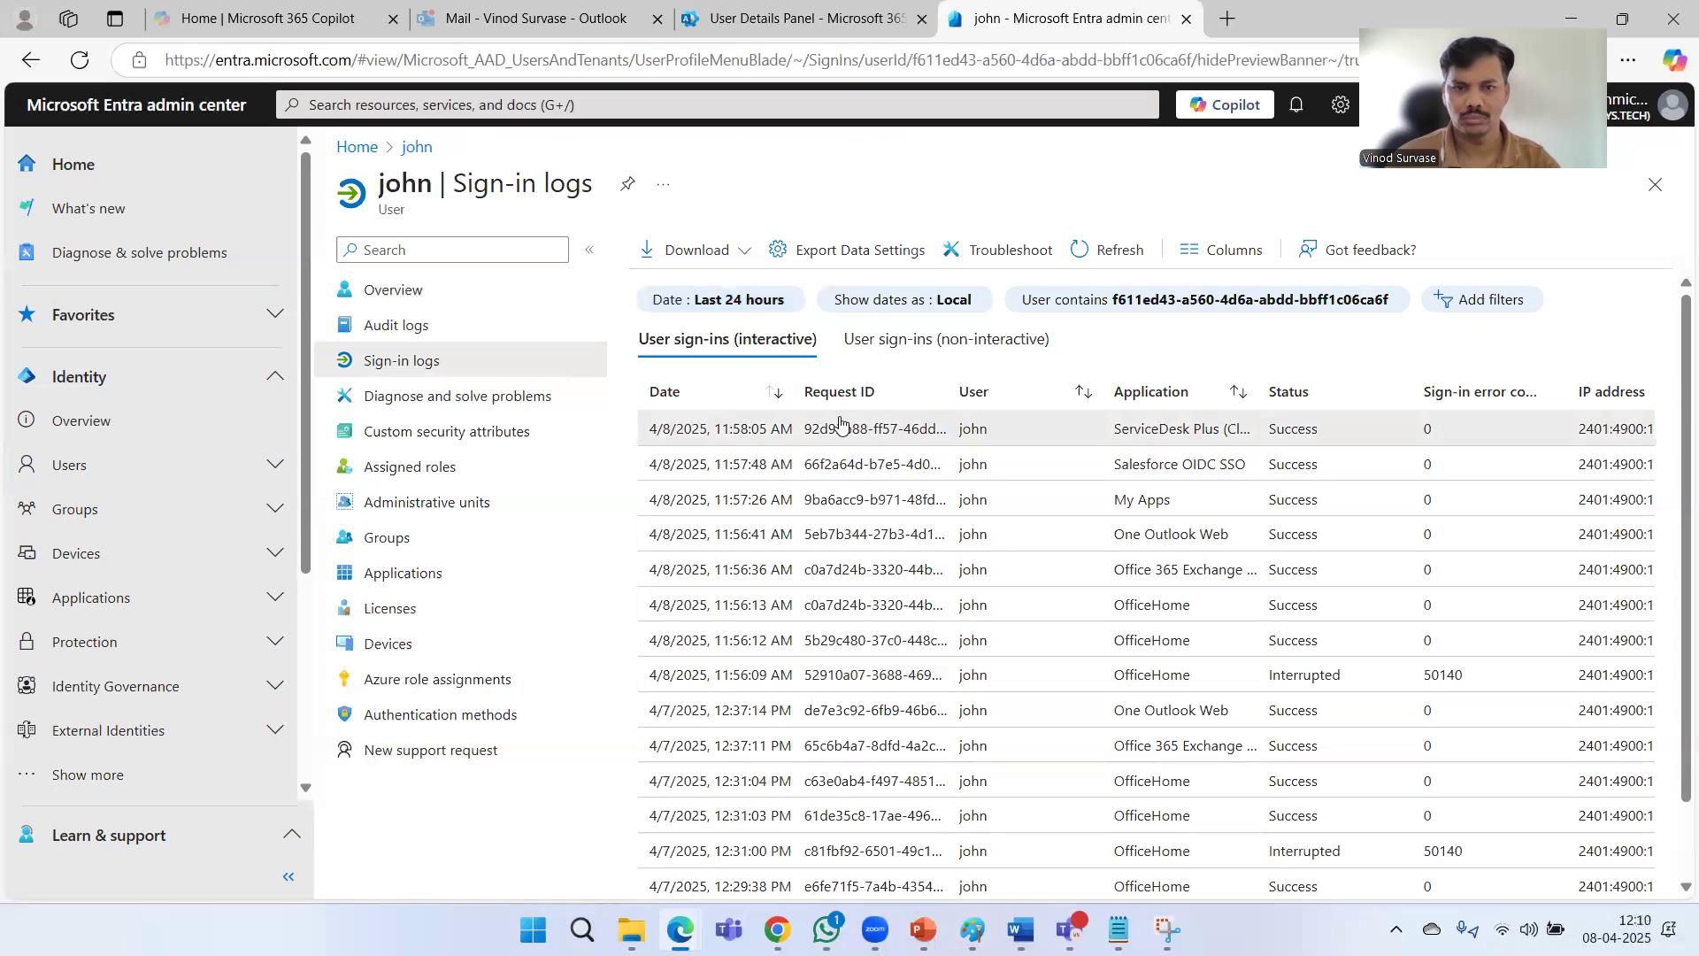
{"action": "left_click", "coordinate": [940, 429]}
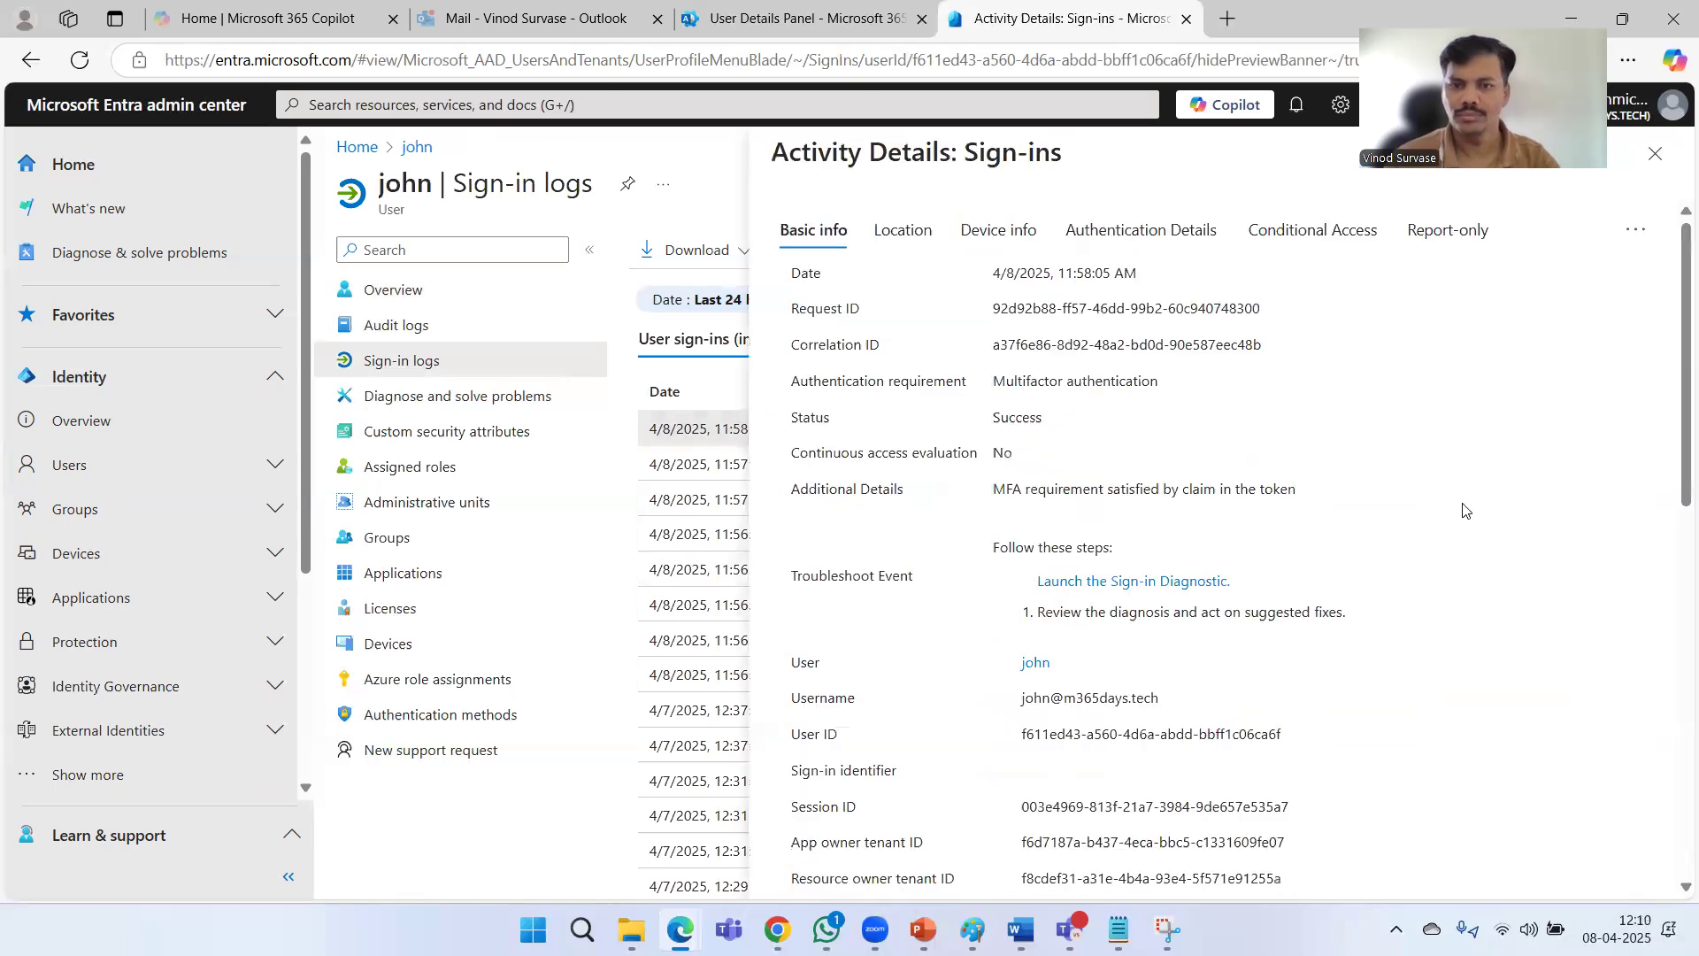
{"action": "scroll", "coordinate": [1465, 510], "scroll_direction": "down", "scroll_amount": 6}
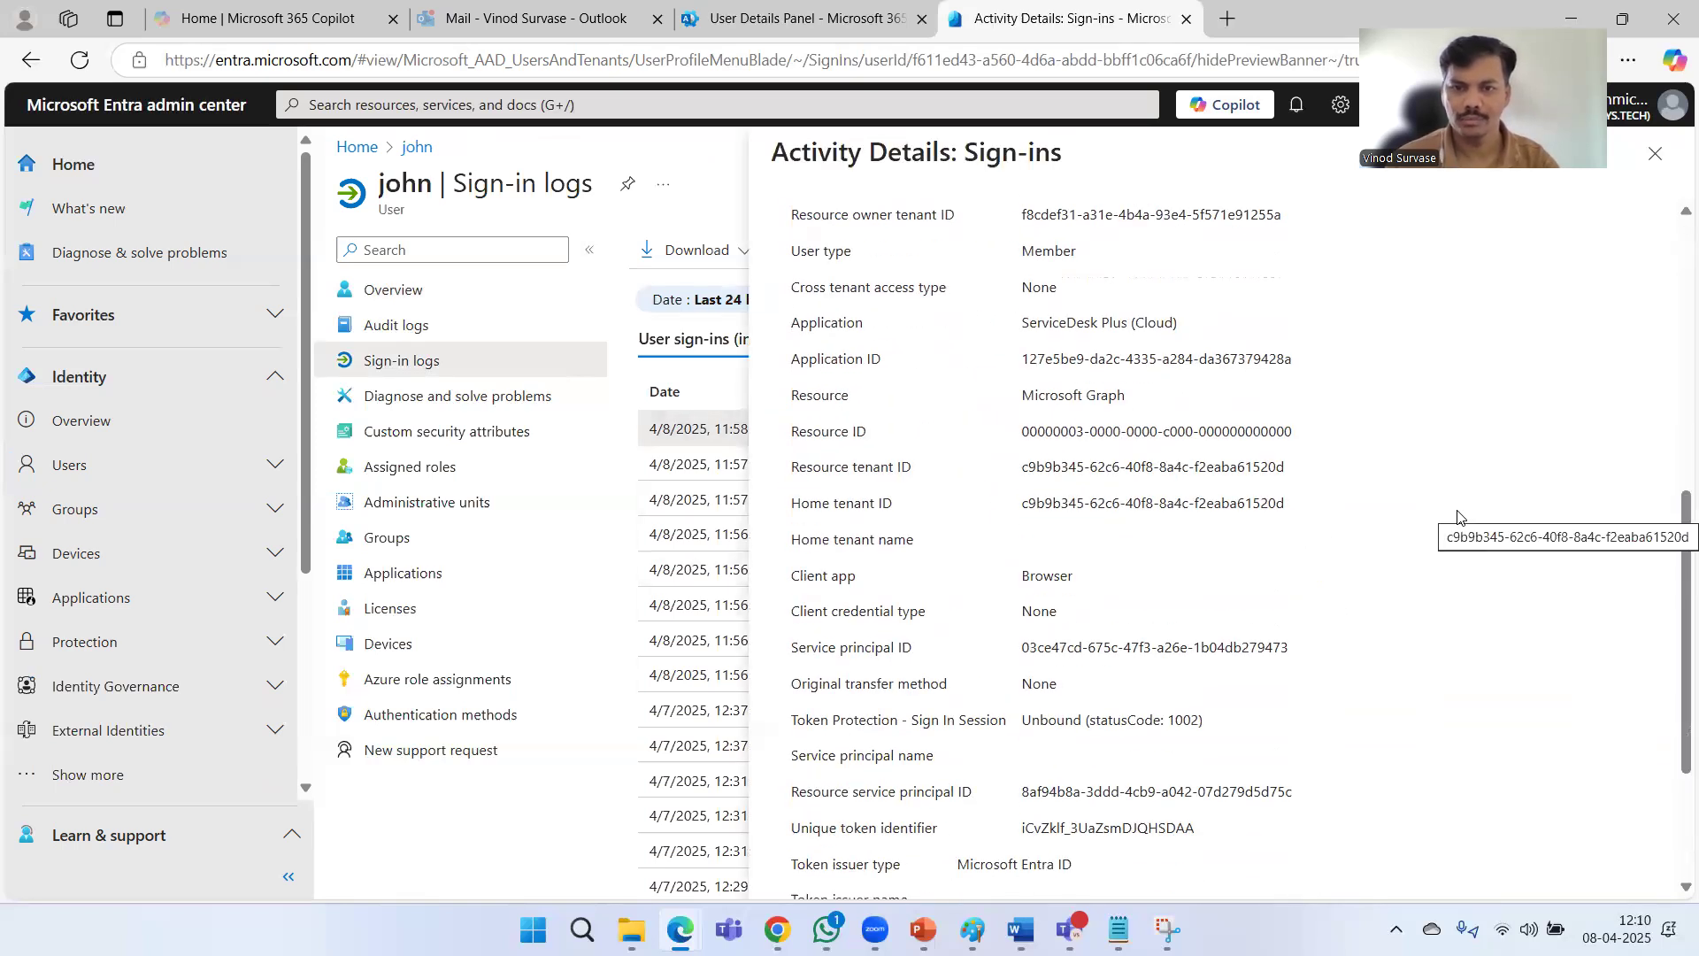
{"action": "scroll", "coordinate": [1458, 531], "scroll_direction": "down", "scroll_amount": 1}
{"action": "scroll", "coordinate": [1454, 541], "scroll_direction": "down", "scroll_amount": 2}
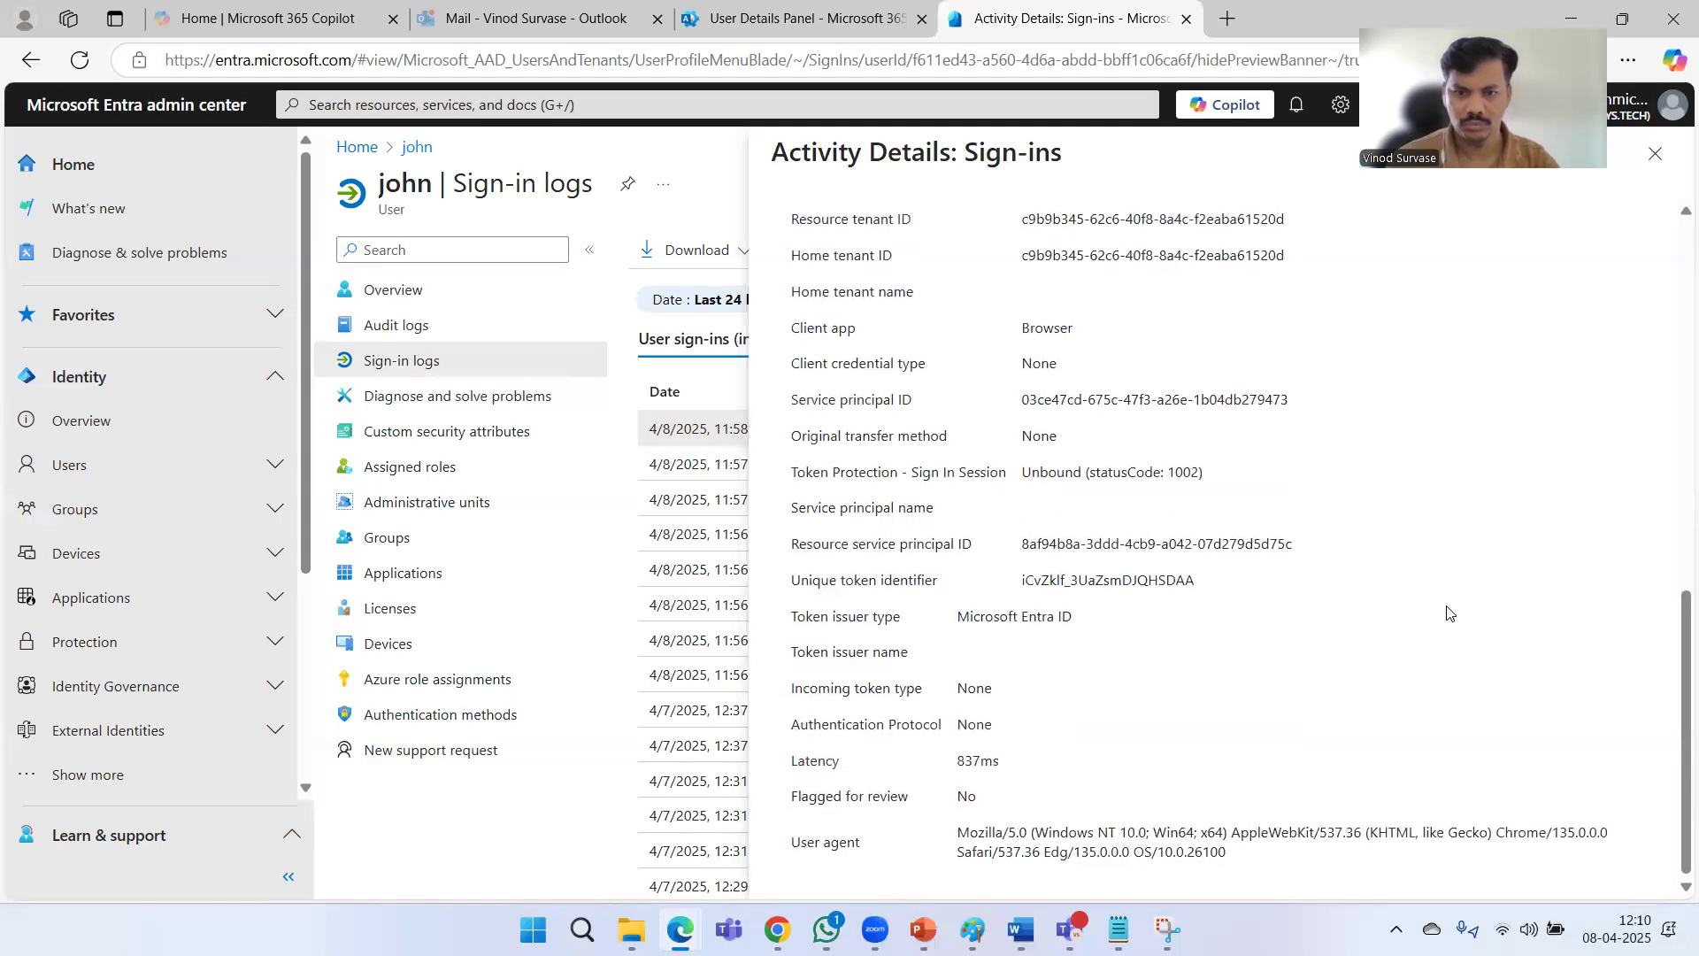
{"action": "scroll", "coordinate": [1447, 613], "scroll_direction": "up", "scroll_amount": 10}
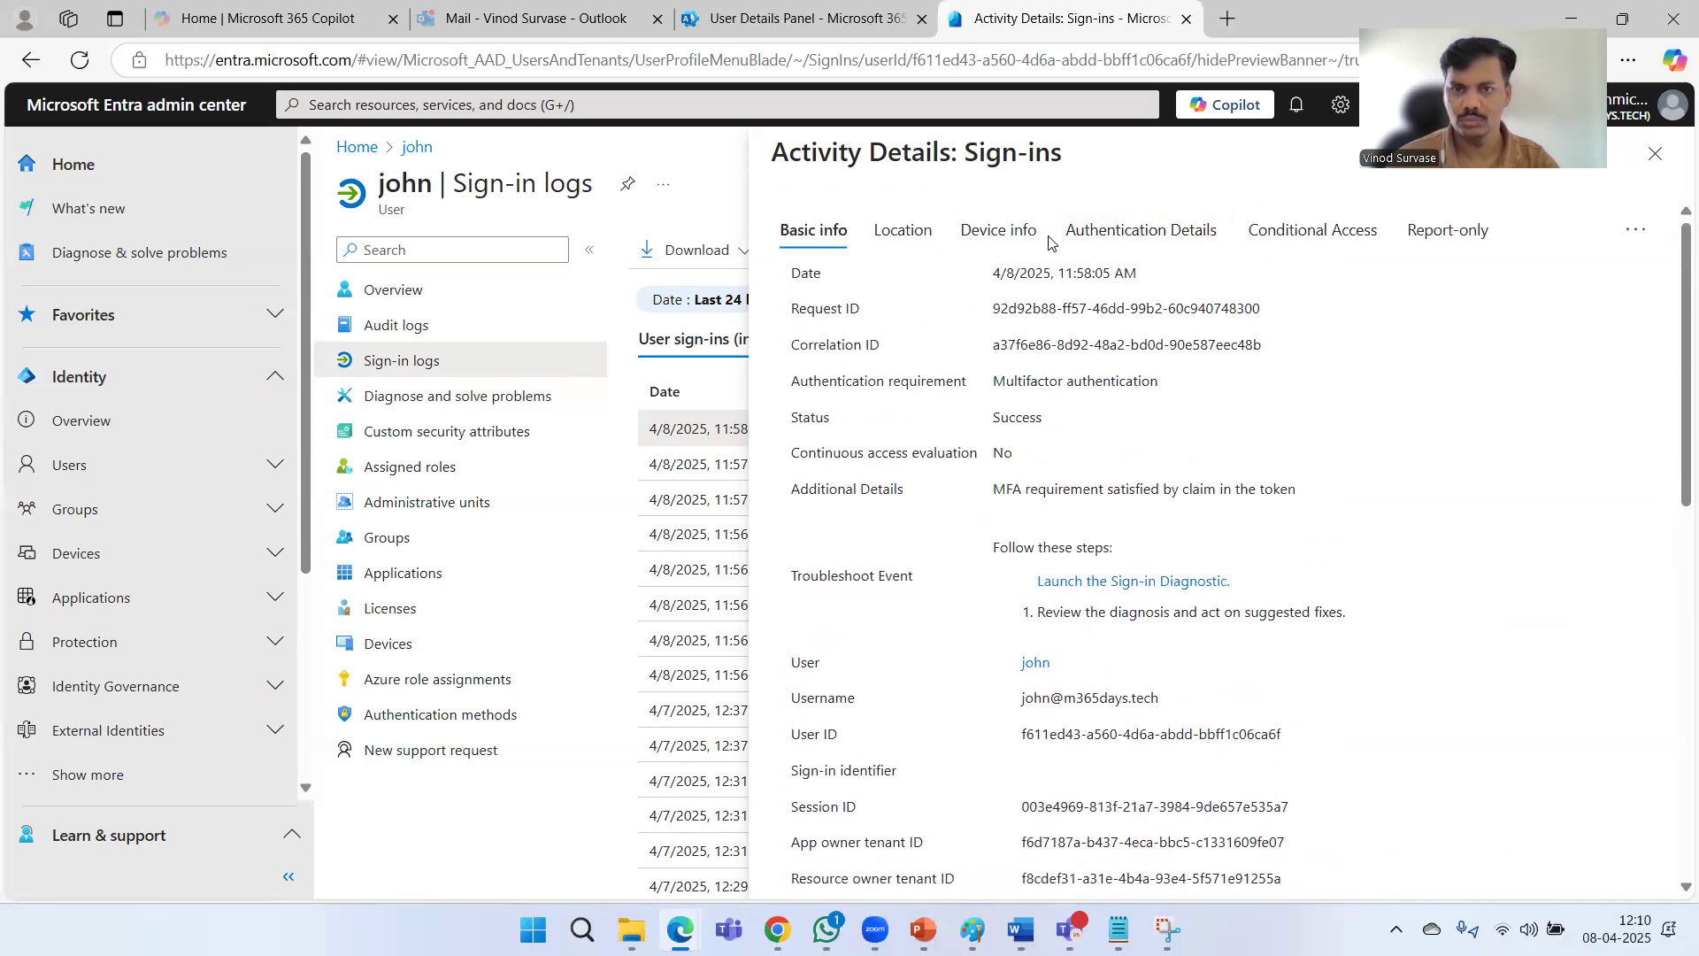
Review the ServiceDesk Plus (Cloud) sign-in's device, authentication, Conditional Access and report-only details, close them, and refresh the sign-in logs.
{"action": "left_click", "coordinate": [1003, 232]}
{"action": "left_click", "coordinate": [1142, 237]}
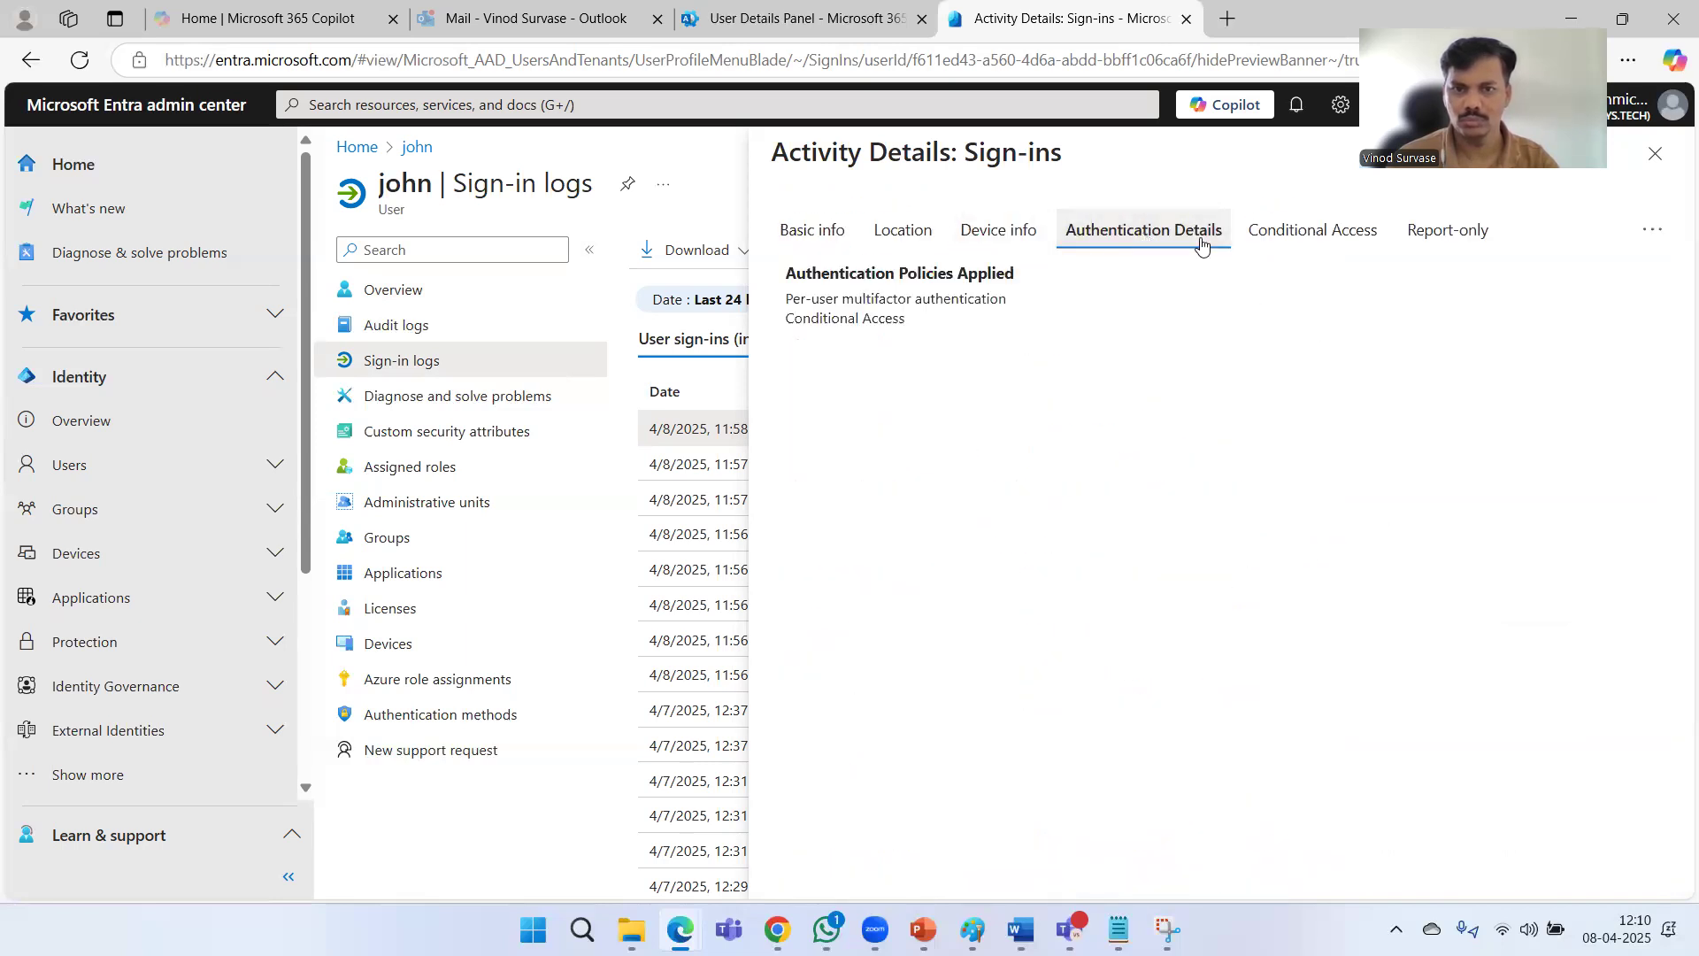
{"action": "left_click", "coordinate": [1306, 234]}
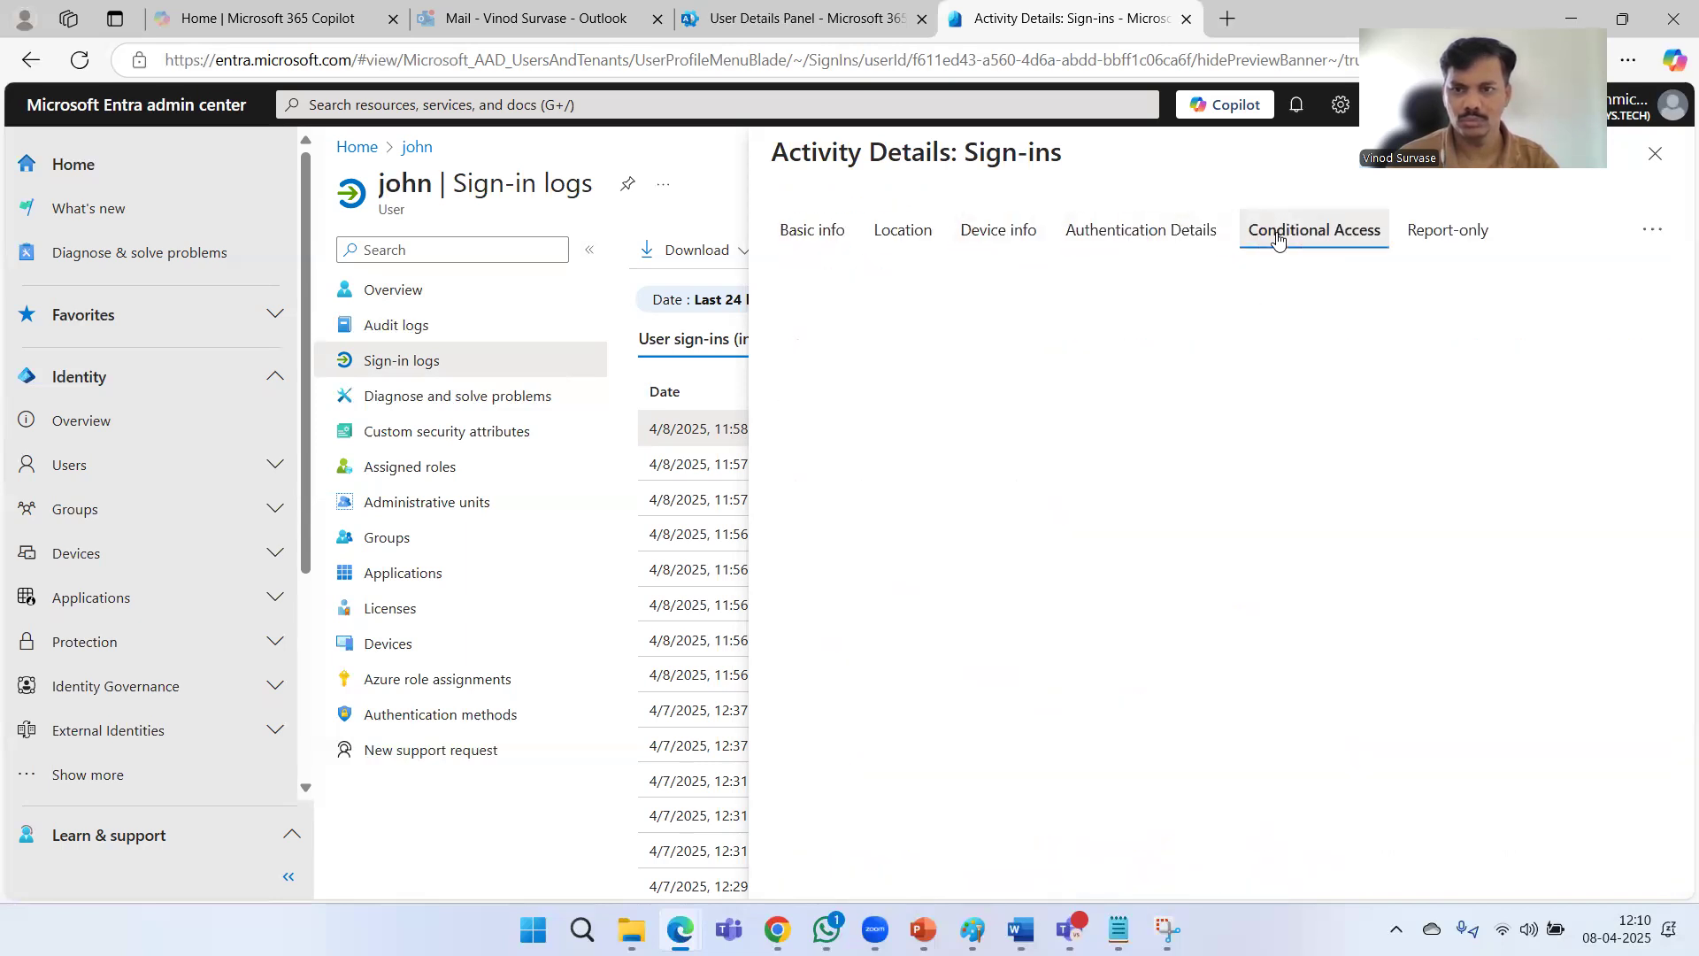
{"action": "left_click", "coordinate": [1418, 237]}
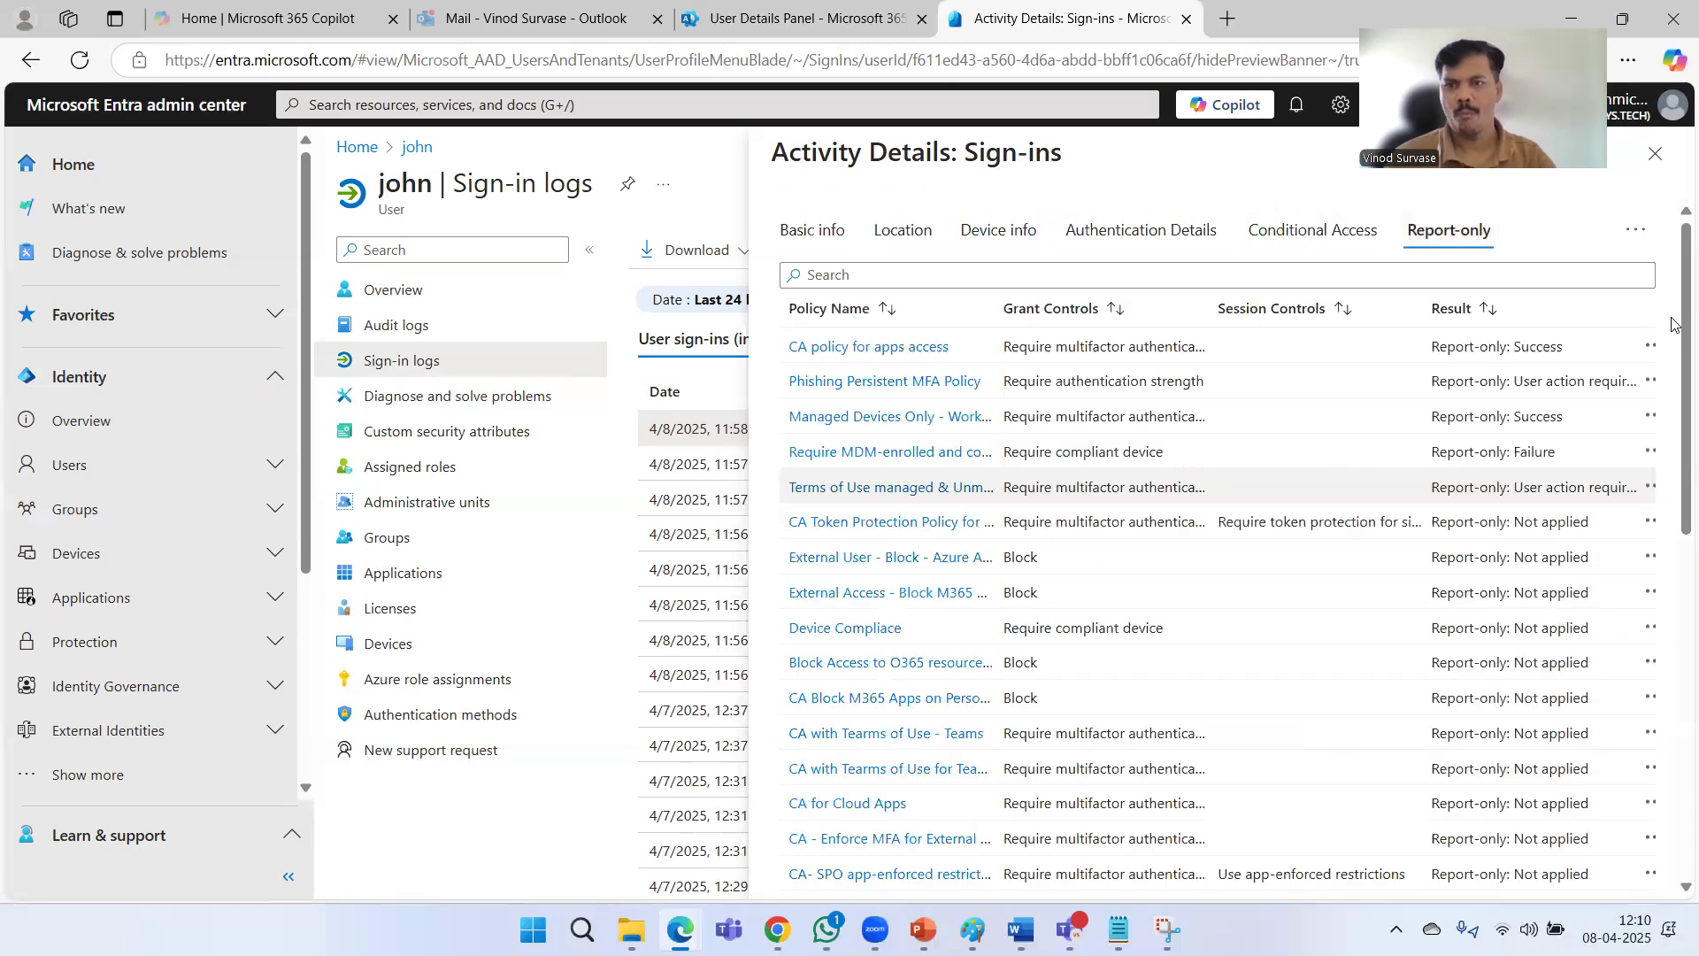
{"action": "left_click", "coordinate": [825, 232]}
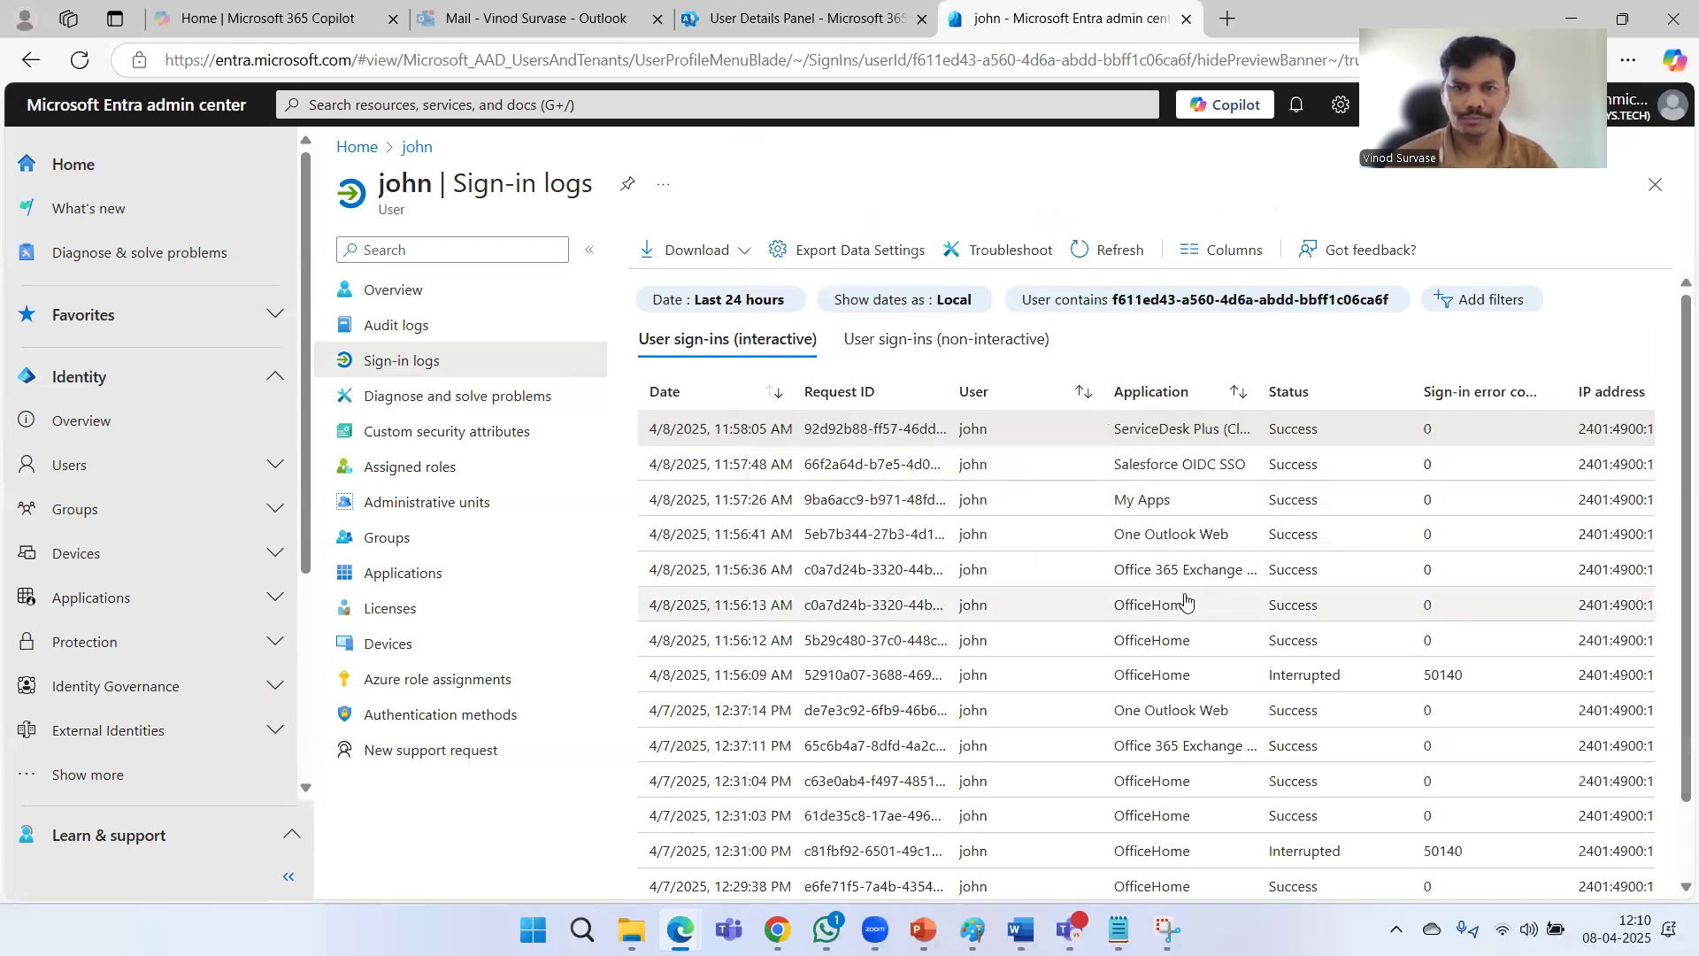
{"action": "left_click", "coordinate": [1106, 249]}
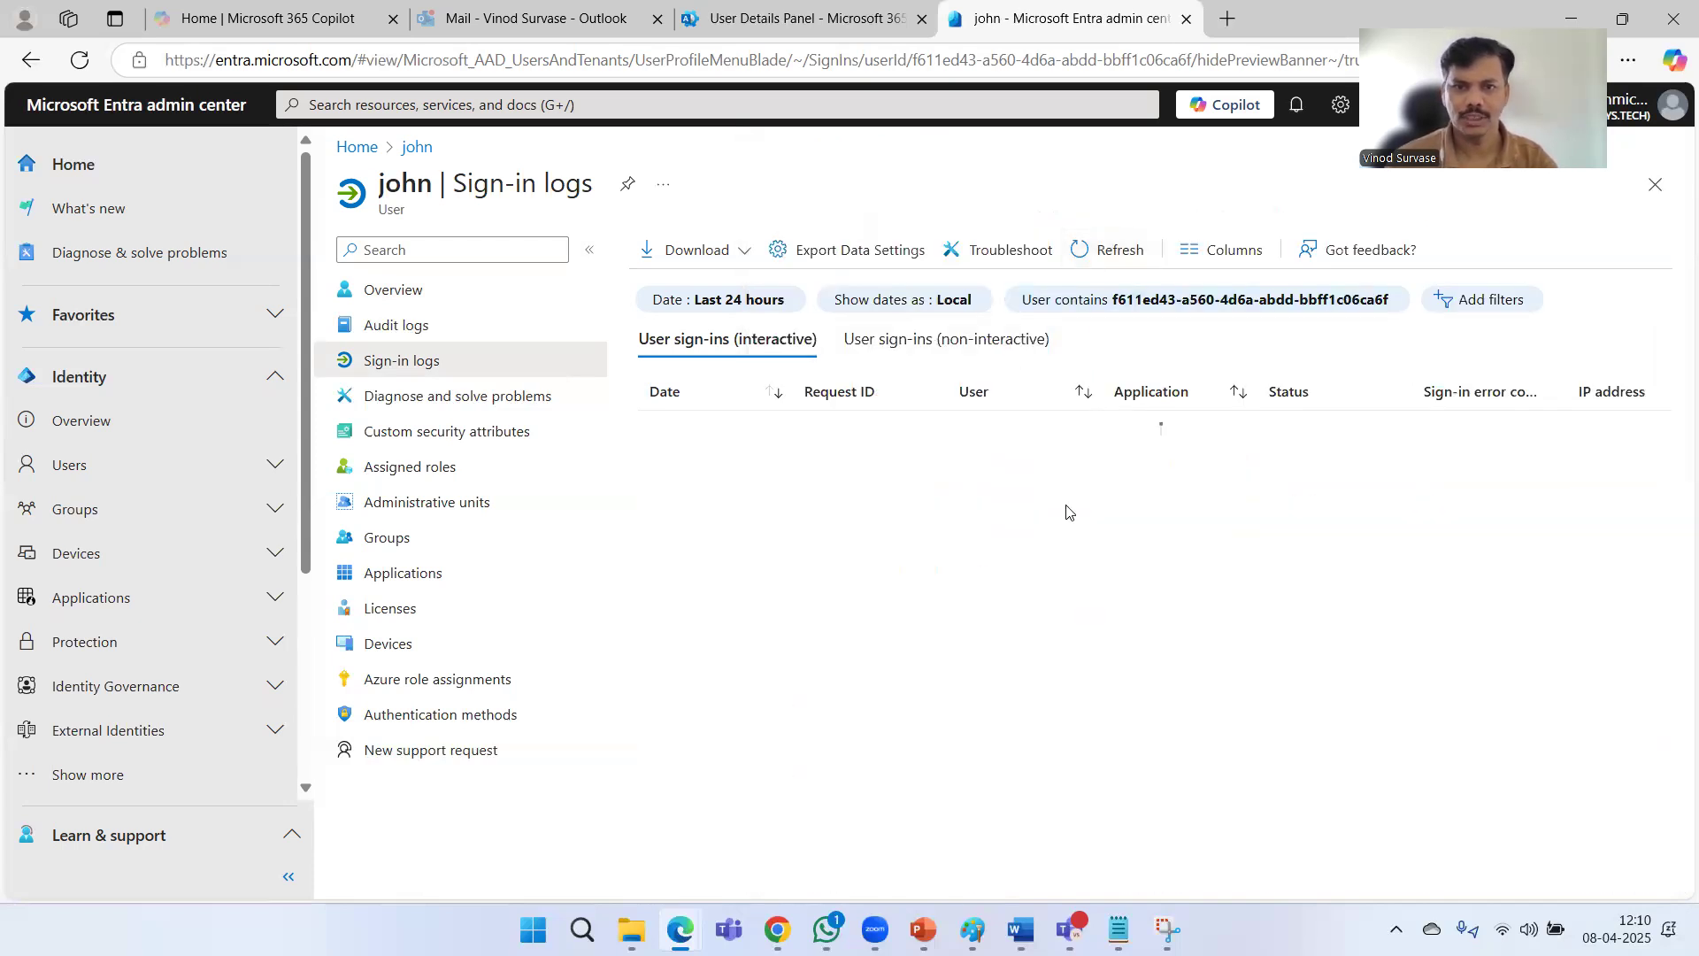